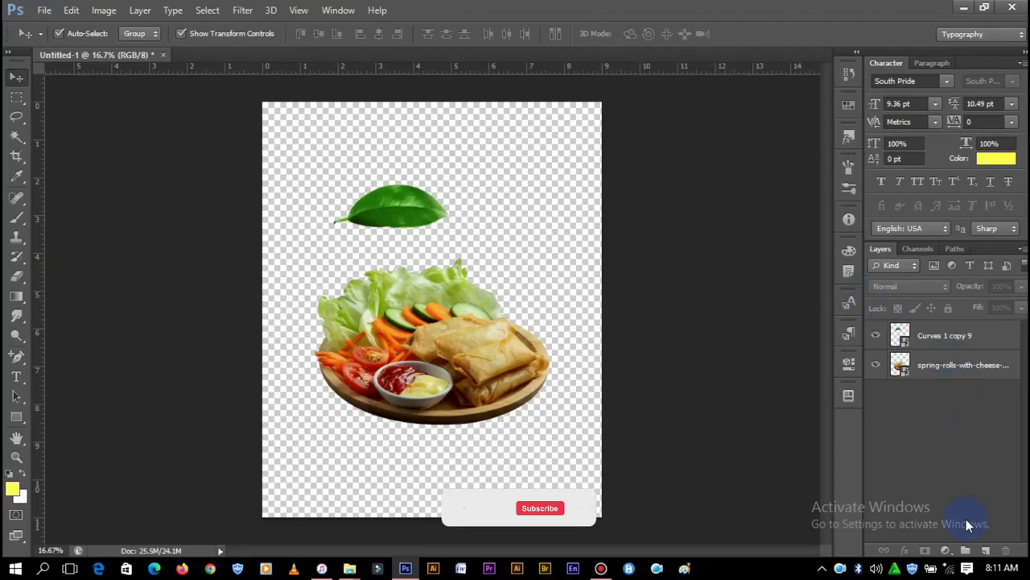
# Add a Solid Color fill layer and move it below the food layers.
pyautogui.click(946, 551)
pyautogui.click(926, 223)
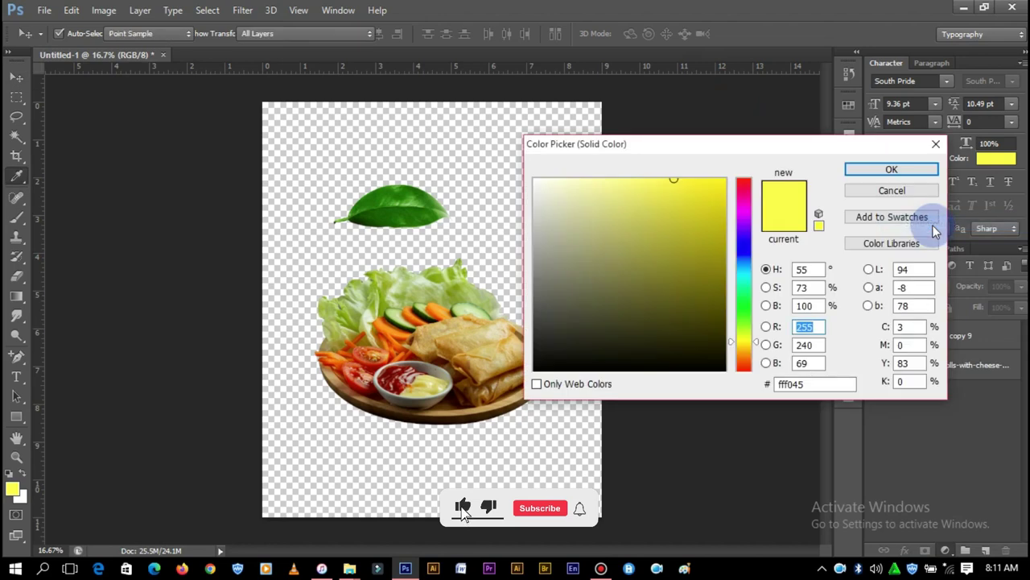
pyautogui.click(900, 166)
pyautogui.press('v')
pyautogui.moveTo(970, 338)
pyautogui.mouseDown()
pyautogui.moveTo(949, 425)
pyautogui.moveTo(897, 419)
pyautogui.mouseUp()
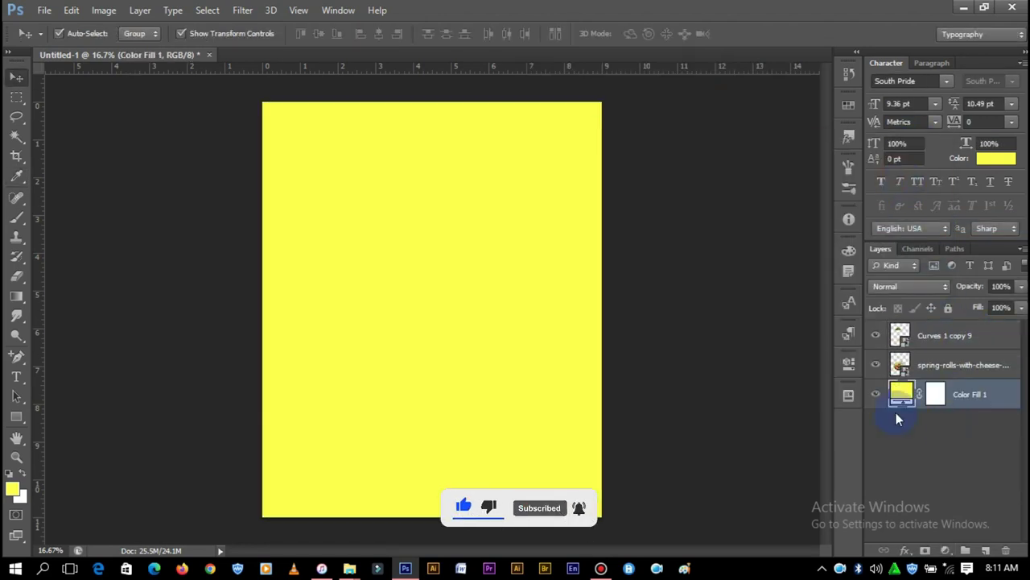
# Recolour the fill layer to dark green #2a5715, sampled from the leaf.
pyautogui.doubleClick(903, 393)
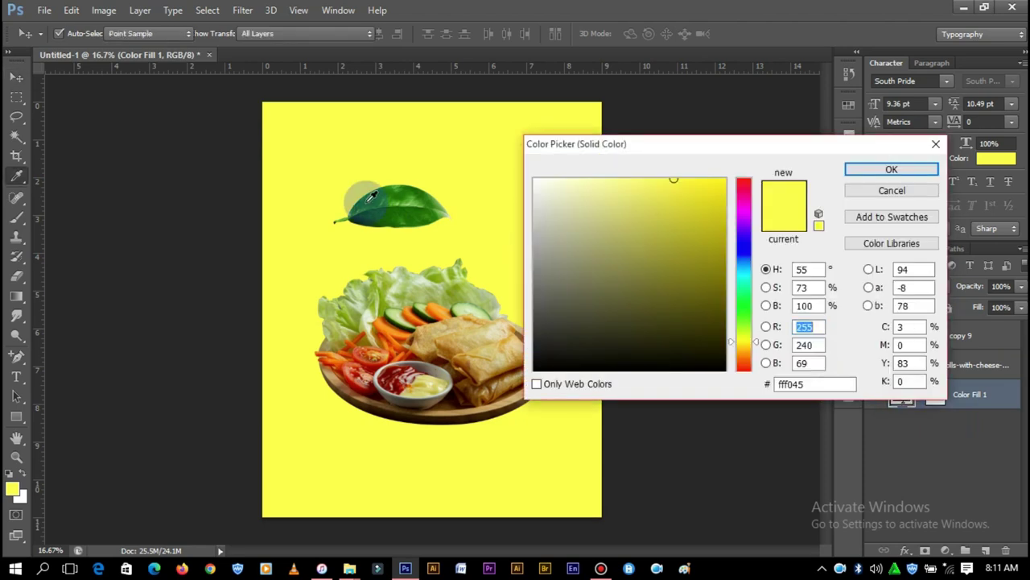
pyautogui.click(397, 208)
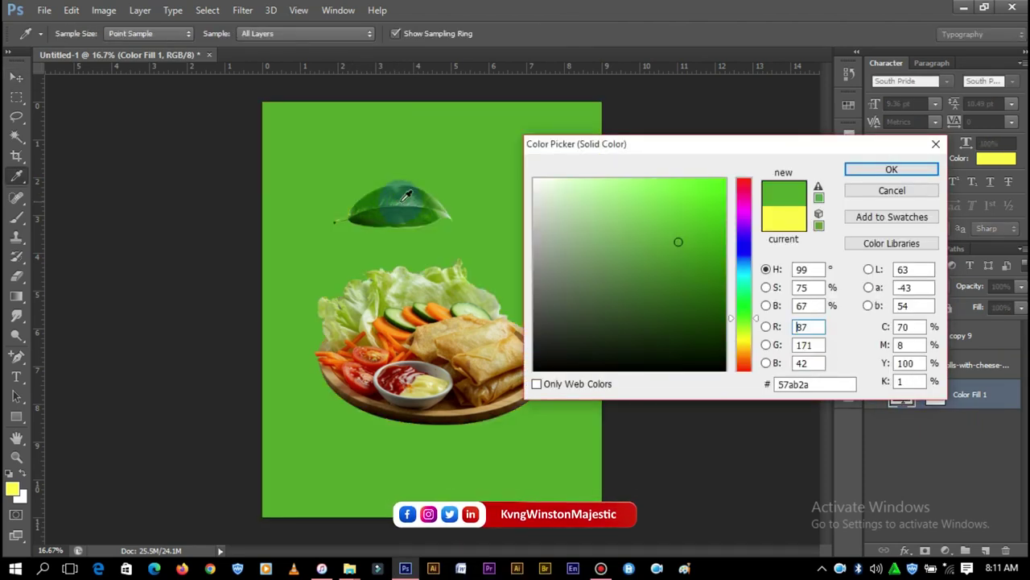
pyautogui.click(879, 170)
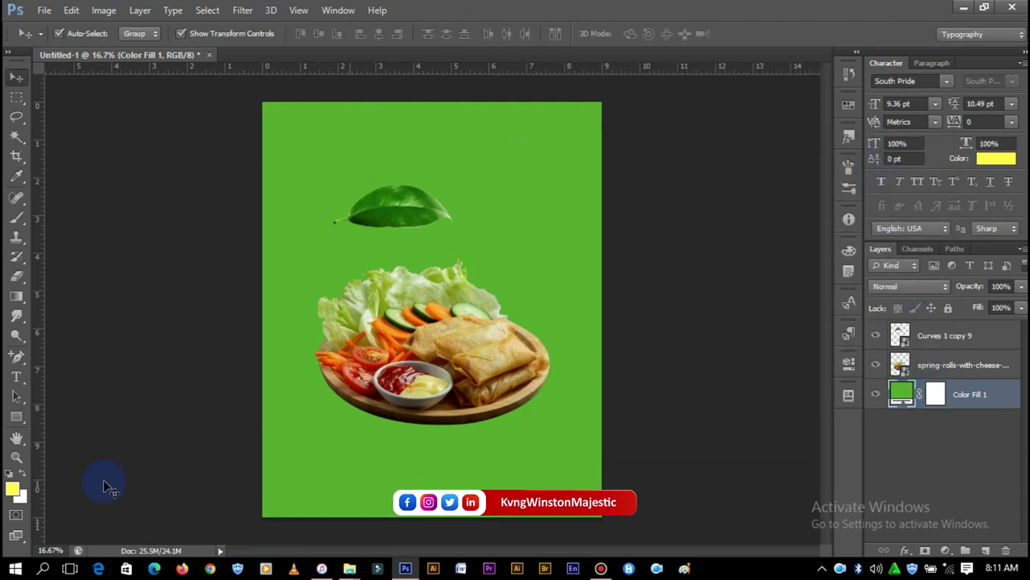
pyautogui.click(22, 496)
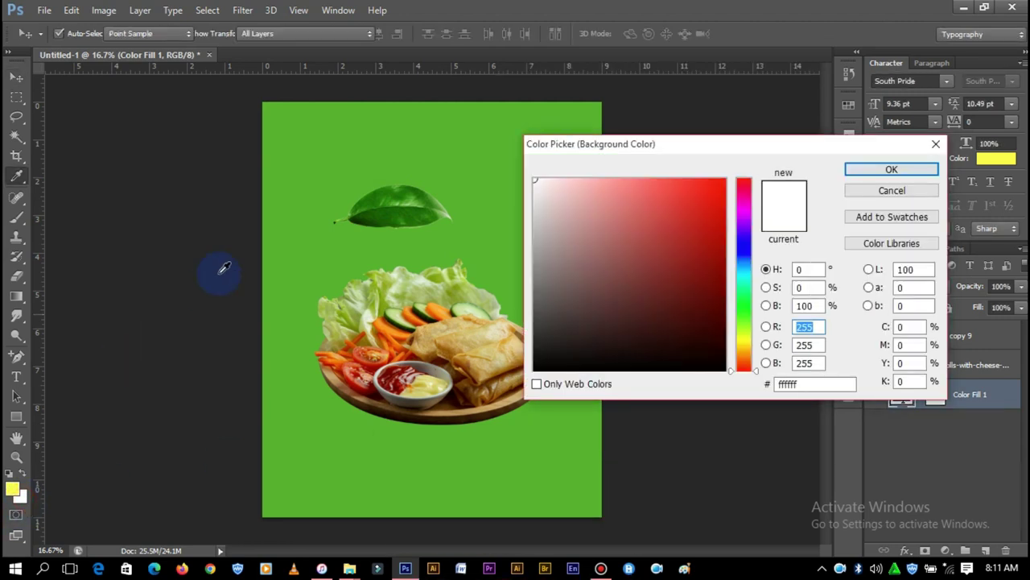
pyautogui.click(337, 122)
pyautogui.click(917, 169)
pyautogui.click(902, 394)
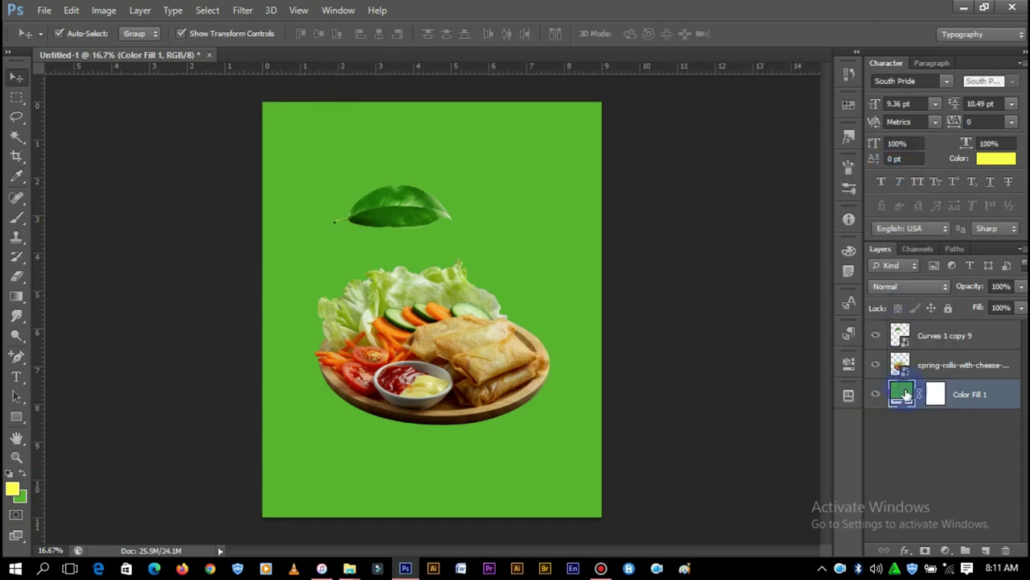
pyautogui.doubleClick(905, 395)
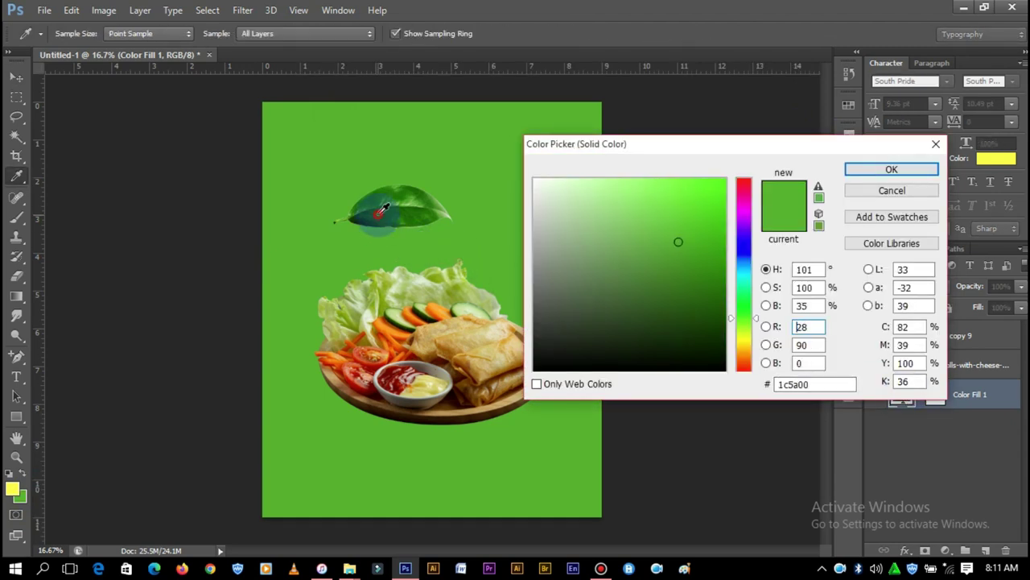
pyautogui.moveTo(384, 208); pyautogui.dragTo(392, 207)
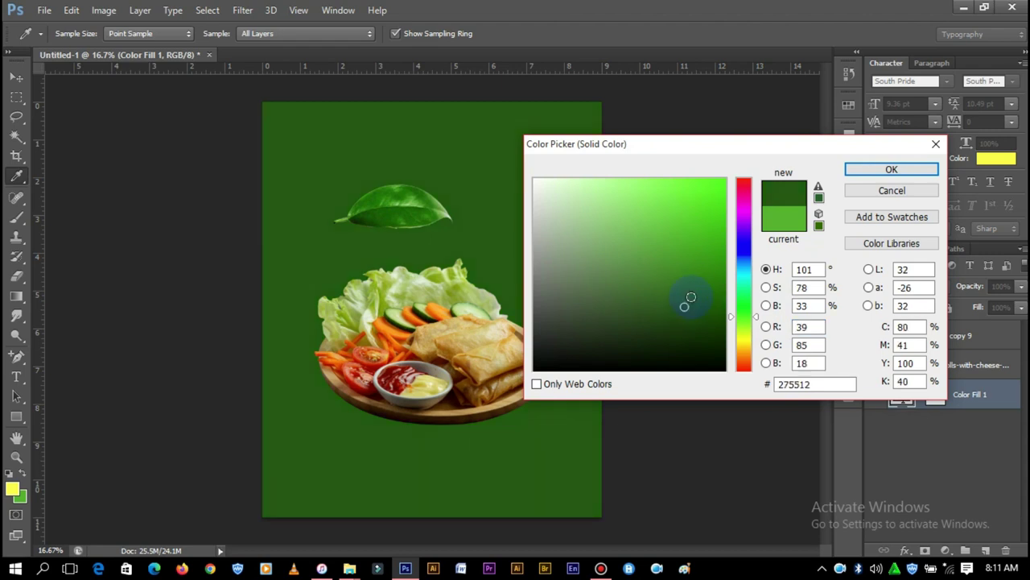
pyautogui.click(885, 169)
# Add an empty layer and try brush and colour settings, then undo the new layer.
pyautogui.click(983, 550)
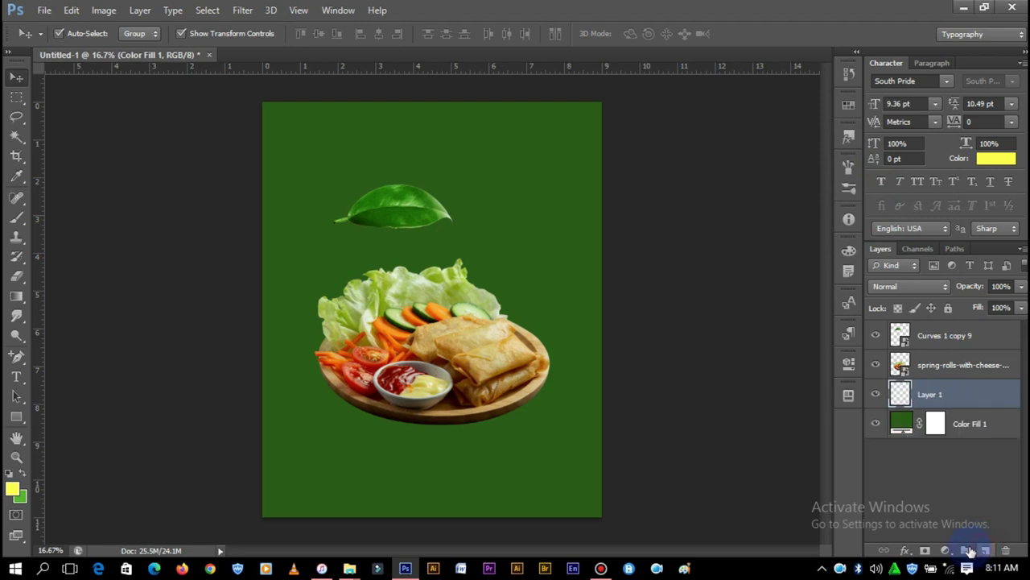
pyautogui.click(17, 217)
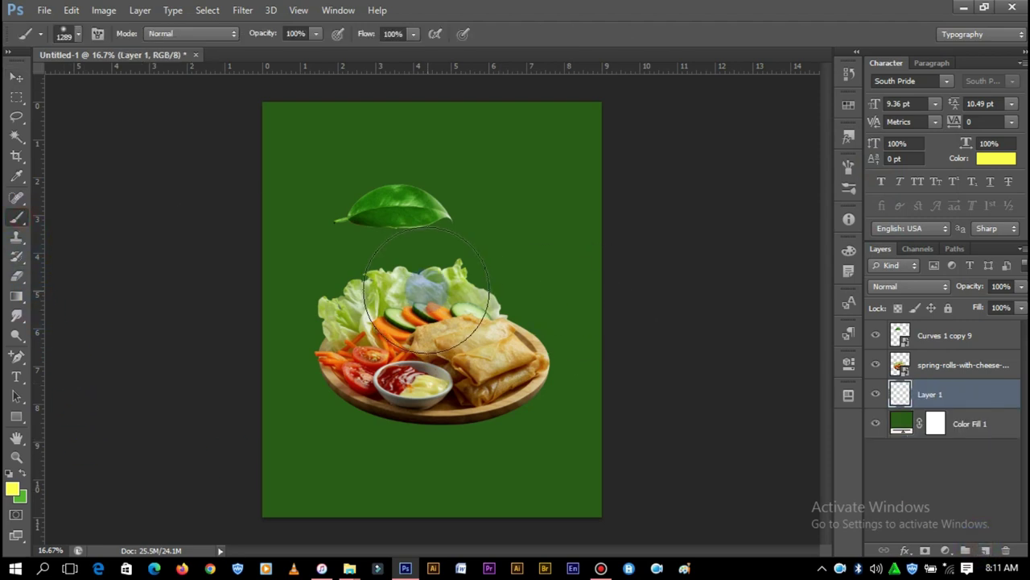
pyautogui.rightClick(616, 322)
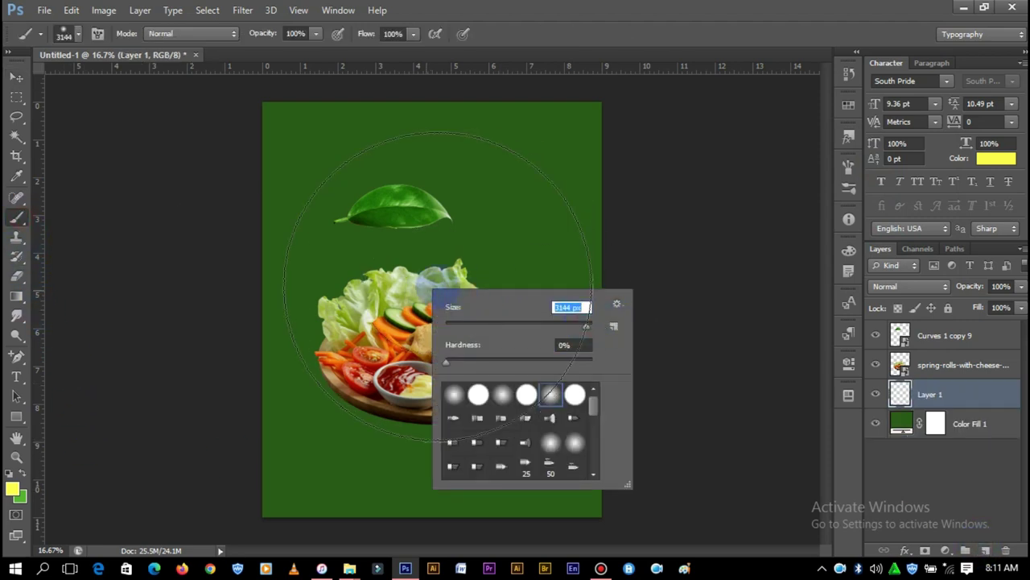
pyautogui.click(12, 473)
pyautogui.click(535, 180)
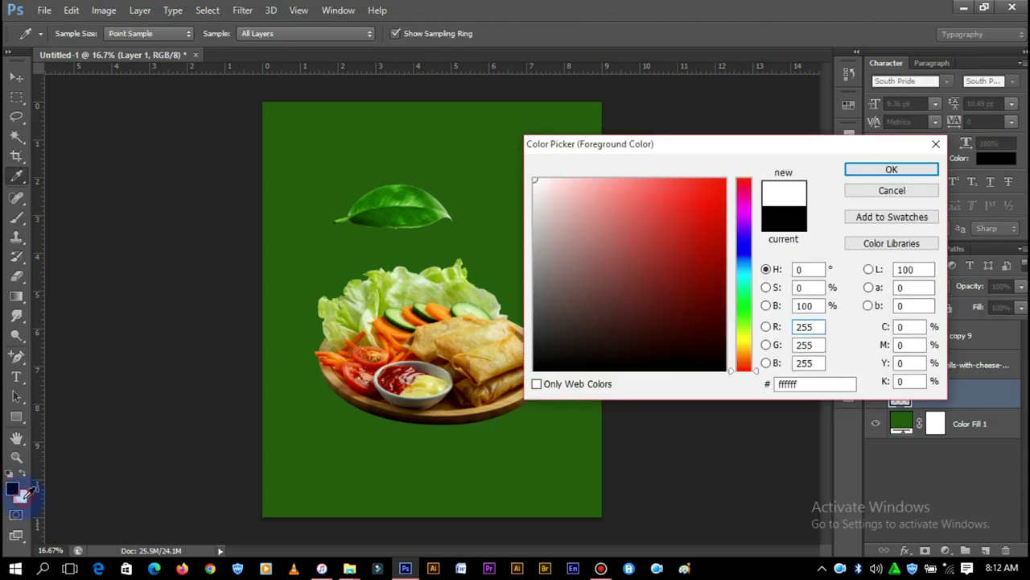
pyautogui.click(935, 146)
pyautogui.click(71, 11)
pyautogui.click(109, 44)
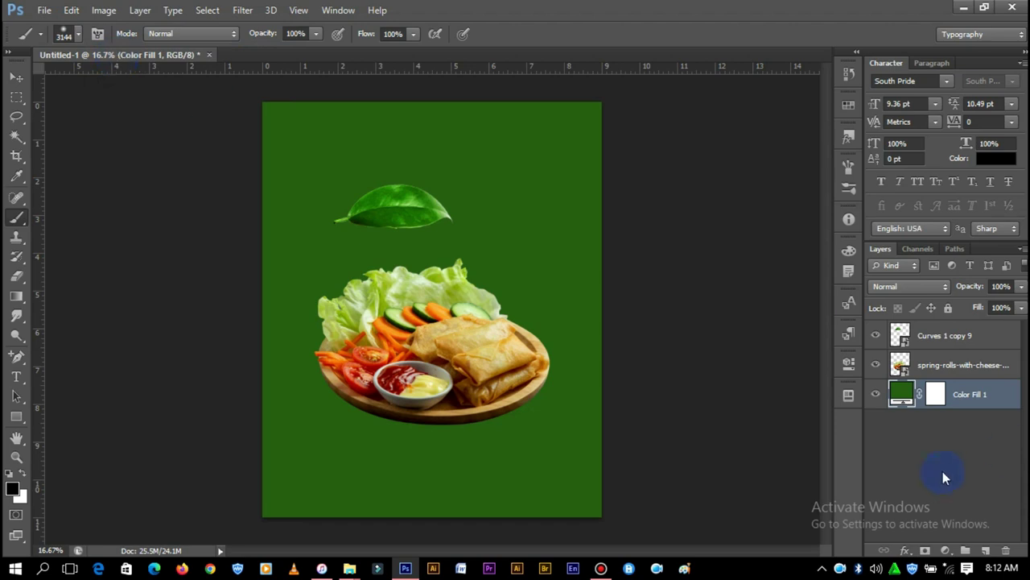
# Add a new layer and set the foreground colour to bright green 66d12e.
pyautogui.click(984, 552)
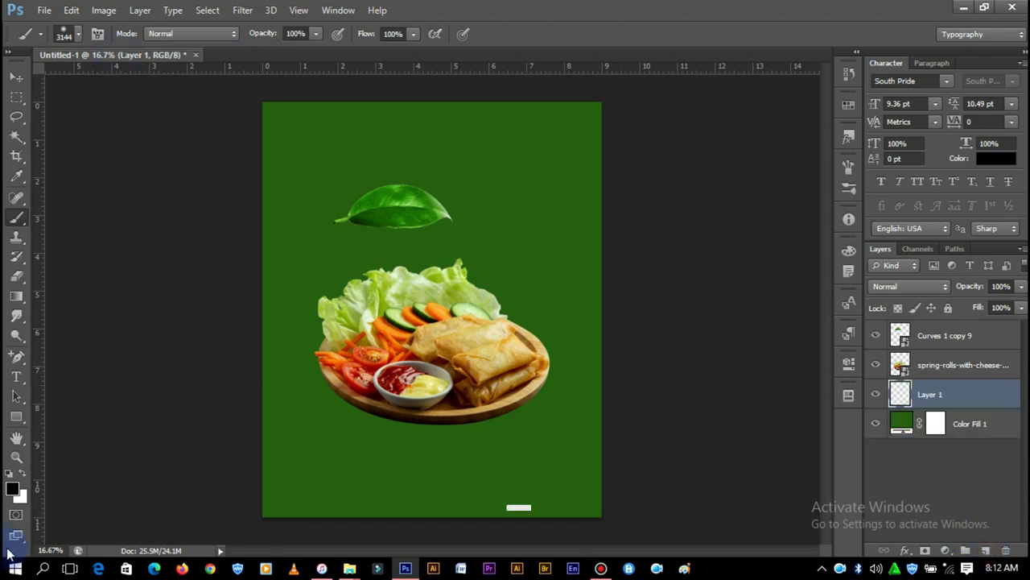
pyautogui.click(12, 488)
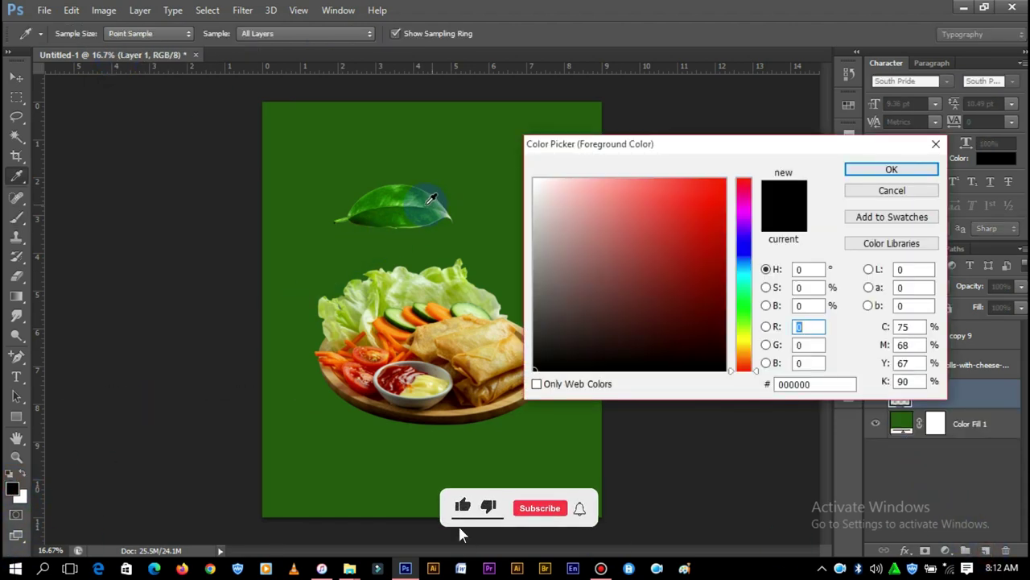
pyautogui.click(420, 202)
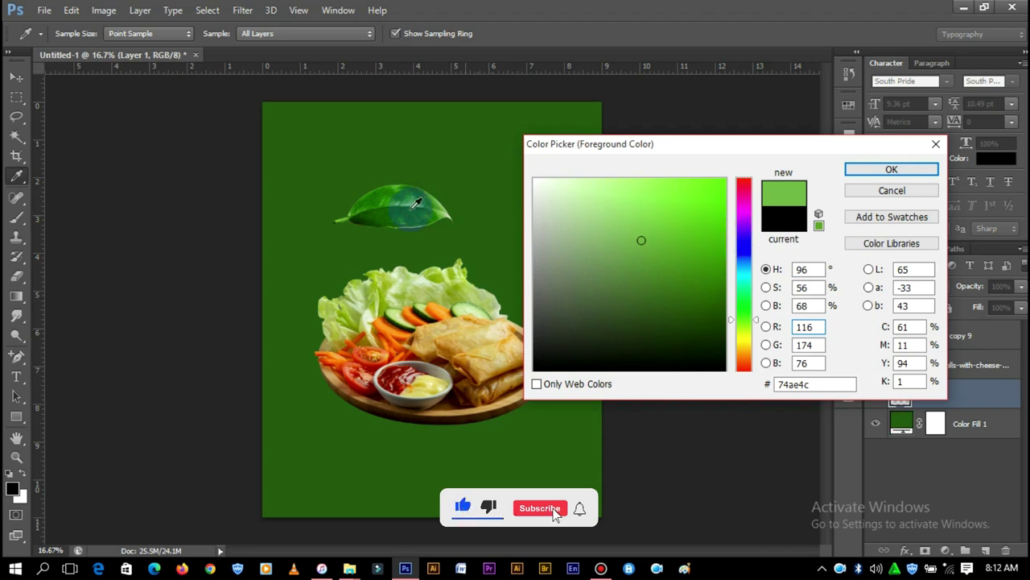
pyautogui.click(390, 201)
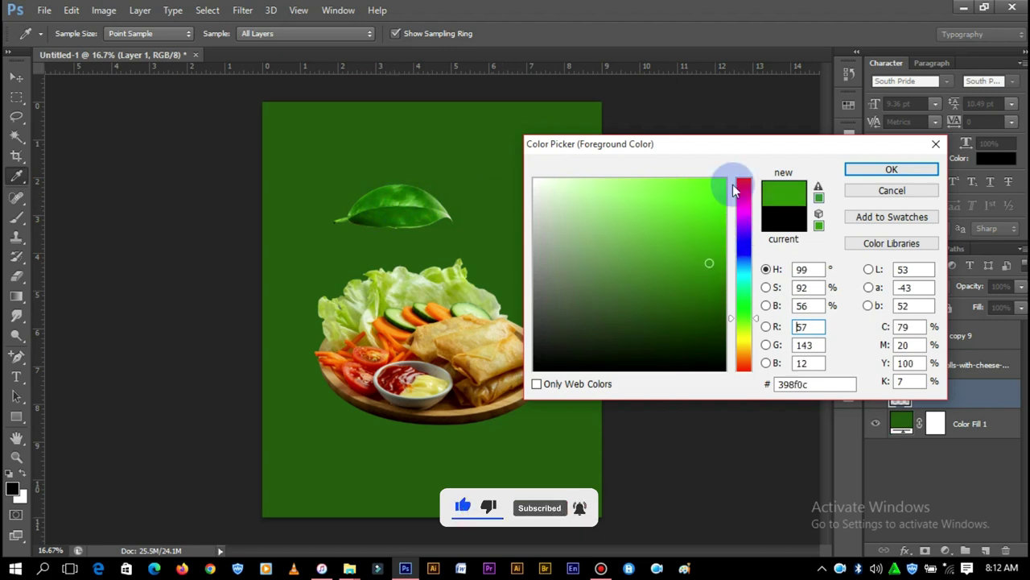
pyautogui.click(683, 213)
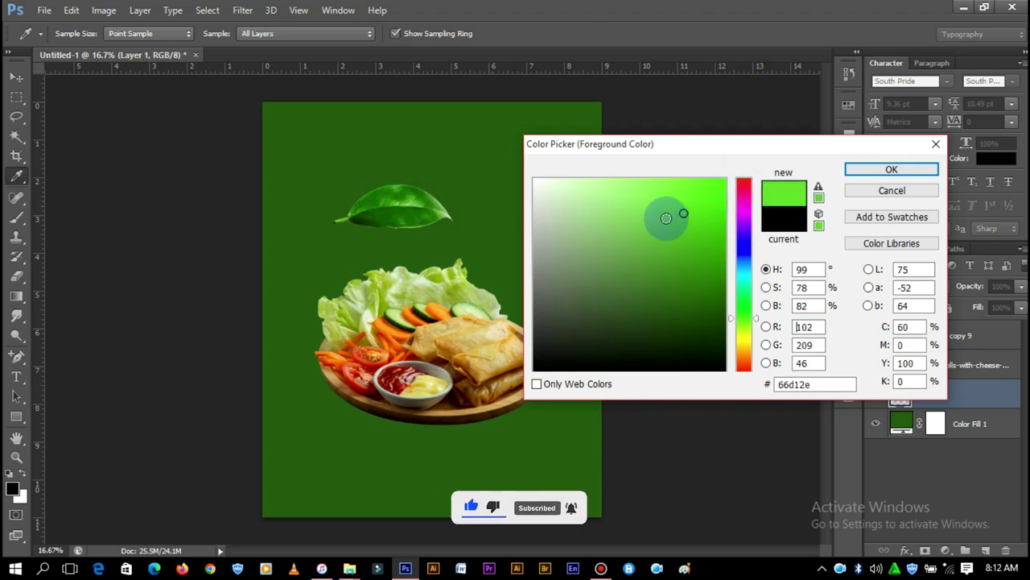
pyautogui.click(865, 172)
# Paint soft green glows around the leaf with a 494 px soft round brush.
pyautogui.press('b')
pyautogui.rightClick(442, 309)
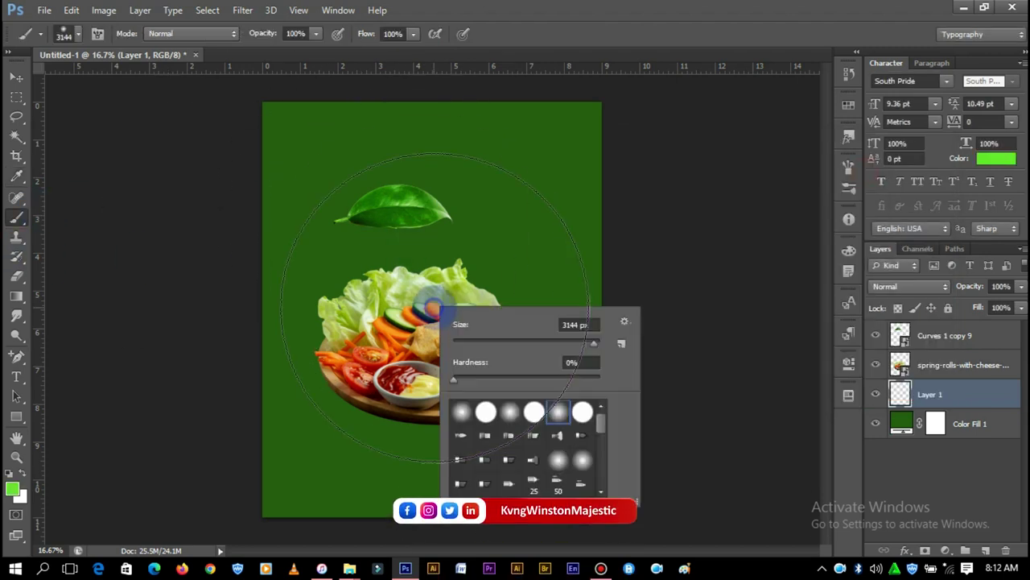
pyautogui.click(573, 325)
pyautogui.write('494')
pyautogui.press('Return')
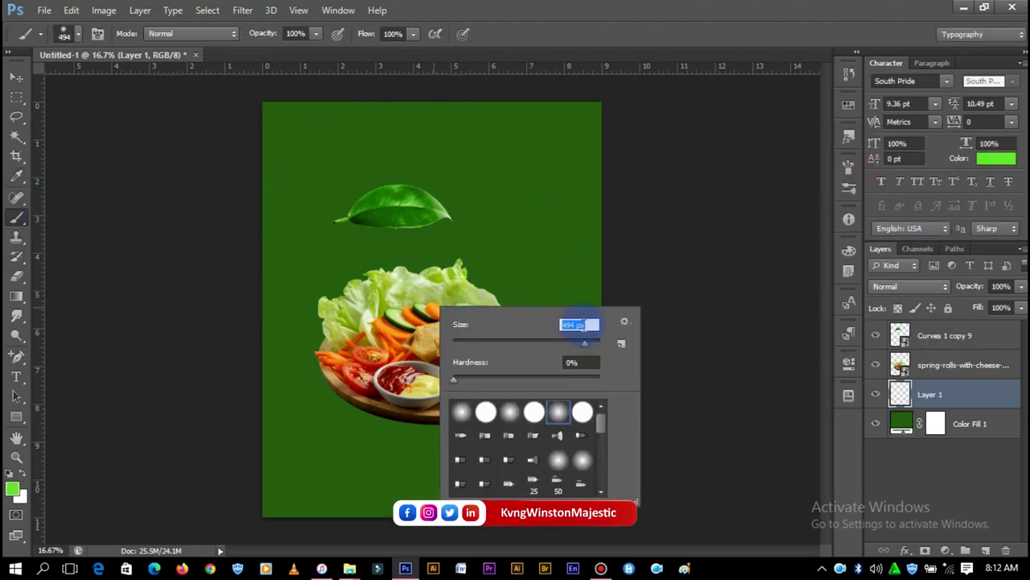
pyautogui.click(386, 266)
pyautogui.click(386, 262)
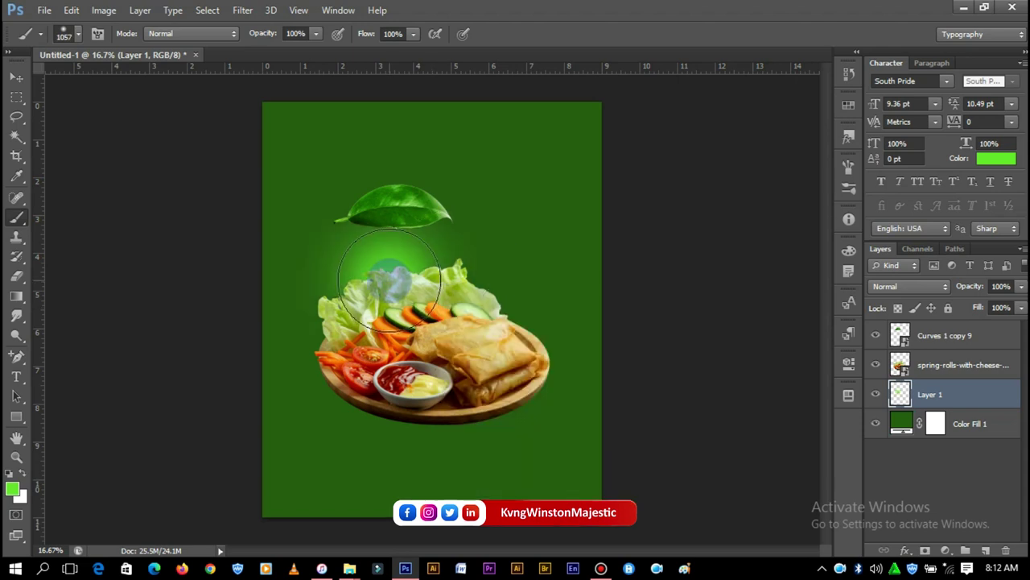
# Paint a wider soft glow behind the plate with a larger brush, then deselect.
pyautogui.rightClick(441, 299)
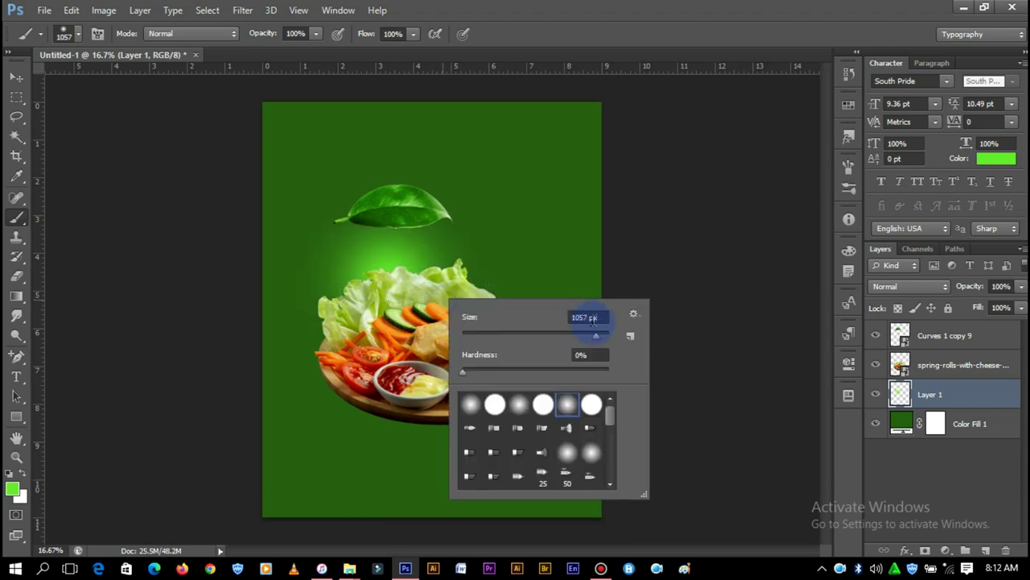
pyautogui.click(503, 302)
pyautogui.click(427, 288)
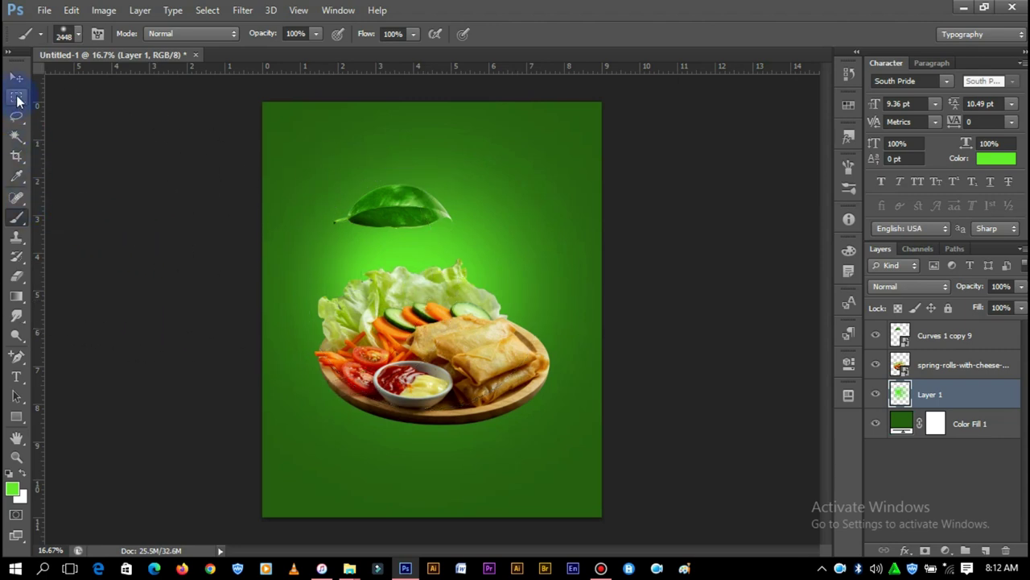
pyautogui.click(16, 98)
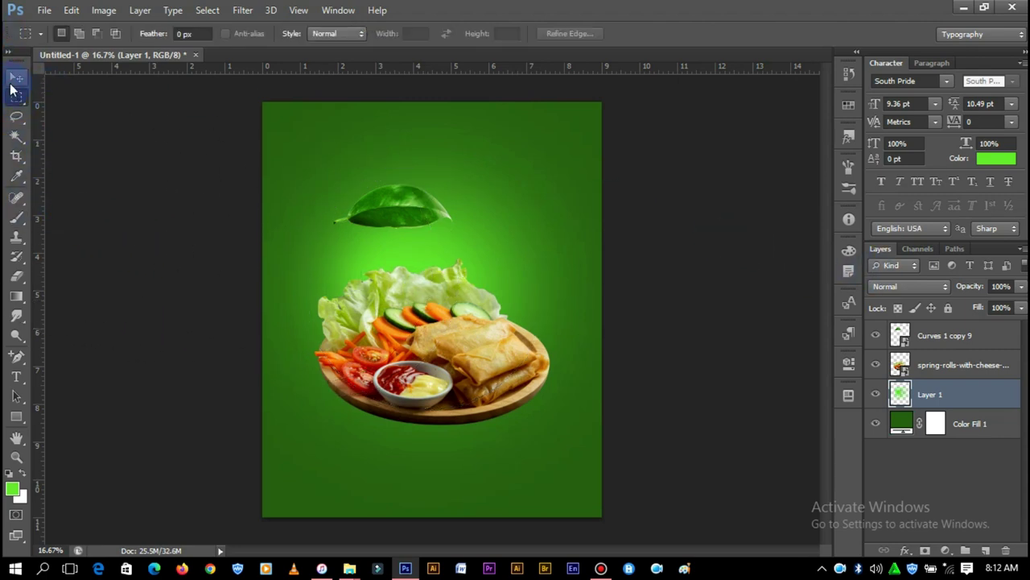
pyautogui.click(16, 78)
pyautogui.click(519, 166)
pyautogui.click(719, 195)
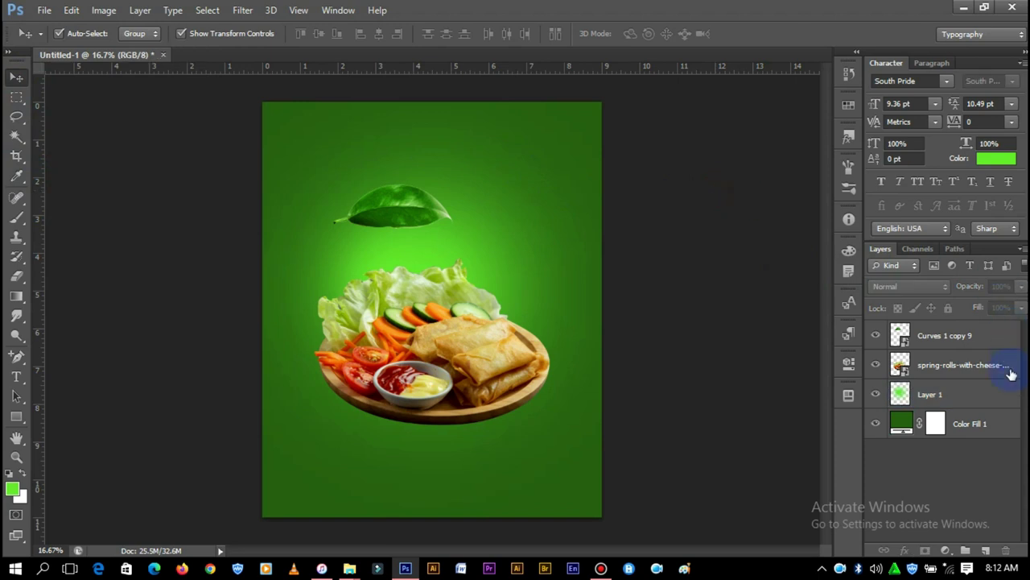
# Add Layer 2 and set the painting colour to dark green #133800.
pyautogui.click(985, 549)
pyautogui.moveTo(942, 335); pyautogui.dragTo(954, 394)
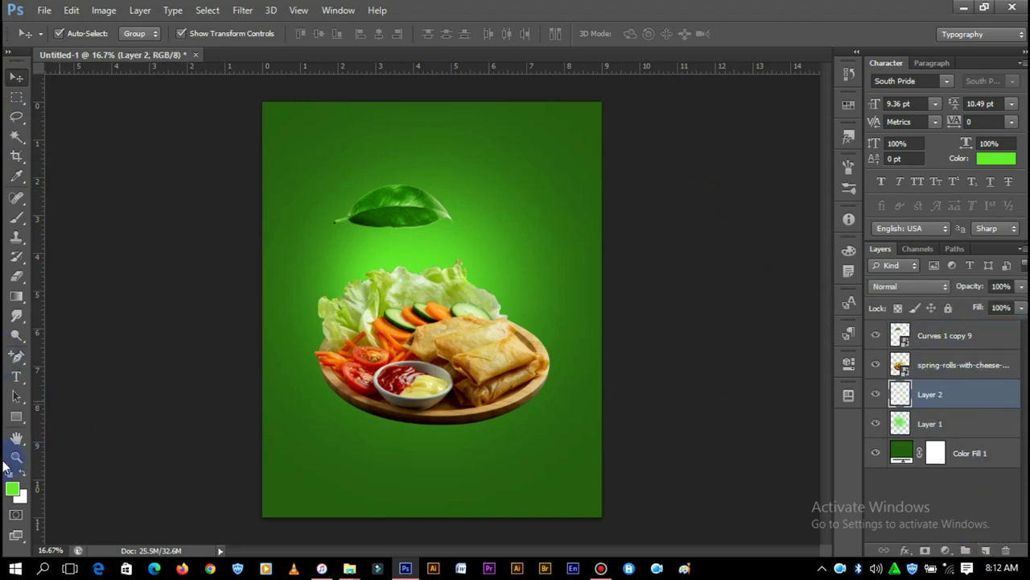
pyautogui.click(16, 492)
pyautogui.click(717, 325)
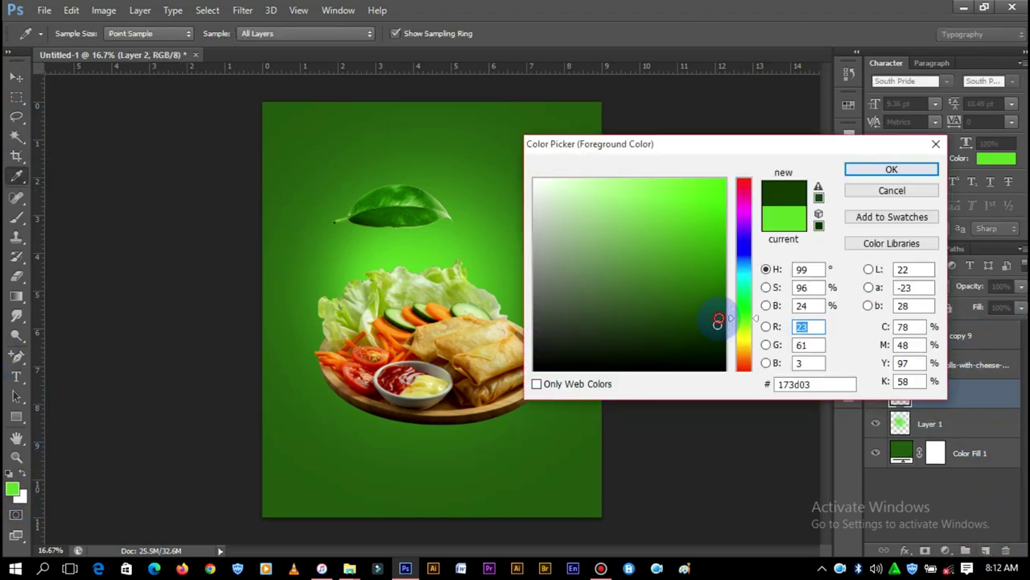
pyautogui.click(718, 317)
pyautogui.click(726, 328)
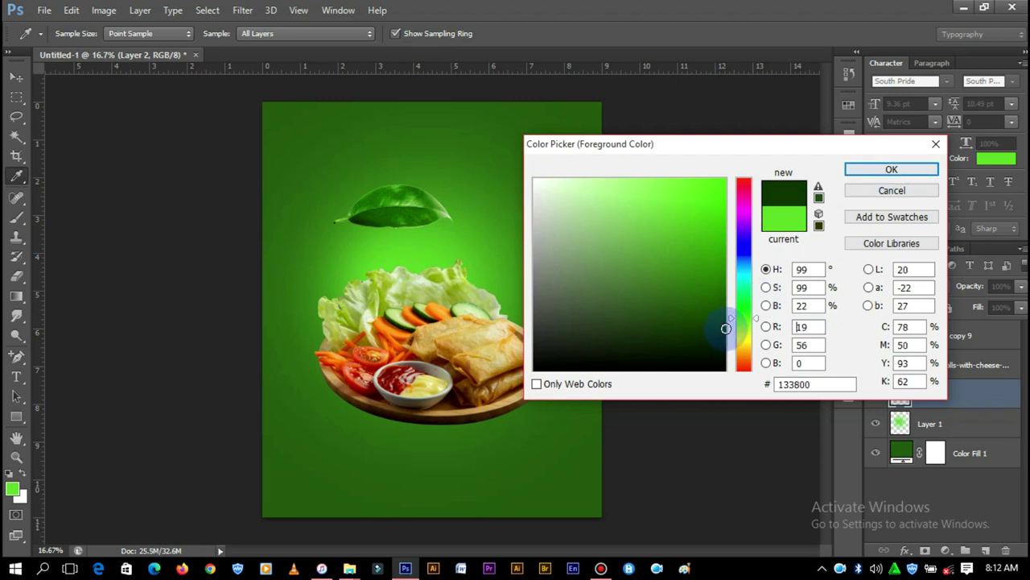
pyautogui.click(891, 170)
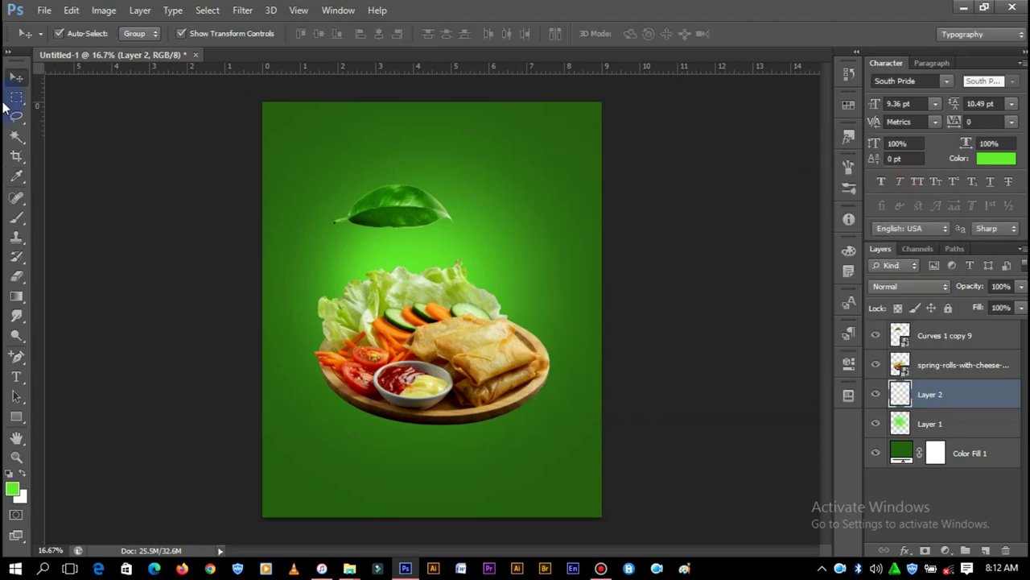
# Paint the upper-right background with a 2448 px, 0% hardness soft brush.
pyautogui.click(16, 217)
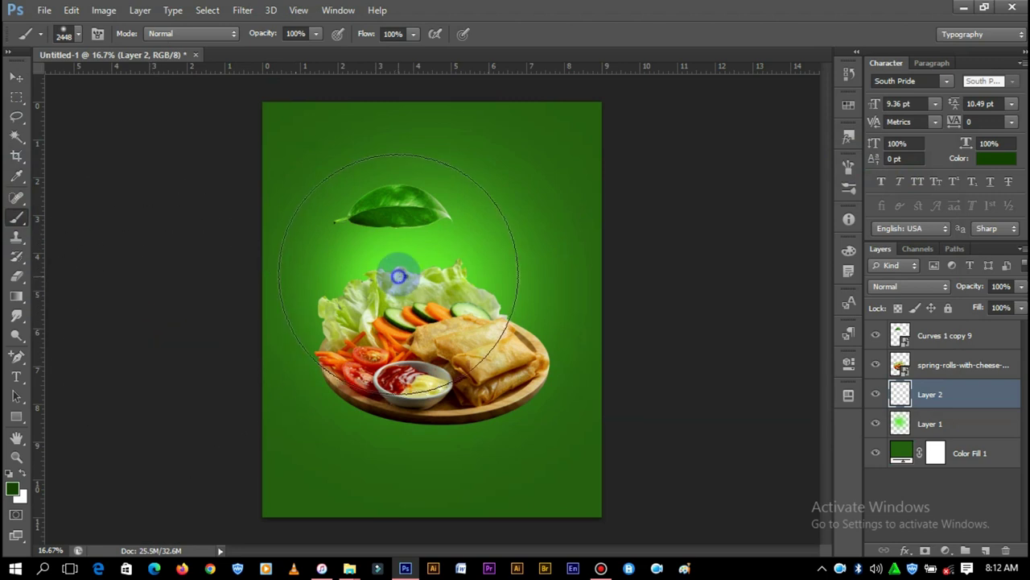
pyautogui.rightClick(399, 278)
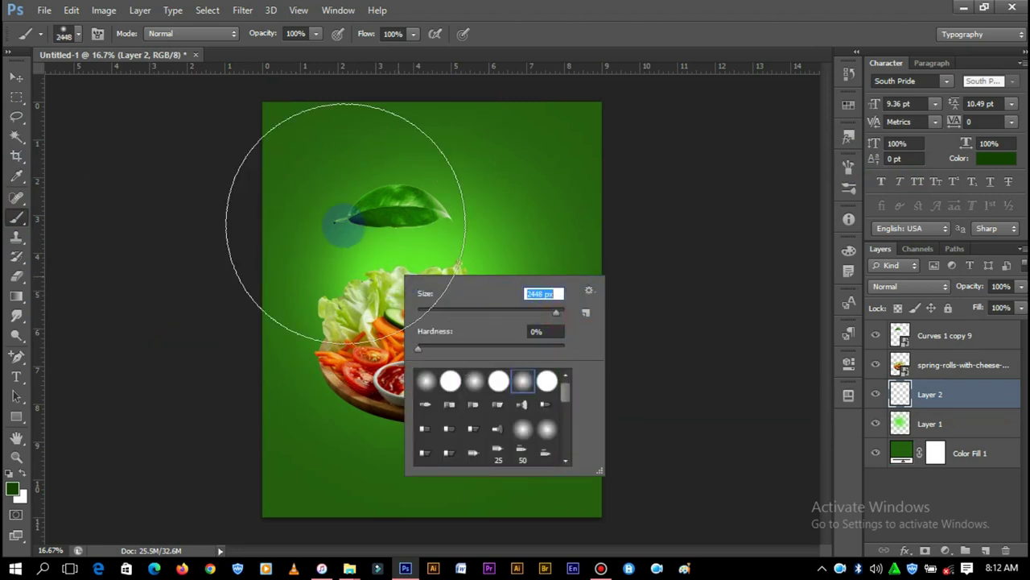
pyautogui.moveTo(582, 237)
pyautogui.mouseDown()
pyautogui.moveTo(626, 282)
pyautogui.moveTo(651, 344)
pyautogui.mouseUp()
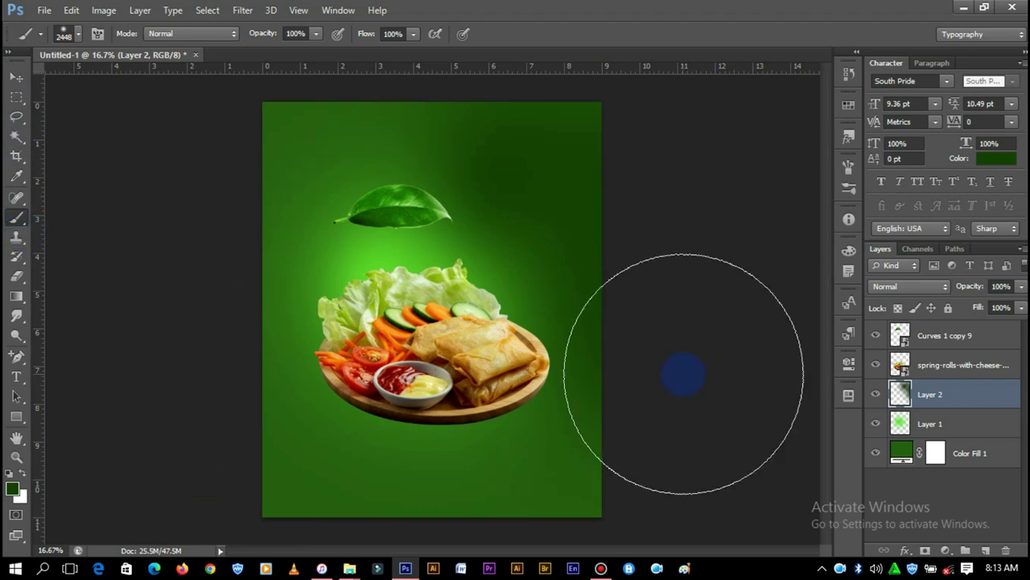
# Add Layers 3 and 4 and shrink the brush to about 1753 px.
pyautogui.click(986, 552)
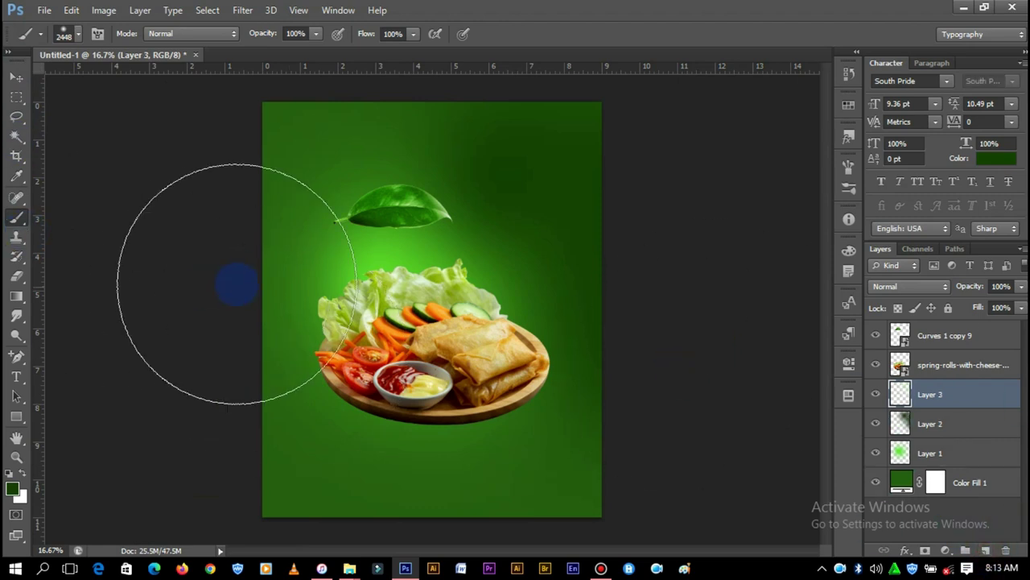
pyautogui.hotkey('ctrl', '-')
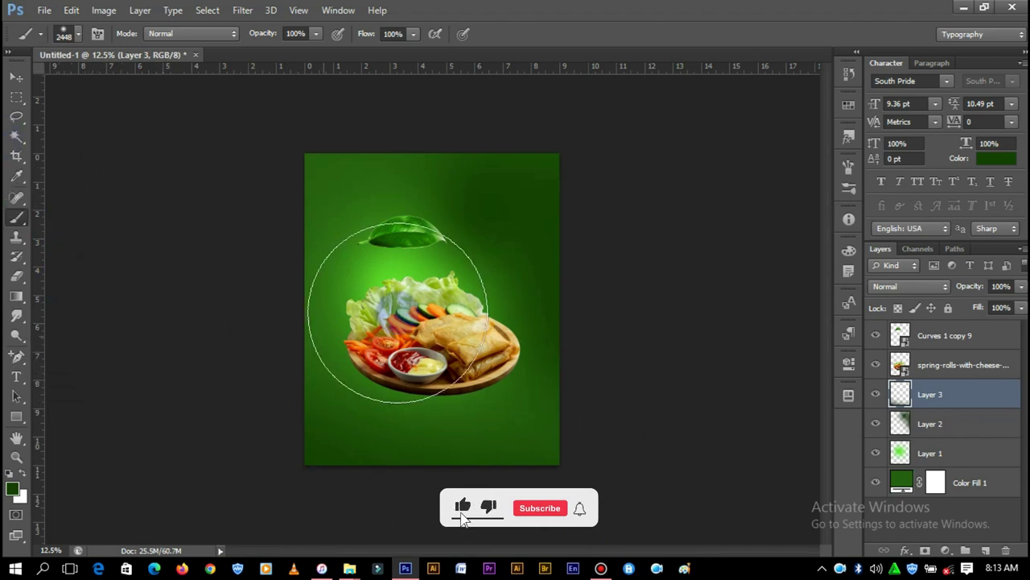
pyautogui.rightClick(461, 273)
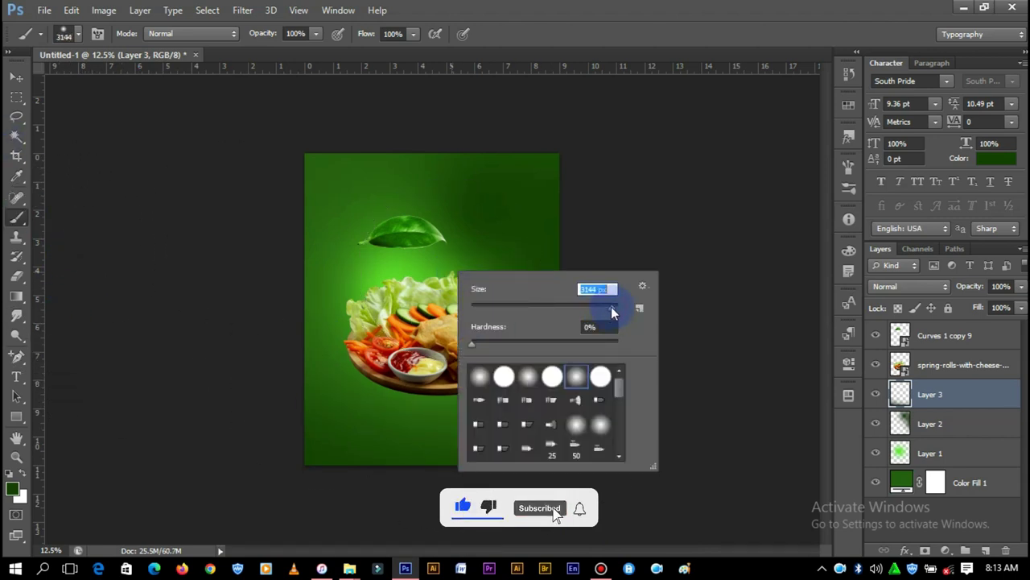
pyautogui.click(986, 551)
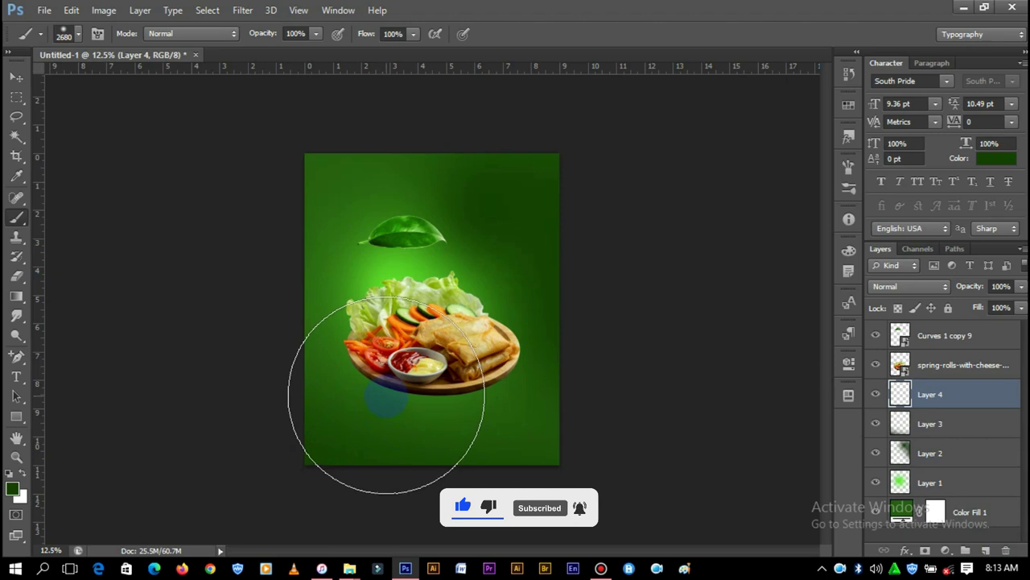
pyautogui.rightClick(432, 294)
pyautogui.moveTo(581, 333); pyautogui.dragTo(560, 331)
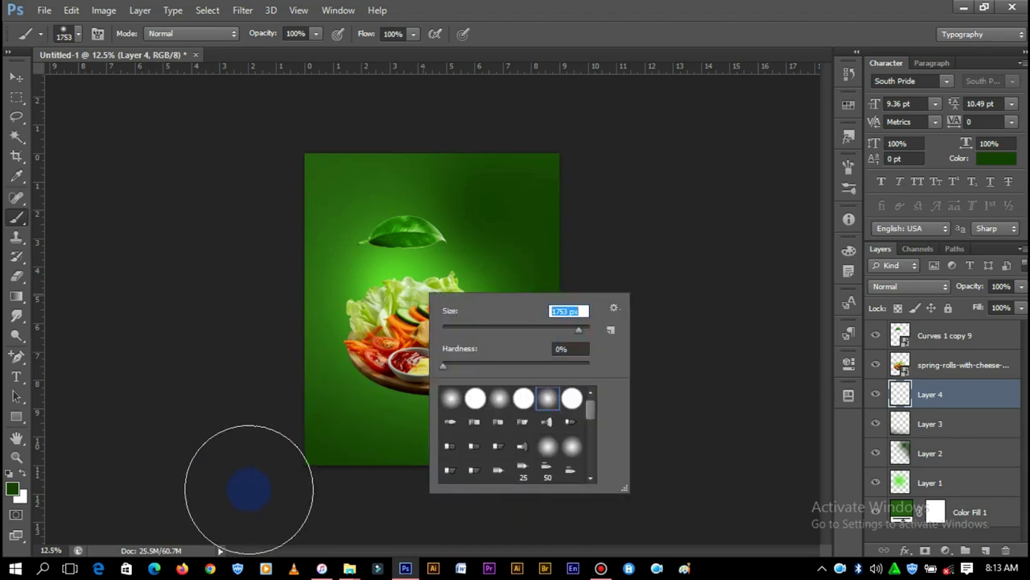
pyautogui.click(314, 503)
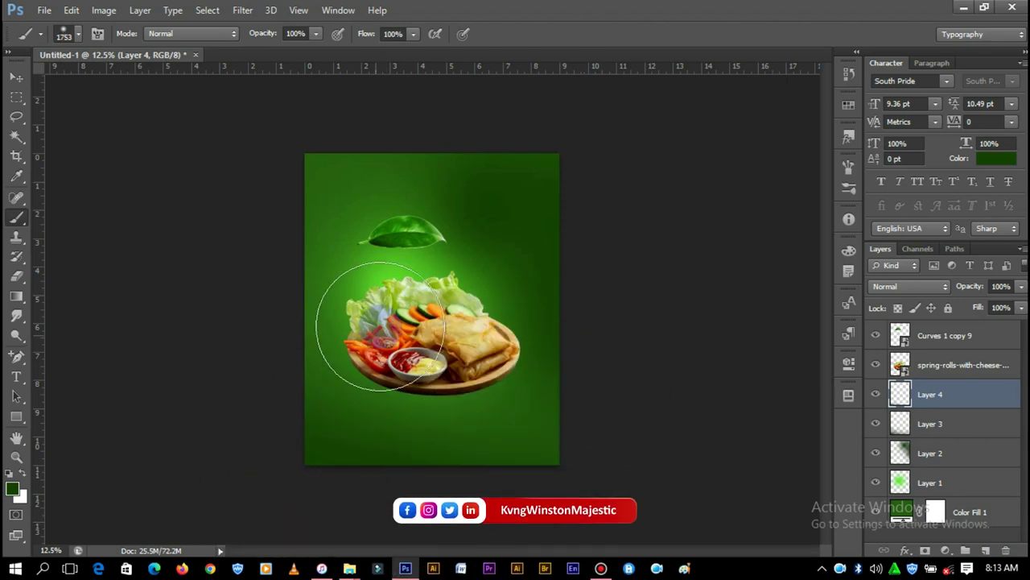
# Select Layer 2 in the Layers panel and return to the Brush.
pyautogui.press('v')
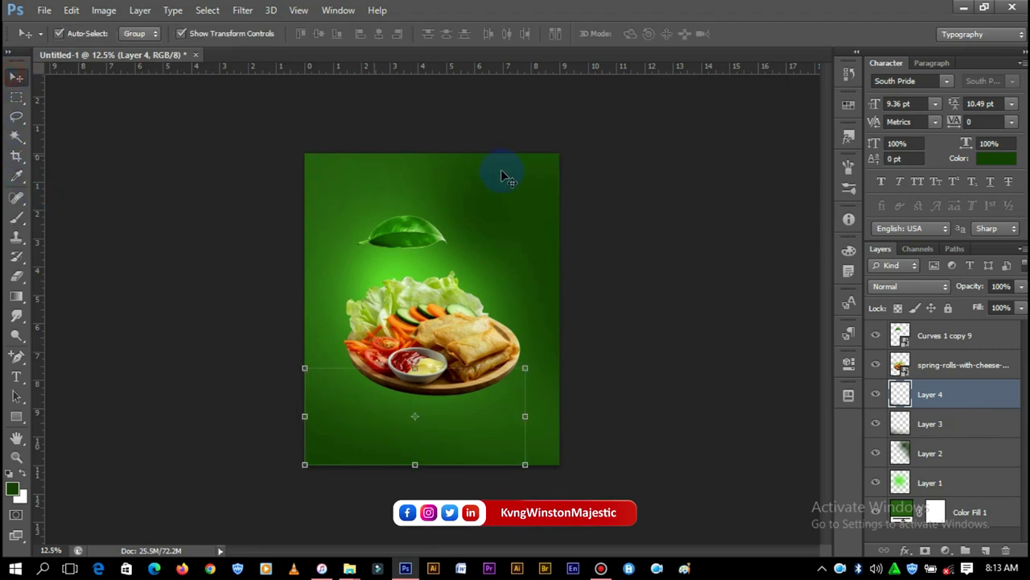
pyautogui.click(545, 181)
pyautogui.click(15, 219)
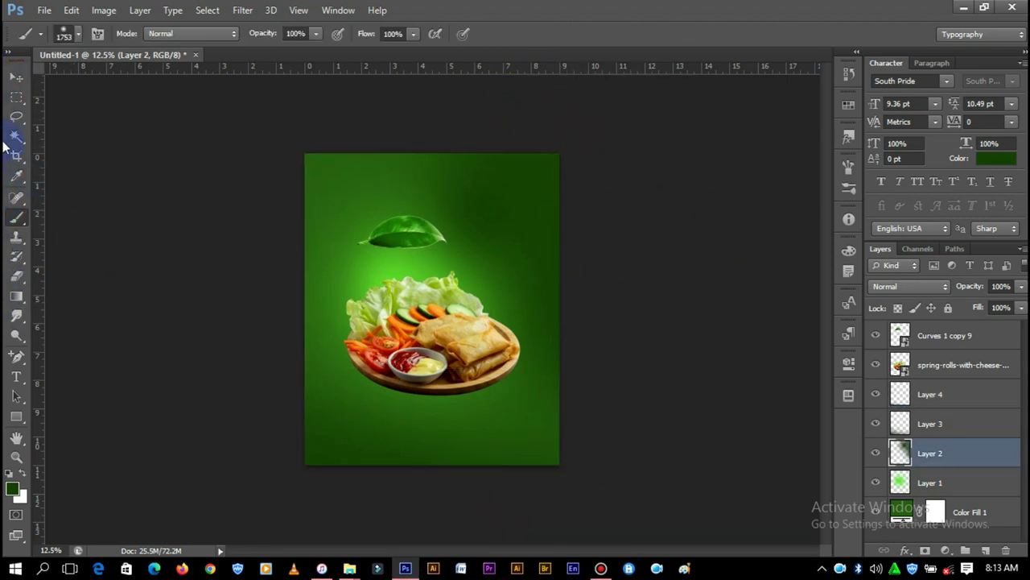
pyautogui.click(449, 91)
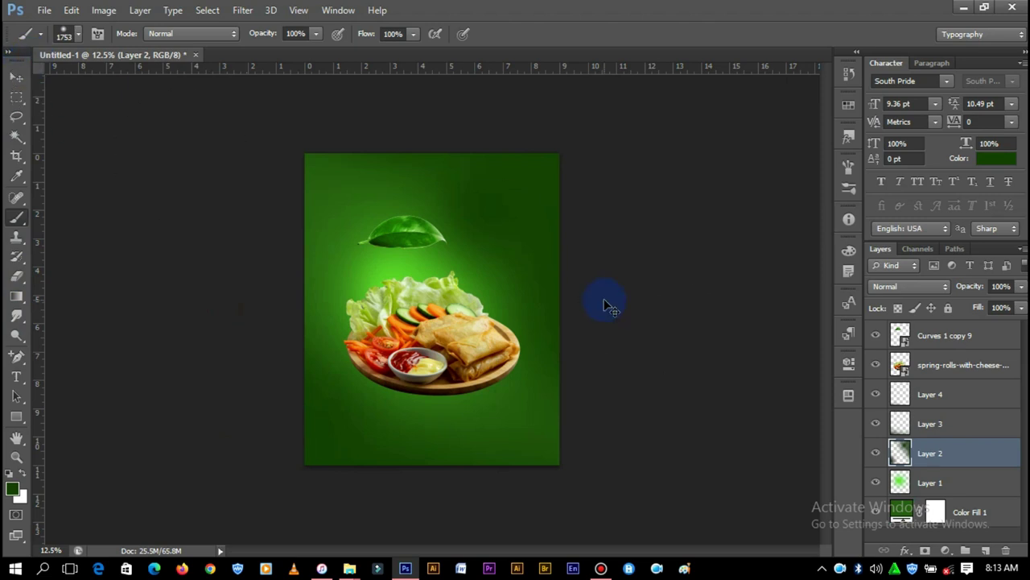
# Draw the beam outline with the Pen Tool in Shape mode, from above the top down to the plate.
pyautogui.hotkey('ctrl', '+')
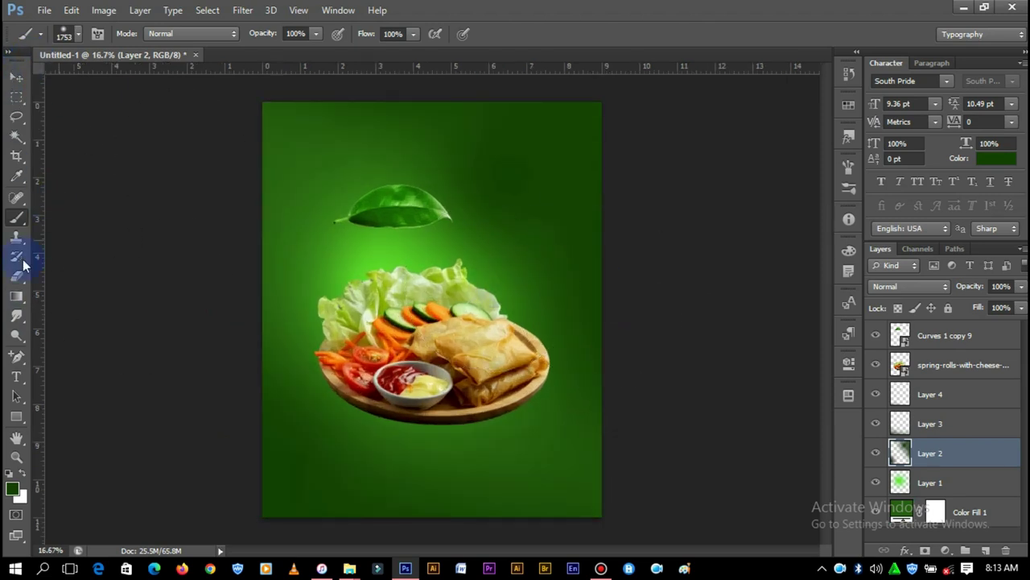
pyautogui.click(16, 356)
pyautogui.rightClick(16, 356)
pyautogui.click(73, 351)
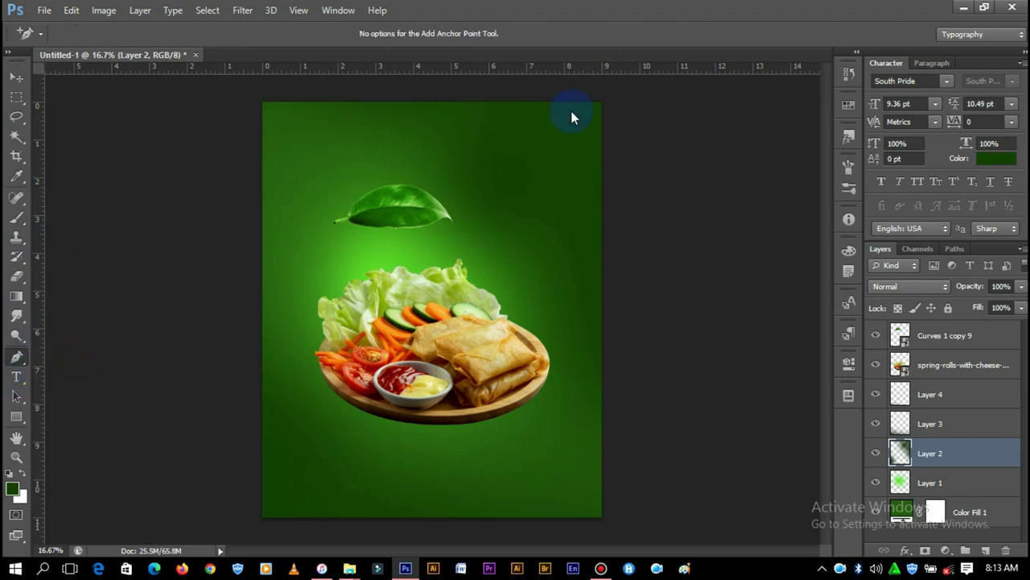
pyautogui.click(550, 86)
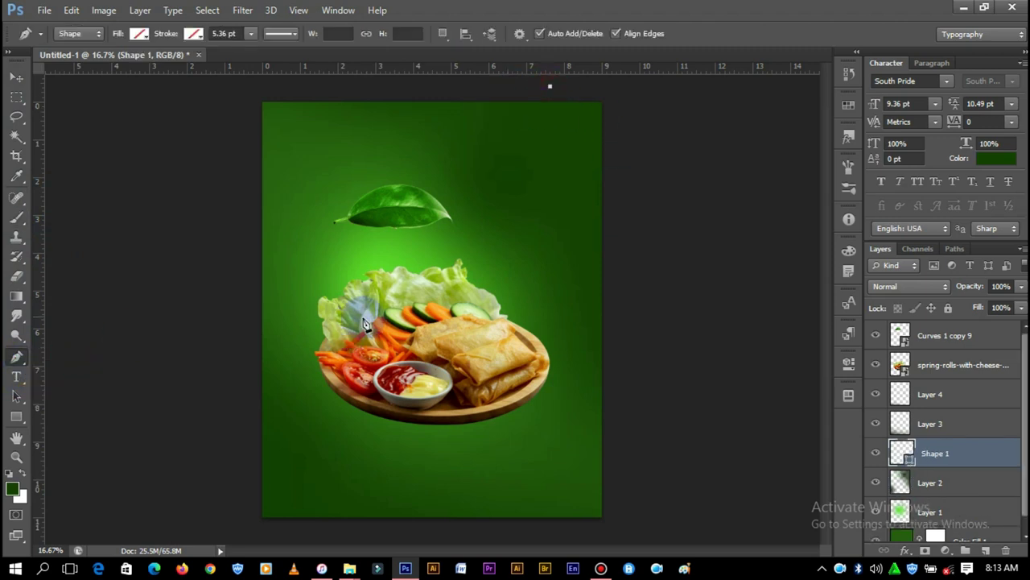
pyautogui.click(573, 324)
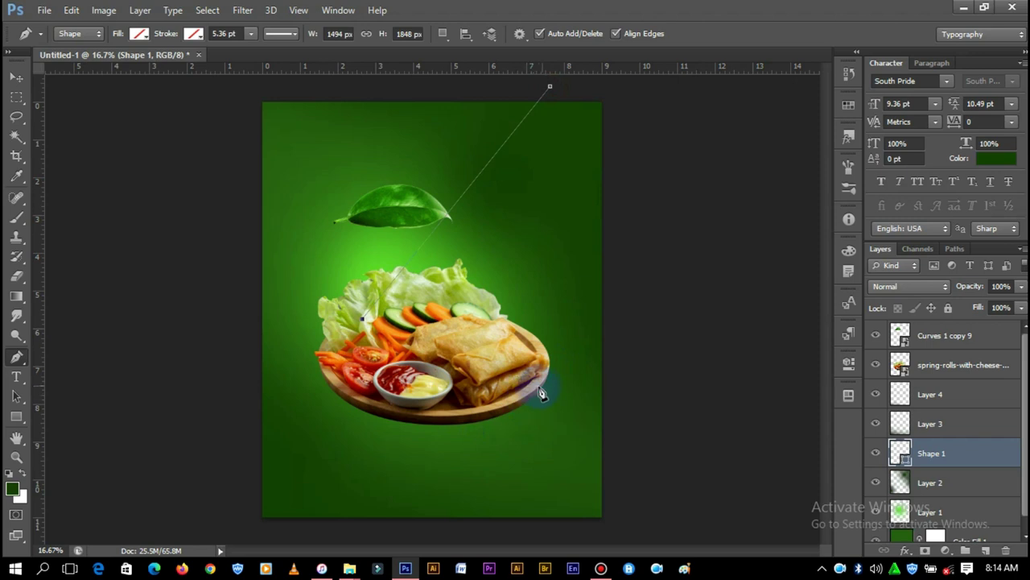
pyautogui.moveTo(524, 383); pyautogui.dragTo(574, 369)
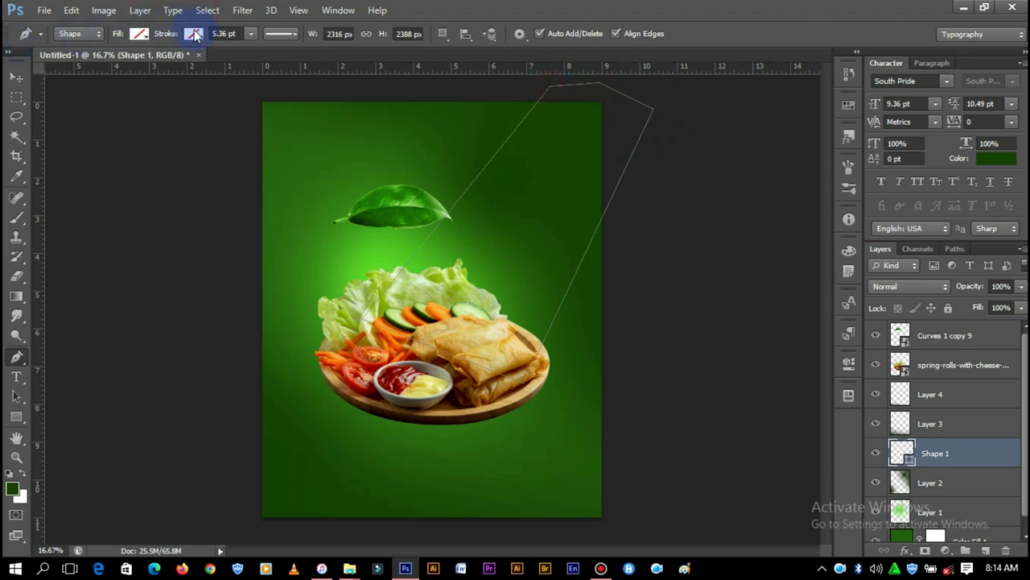
# Give the beam shape no stroke and a bright green fill.
pyautogui.click(193, 34)
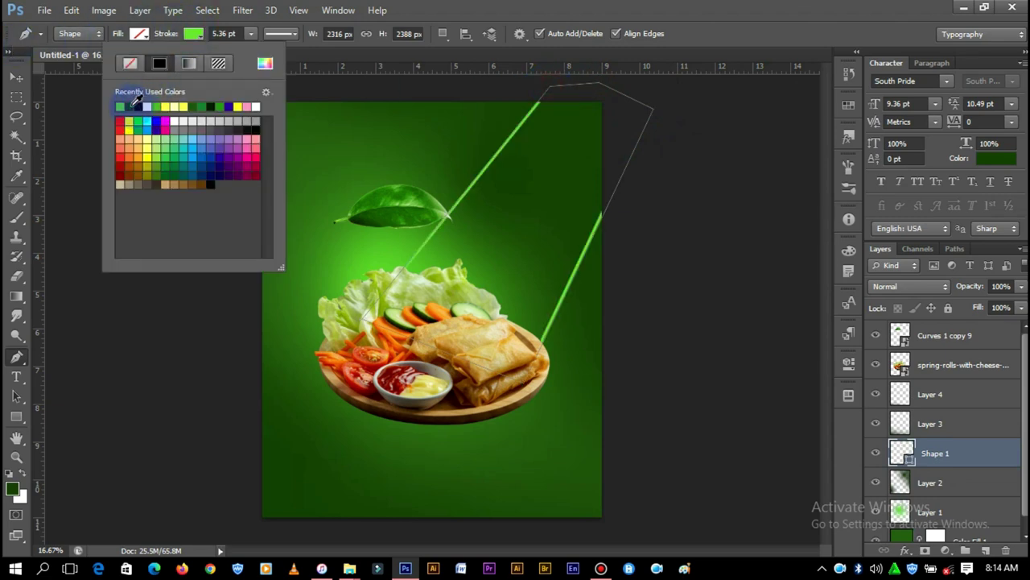
pyautogui.click(133, 63)
pyautogui.click(141, 34)
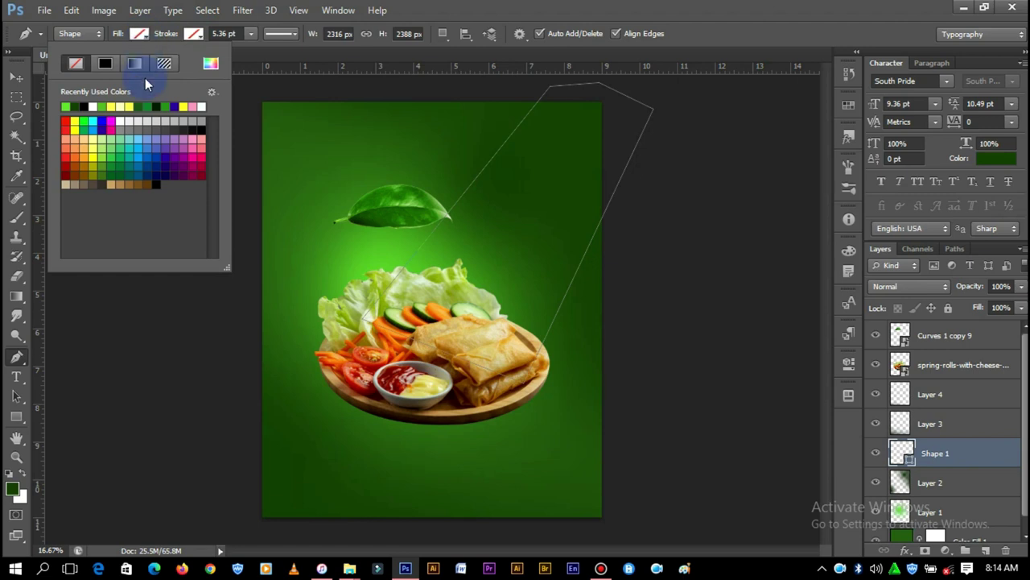
pyautogui.click(67, 104)
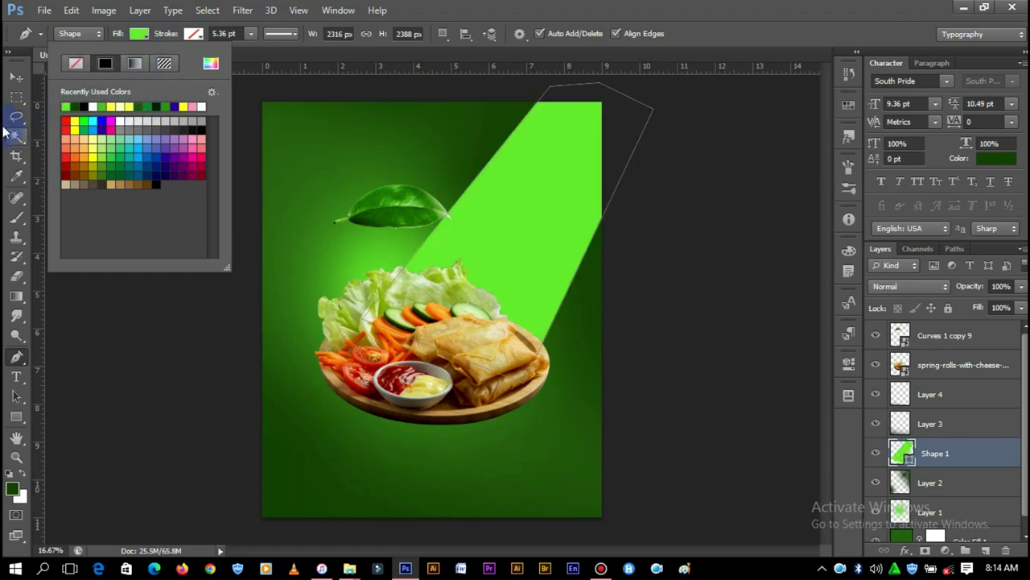
pyautogui.click(17, 79)
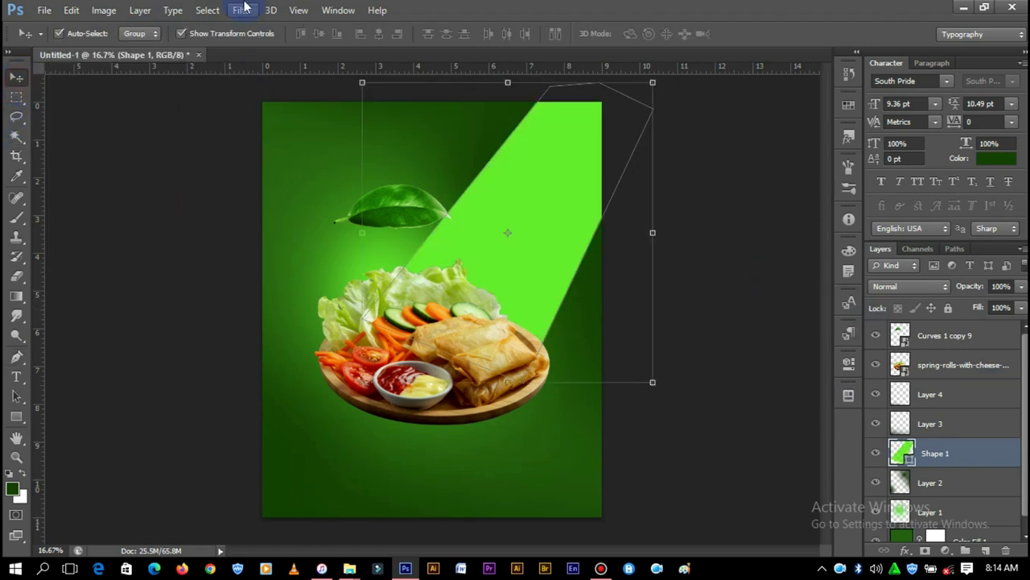
# Rasterize the Shape 1 beam and apply a 131.9-pixel Gaussian Blur.
pyautogui.click(244, 8)
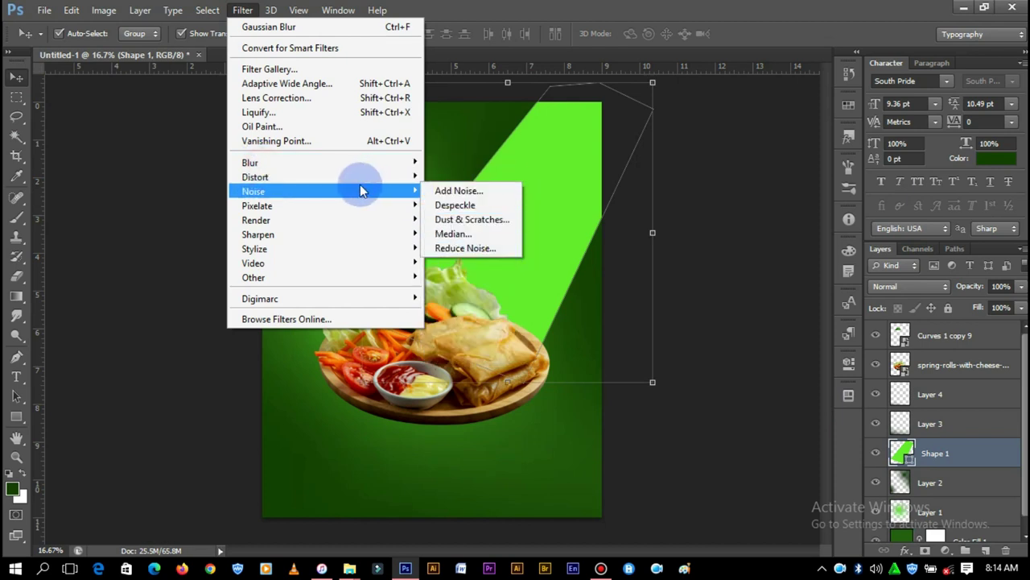
pyautogui.moveTo(250, 163)
pyautogui.click(455, 265)
pyautogui.click(467, 225)
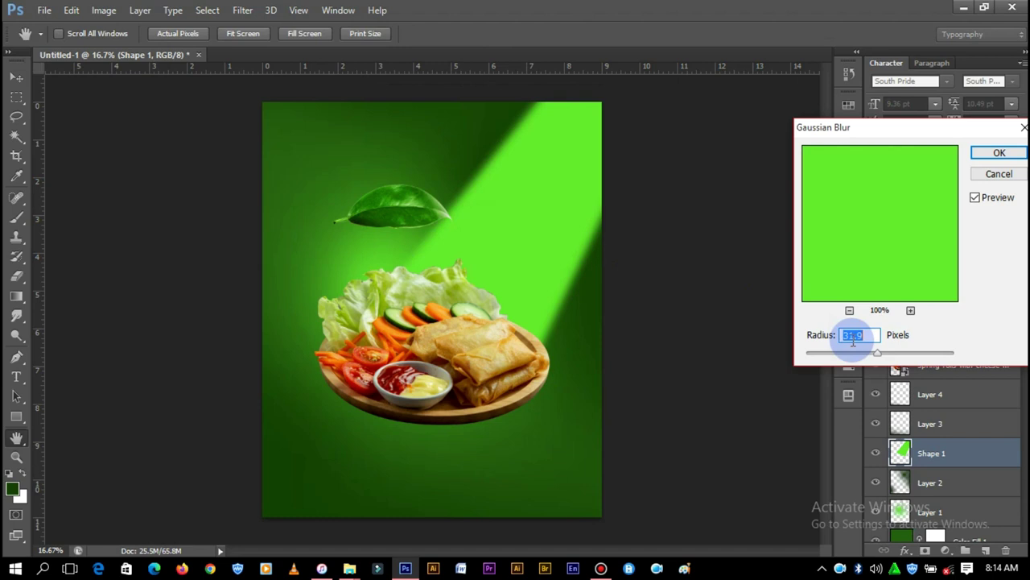
pyautogui.moveTo(877, 353); pyautogui.dragTo(910, 353)
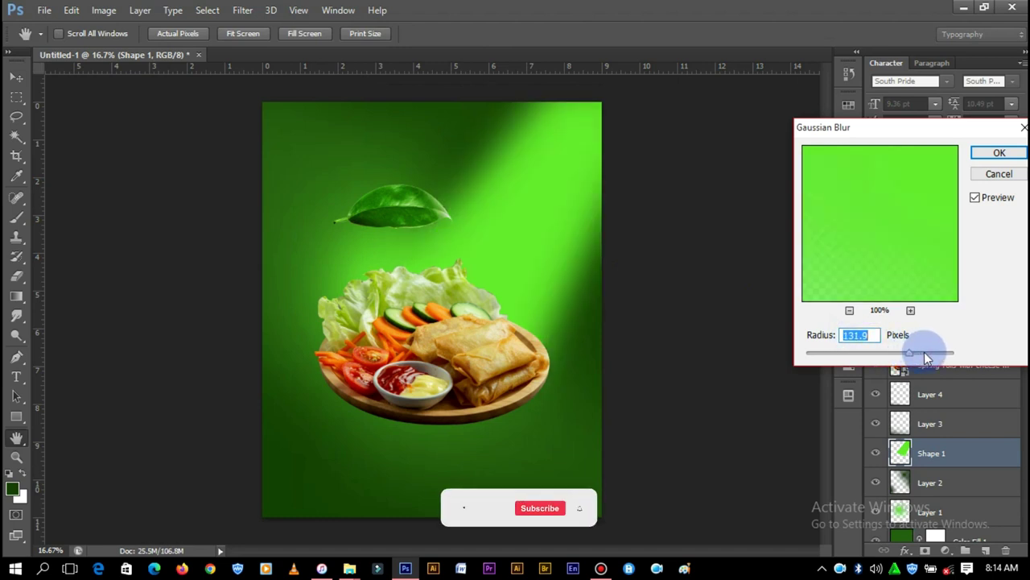
pyautogui.click(999, 153)
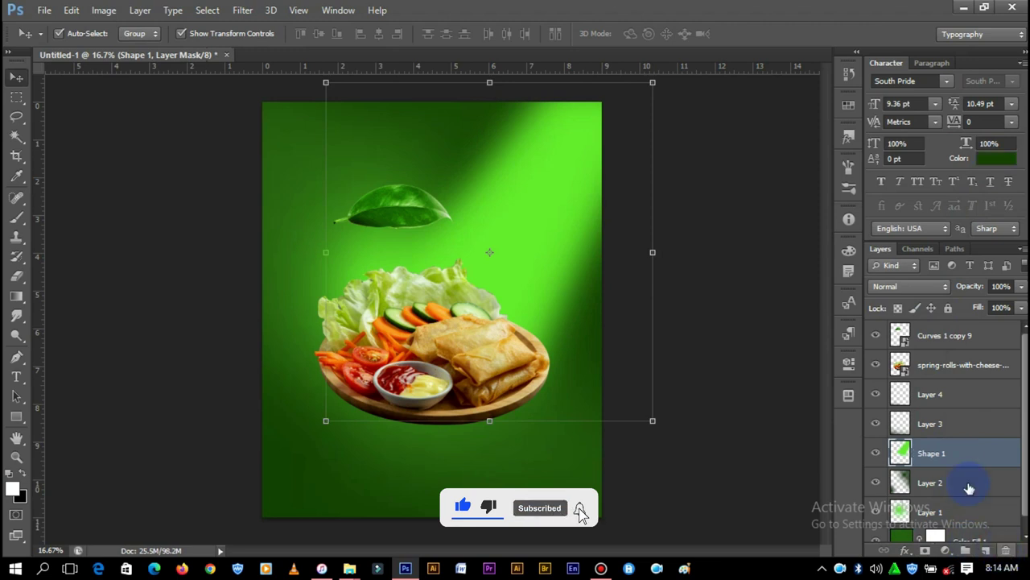
# Duplicate and hide the beam copy, then softly erase Shape 1 over the plate with a 3376 px eraser.
pyautogui.moveTo(950, 453); pyautogui.dragTo(908, 467)
pyautogui.click(875, 482)
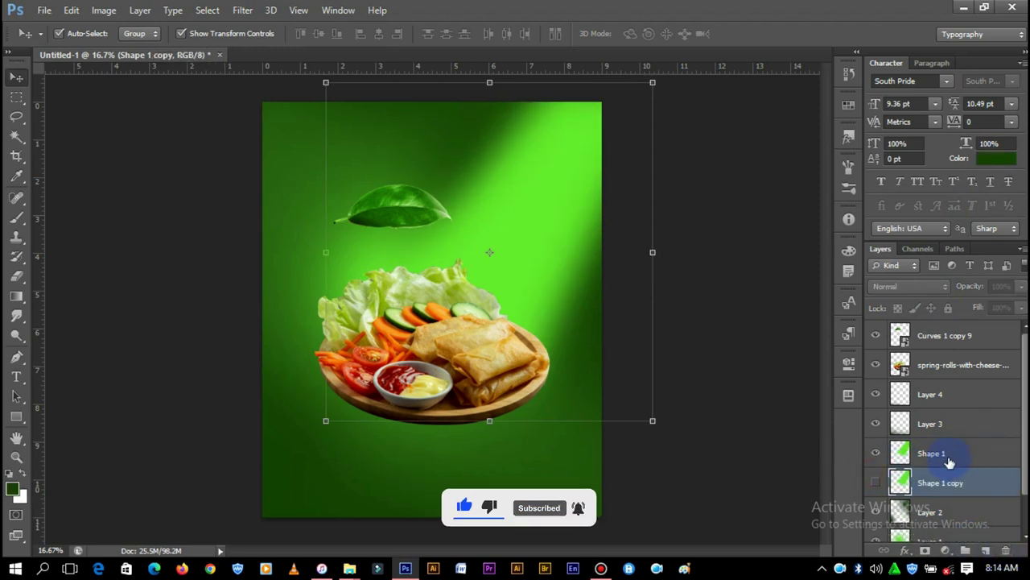
pyautogui.click(17, 278)
pyautogui.rightClick(429, 272)
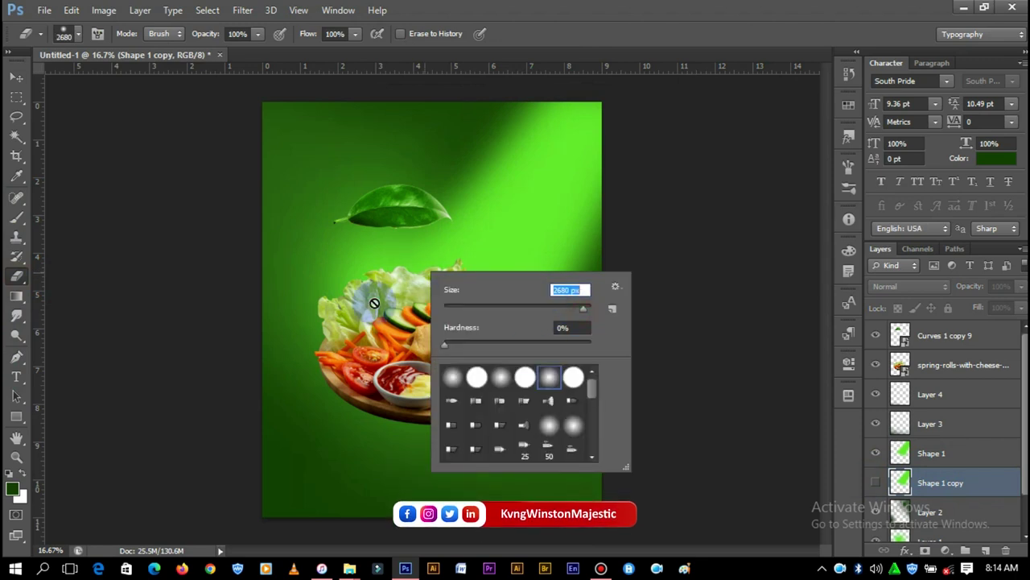
pyautogui.click(932, 453)
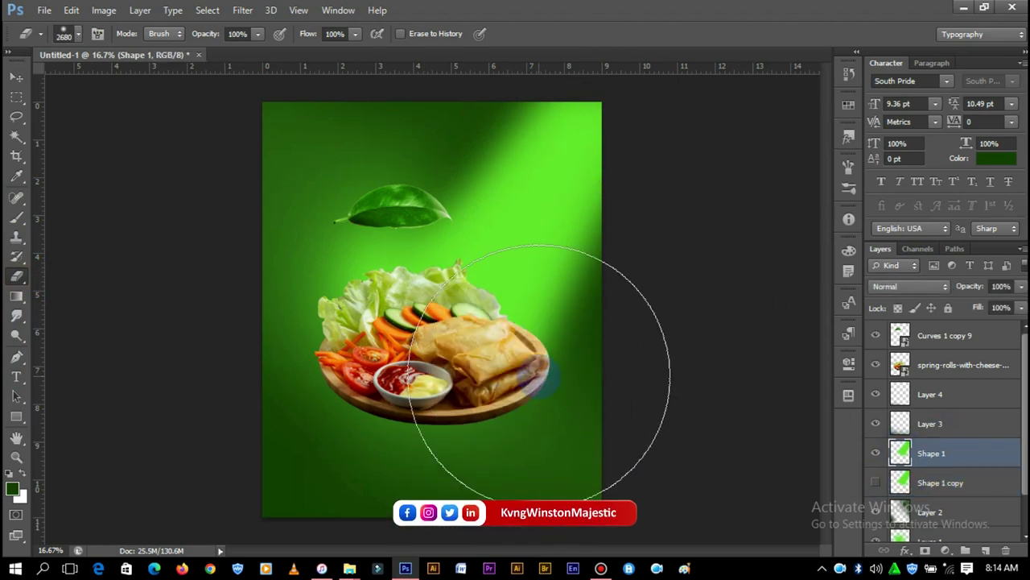
pyautogui.moveTo(646, 302)
pyautogui.mouseDown()
pyautogui.moveTo(630, 329)
pyautogui.moveTo(465, 318)
pyautogui.mouseUp()
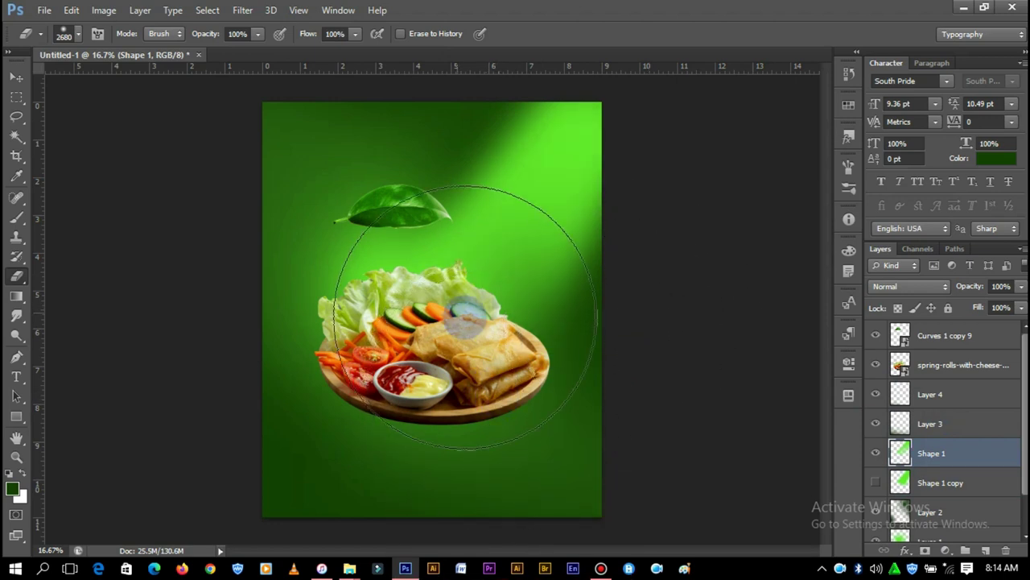
pyautogui.rightClick(434, 331)
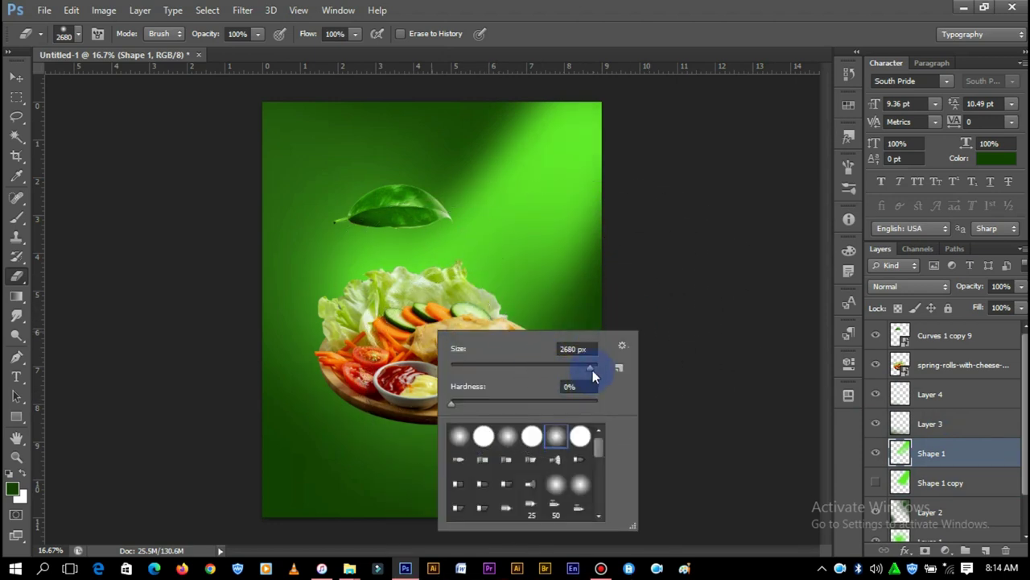
pyautogui.moveTo(592, 370); pyautogui.dragTo(489, 320)
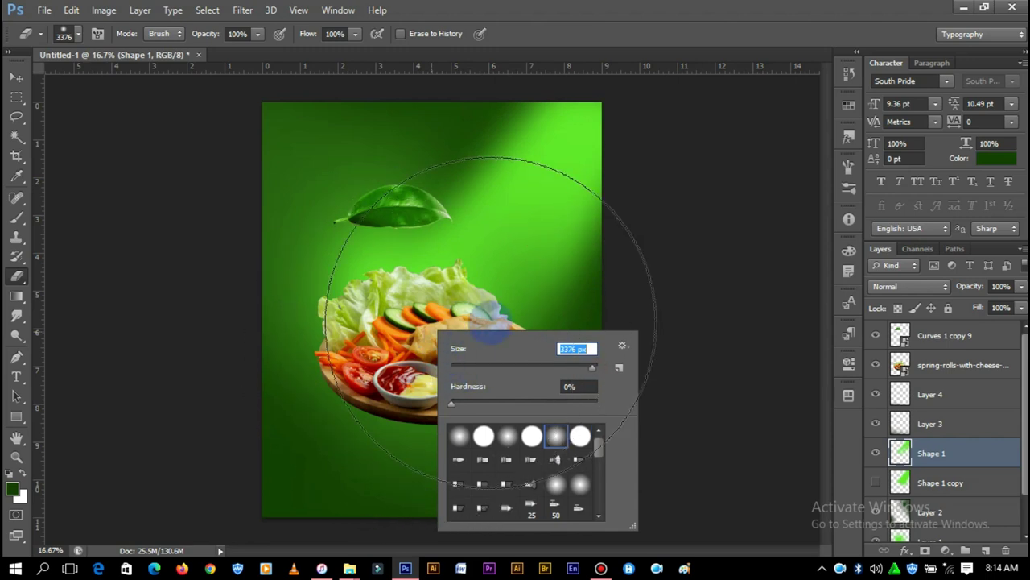
pyautogui.click(609, 309)
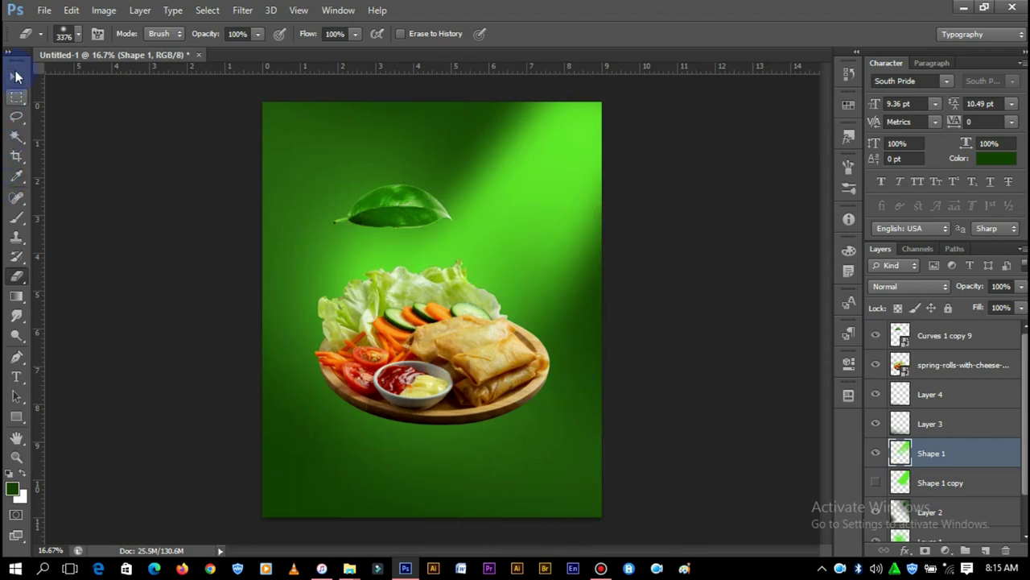
# Set the Shape 1 beam layer's fill to 70%.
pyautogui.click(14, 79)
pyautogui.click(748, 226)
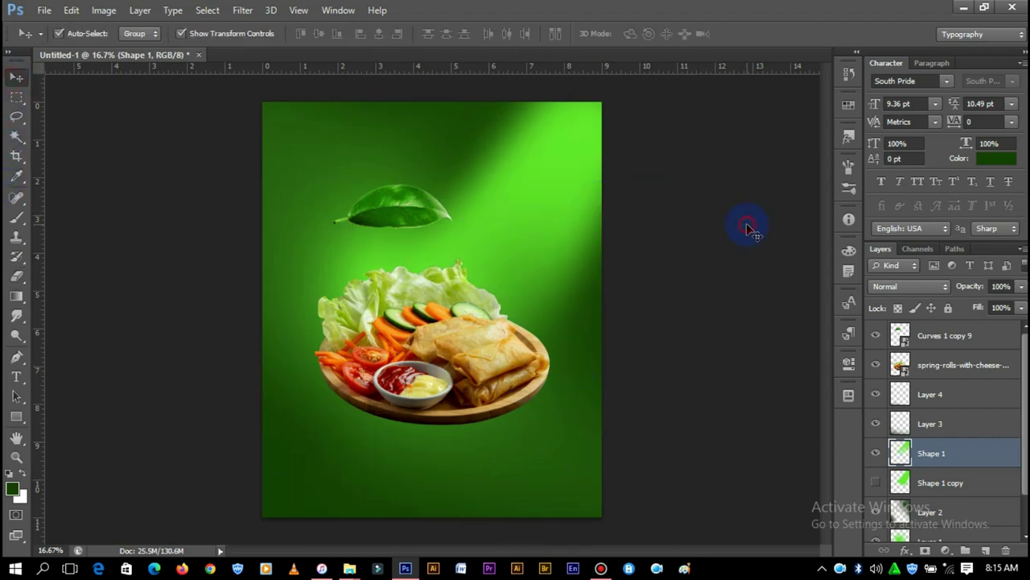
pyautogui.click(950, 452)
pyautogui.moveTo(992, 327); pyautogui.dragTo(1012, 327)
# Draw a dark green ellipse around the bottom of the plate with the Ellipse Tool.
pyautogui.click(702, 231)
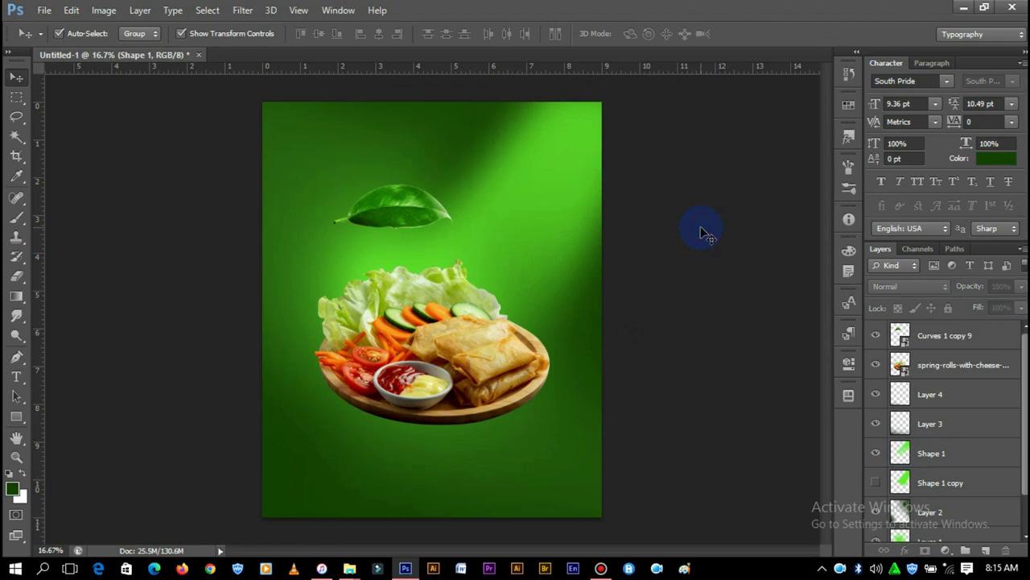
pyautogui.hotkey('ctrl', '-')
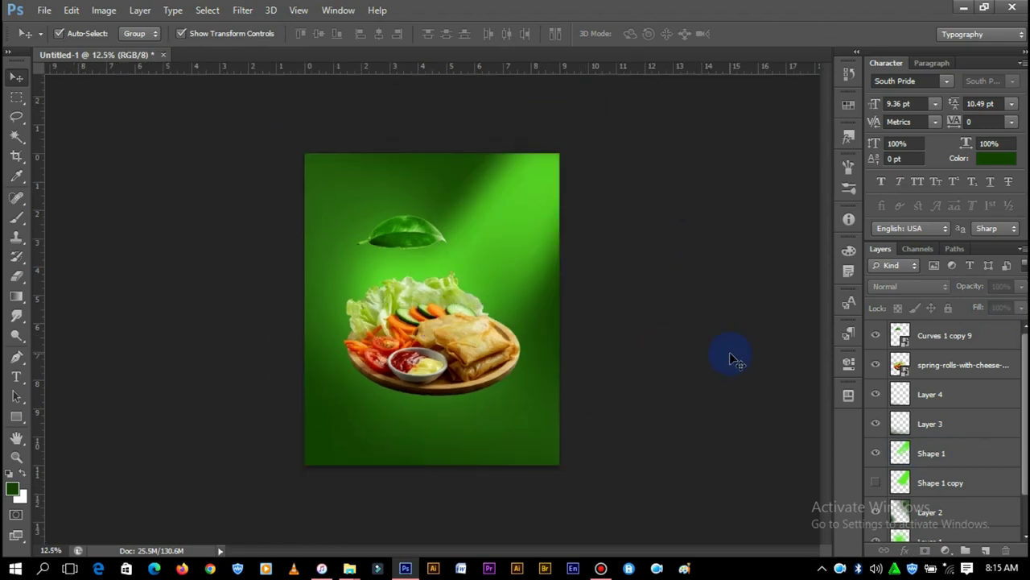
pyautogui.hotkey('ctrl', '+')
pyautogui.hotkey('ctrl', '+')
pyautogui.scroll(-2, 435, 358)
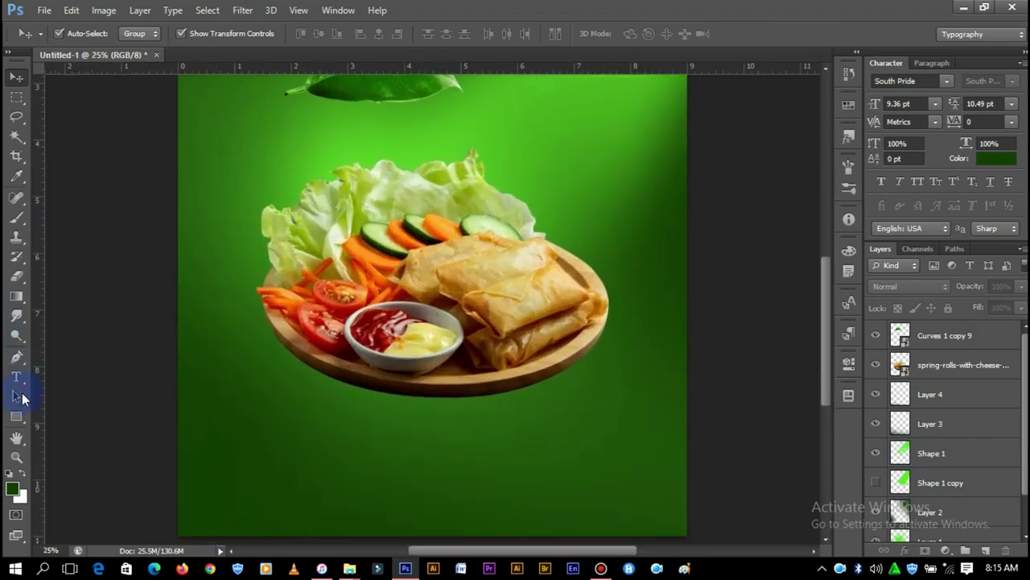
pyautogui.rightClick(16, 416)
pyautogui.click(72, 442)
pyautogui.moveTo(276, 265); pyautogui.dragTo(614, 415)
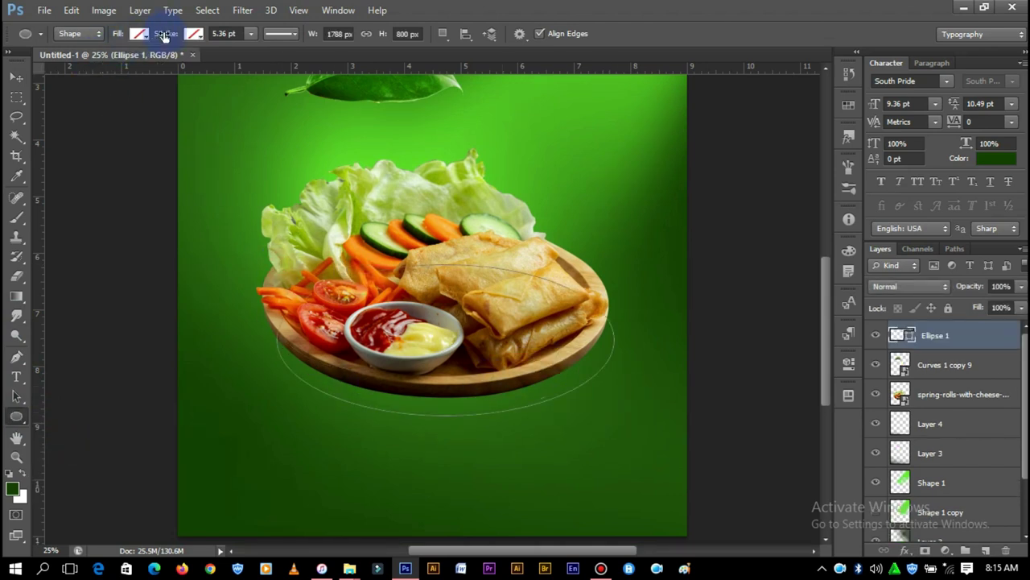
pyautogui.click(138, 34)
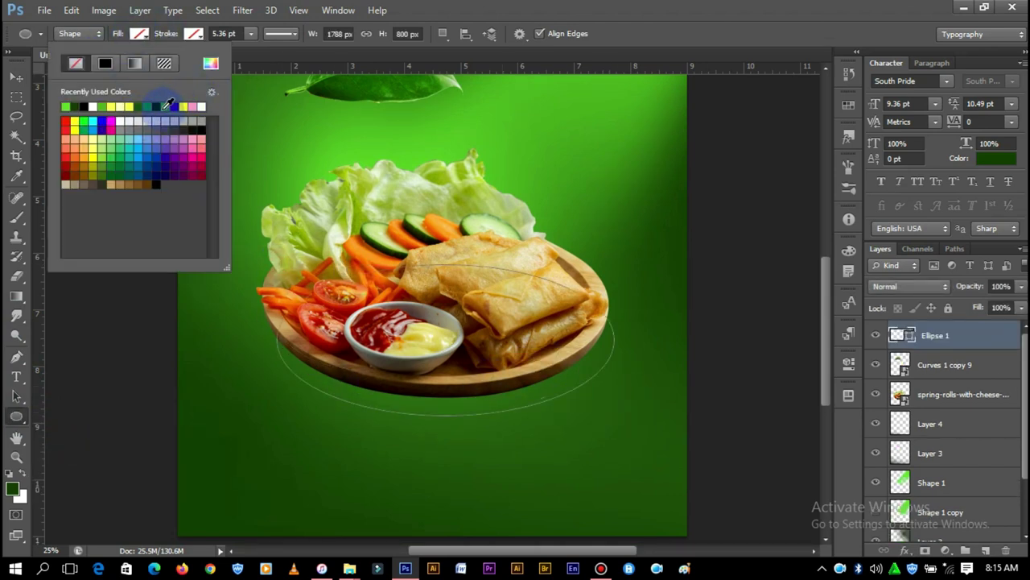
pyautogui.click(161, 106)
# Move Ellipse 1 below the spring-rolls layer and recolour it to #030d00.
pyautogui.click(17, 78)
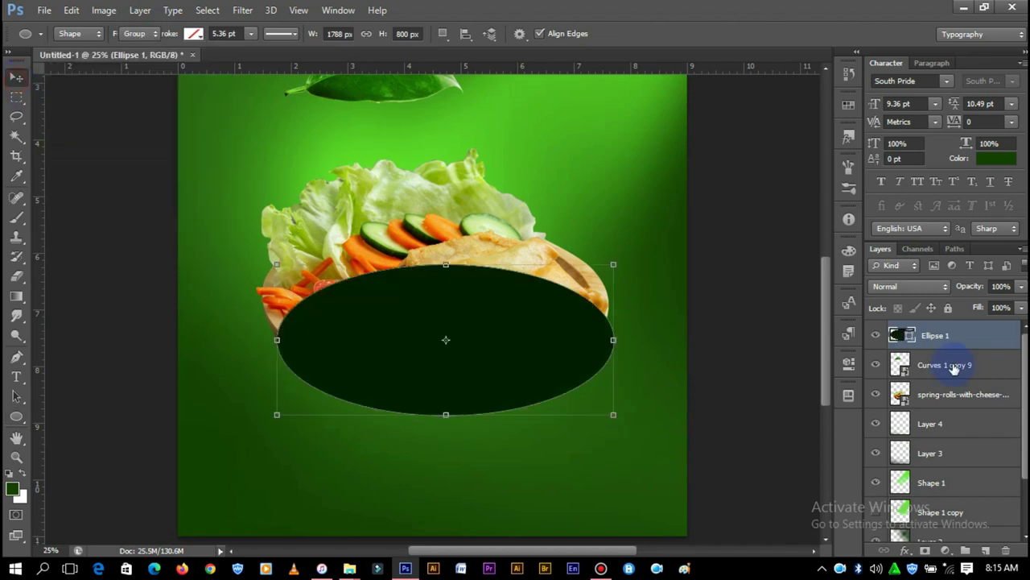
pyautogui.moveTo(933, 335); pyautogui.dragTo(938, 407)
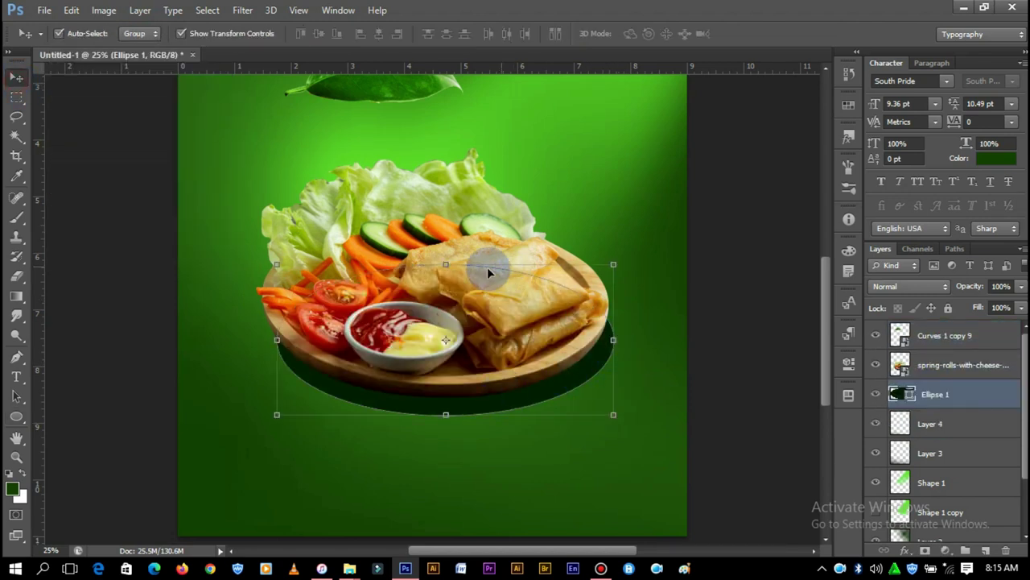
pyautogui.click(16, 490)
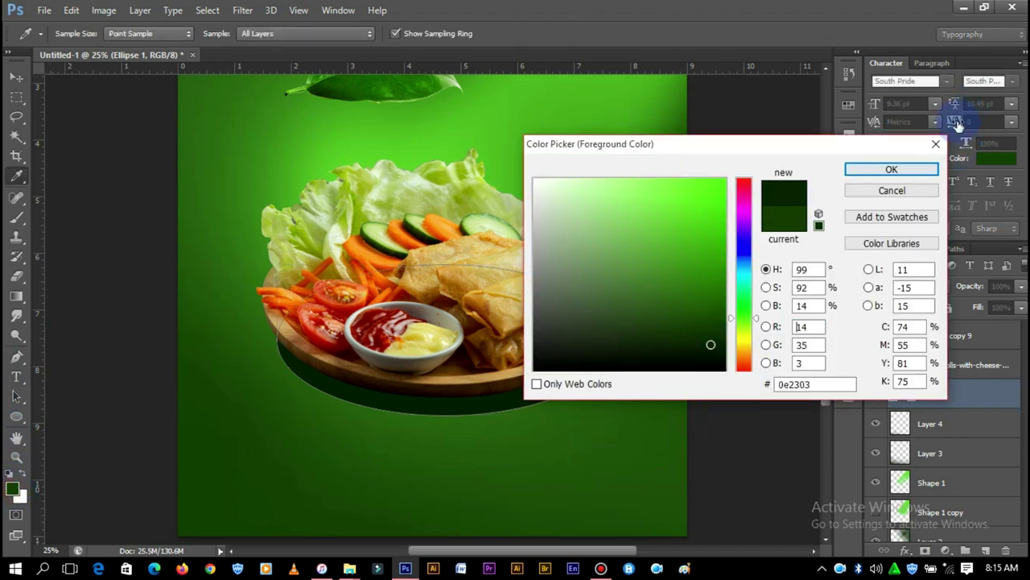
pyautogui.click(937, 143)
pyautogui.doubleClick(899, 394)
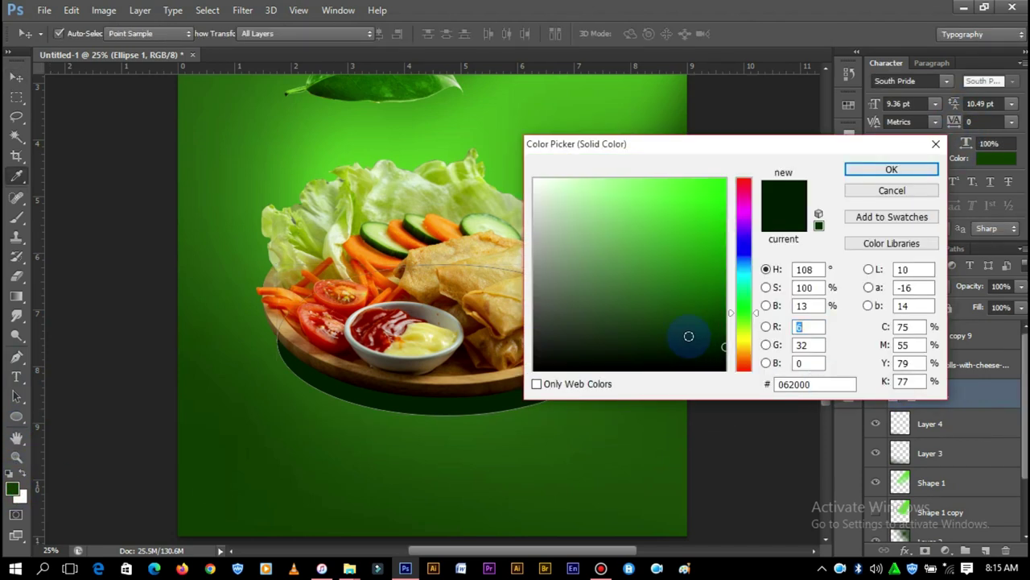
pyautogui.click(721, 352)
pyautogui.click(895, 167)
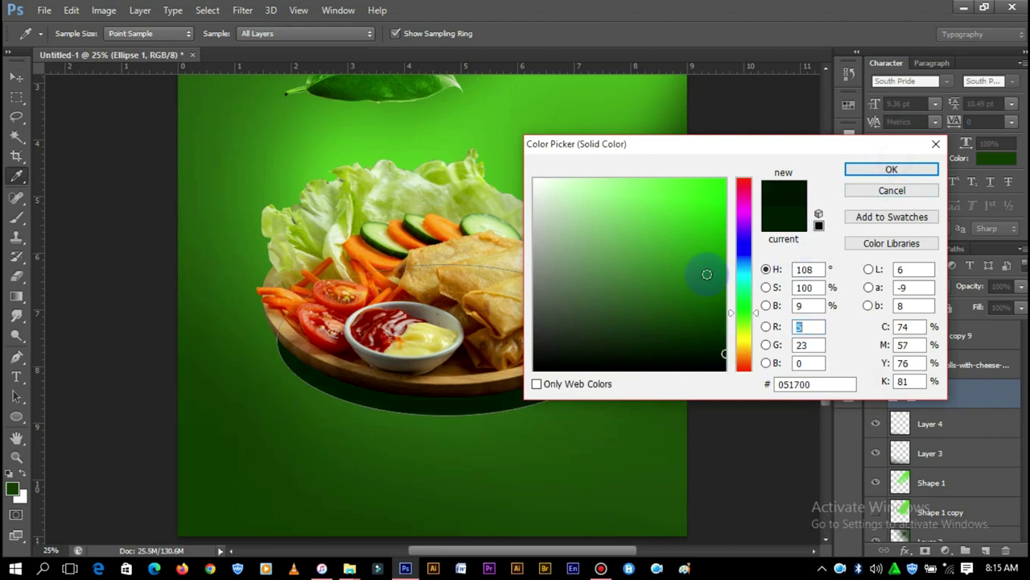
pyautogui.click(722, 361)
pyautogui.click(866, 170)
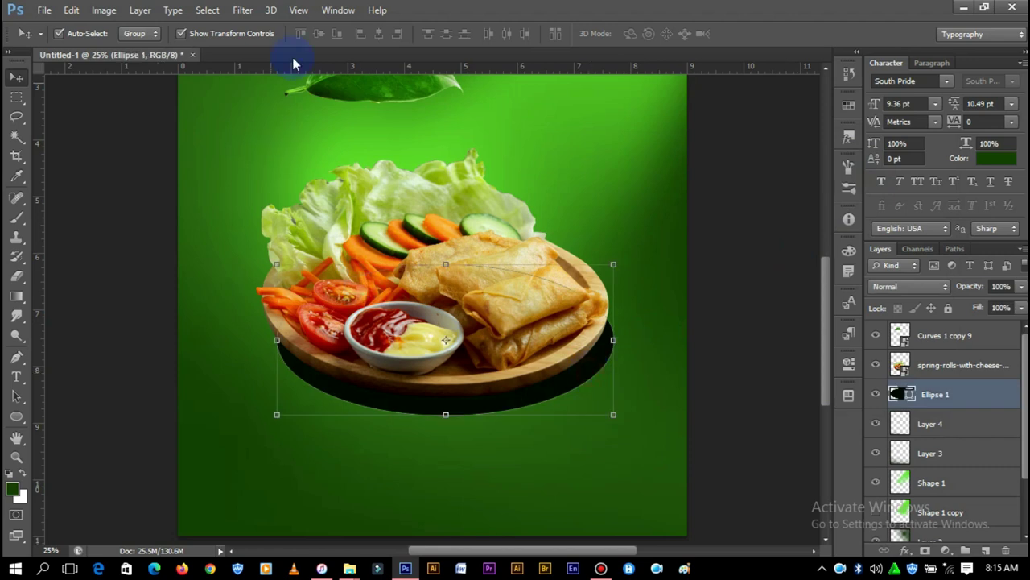
# Rasterize the ellipse and soften it with a 46.9-pixel Gaussian Blur.
pyautogui.click(242, 11)
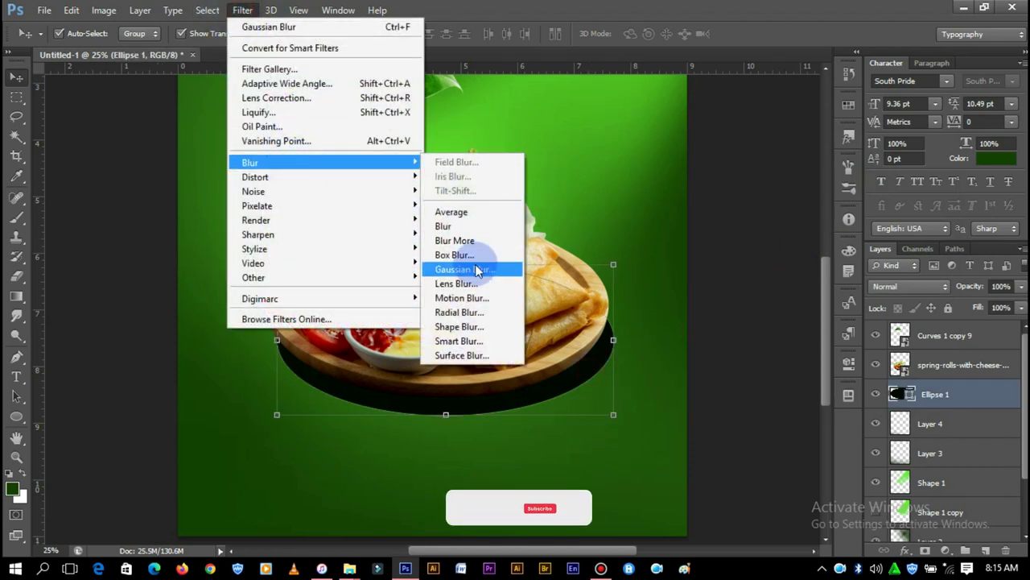
pyautogui.click(474, 269)
pyautogui.click(459, 225)
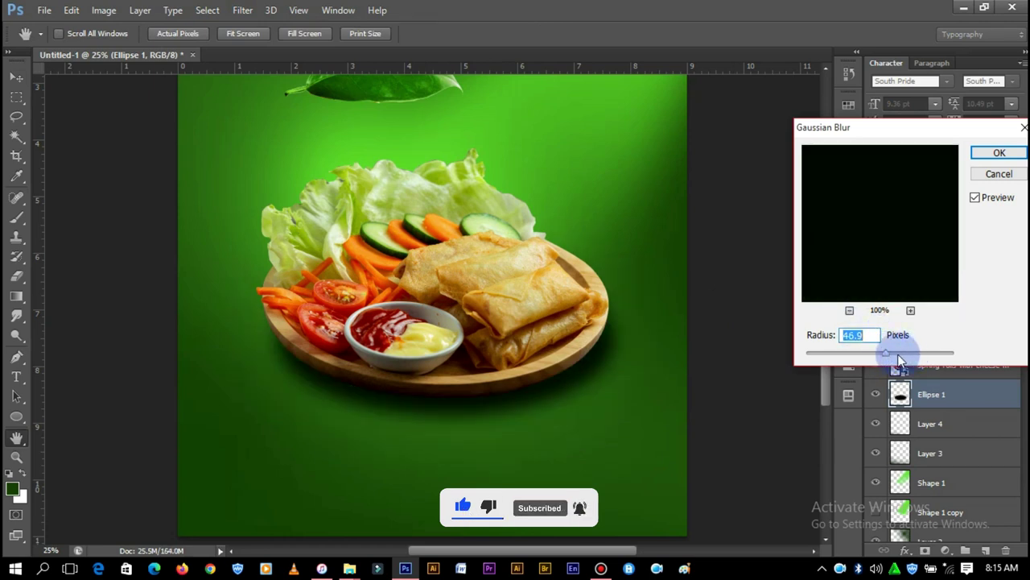
pyautogui.click(999, 152)
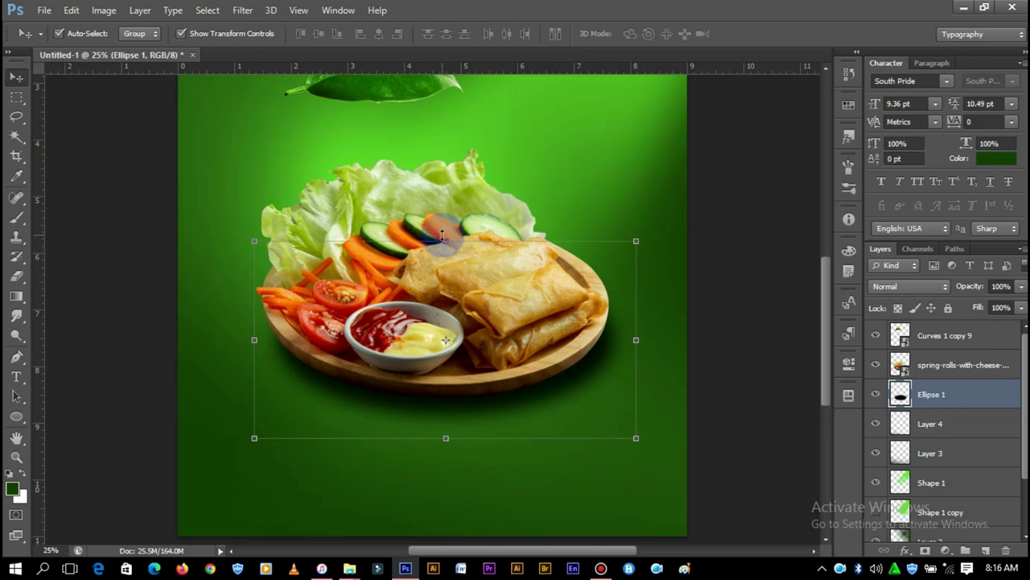
# Squash the shadow to about 66% height and nudge it up-left under the plate.
pyautogui.moveTo(446, 241); pyautogui.dragTo(443, 306)
pyautogui.moveTo(536, 384)
pyautogui.mouseDown()
pyautogui.moveTo(522, 367)
pyautogui.moveTo(548, 361)
pyautogui.mouseUp()
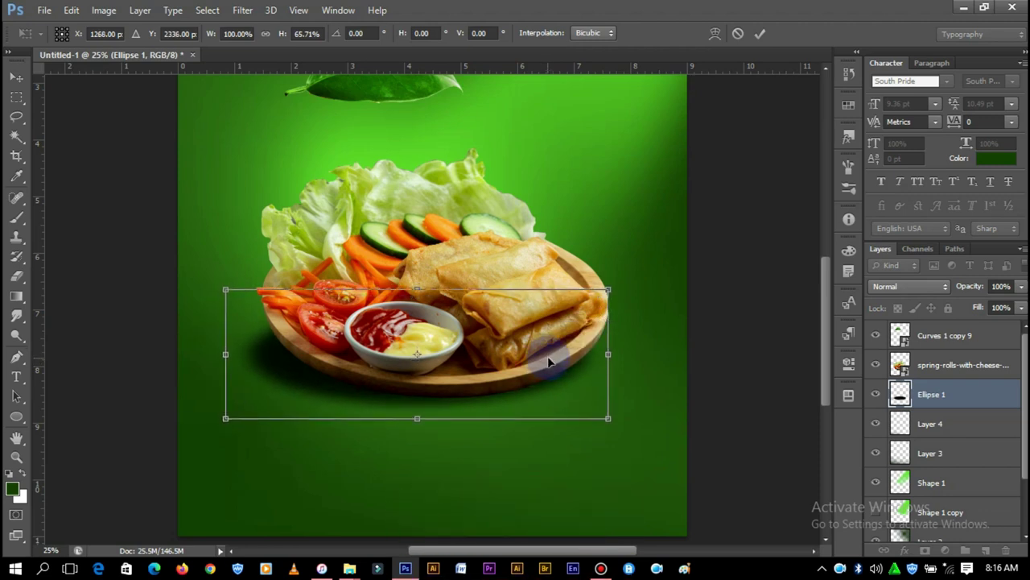
pyautogui.click(760, 34)
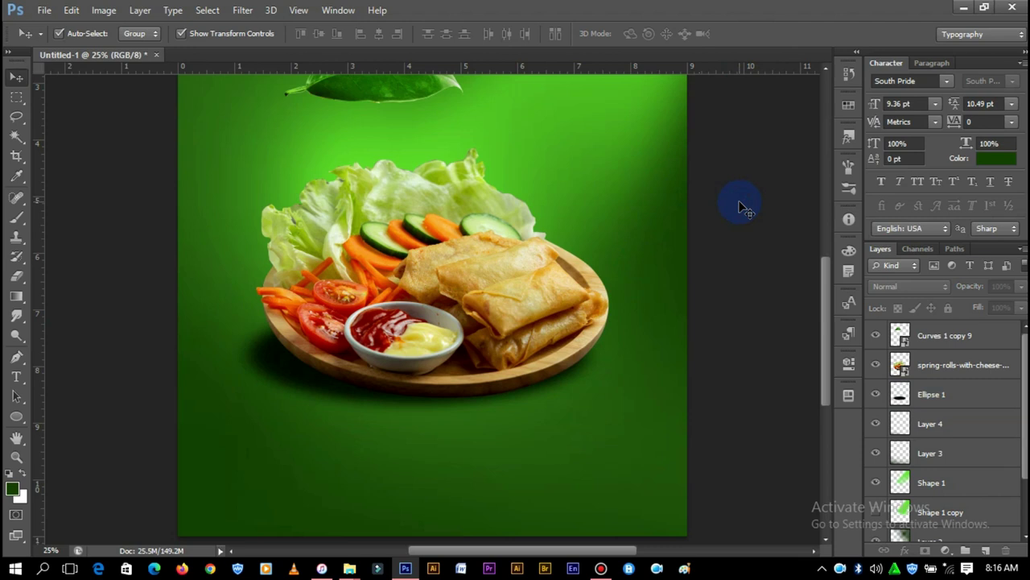
# Zoom in on the plate, select the Ellipse 1 shadow and switch to the Eraser.
pyautogui.hotkey('ctrl', '-')
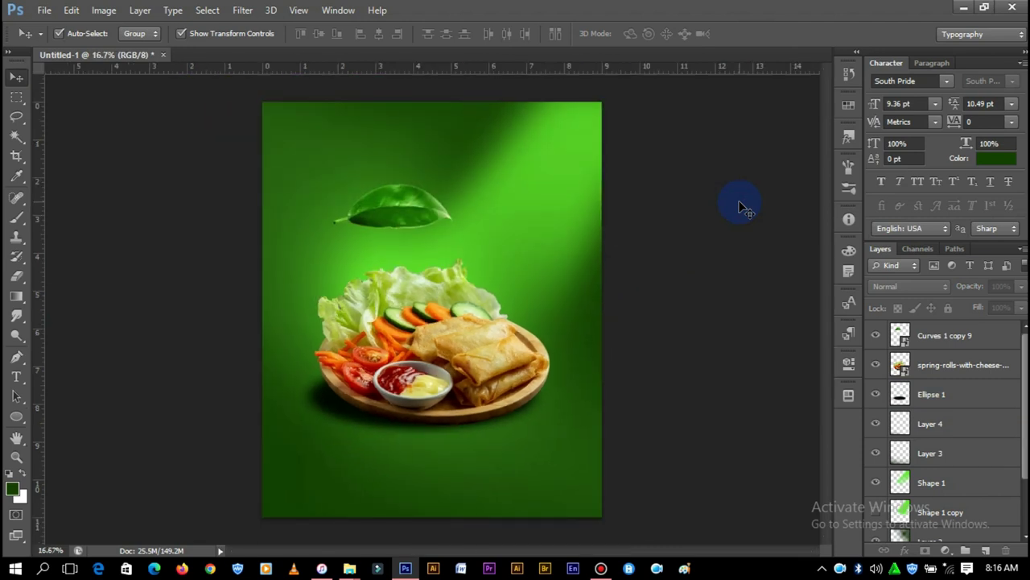
pyautogui.hotkey('ctrl', '+')
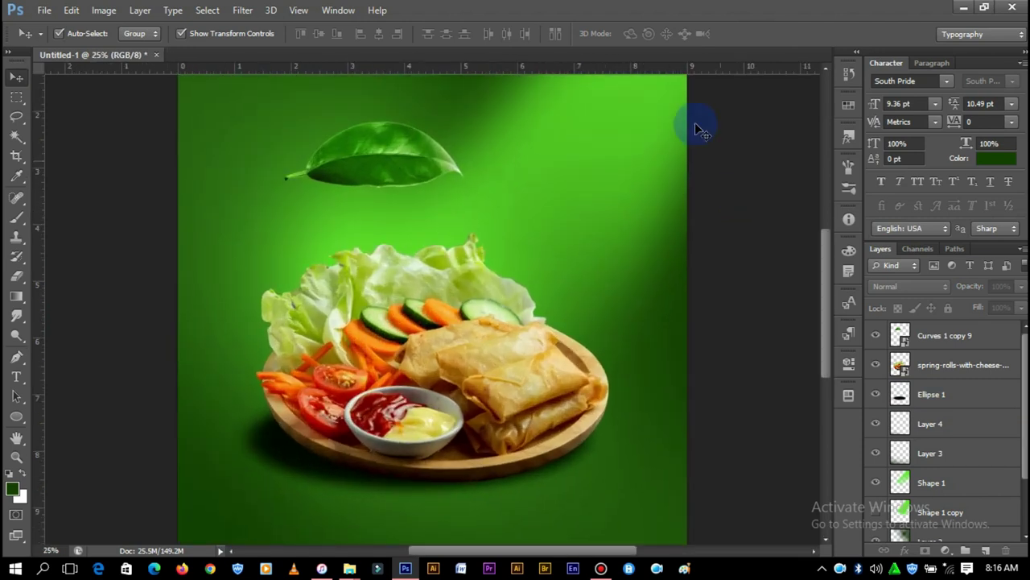
pyautogui.scroll(-2, 609, 166)
pyautogui.scroll(-3, 610, 165)
pyautogui.click(273, 330)
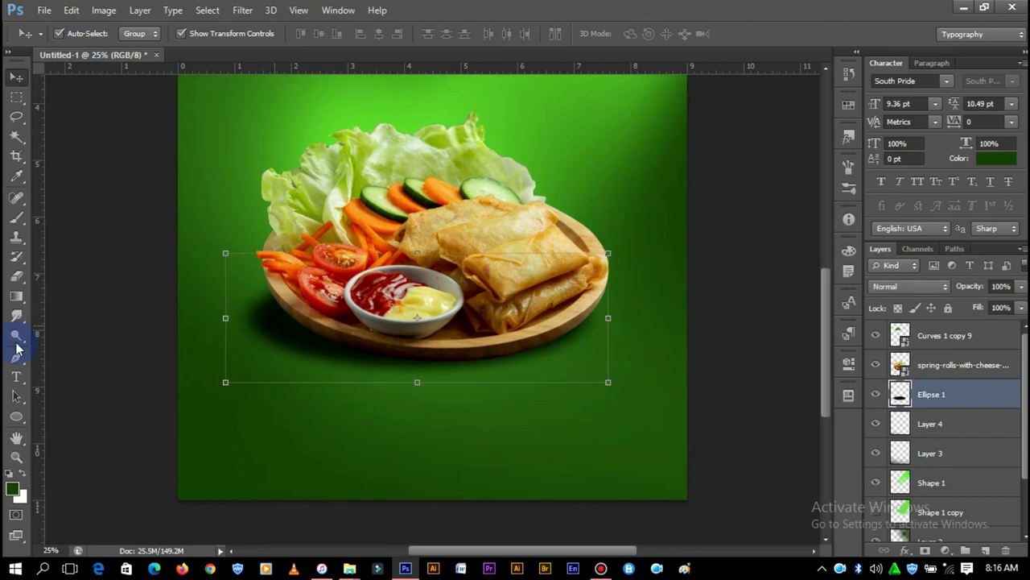
pyautogui.click(16, 276)
pyautogui.rightClick(399, 251)
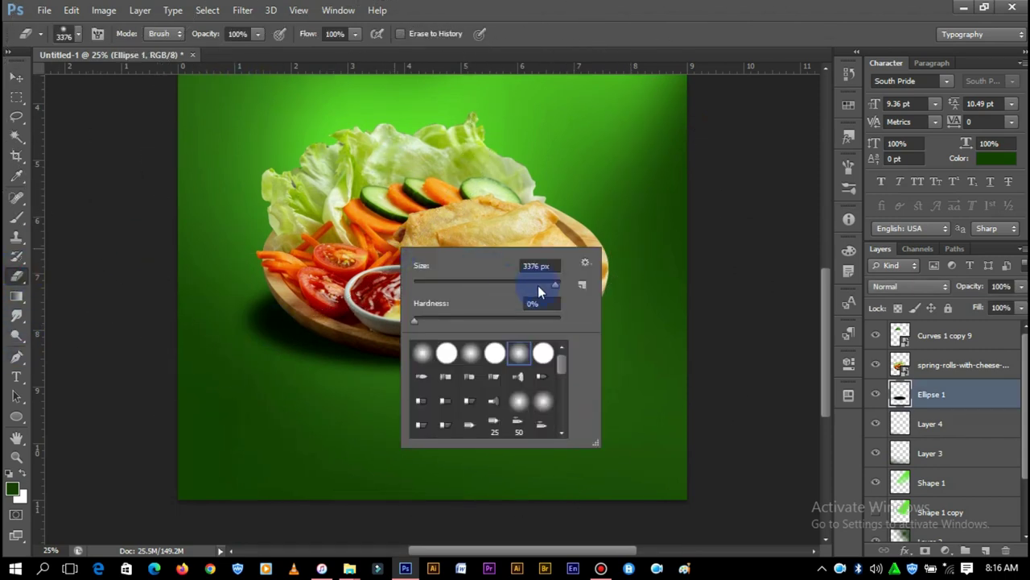
pyautogui.click(282, 119)
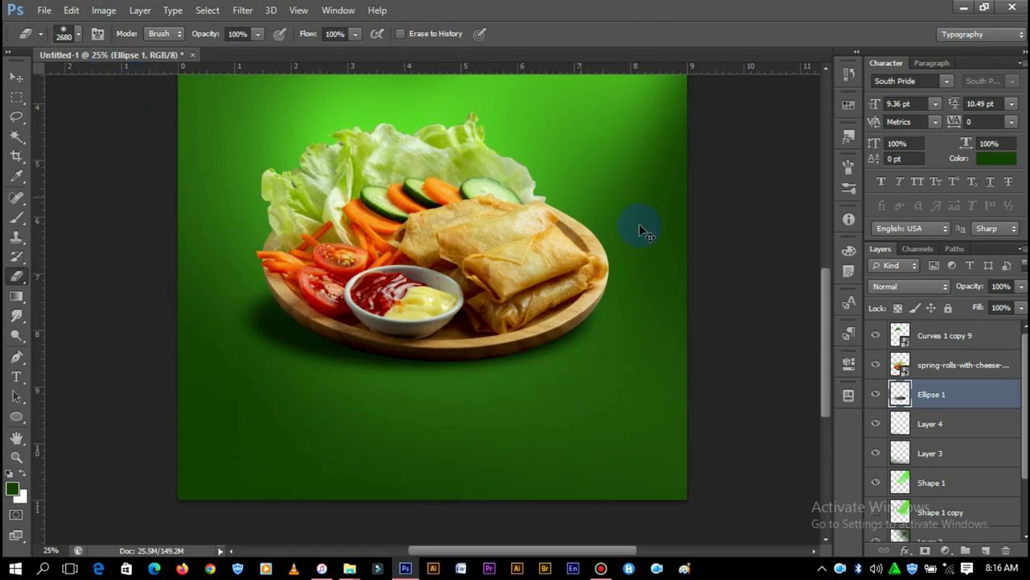
# Duplicate the Ellipse 1 shadow layer and set the eraser to 1521 px.
pyautogui.moveTo(942, 412); pyautogui.dragTo(942, 402)
pyautogui.rightClick(396, 195)
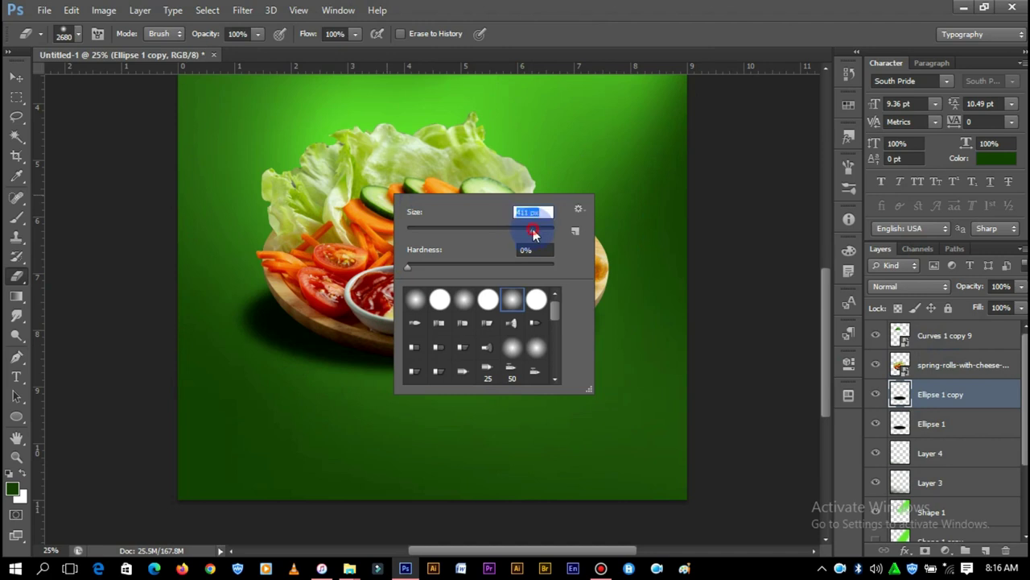
pyautogui.moveTo(533, 231)
pyautogui.mouseDown()
pyautogui.moveTo(547, 232)
pyautogui.moveTo(531, 234)
pyautogui.mouseUp()
pyautogui.click(249, 201)
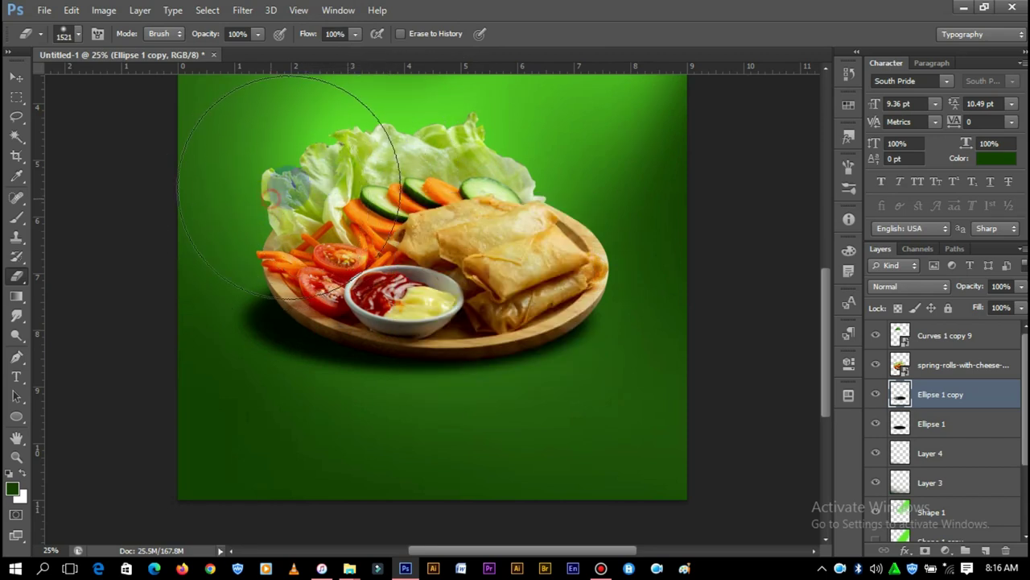
# Hide and reshow the Ellipse 1 copy to compare, then select the copy with the Move tool.
pyautogui.click(875, 394)
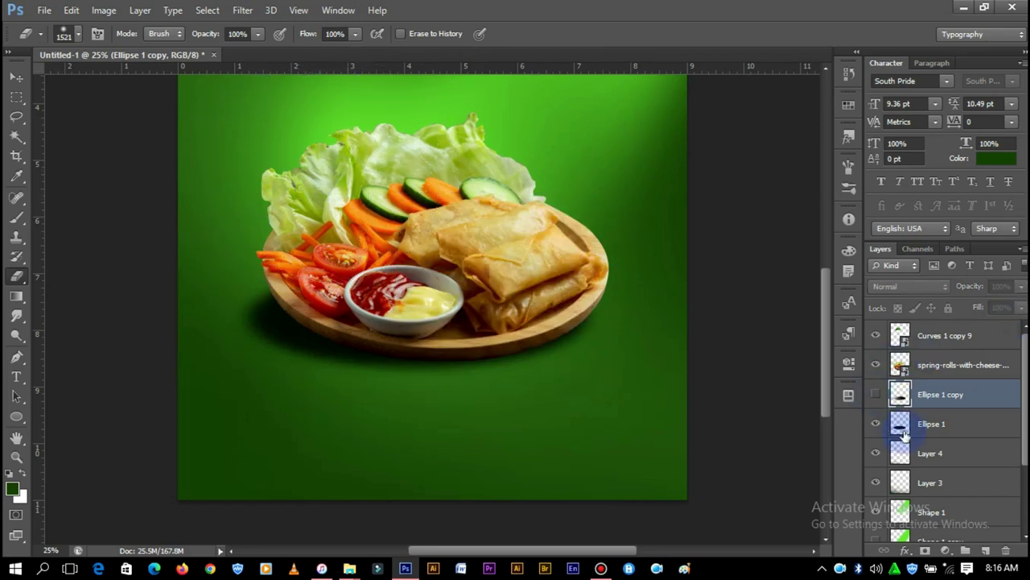
pyautogui.click(900, 432)
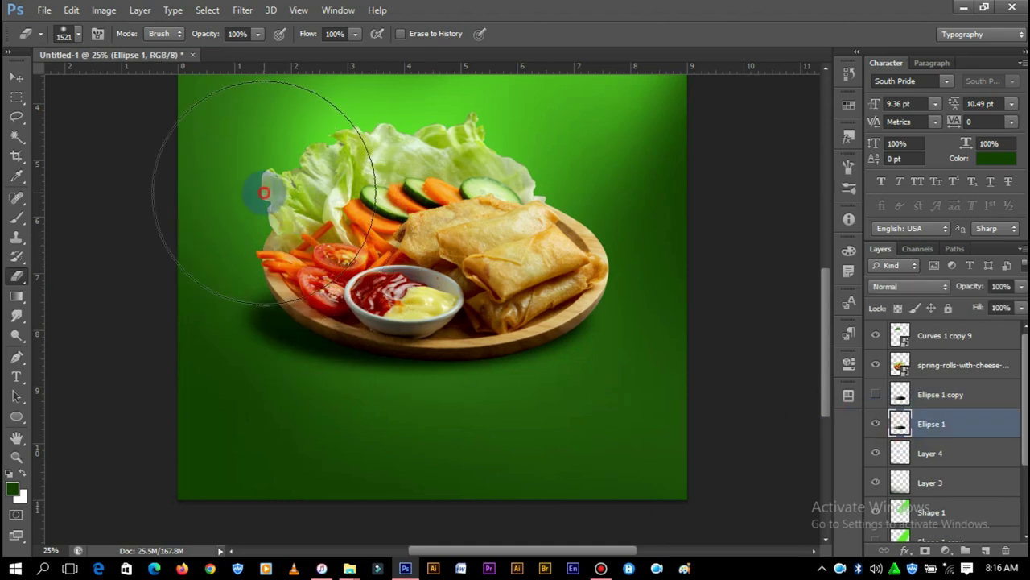
pyautogui.click(875, 395)
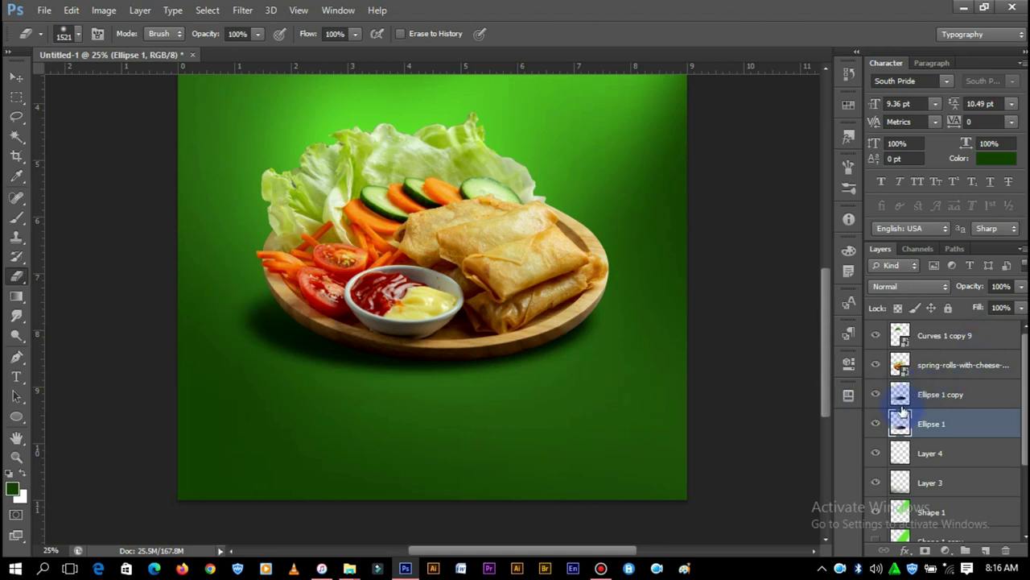
pyautogui.hotkey('alt', ']')
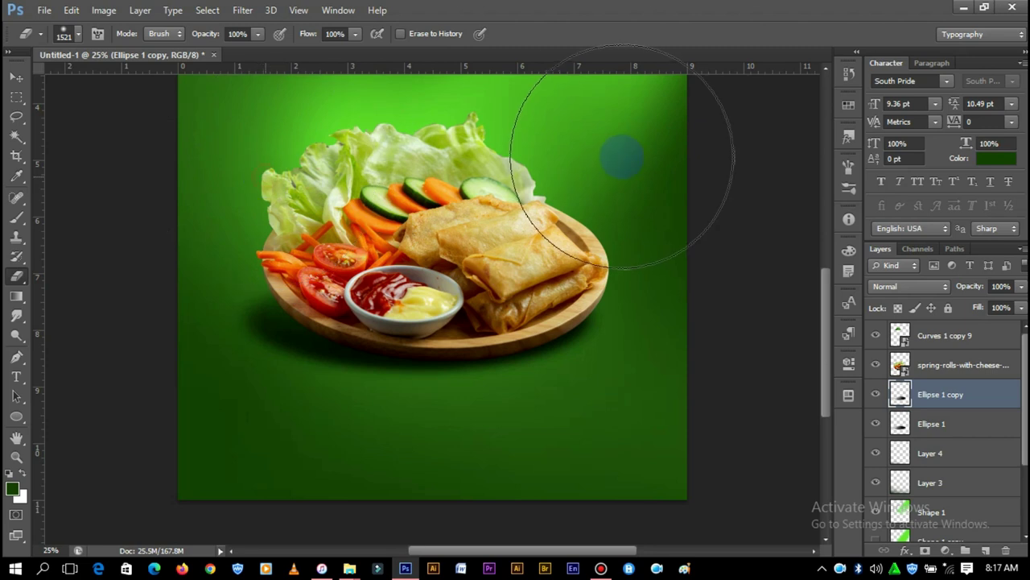
pyautogui.click(12, 75)
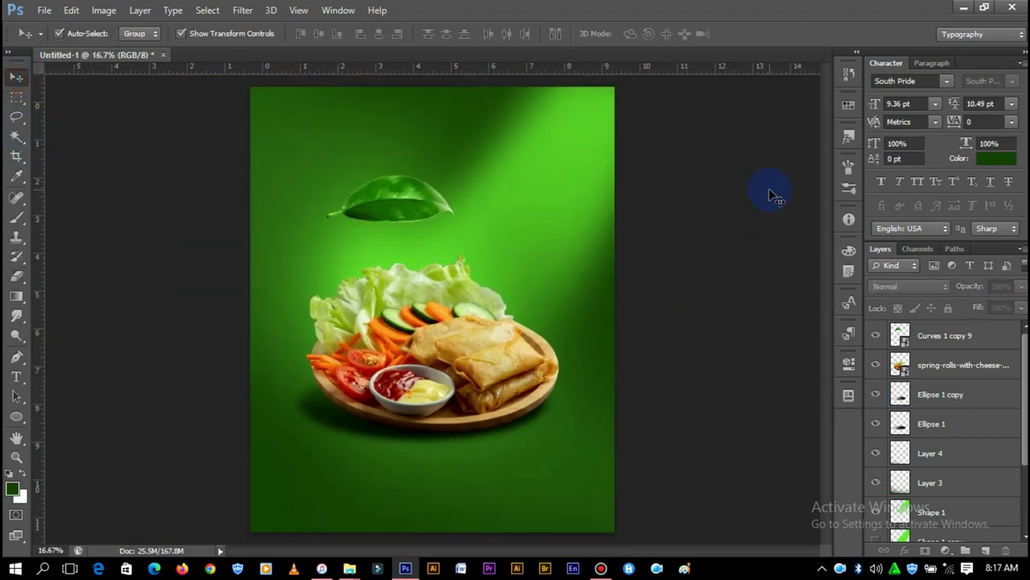
# Squash both Ellipse shadow layers vertically so the plate's shadow is flatter.
pyautogui.hotkey('ctrl', '+')
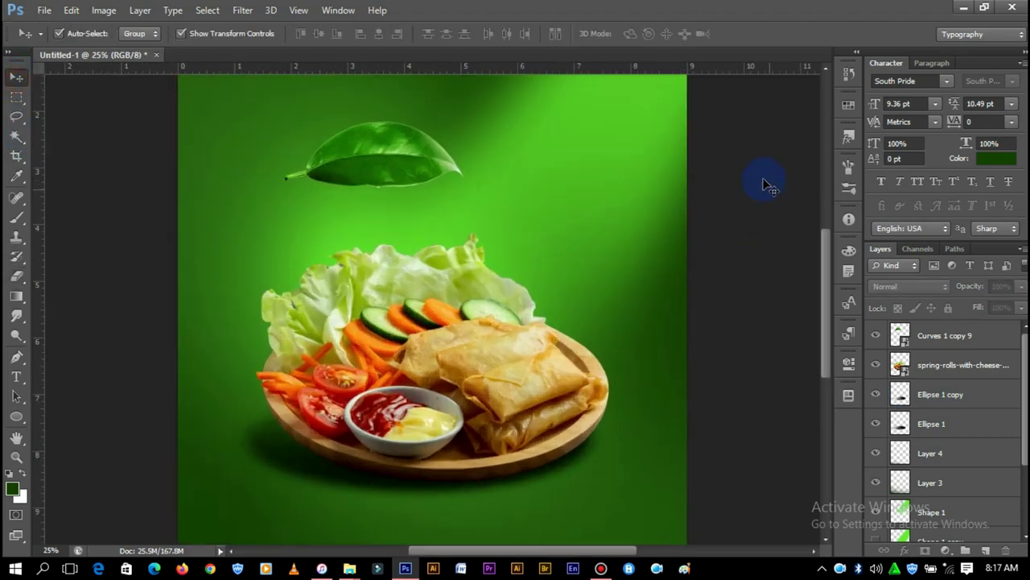
pyautogui.scroll(-2, 727, 156)
pyautogui.click(900, 395)
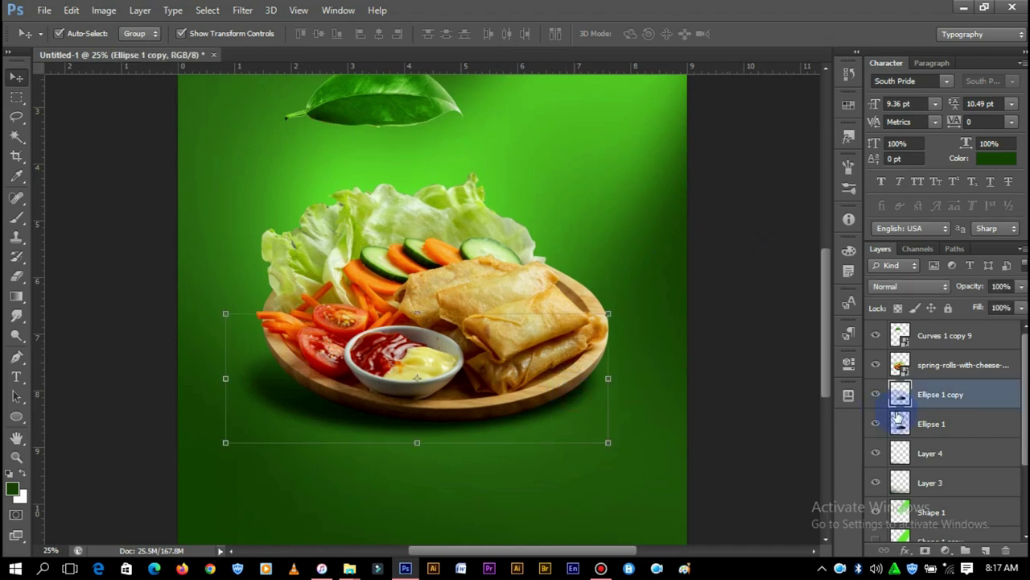
pyautogui.keyDown('shift'); pyautogui.click(955, 424); pyautogui.keyUp('shift')
pyautogui.moveTo(417, 313); pyautogui.dragTo(419, 350)
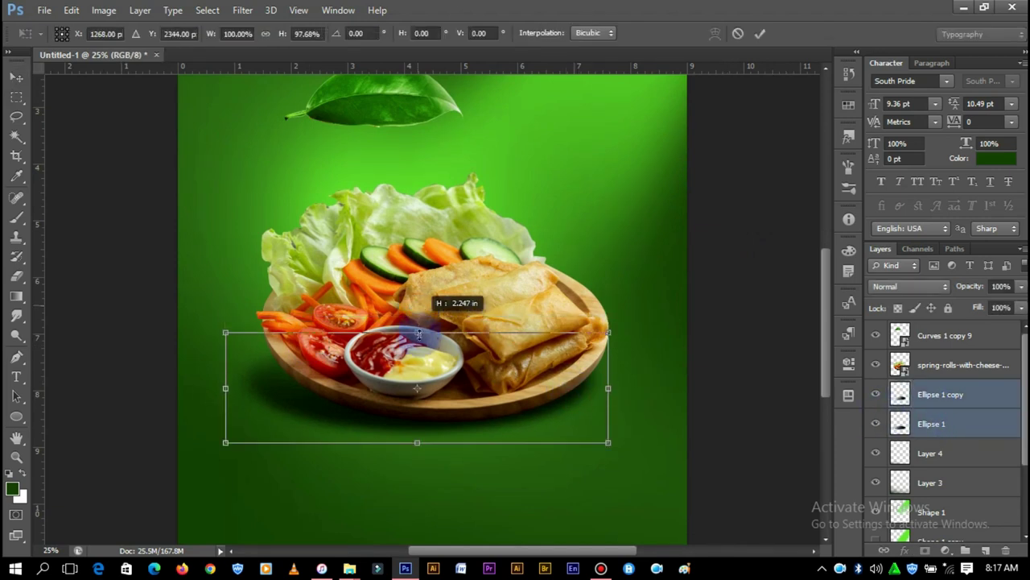
pyautogui.moveTo(549, 410); pyautogui.dragTo(525, 401)
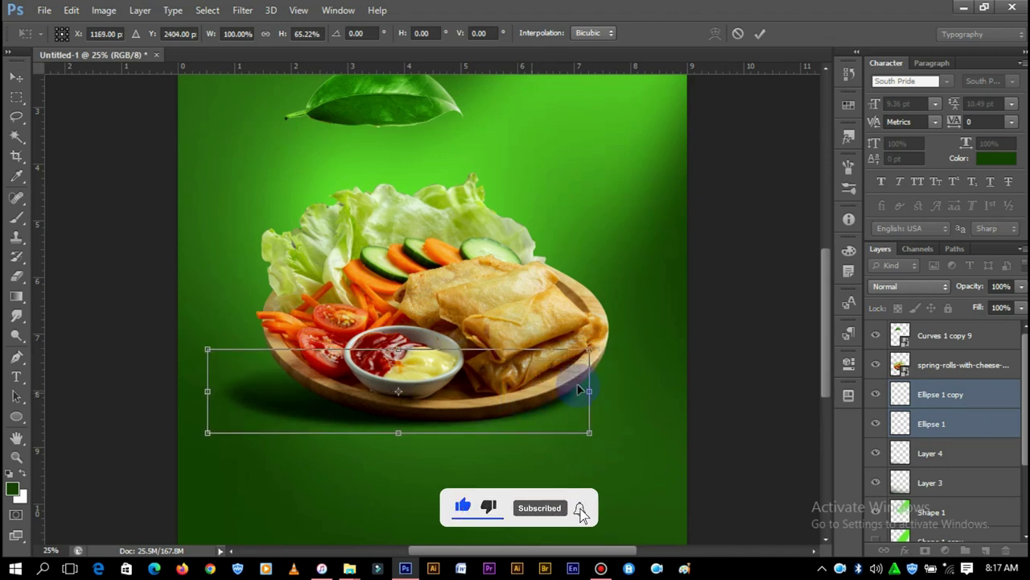
pyautogui.press('Return')
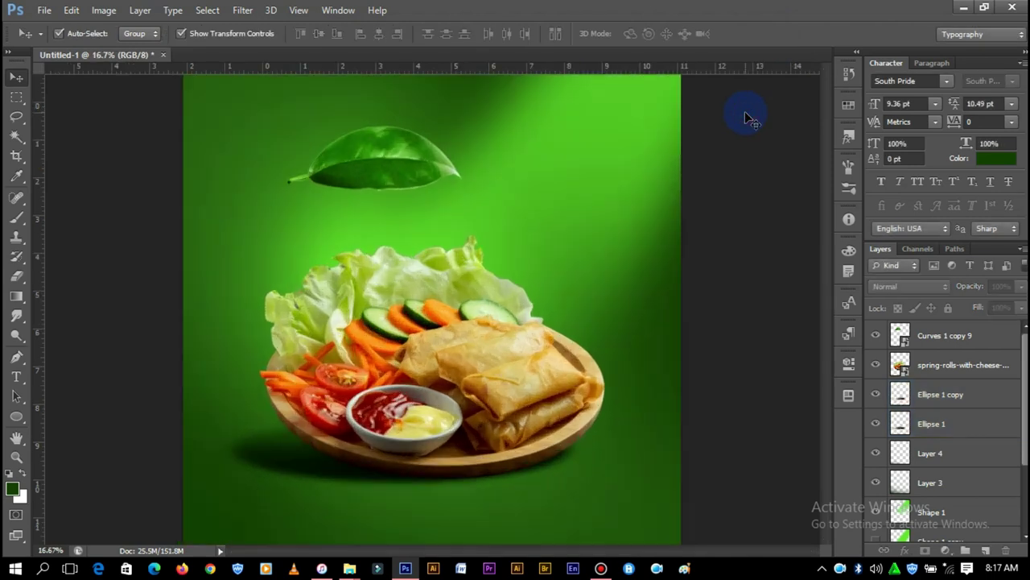
# Enlarge the Ellipse 1 copy shadow to about 107%.
pyautogui.hotkey('ctrl', '+')
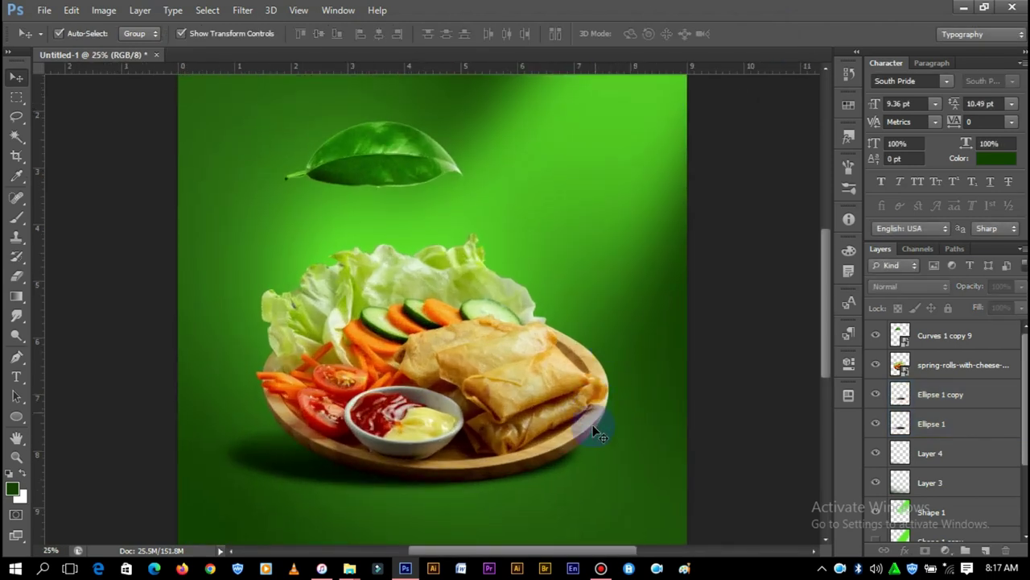
pyautogui.click(566, 461)
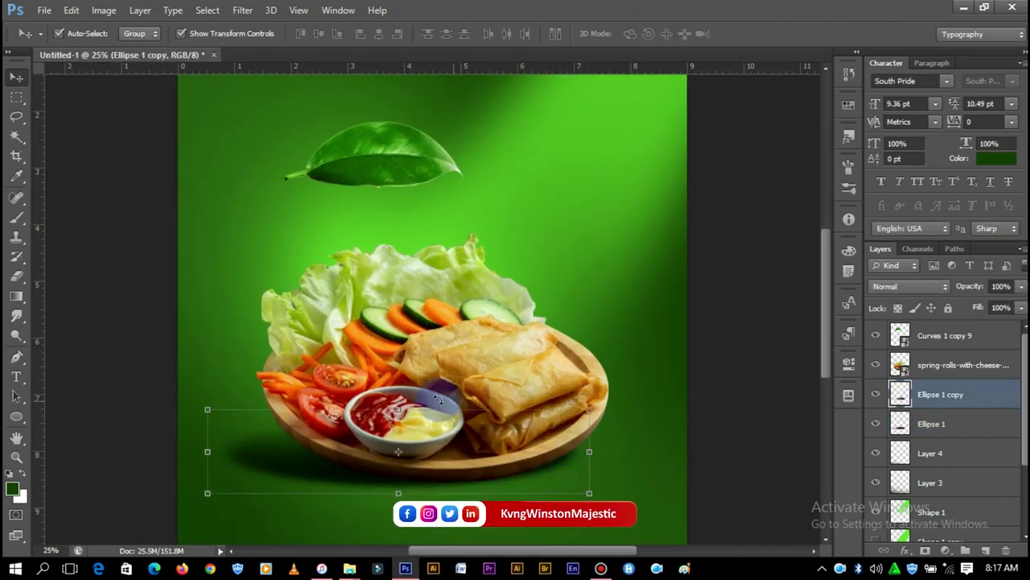
pyautogui.moveTo(590, 409); pyautogui.dragTo(603, 407)
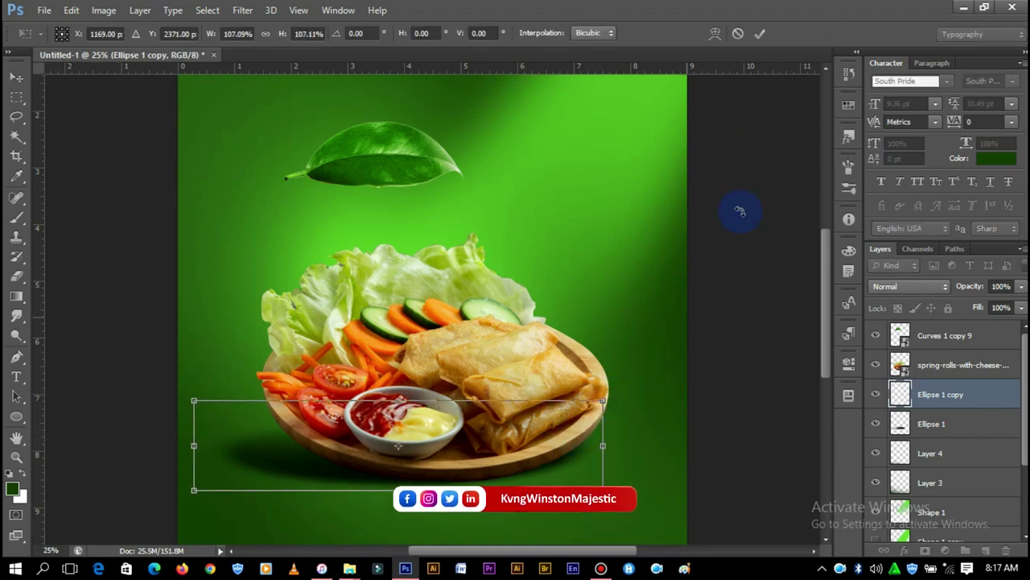
pyautogui.click(759, 33)
pyautogui.click(749, 213)
pyautogui.hotkey('ctrl', '-')
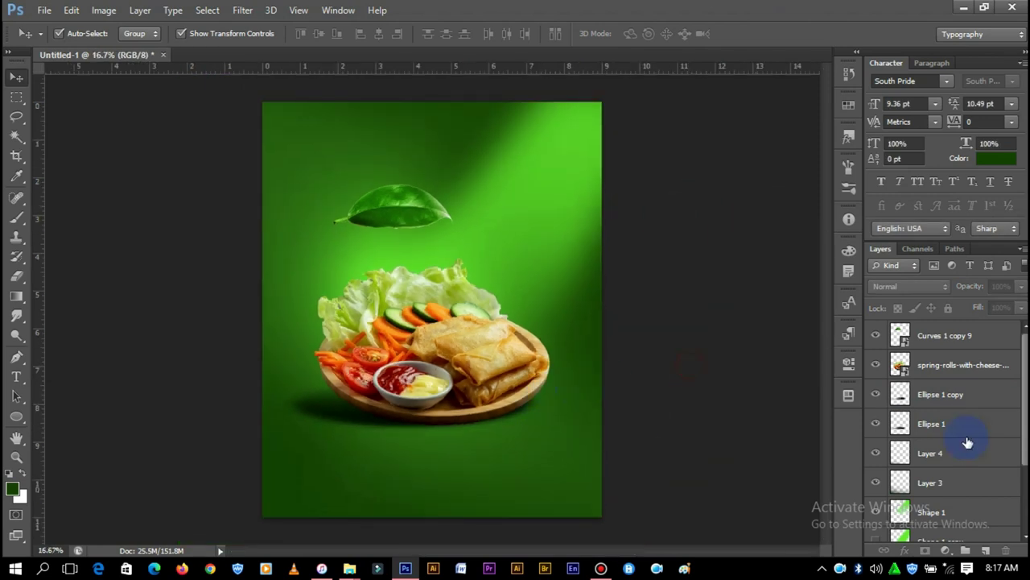
# Move layers Curves 1 copy 9 through Ellipse 1 slightly down and right.
pyautogui.click(936, 425)
pyautogui.keyDown('shift'); pyautogui.click(964, 350); pyautogui.keyUp('shift')
pyautogui.moveTo(493, 373); pyautogui.dragTo(502, 386)
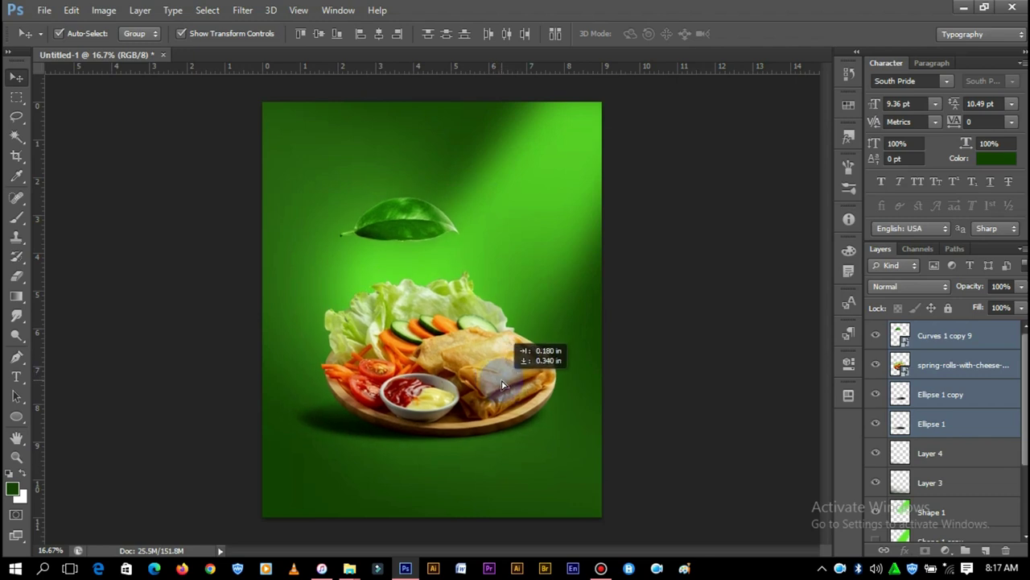
pyautogui.click(787, 288)
# Check the spring-rolls layer, then select the Shape 1 background layer.
pyautogui.hotkey('ctrl', '+')
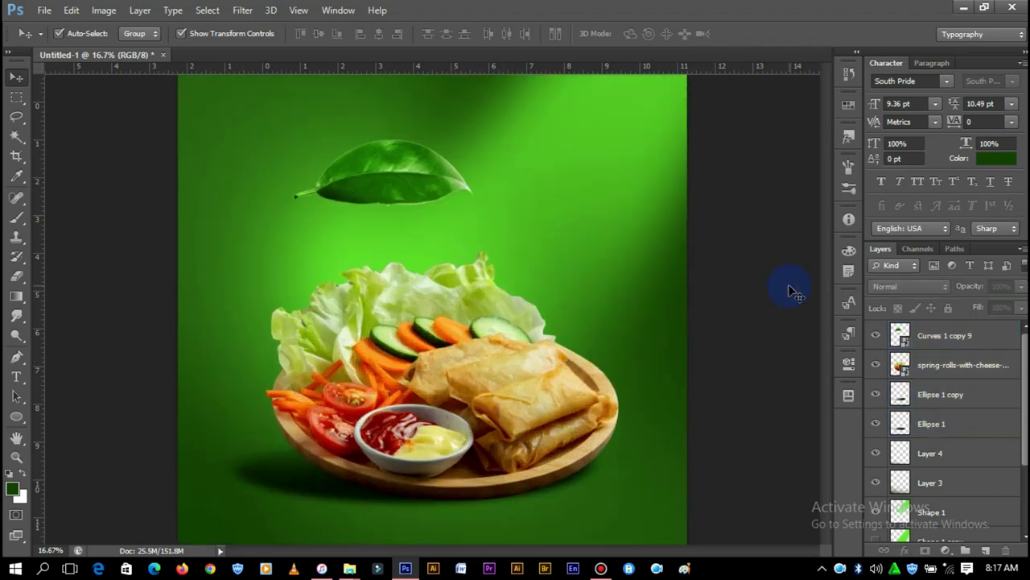
pyautogui.scroll(-3, 708, 290)
pyautogui.click(519, 342)
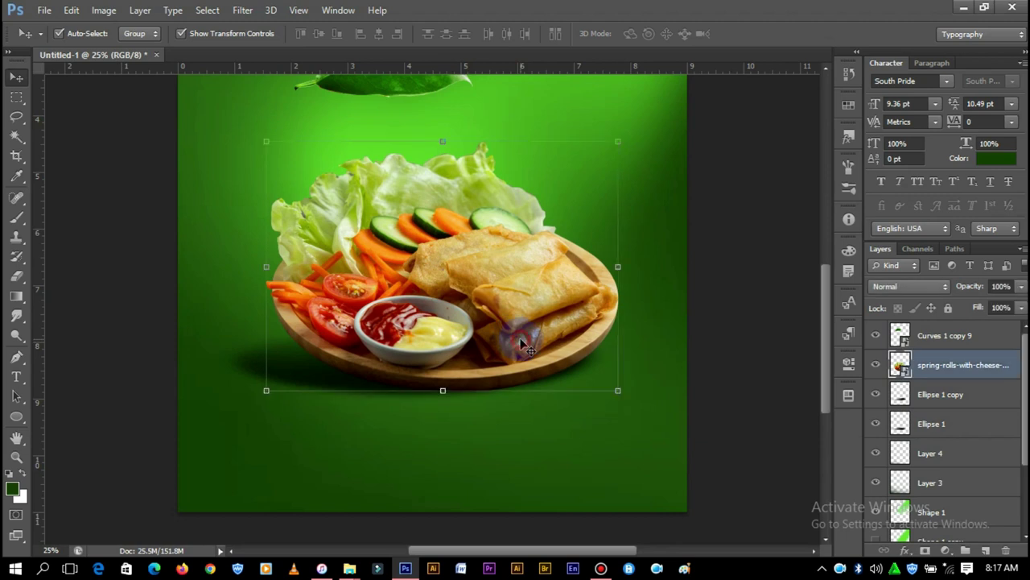
pyautogui.click(745, 194)
pyautogui.hotkey('ctrl', '-')
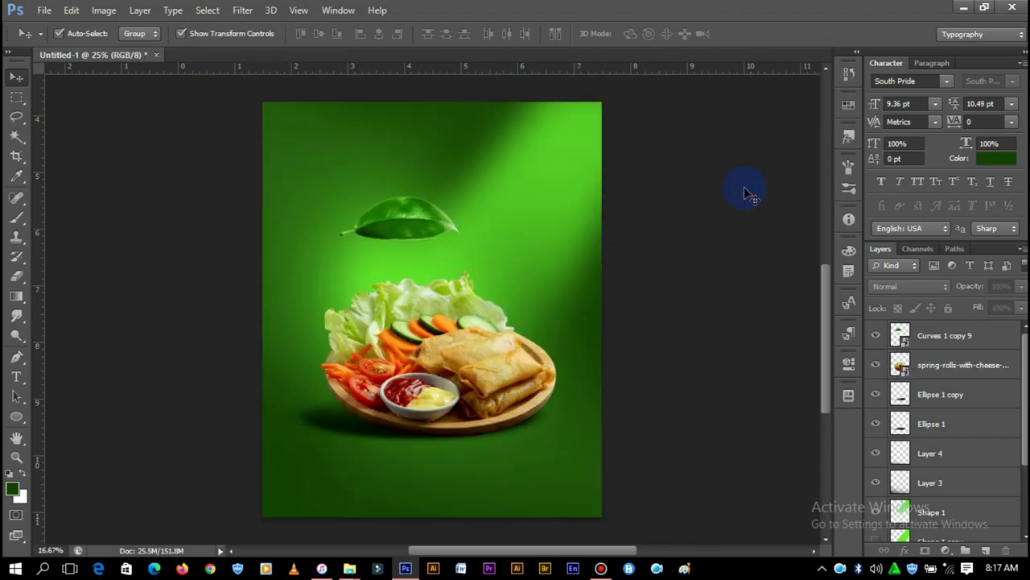
pyautogui.click(543, 214)
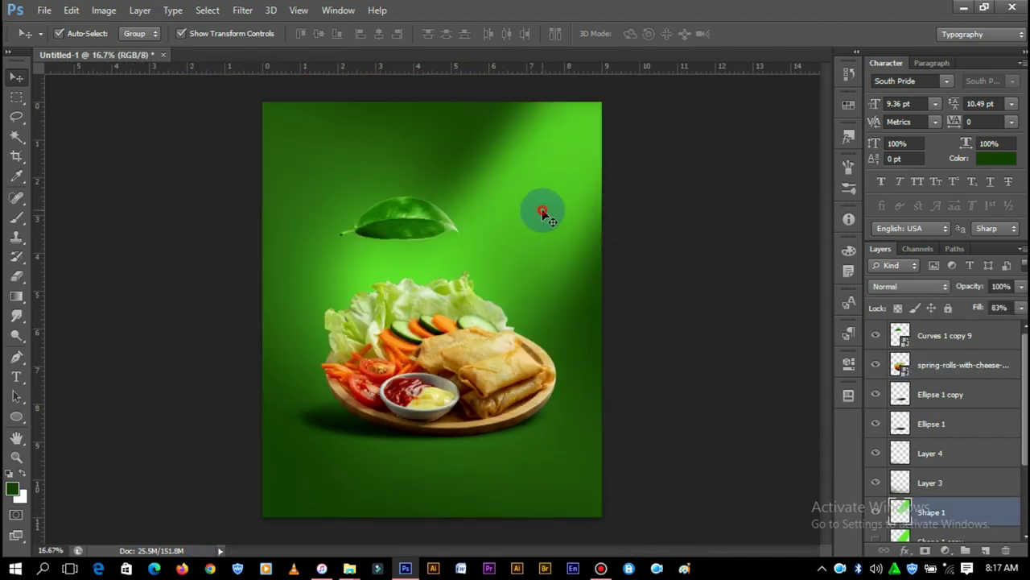
# Add a new layer above Shape 1 with a sampled bright green and an 825 px soft brush.
pyautogui.click(983, 550)
pyautogui.click(13, 492)
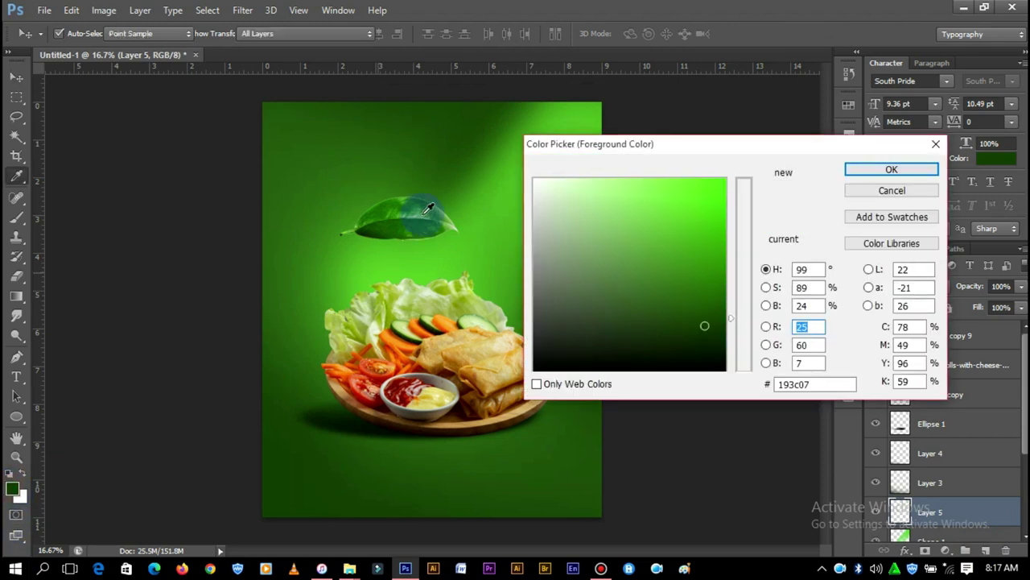
pyautogui.click(492, 187)
pyautogui.click(890, 167)
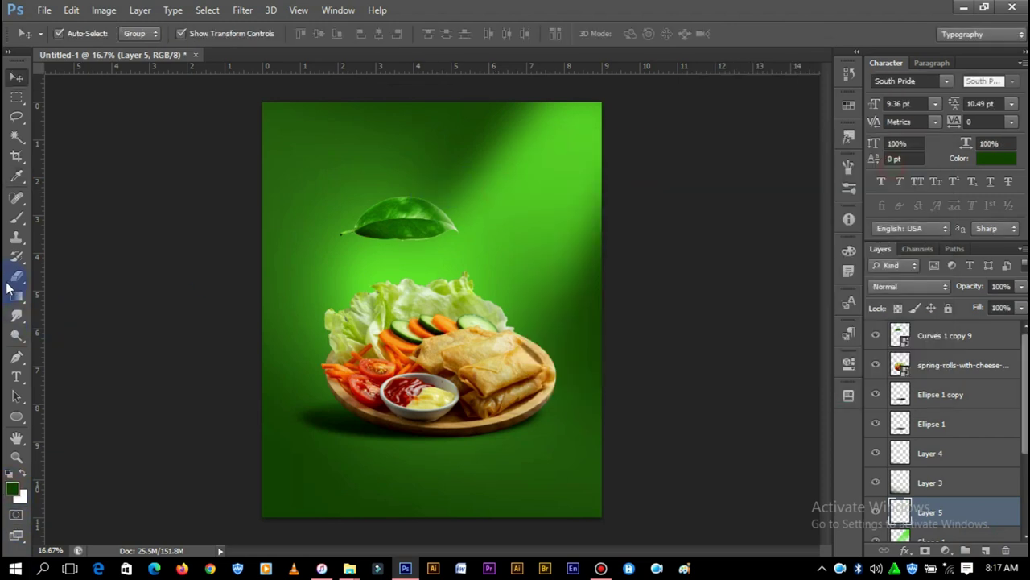
pyautogui.click(16, 218)
pyautogui.rightClick(454, 359)
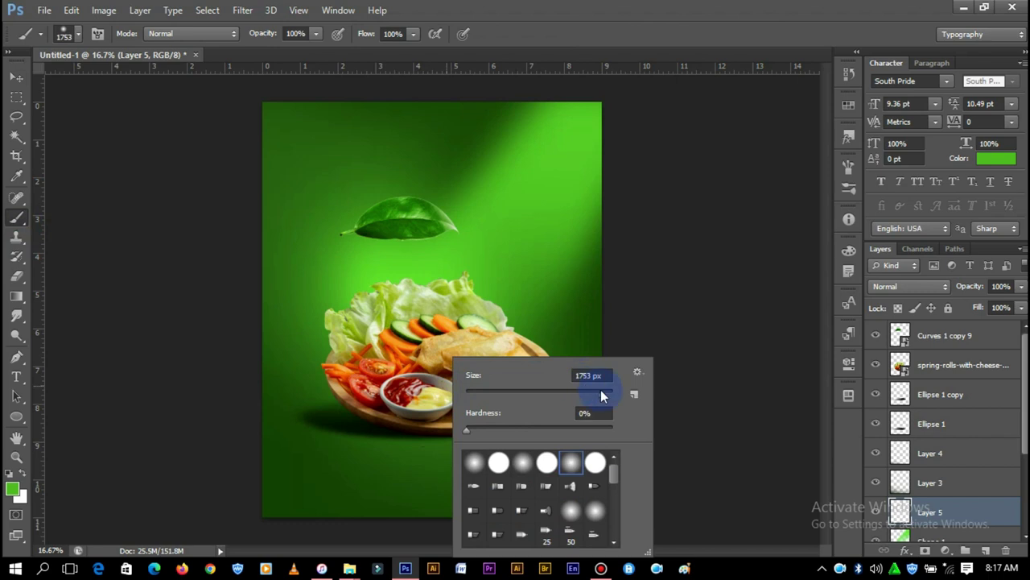
pyautogui.moveTo(602, 398); pyautogui.dragTo(599, 395)
pyautogui.click(415, 441)
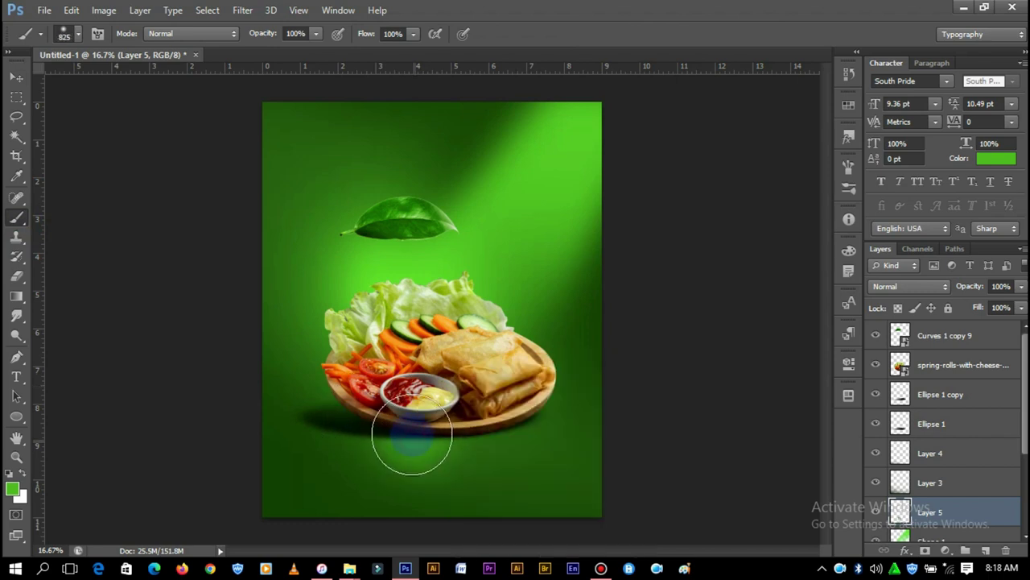
# Stretch the green glow to about 327% width and 50% height beneath the plate.
pyautogui.click(14, 96)
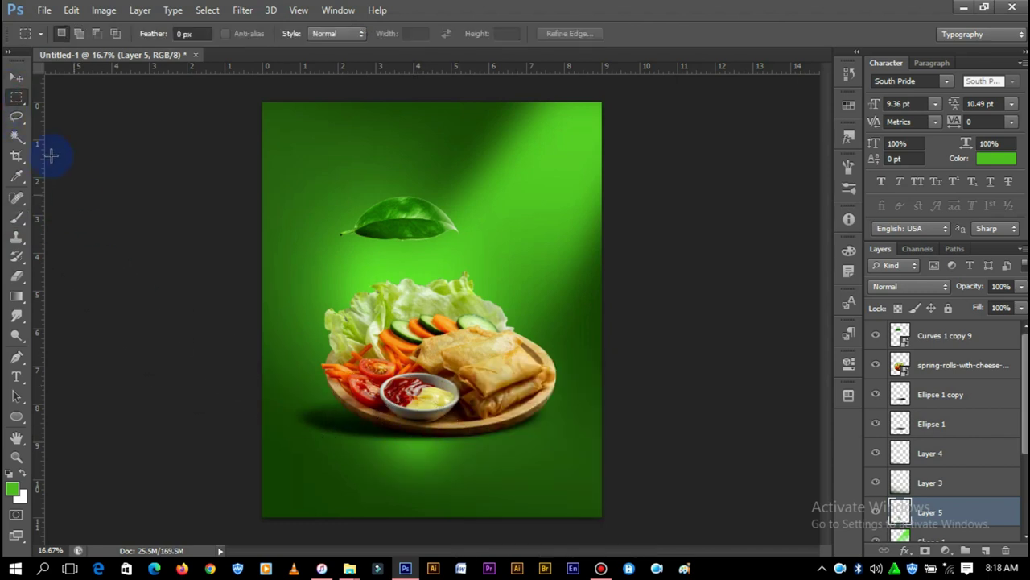
pyautogui.click(16, 77)
pyautogui.hotkey('ctrl', 't')
pyautogui.moveTo(414, 355); pyautogui.dragTo(415, 437)
pyautogui.moveTo(634, 477); pyautogui.dragTo(683, 476)
pyautogui.moveTo(495, 479)
pyautogui.mouseDown()
pyautogui.moveTo(473, 448)
pyautogui.moveTo(461, 462)
pyautogui.mouseUp()
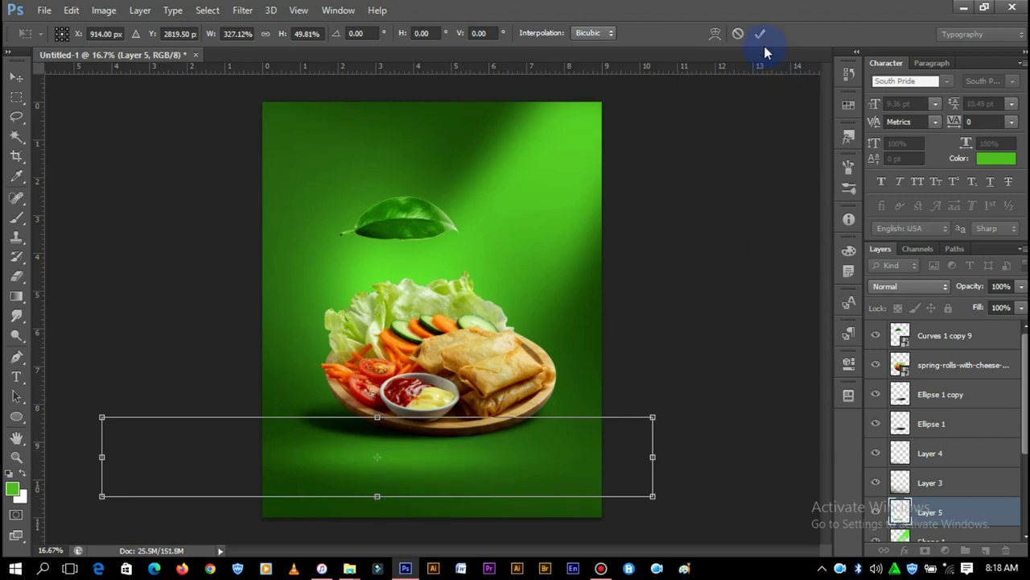
# Select the Layer 5 glow and commit its stretched size beneath the plate.
pyautogui.click(419, 469)
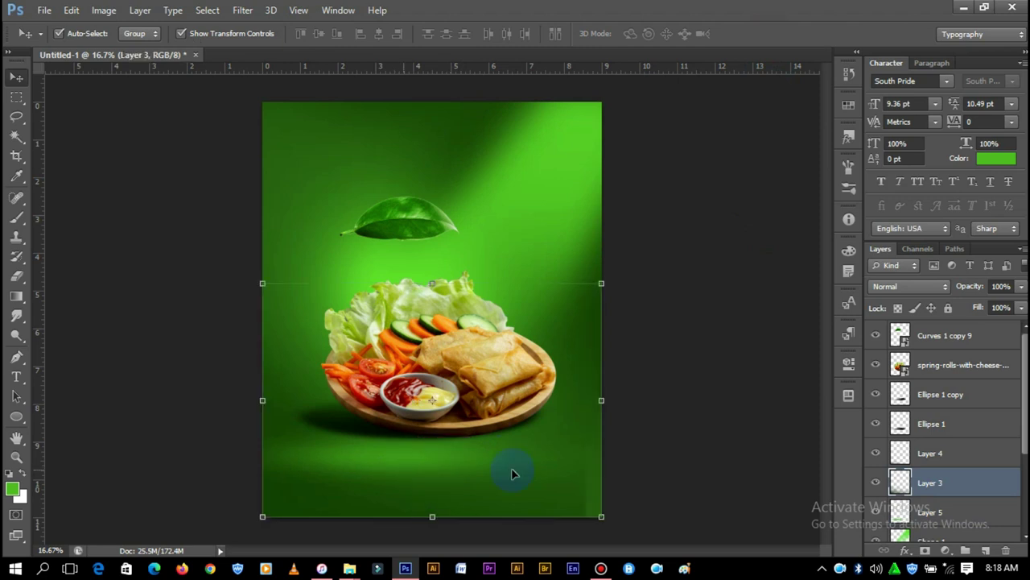
pyautogui.click(708, 364)
pyautogui.hotkey('ctrl', '+')
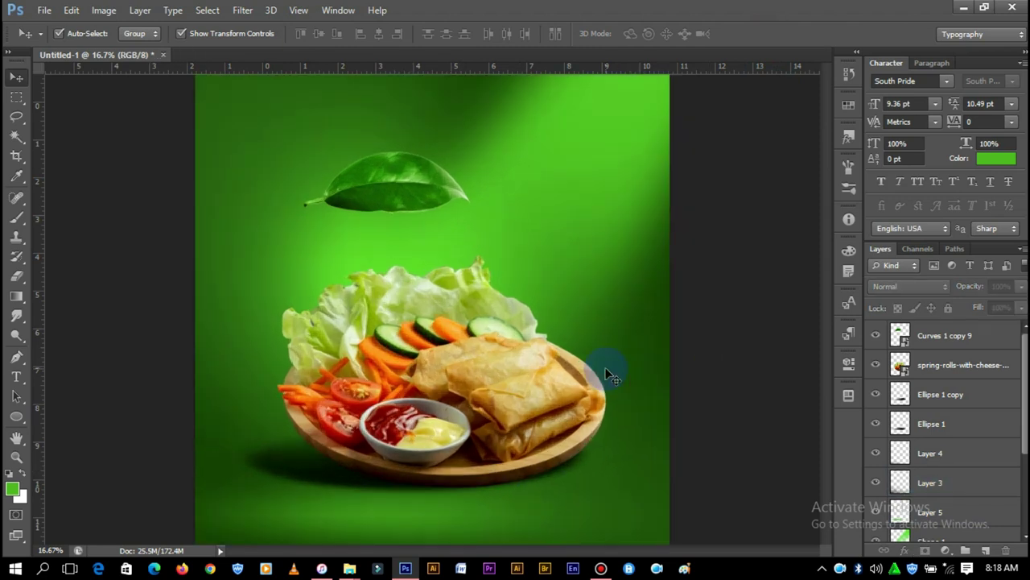
pyautogui.scroll(-2, 560, 348)
pyautogui.click(398, 447)
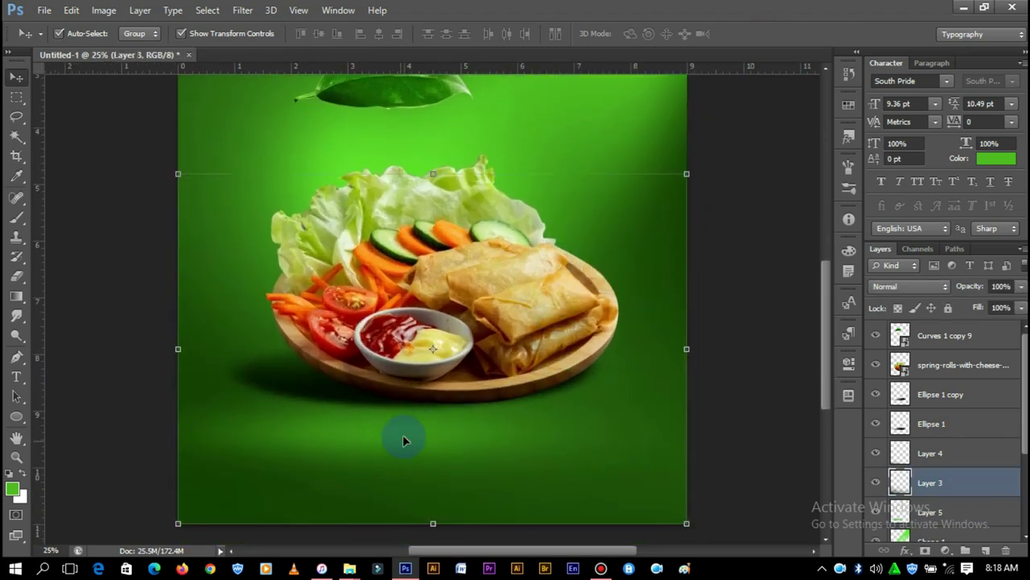
pyautogui.click(934, 511)
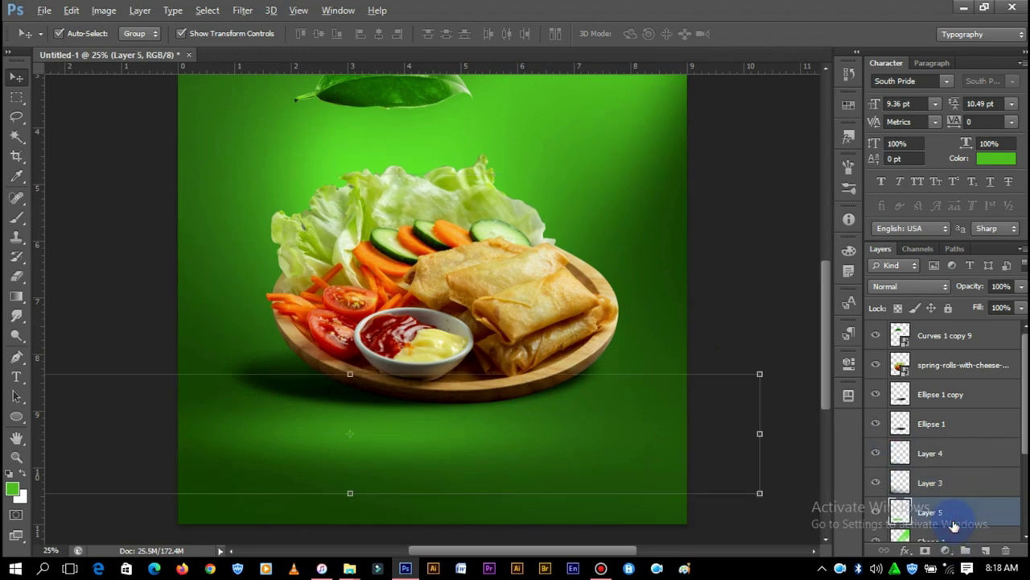
pyautogui.click(756, 372)
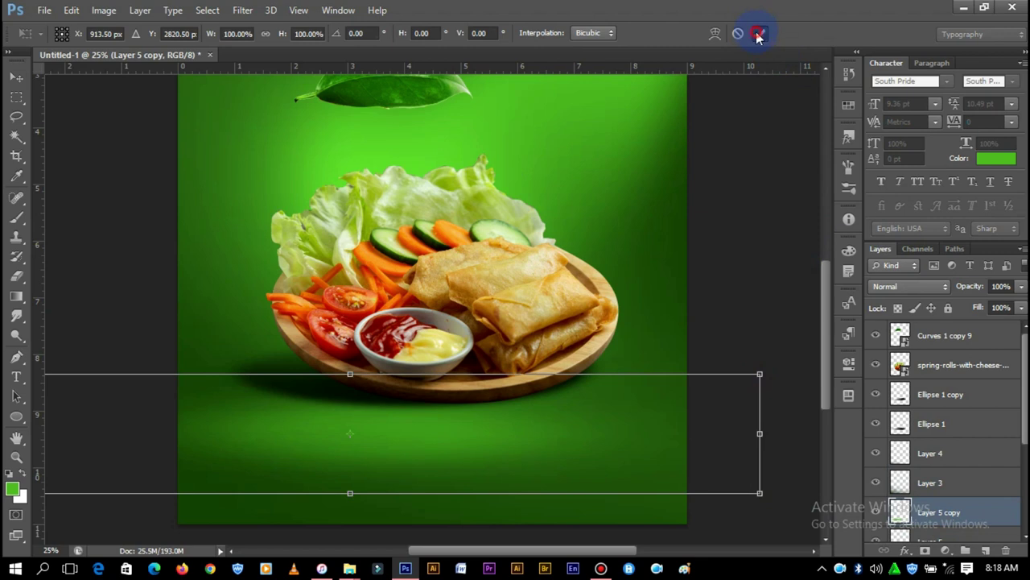
pyautogui.click(757, 34)
pyautogui.hotkey('ctrl', '-')
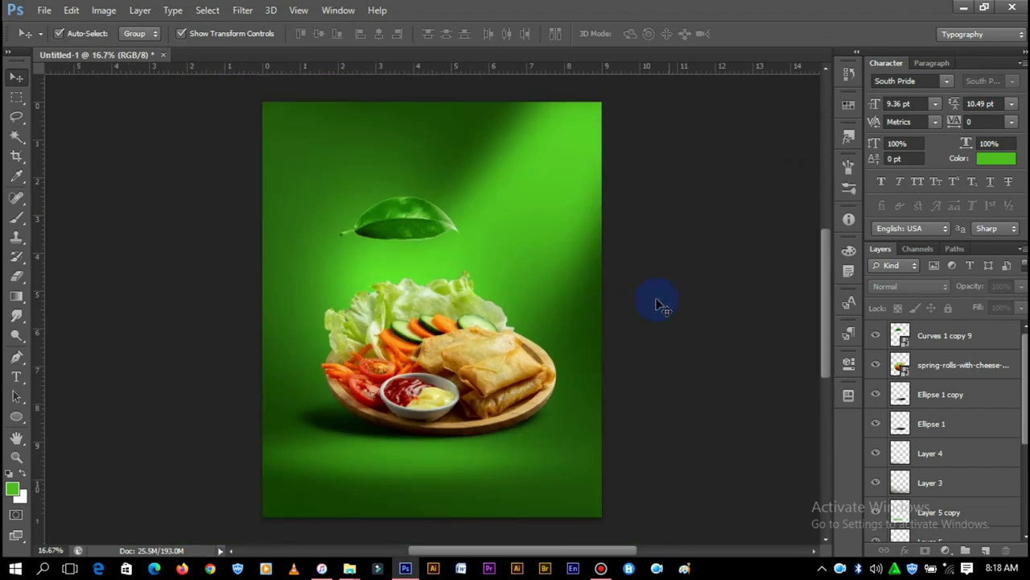
# Duplicate the Shape 1 light beam, shrink it and move it to the upper right.
pyautogui.click(561, 211)
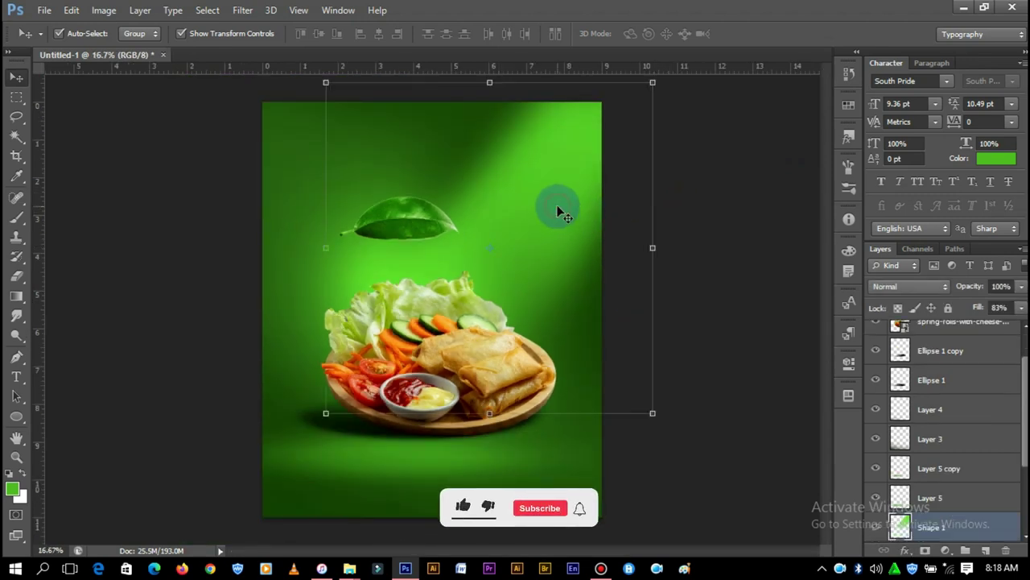
pyautogui.scroll(-3, 954, 473)
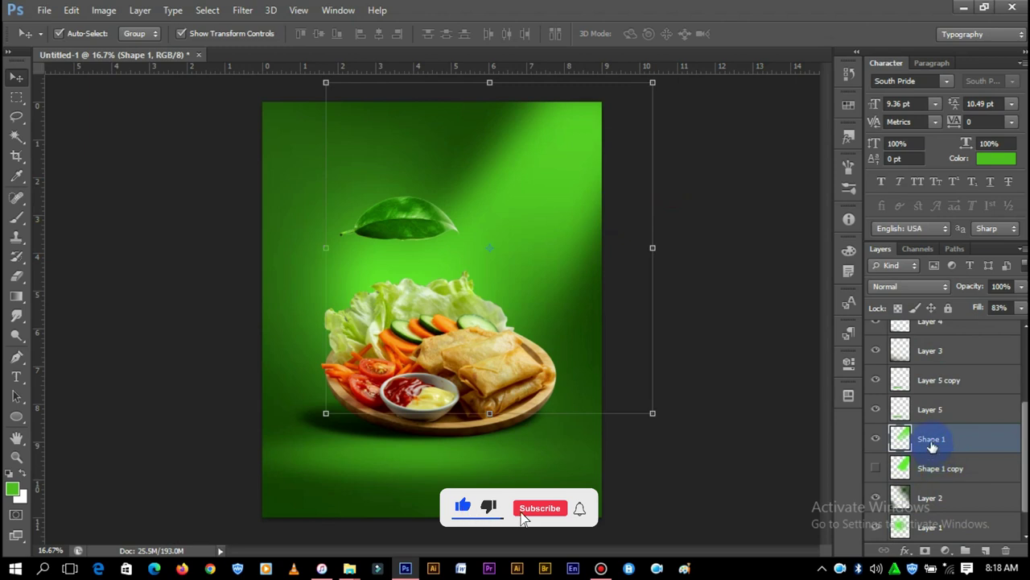
pyautogui.hotkey('ctrl', 'j')
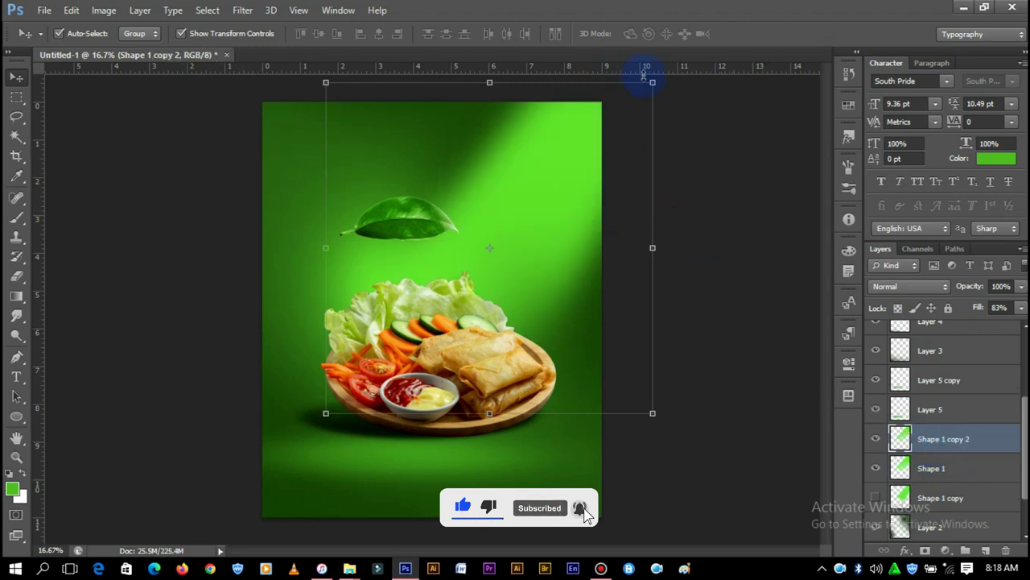
pyautogui.moveTo(652, 82); pyautogui.dragTo(599, 137)
pyautogui.moveTo(561, 172); pyautogui.dragTo(607, 134)
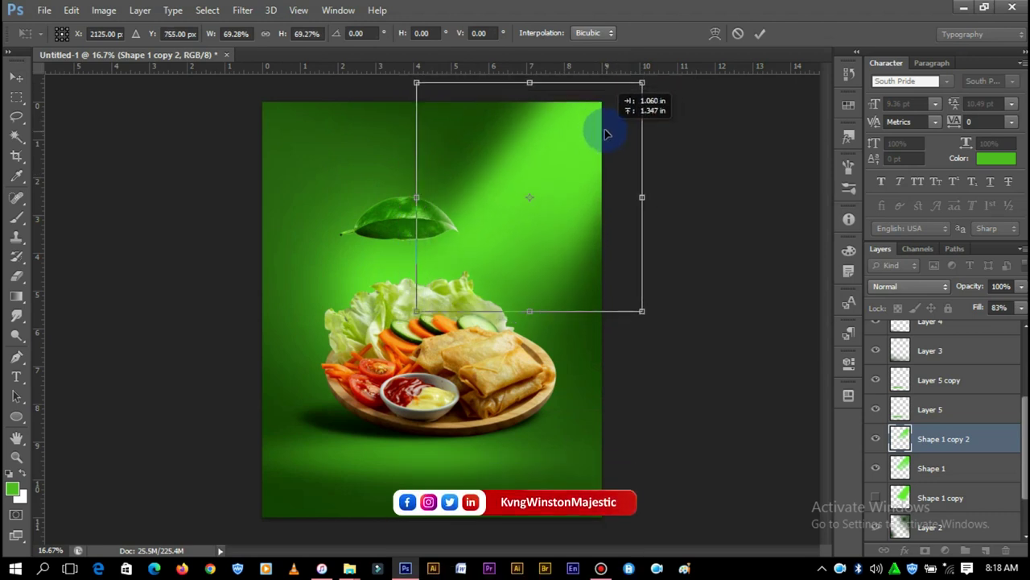
pyautogui.moveTo(641, 82)
pyautogui.mouseDown()
pyautogui.moveTo(627, 85)
pyautogui.moveTo(634, 90)
pyautogui.mouseUp()
pyautogui.press('Return')
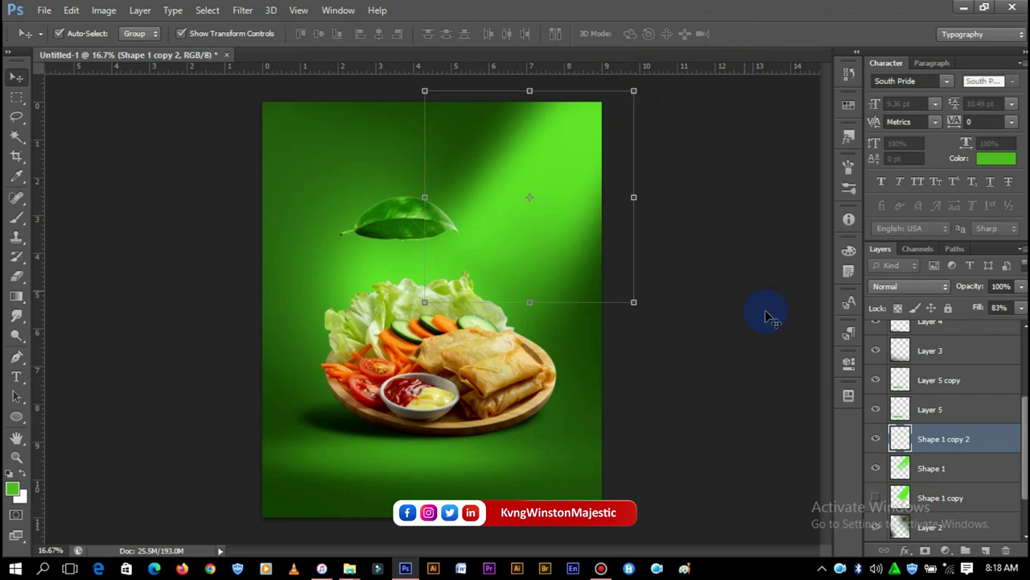
# Give the beam copy a yellow #ffe400 Color Overlay.
pyautogui.click(905, 549)
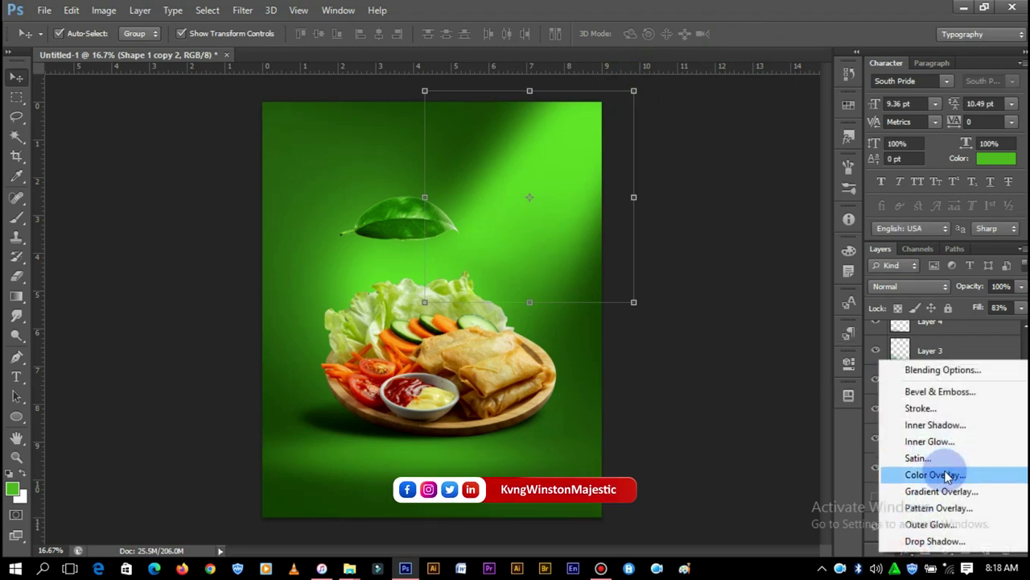
pyautogui.click(935, 474)
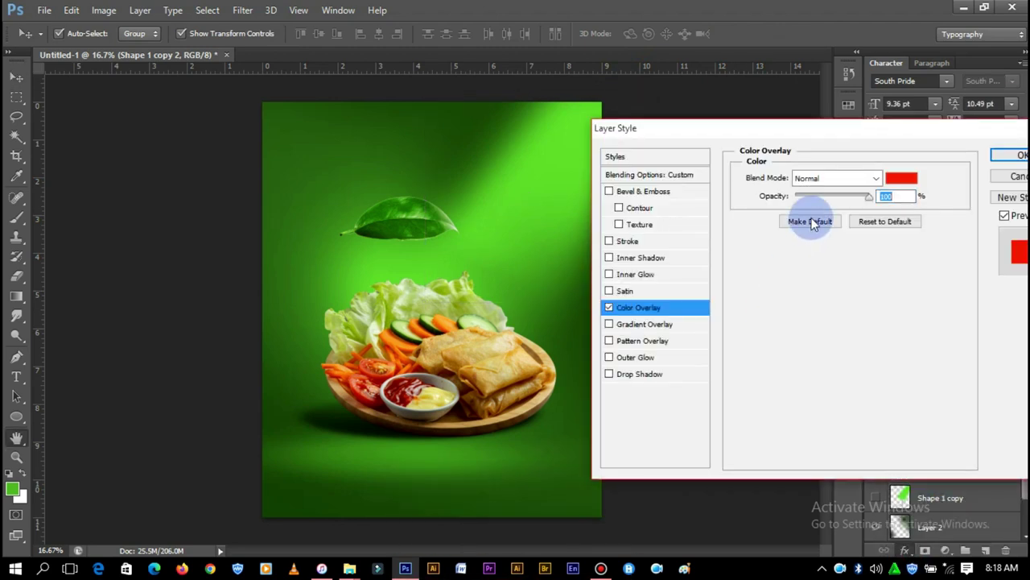
pyautogui.click(903, 178)
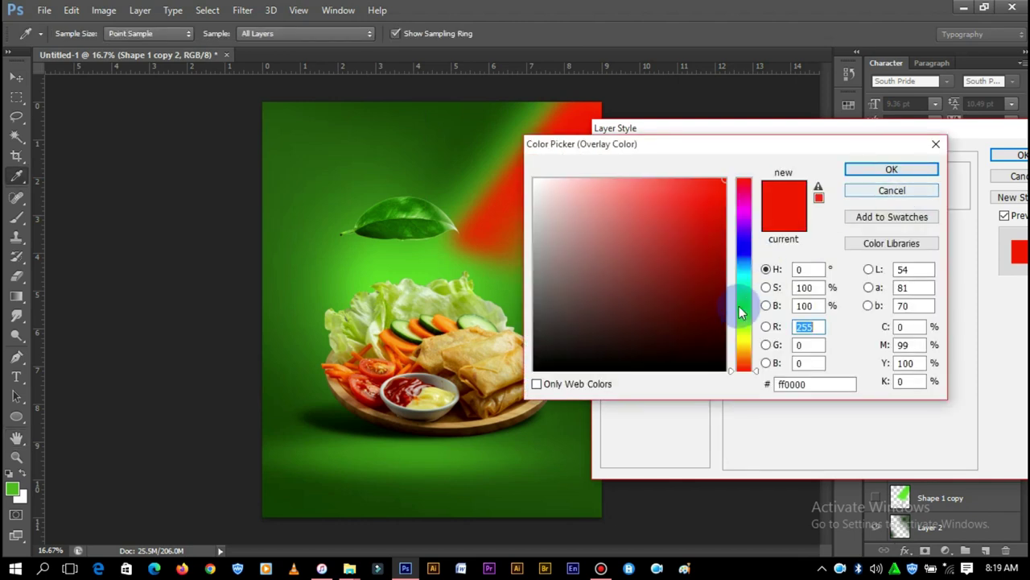
pyautogui.moveTo(743, 345); pyautogui.dragTo(743, 290)
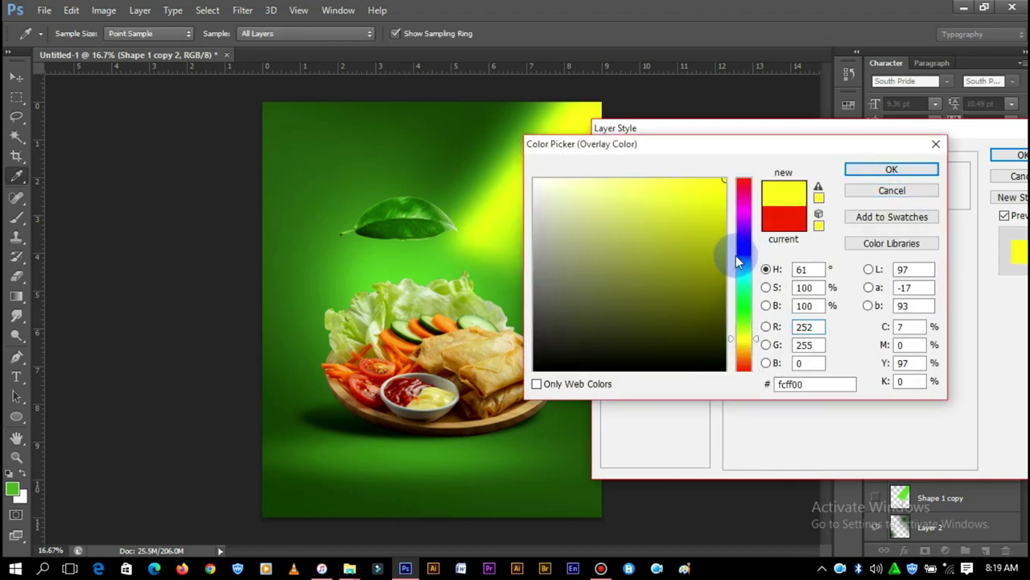
pyautogui.click(743, 342)
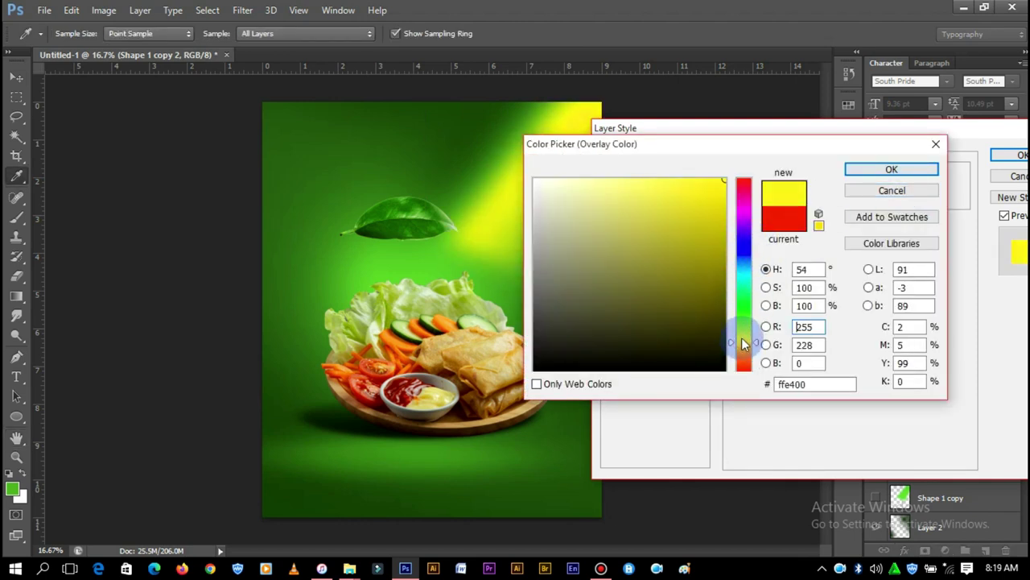
pyautogui.click(890, 170)
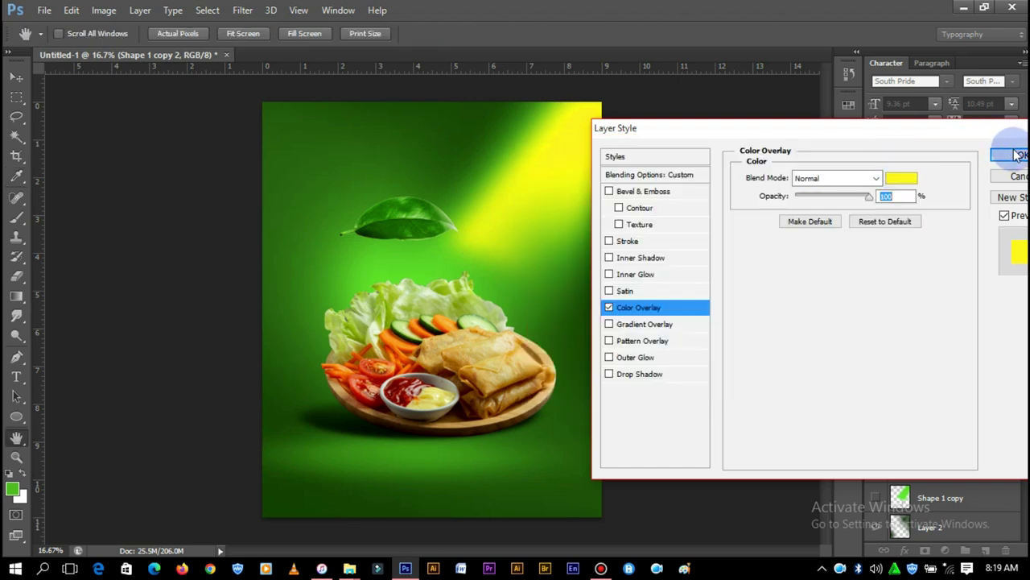
pyautogui.click(1017, 154)
# Fade part of the yellow beam with a 2912 px eraser.
pyautogui.click(16, 276)
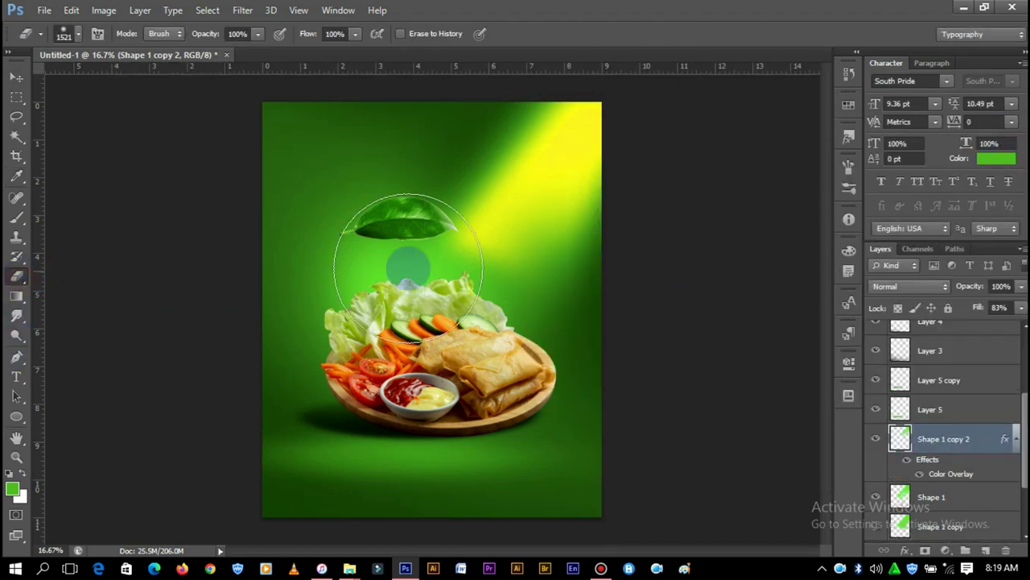
pyautogui.rightClick(548, 285)
pyautogui.click(705, 323)
pyautogui.write('2912')
pyautogui.press('Return')
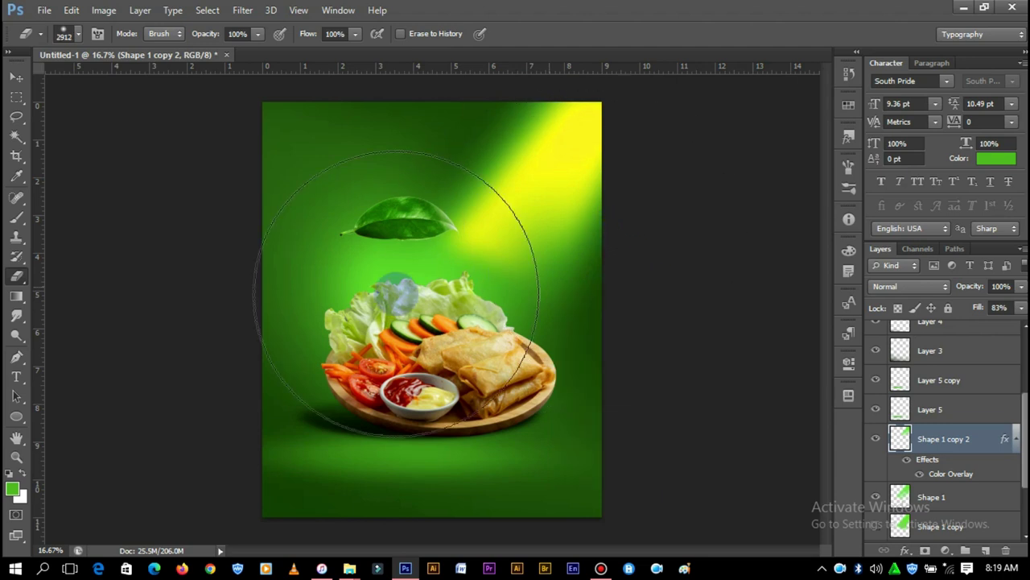
pyautogui.click(396, 293)
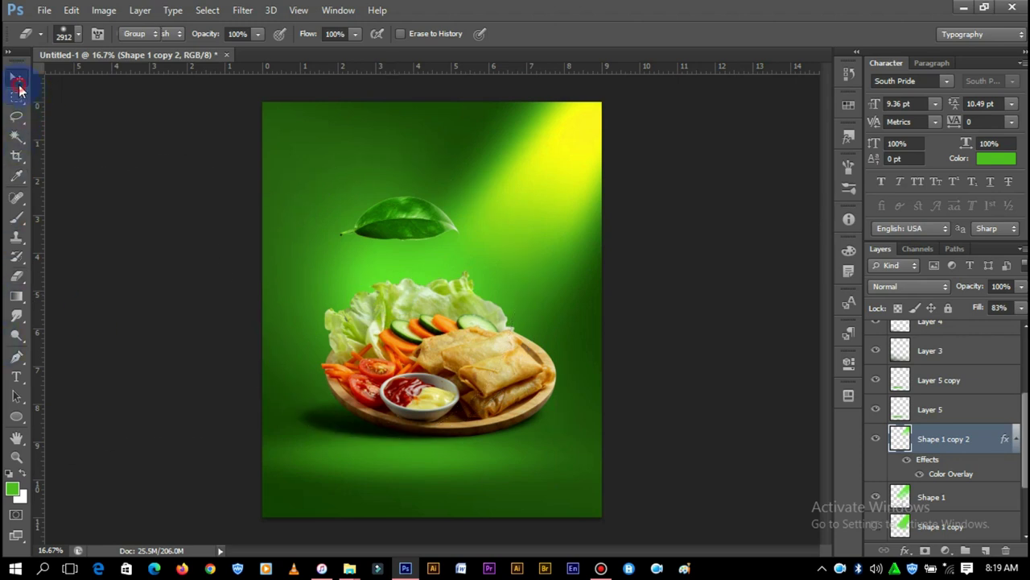
# Duplicate the Layer 5 copy glow, convert it to a smart object and shrink it to about 92%.
pyautogui.click(18, 79)
pyautogui.click(752, 267)
pyautogui.scroll(-3, 934, 499)
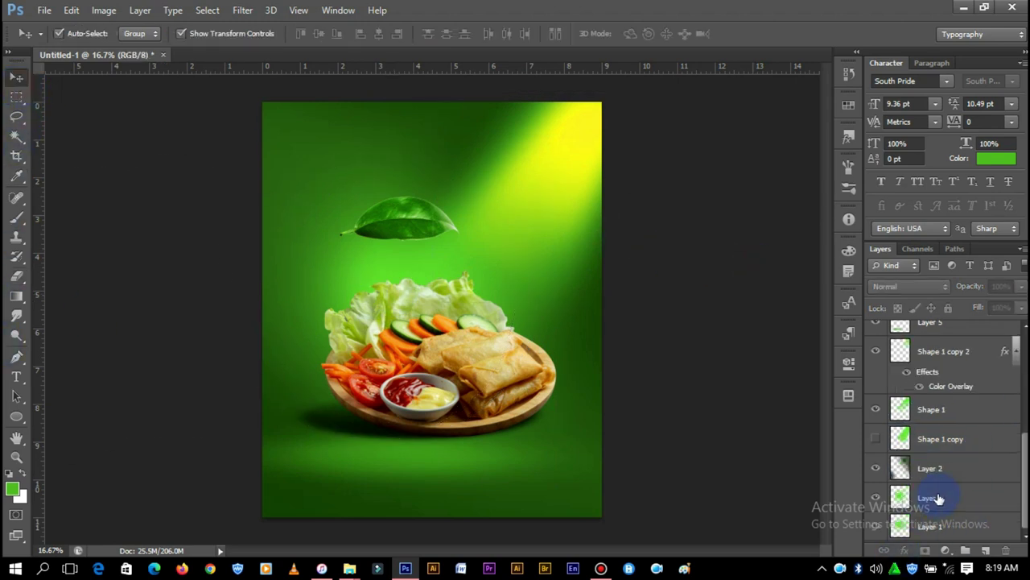
pyautogui.click(386, 456)
pyautogui.scroll(-2, 1012, 460)
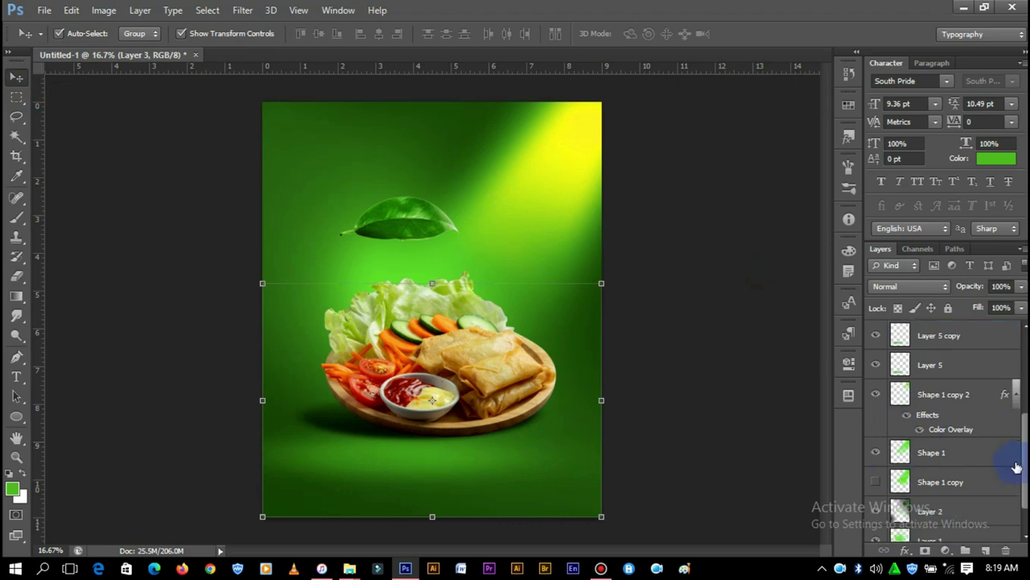
pyautogui.scroll(-2, 991, 474)
pyautogui.scroll(2, 932, 474)
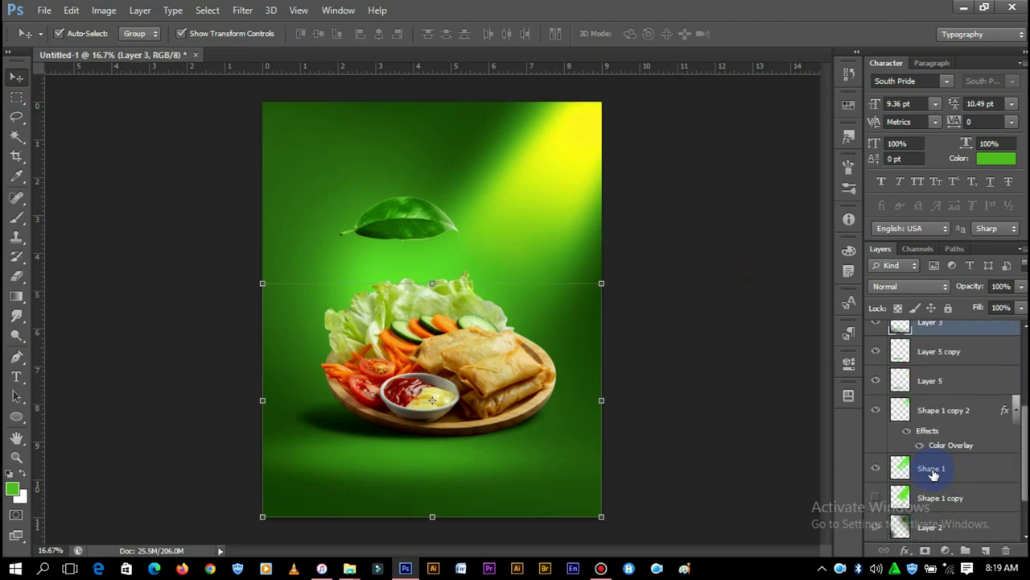
pyautogui.click(954, 394)
pyautogui.click(957, 362)
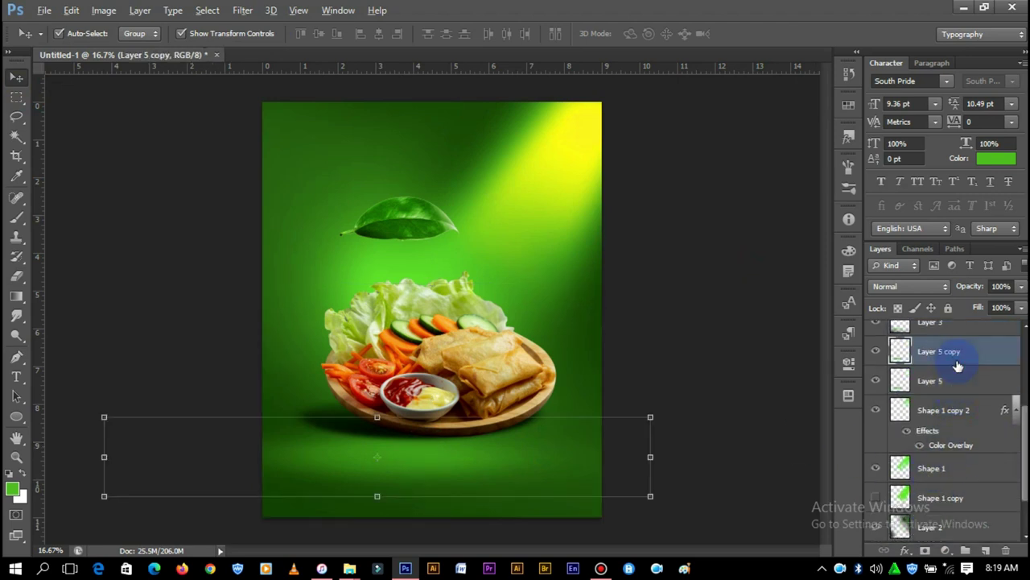
pyautogui.moveTo(957, 348); pyautogui.dragTo(960, 346)
pyautogui.rightClick(961, 346)
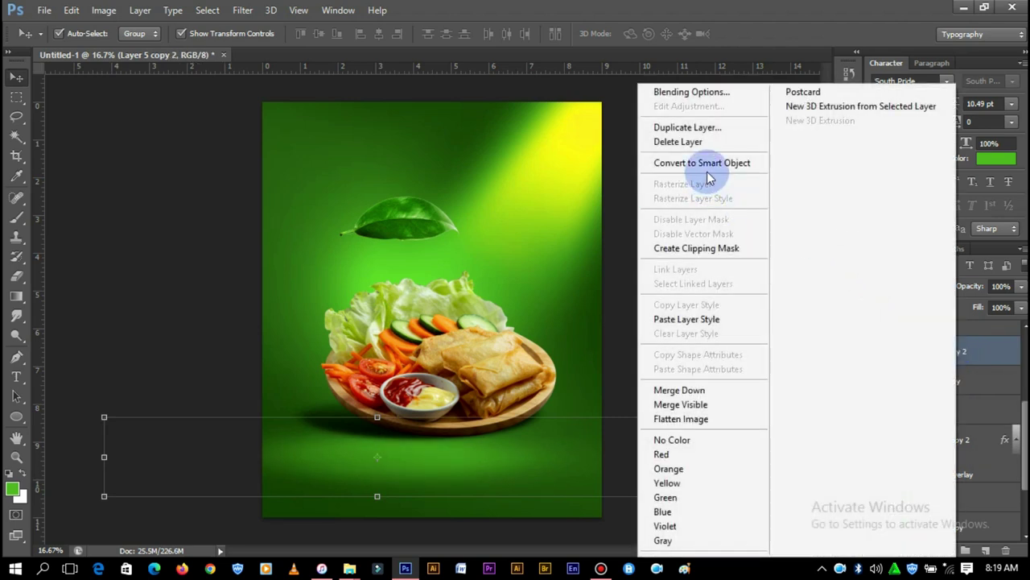
pyautogui.click(697, 164)
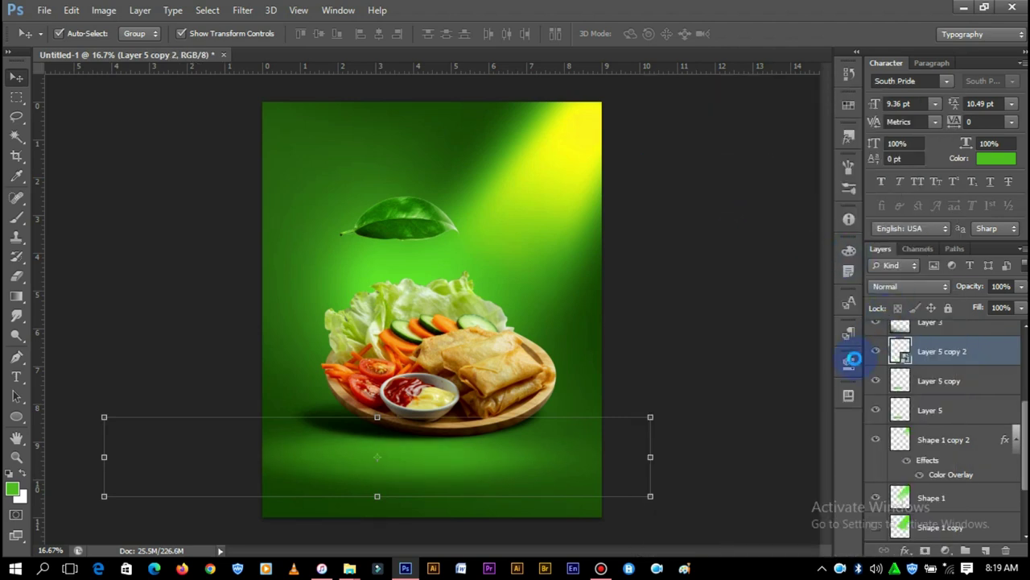
pyautogui.moveTo(636, 413); pyautogui.dragTo(566, 429)
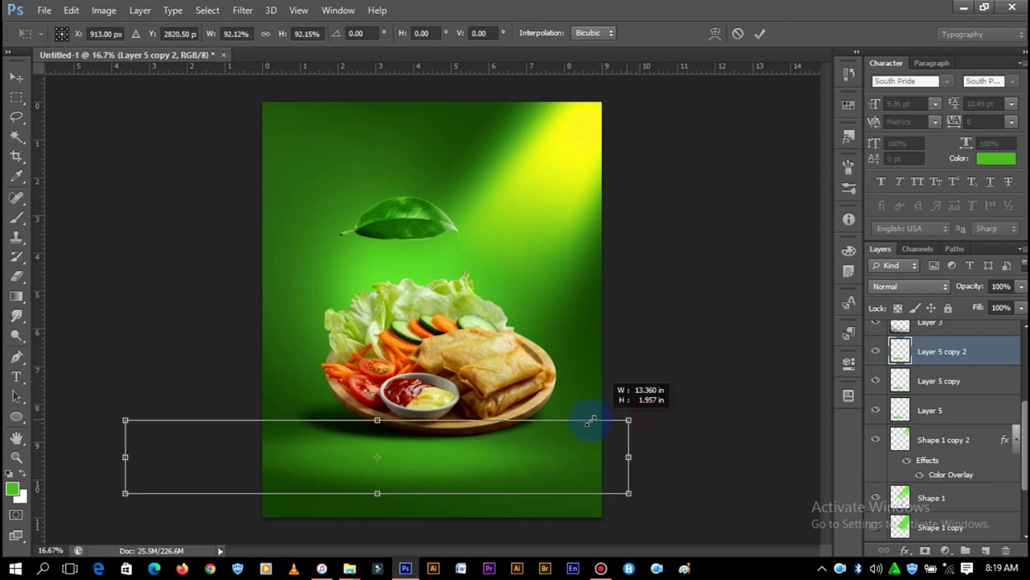
# Commit Layer 5 copy 2 at about 70% and paste the beam's yellow Color Overlay onto it.
pyautogui.click(757, 34)
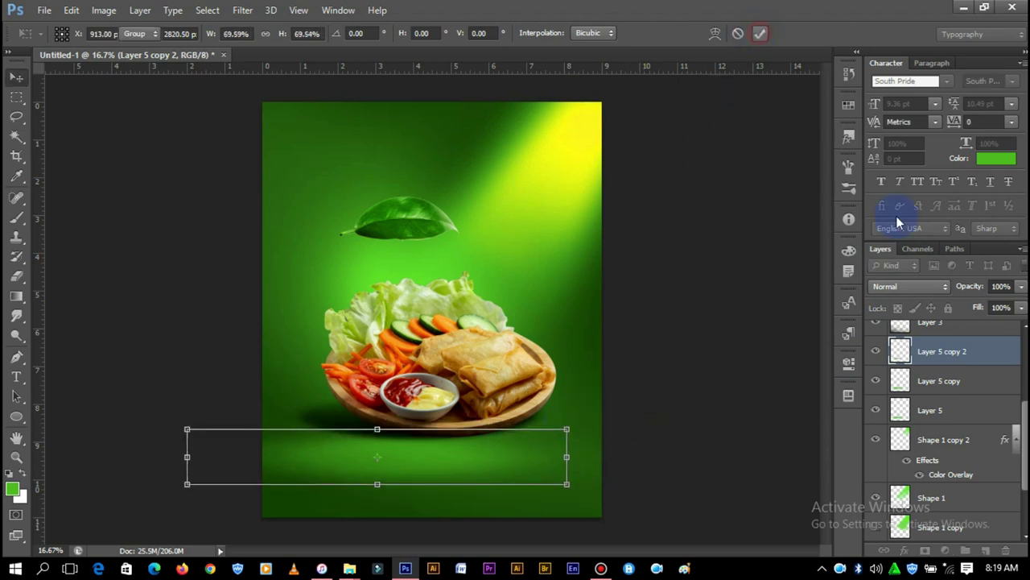
pyautogui.click(942, 440)
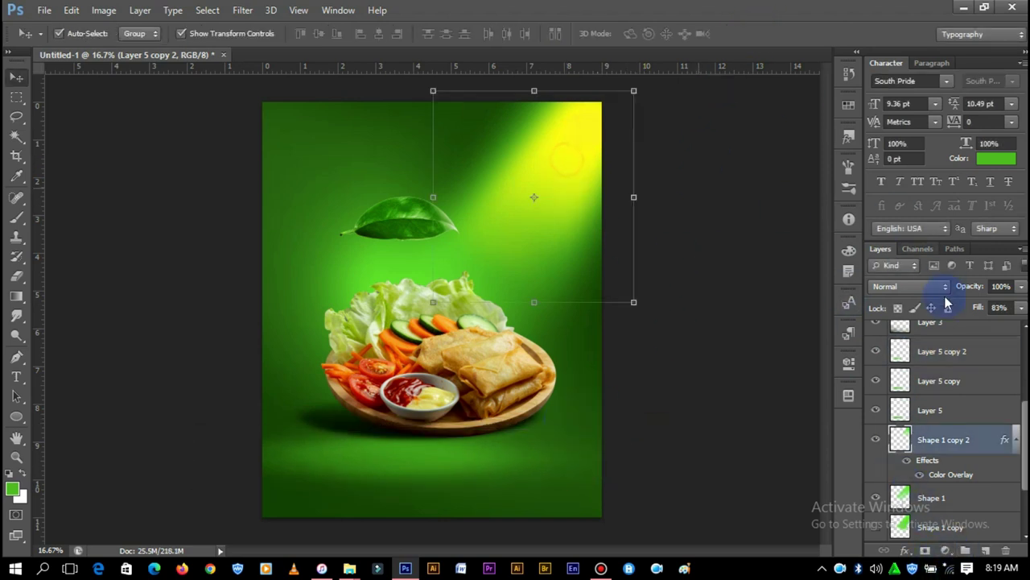
pyautogui.rightClick(958, 451)
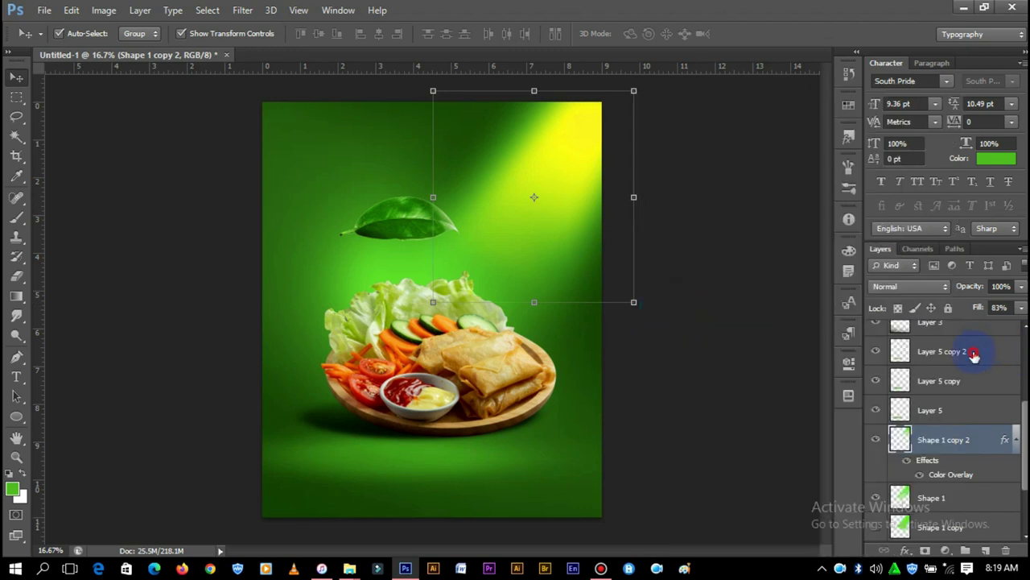
pyautogui.rightClick(977, 351)
pyautogui.click(722, 320)
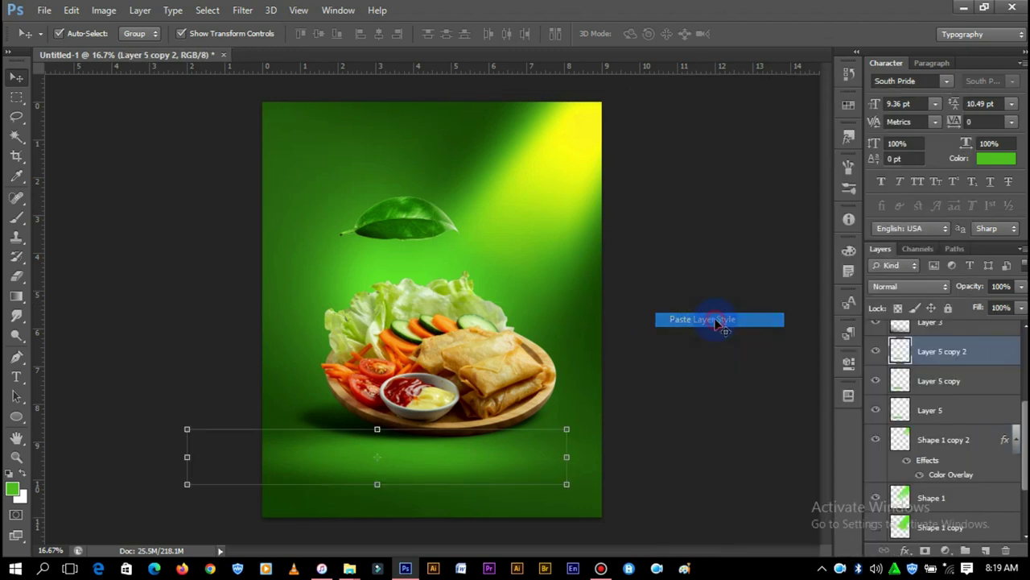
pyautogui.click(739, 288)
pyautogui.hotkey('ctrl', '+')
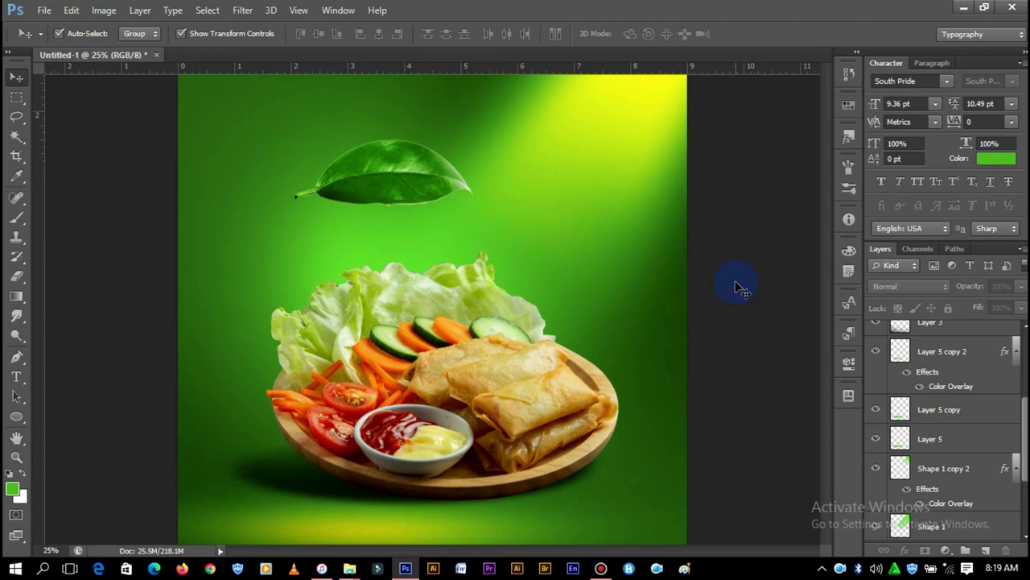
# Add a Curves 1 layer clipped to the spring-rolls plate with a contrast-boosting S-curve.
pyautogui.click(461, 381)
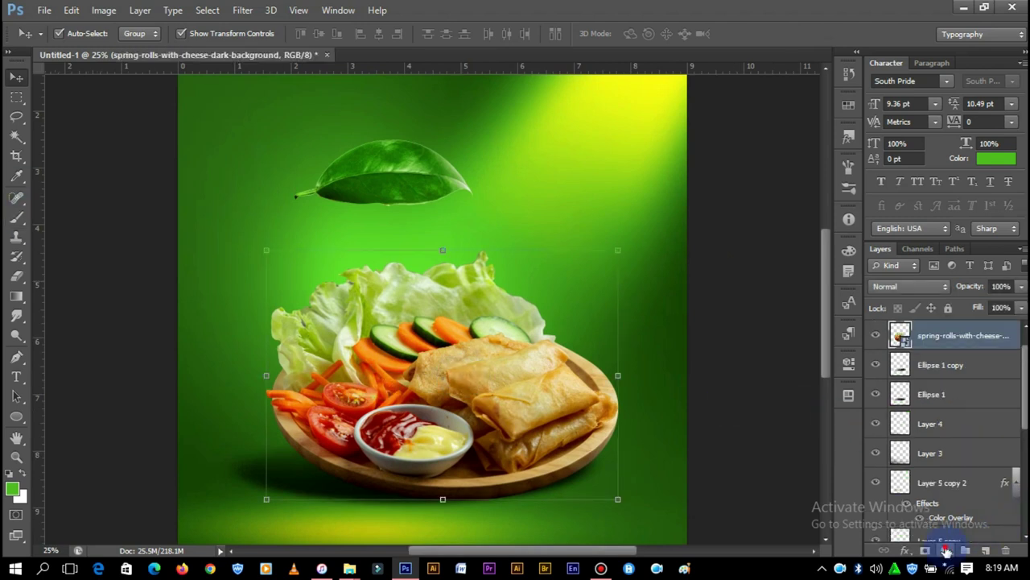
pyautogui.click(947, 550)
pyautogui.click(920, 310)
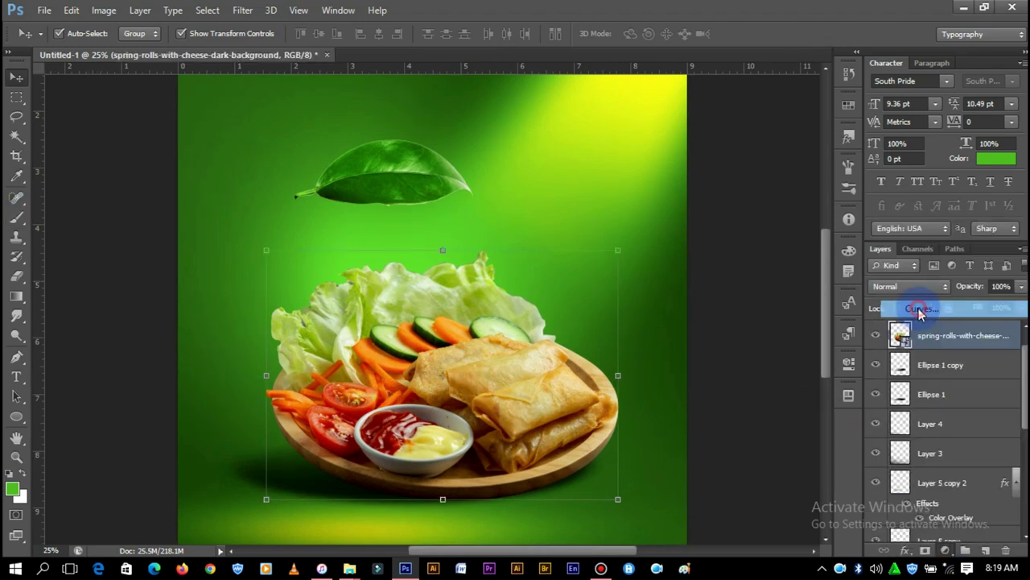
pyautogui.rightClick(975, 336)
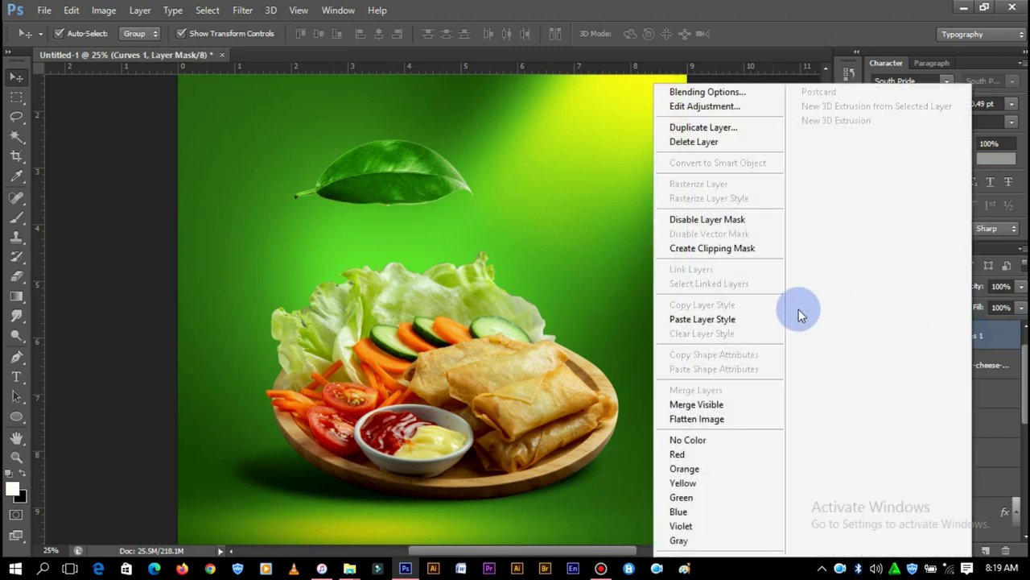
pyautogui.click(724, 248)
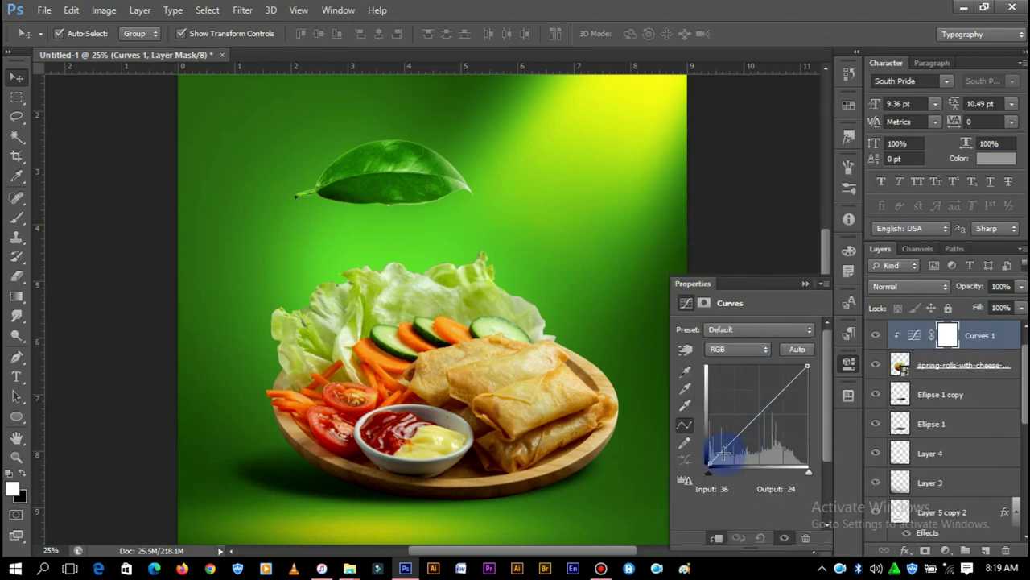
pyautogui.moveTo(724, 453); pyautogui.dragTo(726, 456)
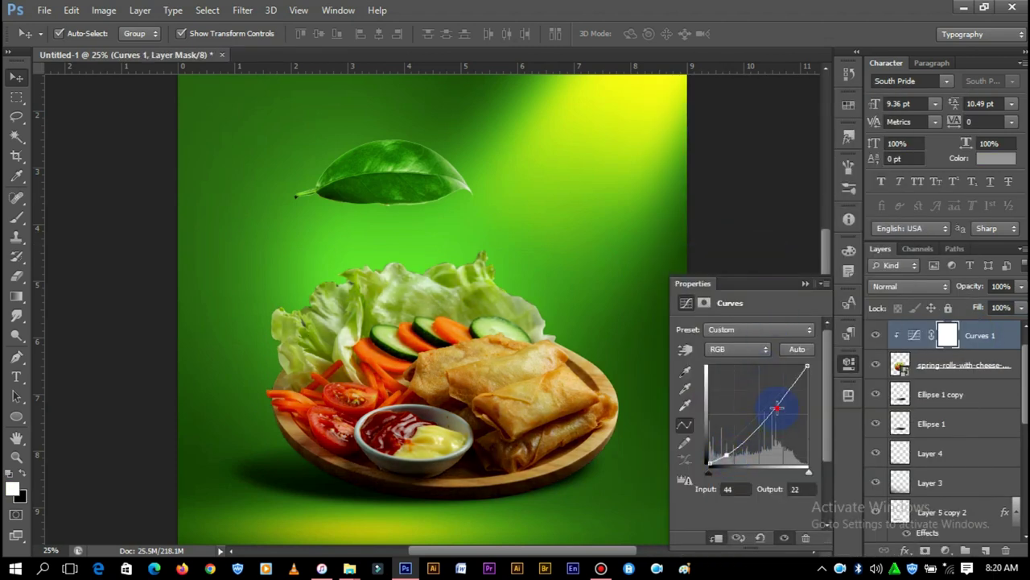
pyautogui.moveTo(776, 408); pyautogui.dragTo(771, 394)
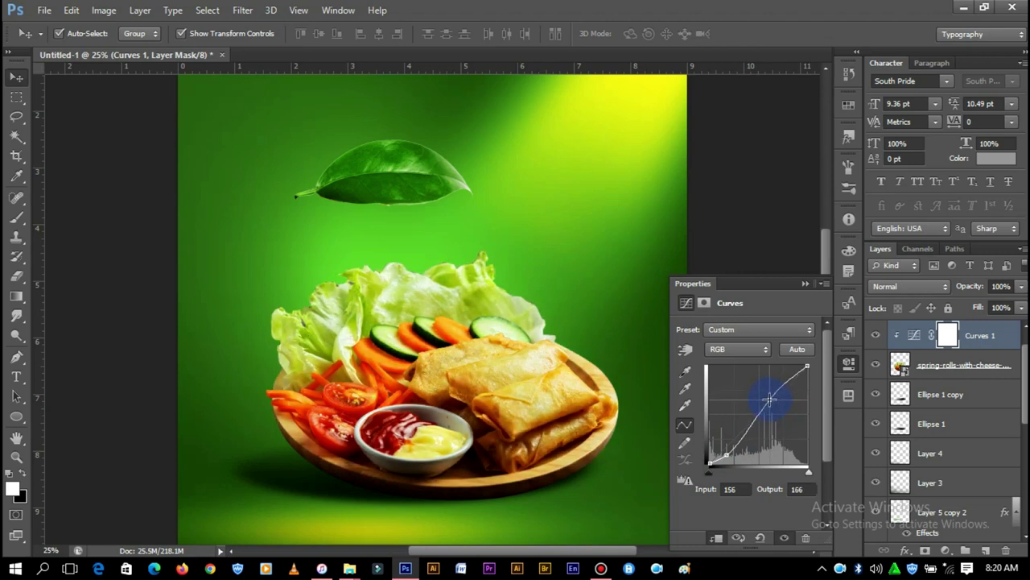
pyautogui.hotkey('ctrl', '-')
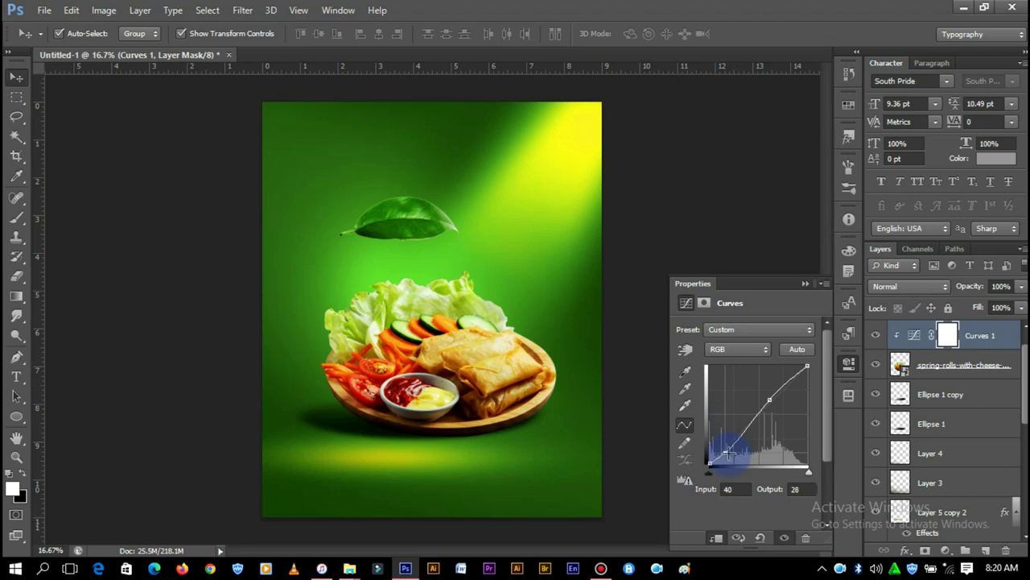
pyautogui.moveTo(727, 452); pyautogui.dragTo(725, 449)
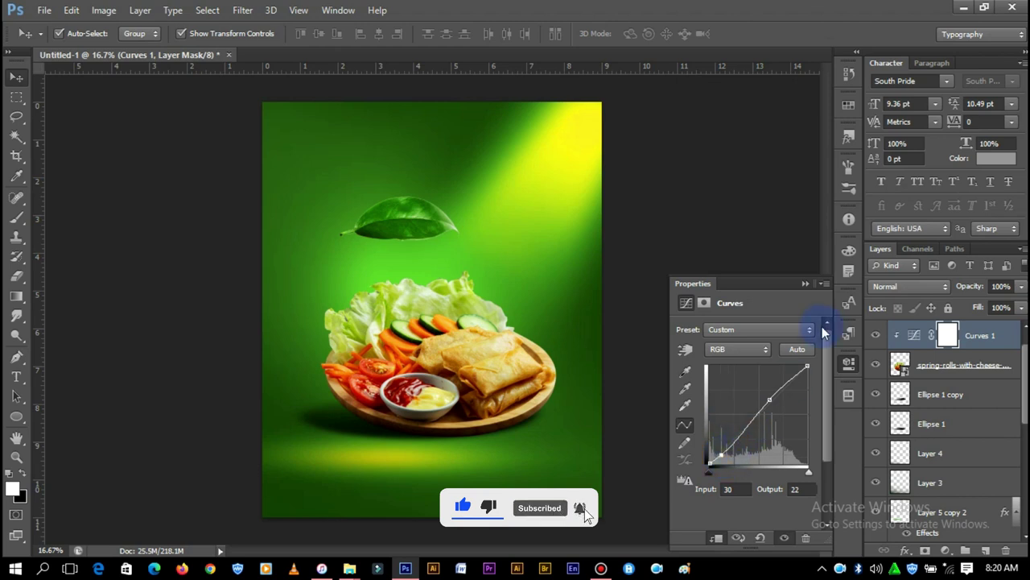
pyautogui.click(805, 284)
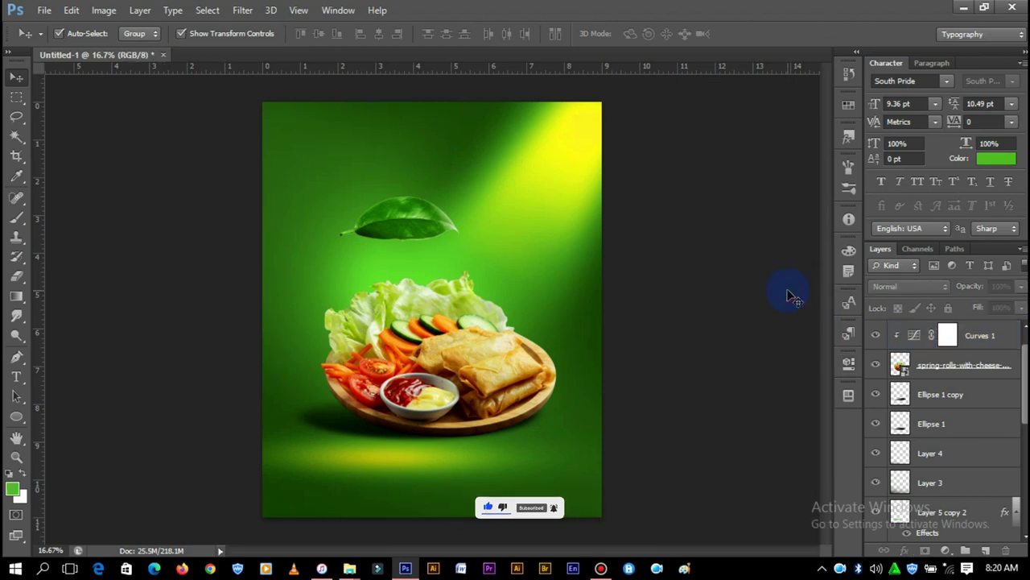
pyautogui.hotkey('ctrl', '+')
# Add a Hue/Saturation 1 layer clipped to the spring-rolls plate with Saturation +24.
pyautogui.click(518, 375)
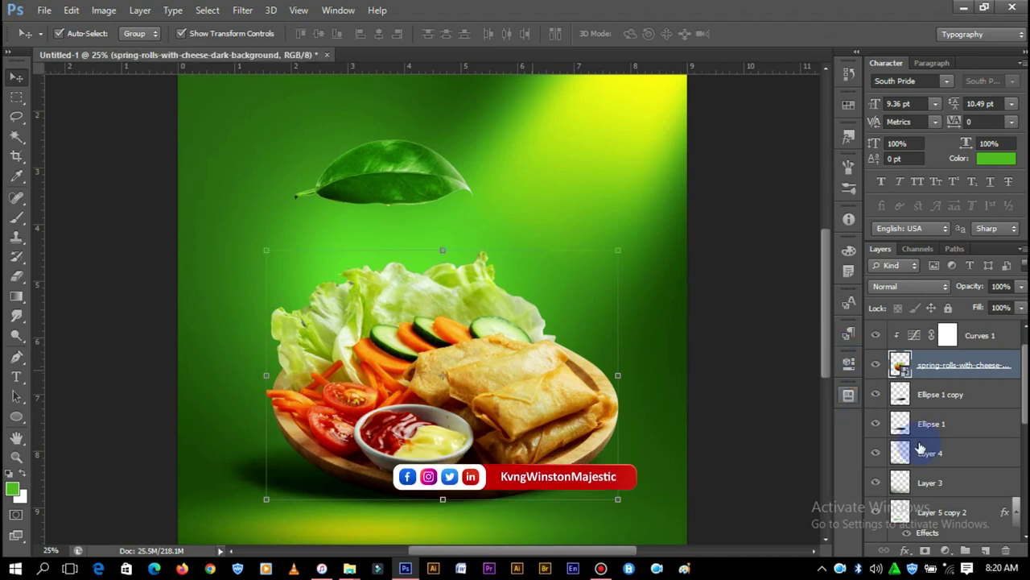
pyautogui.click(945, 550)
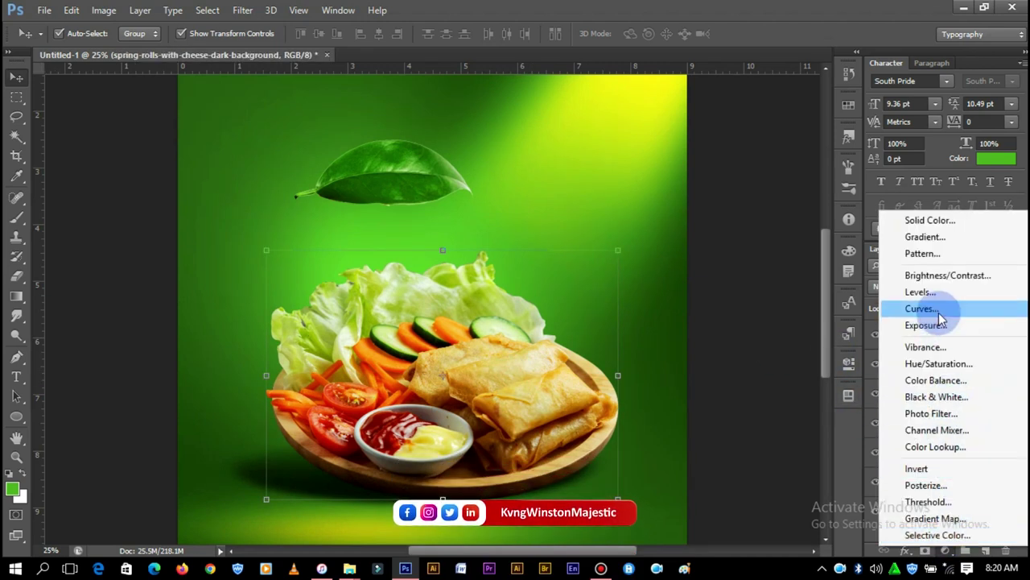
pyautogui.click(936, 365)
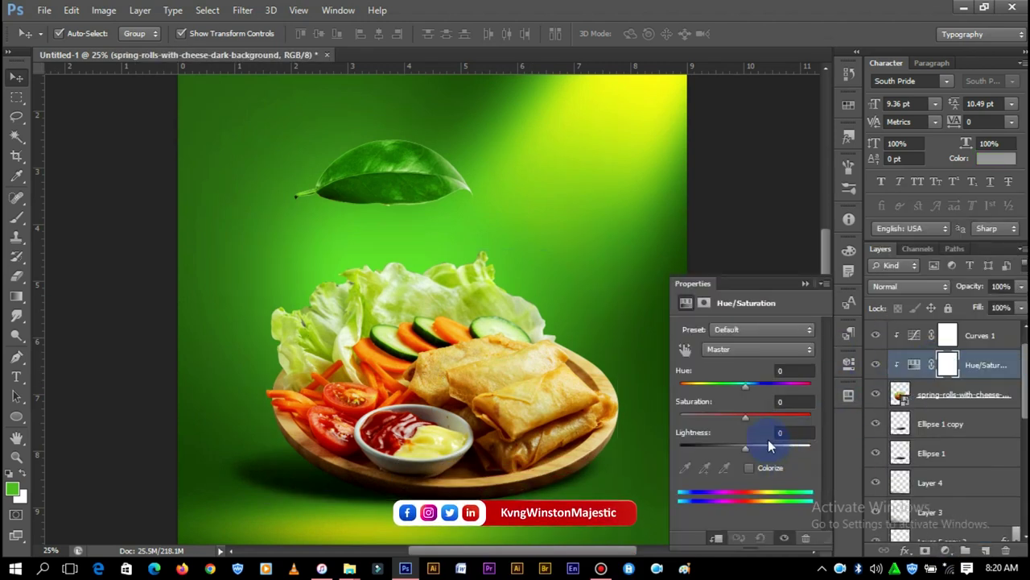
pyautogui.click(747, 418)
pyautogui.moveTo(748, 418); pyautogui.dragTo(761, 419)
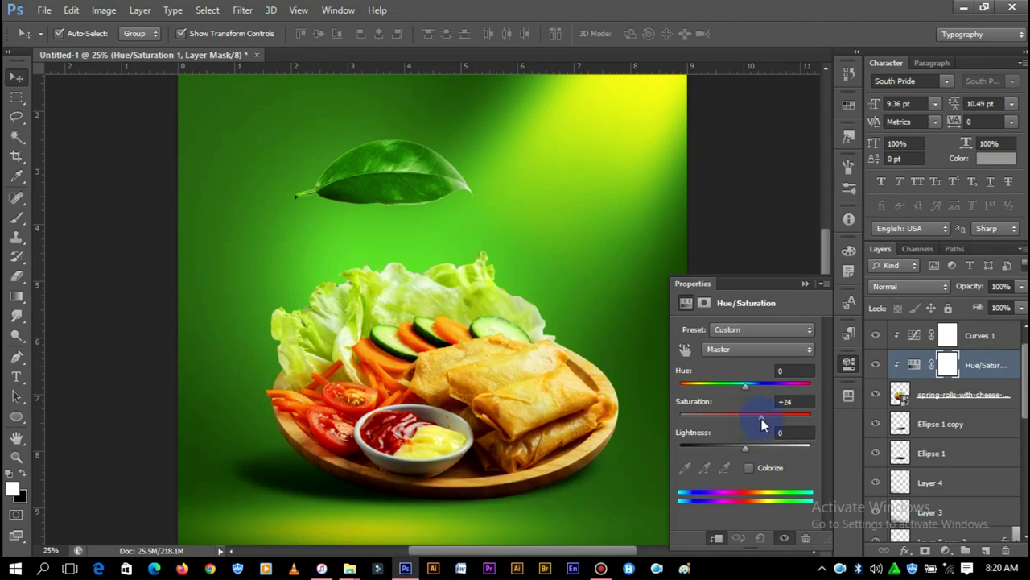
pyautogui.click(804, 284)
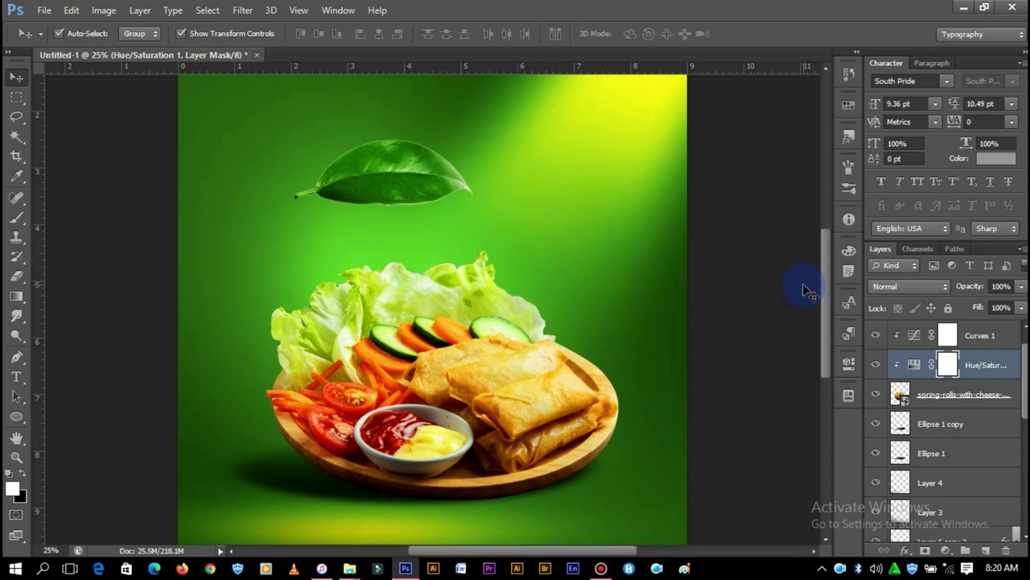
pyautogui.hotkey('ctrl', '-')
pyautogui.click(467, 255)
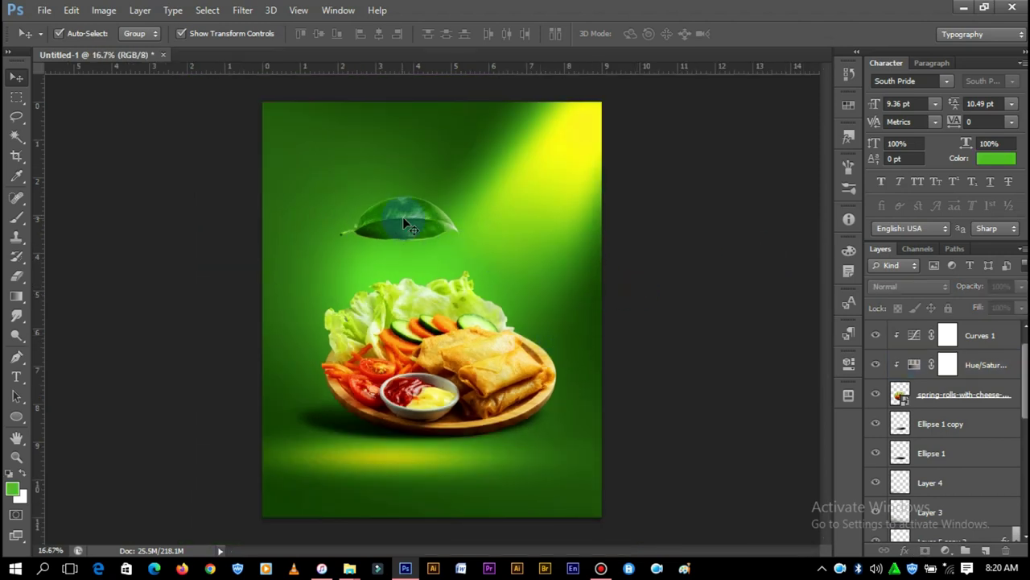
# Place a shrunken leaf copy and tilt the upper-left leaf steeply, partly off the left edge.
pyautogui.moveTo(403, 216)
pyautogui.mouseDown()
pyautogui.moveTo(324, 189)
pyautogui.moveTo(410, 401)
pyautogui.mouseUp()
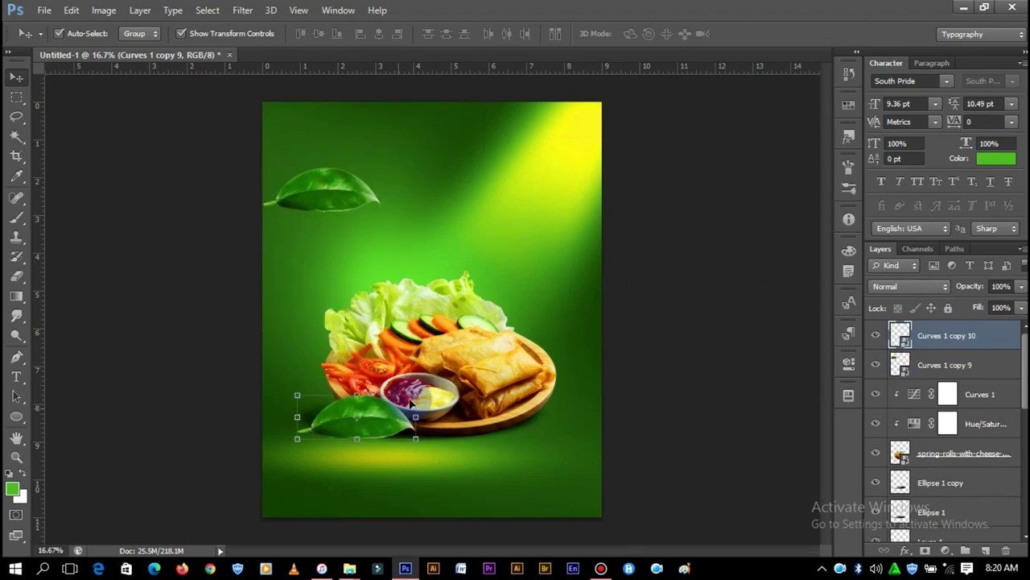
pyautogui.hotkey('ctrl', 't')
pyautogui.moveTo(415, 437)
pyautogui.mouseDown()
pyautogui.moveTo(366, 420)
pyautogui.moveTo(560, 440)
pyautogui.mouseUp()
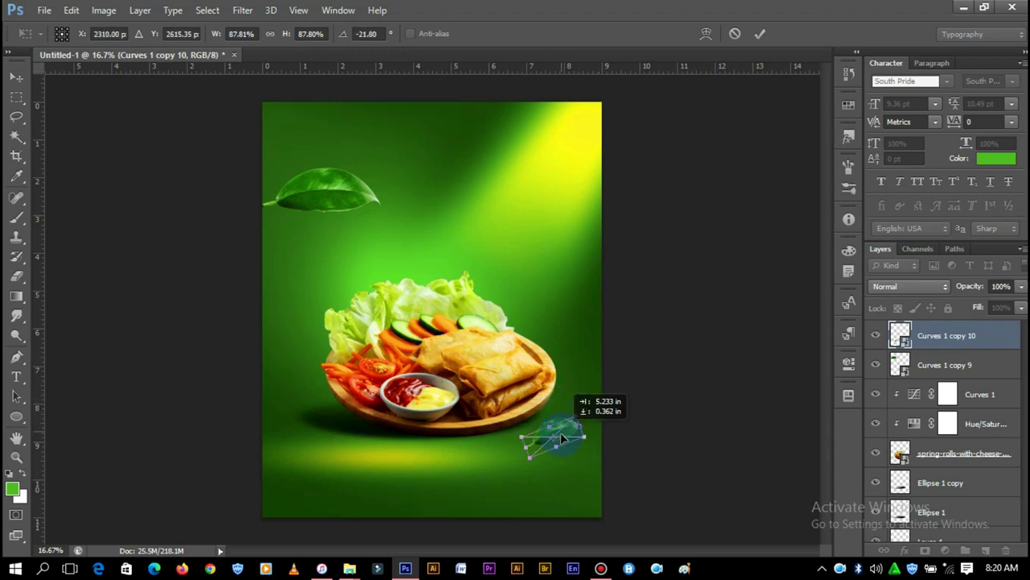
pyautogui.click(760, 34)
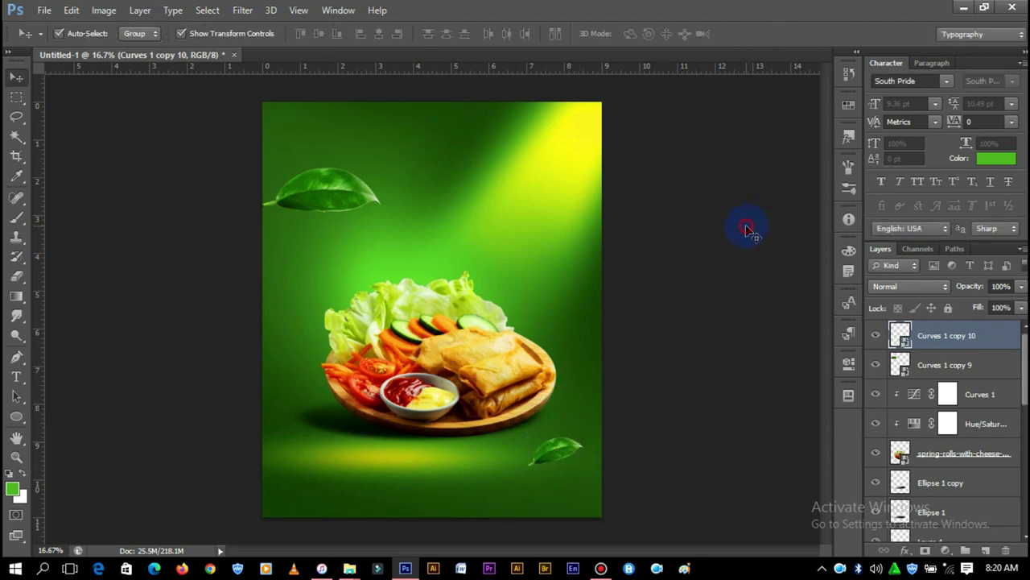
pyautogui.click(747, 223)
pyautogui.moveTo(328, 201); pyautogui.dragTo(281, 232)
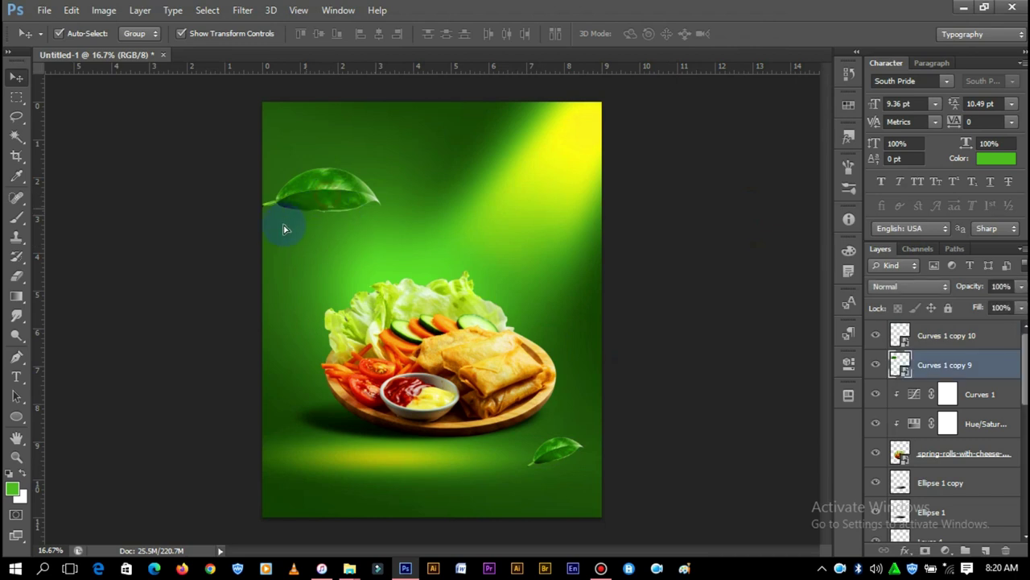
pyautogui.moveTo(350, 195)
pyautogui.mouseDown()
pyautogui.moveTo(326, 258)
pyautogui.moveTo(265, 256)
pyautogui.mouseUp()
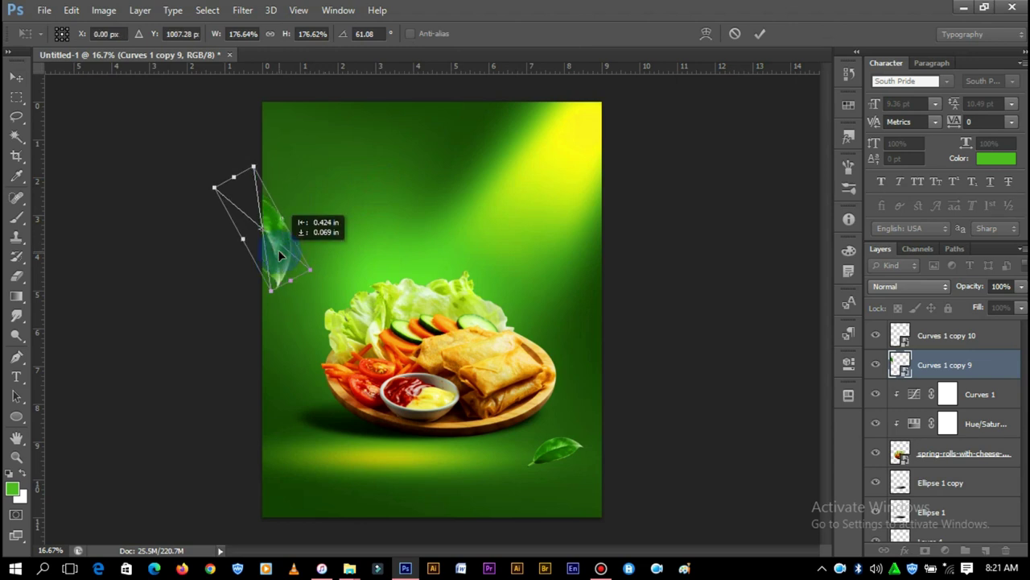
pyautogui.click(757, 36)
# Duplicate the leaf, shrink and rotate the copy, and place it at the upper right.
pyautogui.moveTo(278, 268); pyautogui.dragTo(401, 276)
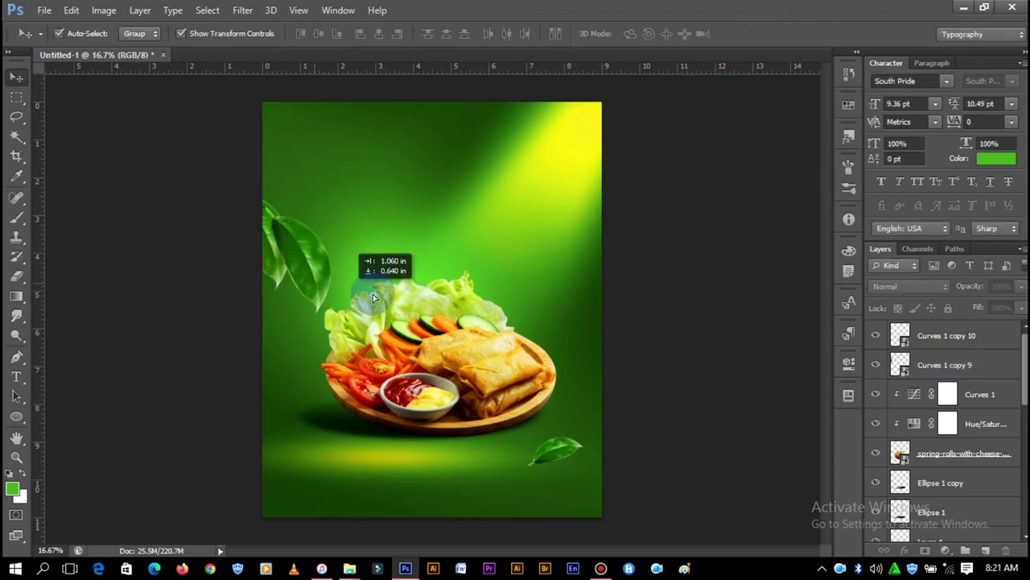
pyautogui.hotkey('ctrl', 't')
pyautogui.moveTo(403, 184); pyautogui.dragTo(382, 203)
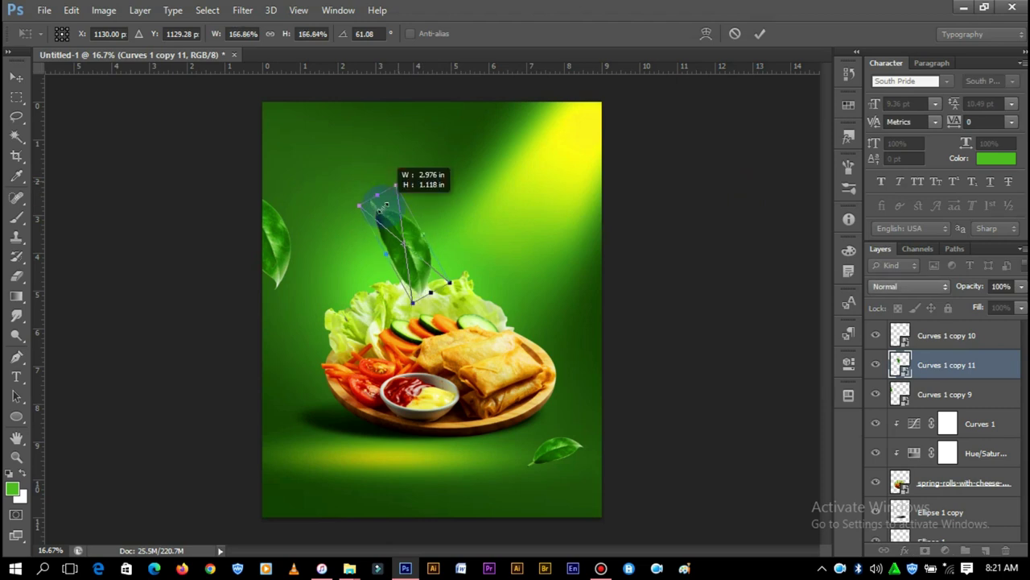
pyautogui.moveTo(470, 230)
pyautogui.mouseDown()
pyautogui.moveTo(307, 272)
pyautogui.moveTo(318, 309)
pyautogui.mouseUp()
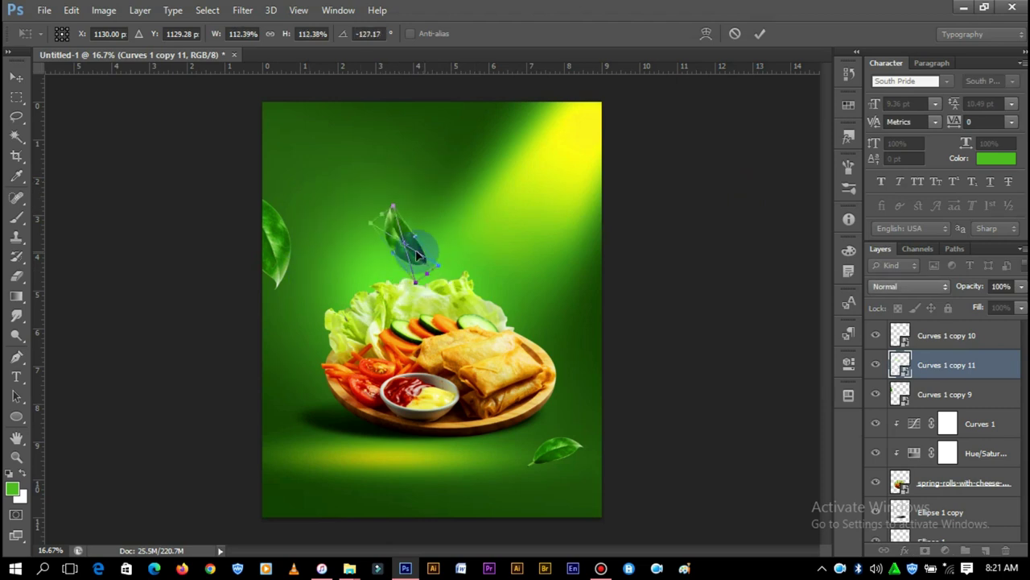
pyautogui.moveTo(406, 241); pyautogui.dragTo(350, 476)
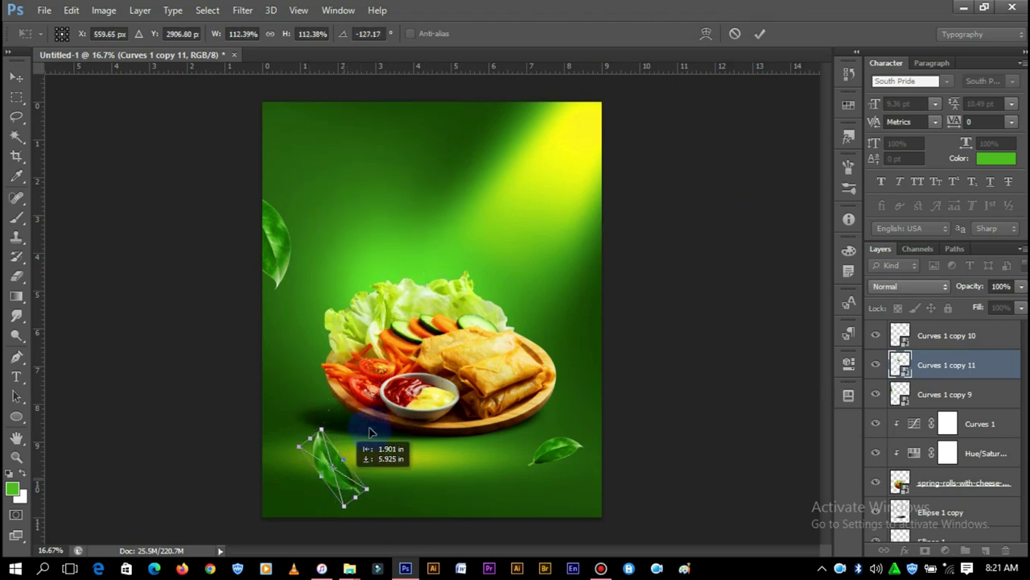
pyautogui.moveTo(370, 432); pyautogui.dragTo(454, 206)
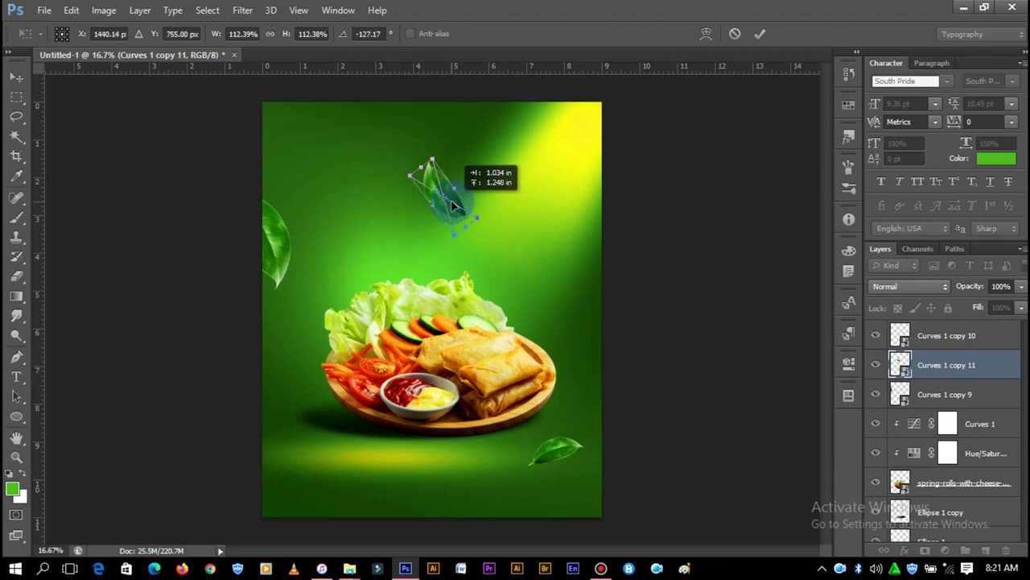
pyautogui.click(760, 34)
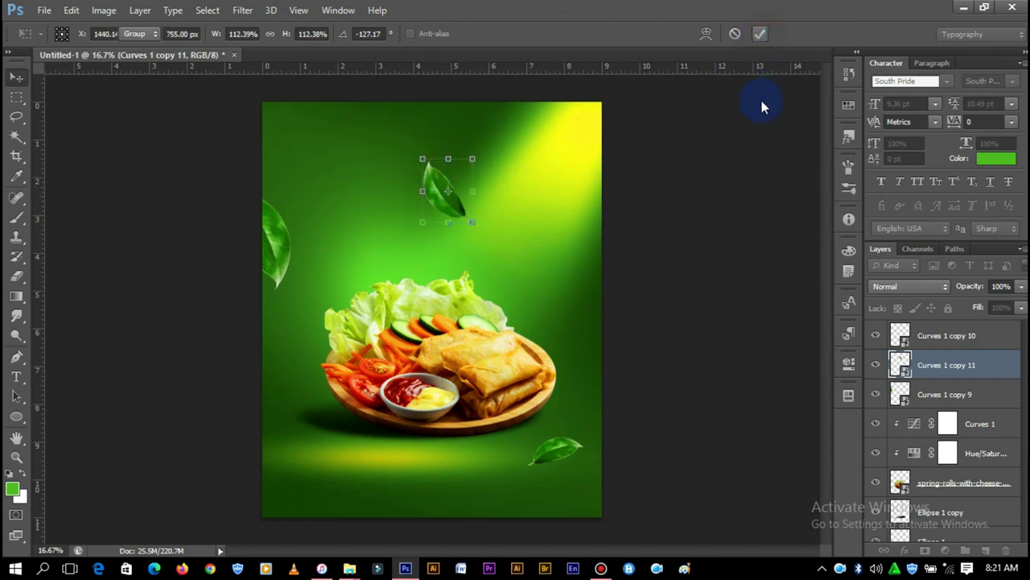
pyautogui.moveTo(439, 191)
pyautogui.mouseDown()
pyautogui.moveTo(499, 267)
pyautogui.moveTo(598, 276)
pyautogui.moveTo(538, 287)
pyautogui.moveTo(344, 483)
pyautogui.mouseUp()
pyautogui.click(609, 271)
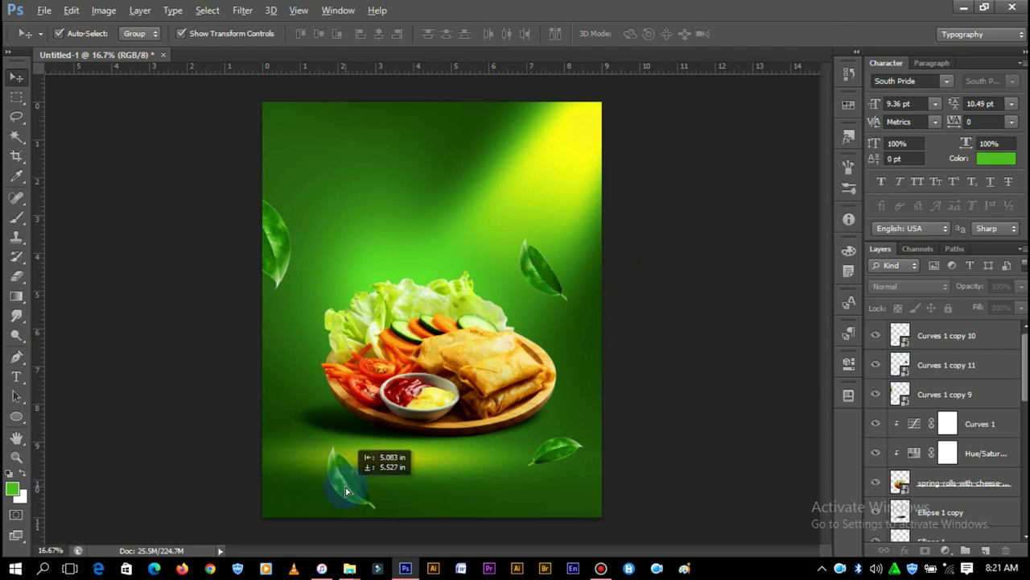
# Enlarge a leaf copy to about 337% and lay it roughly horizontal in the bottom-left corner.
pyautogui.hotkey('ctrl', 't')
pyautogui.moveTo(374, 440)
pyautogui.mouseDown()
pyautogui.moveTo(340, 441)
pyautogui.moveTo(418, 566)
pyautogui.moveTo(256, 536)
pyautogui.mouseUp()
pyautogui.moveTo(355, 508); pyautogui.dragTo(286, 526)
pyautogui.moveTo(483, 439)
pyautogui.mouseDown()
pyautogui.moveTo(383, 495)
pyautogui.moveTo(359, 495)
pyautogui.mouseUp()
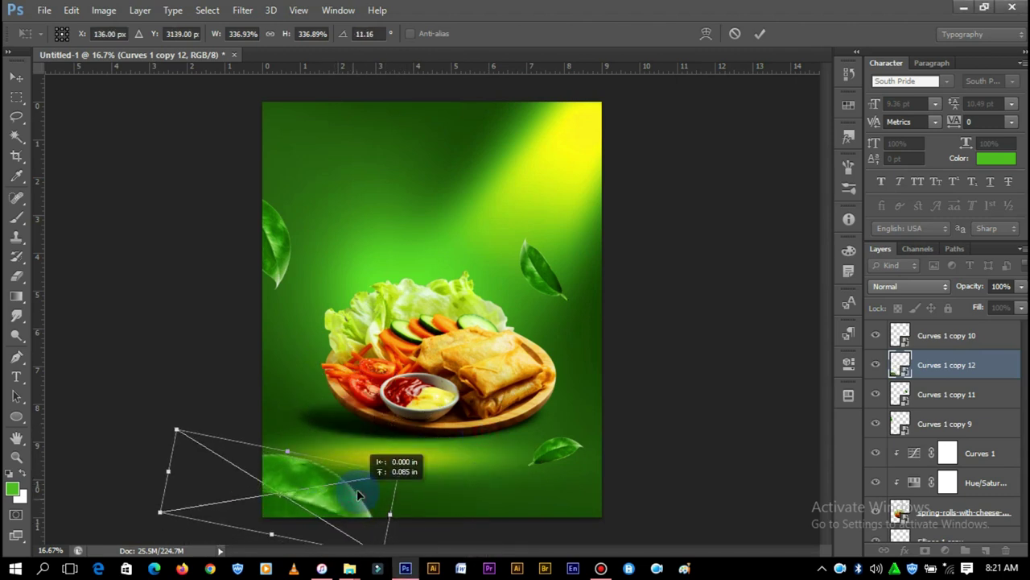
pyautogui.click(760, 34)
# Add a new layer above the bottom-left leaf and sample the light beam's yellow as foreground colour.
pyautogui.hotkey('ctrl', '+')
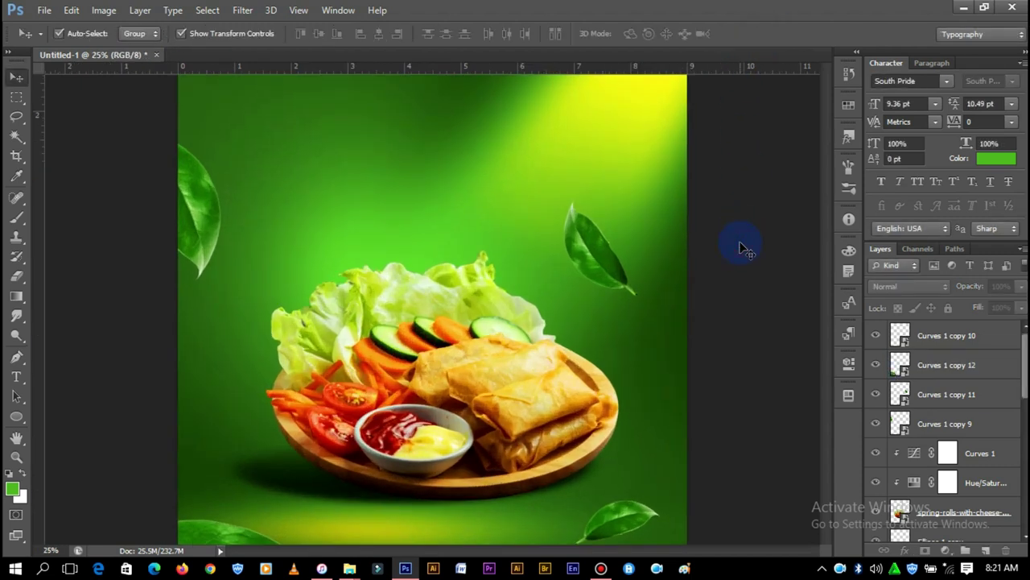
pyautogui.scroll(-3, 745, 247)
pyautogui.click(286, 457)
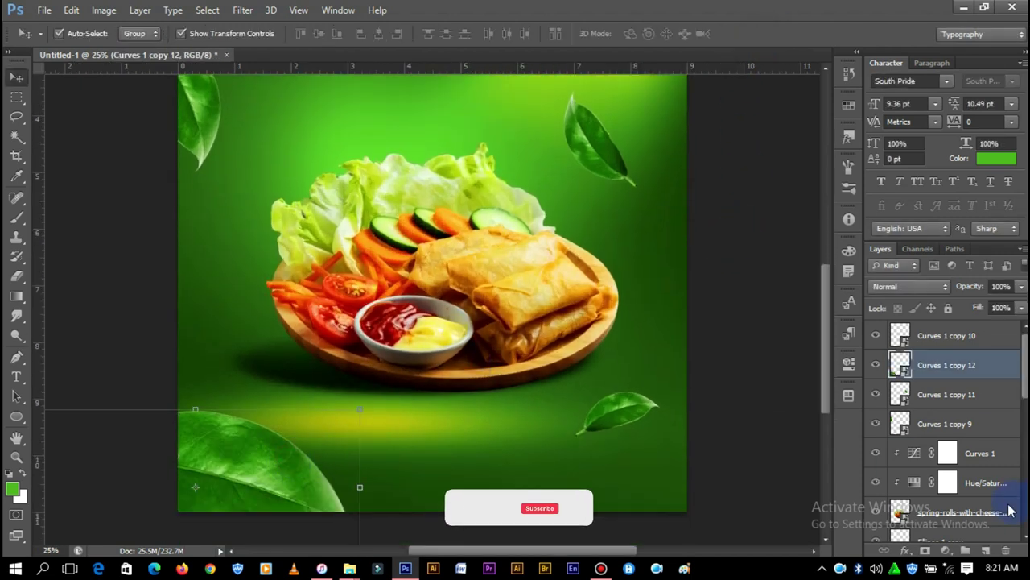
pyautogui.click(979, 551)
pyautogui.click(20, 491)
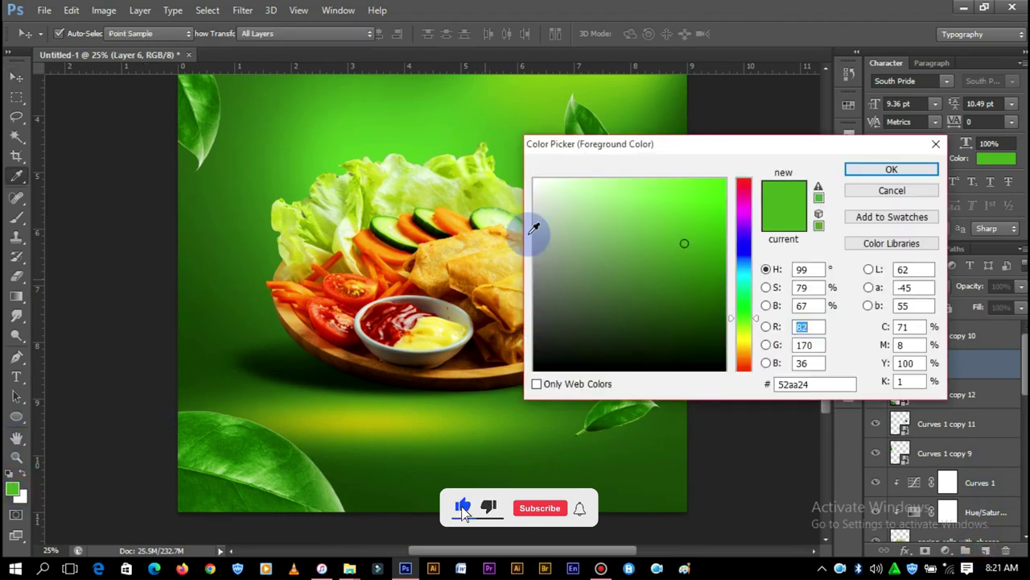
pyautogui.click(827, 103)
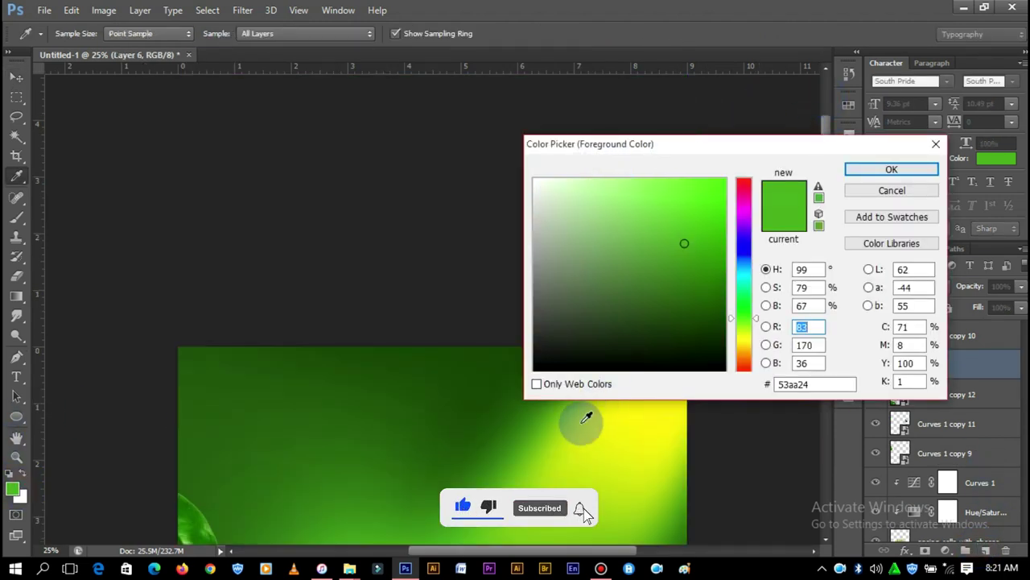
pyautogui.click(628, 424)
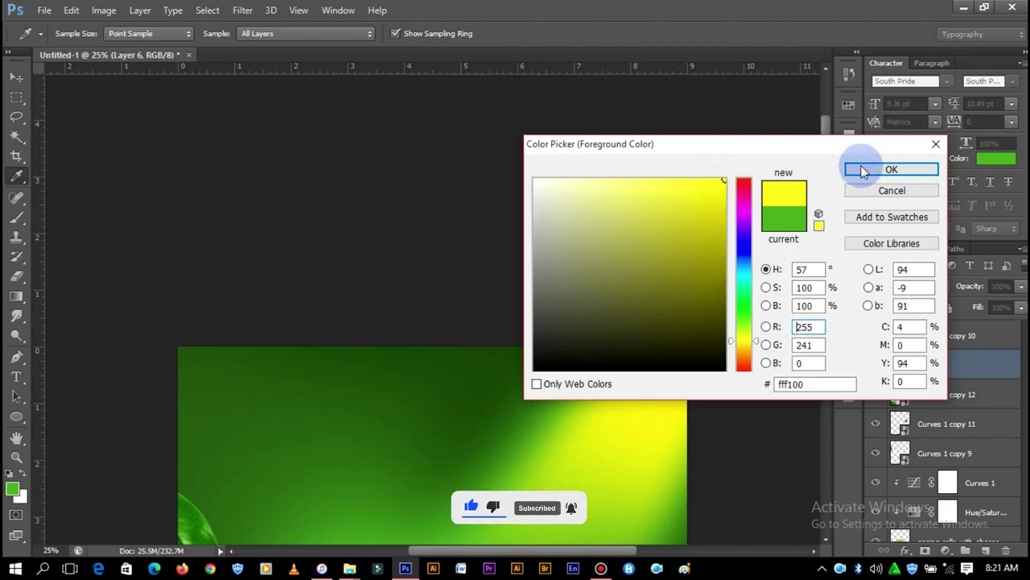
pyautogui.click(861, 169)
# Paint a soft yellow glow below the plate with an 825 px brush on Layer 6.
pyautogui.press('v')
pyautogui.moveTo(828, 212); pyautogui.dragTo(801, 346)
pyautogui.scroll(-2, 145, 341)
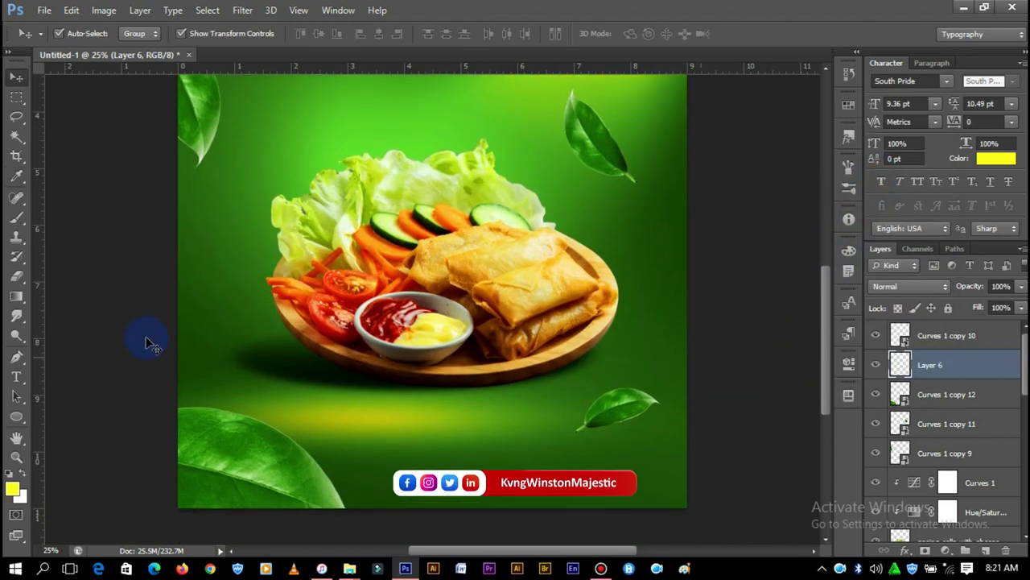
pyautogui.click(16, 217)
pyautogui.rightClick(461, 376)
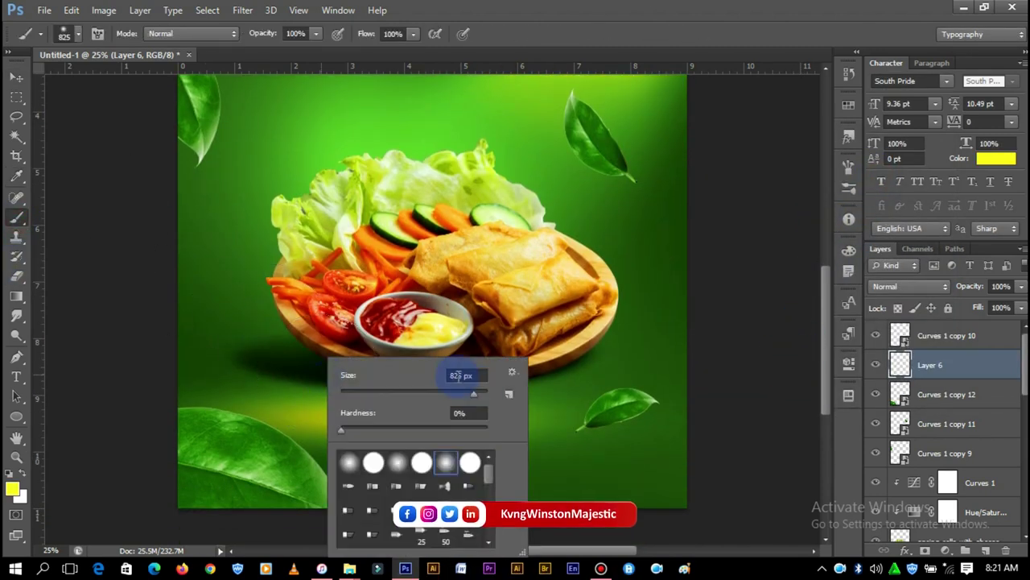
pyautogui.click(277, 379)
pyautogui.moveTo(299, 368); pyautogui.dragTo(334, 400)
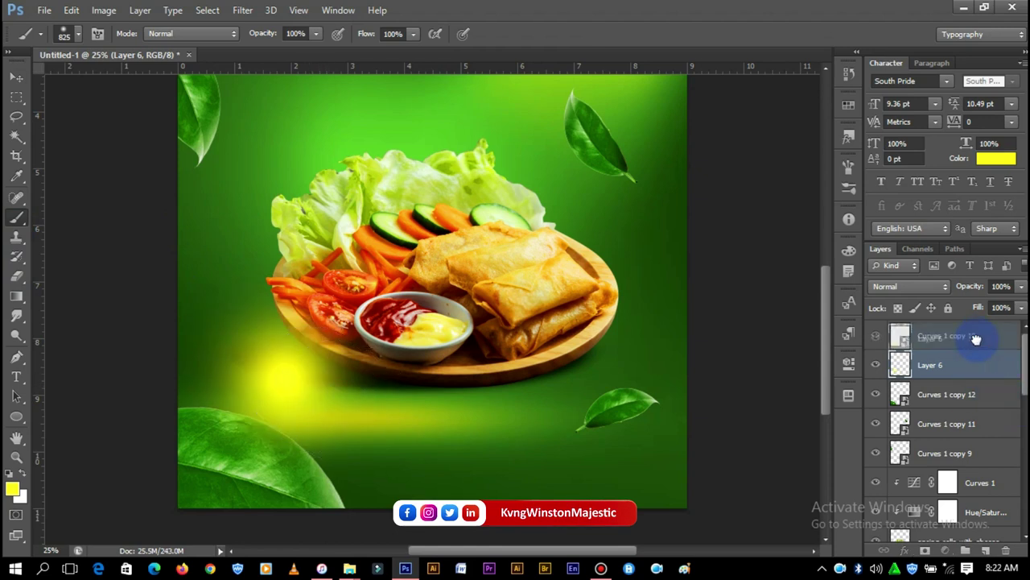
# Clip Layer 6 to the leaf and strengthen the yellow glow beneath the plate.
pyautogui.rightClick(966, 364)
pyautogui.click(724, 248)
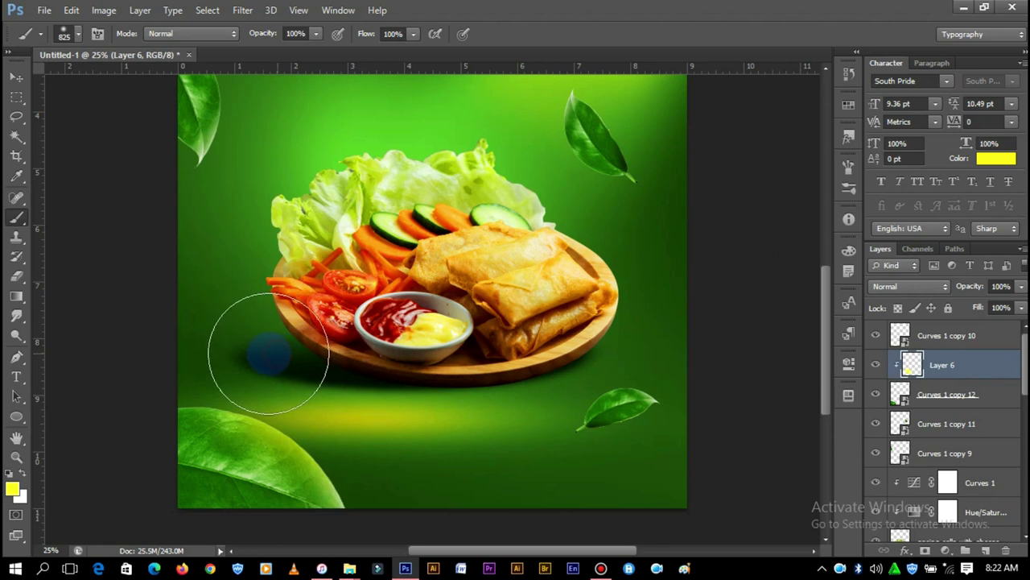
pyautogui.moveTo(264, 352); pyautogui.dragTo(316, 373)
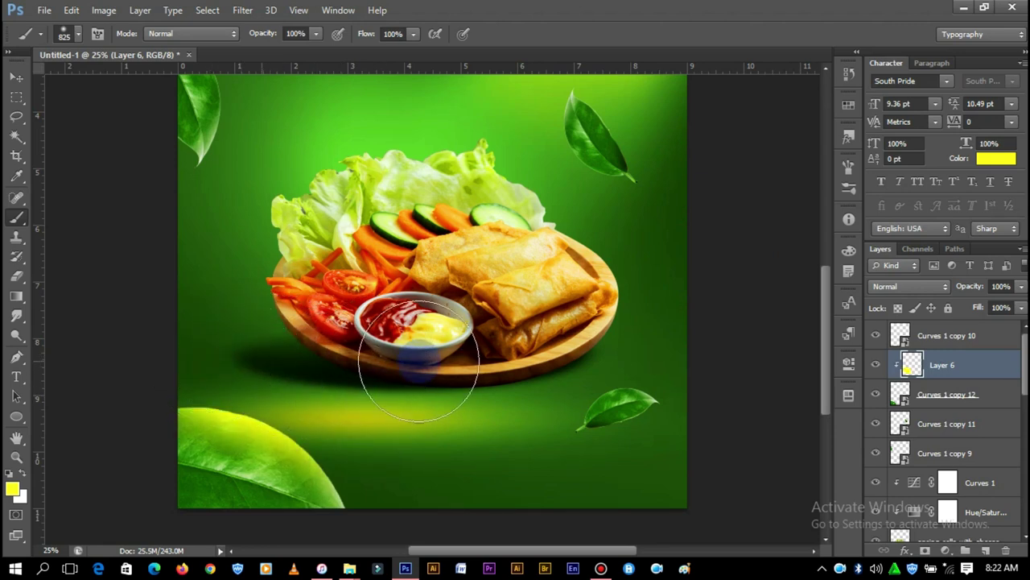
pyautogui.hotkey('ctrl', '-')
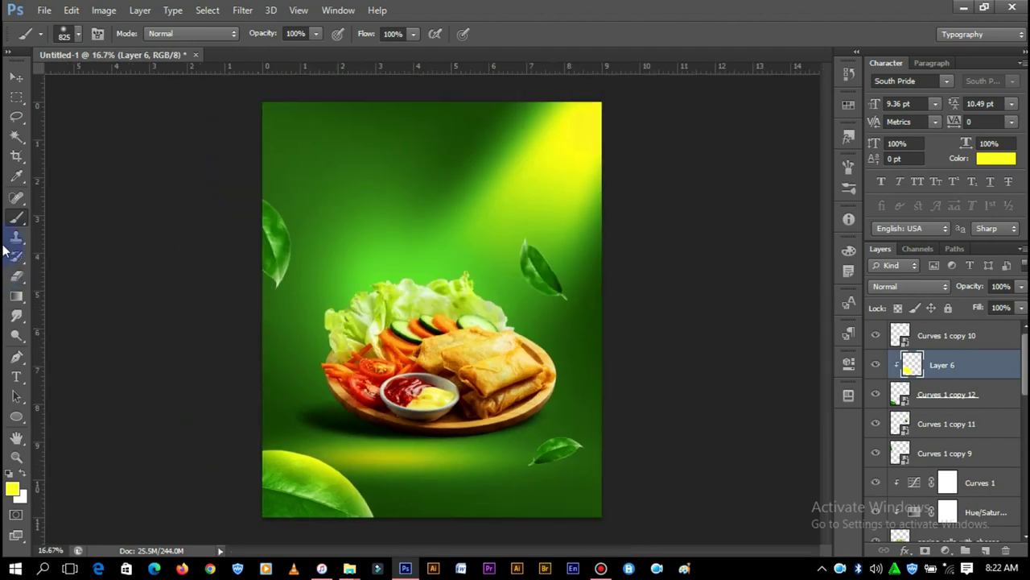
pyautogui.click(25, 83)
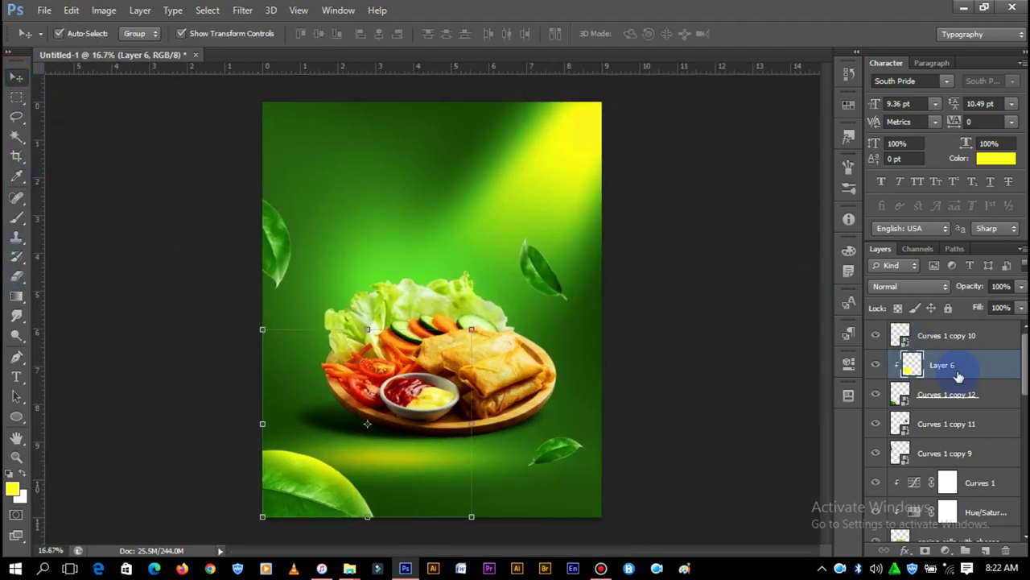
# Duplicate Layer 6, set Overlay blend mode, and give the copy 30% fill.
pyautogui.hotkey('ctrl', 'j')
pyautogui.click(910, 287)
pyautogui.click(886, 189)
pyautogui.click(961, 393)
pyautogui.click(1020, 307)
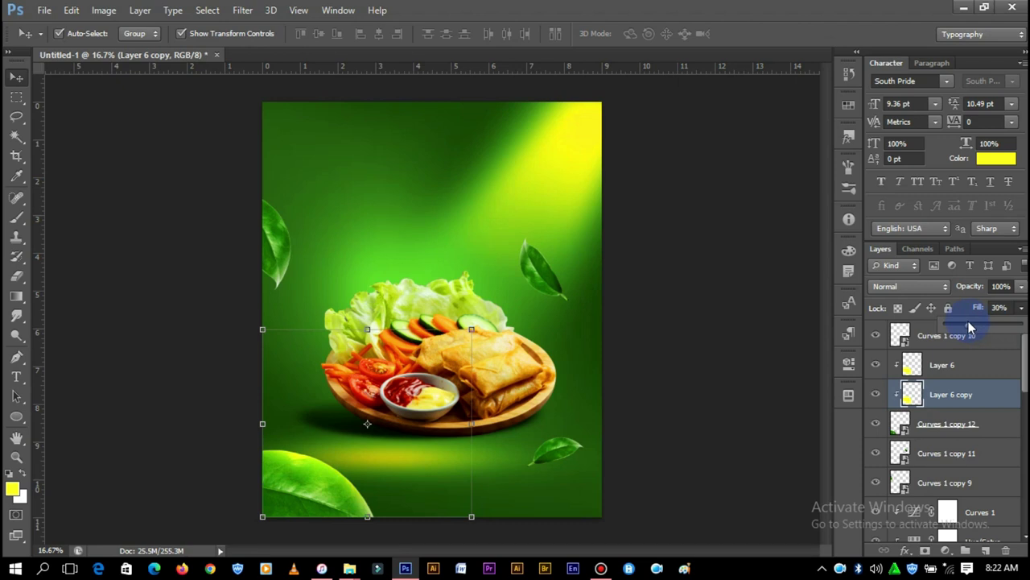
pyautogui.click(759, 258)
# Zoom back in and select the leaf near the top right.
pyautogui.hotkey('ctrl', '+')
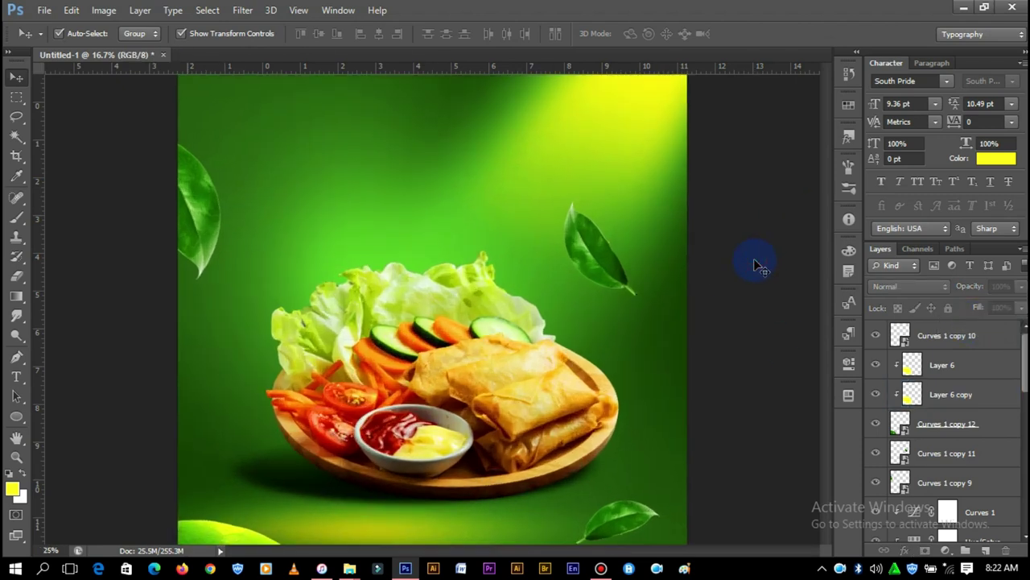
pyautogui.scroll(-3, 519, 155)
pyautogui.scroll(2, 563, 181)
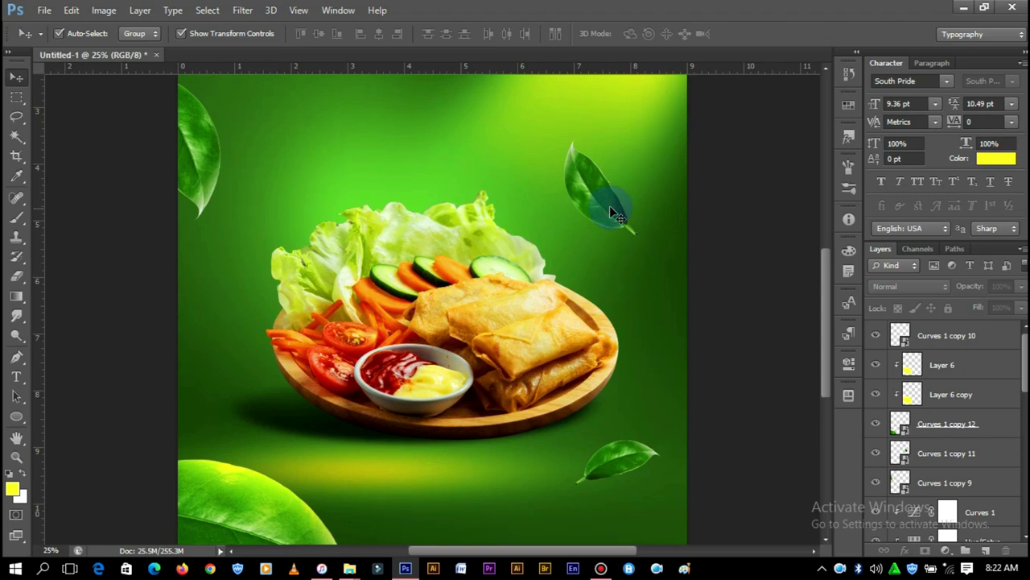
pyautogui.click(610, 191)
# Add Layer 7 clipped to the upper-right leaf and pick the Brush.
pyautogui.click(987, 554)
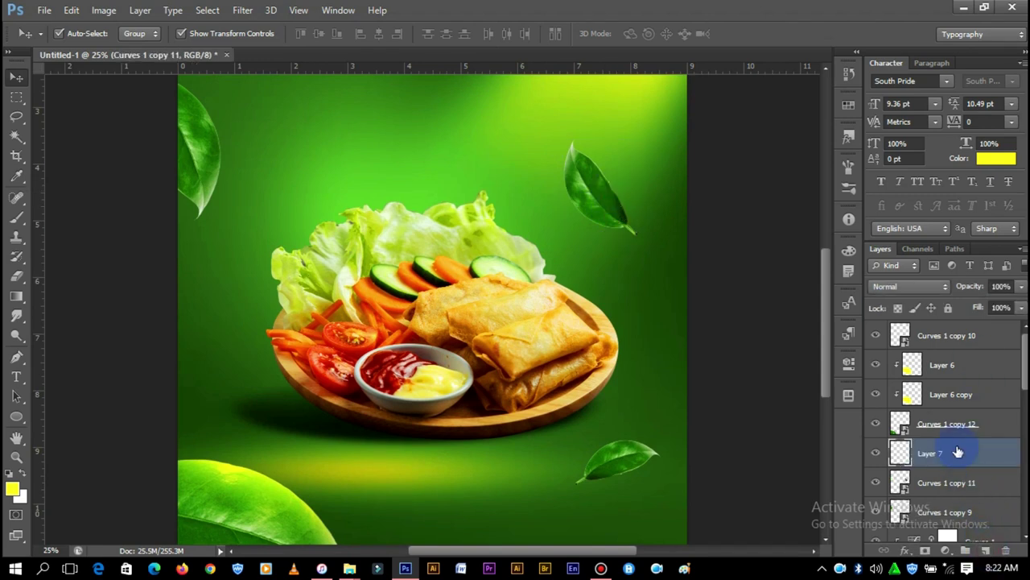
pyautogui.rightClick(958, 453)
pyautogui.click(714, 252)
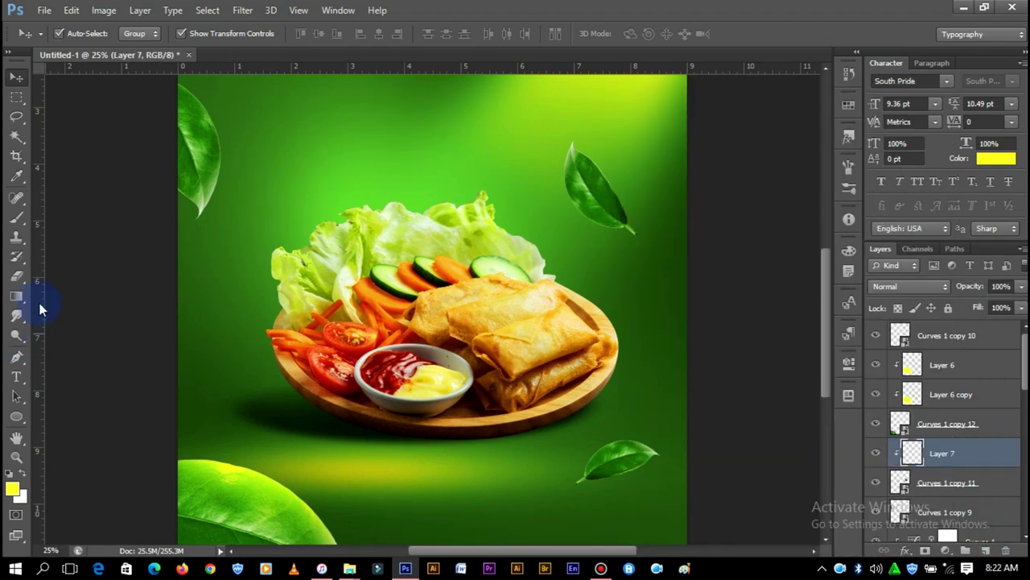
pyautogui.click(16, 219)
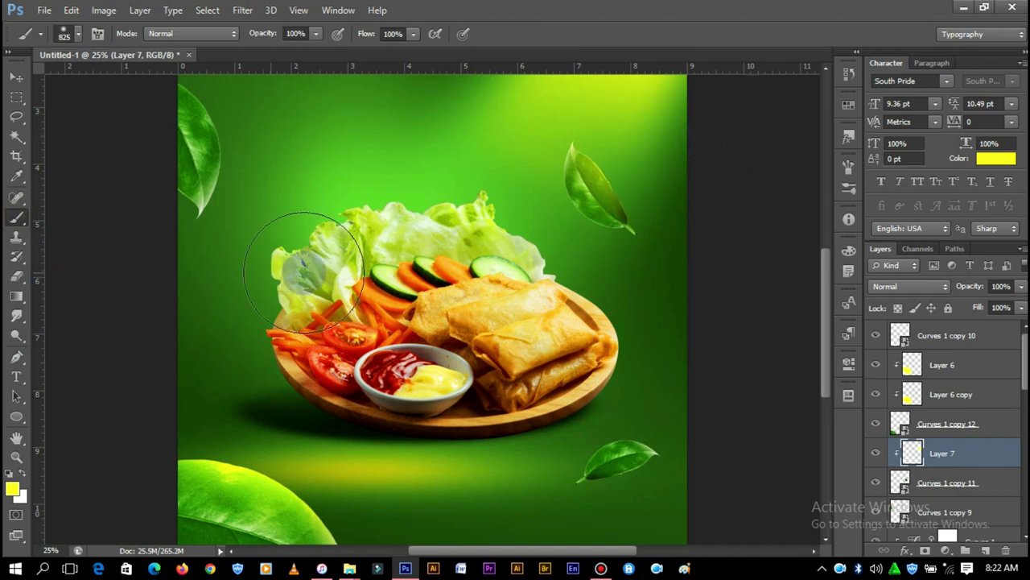
# Add Layer 8 beneath Layer 7 and set its blend mode to Overlay.
pyautogui.click(983, 552)
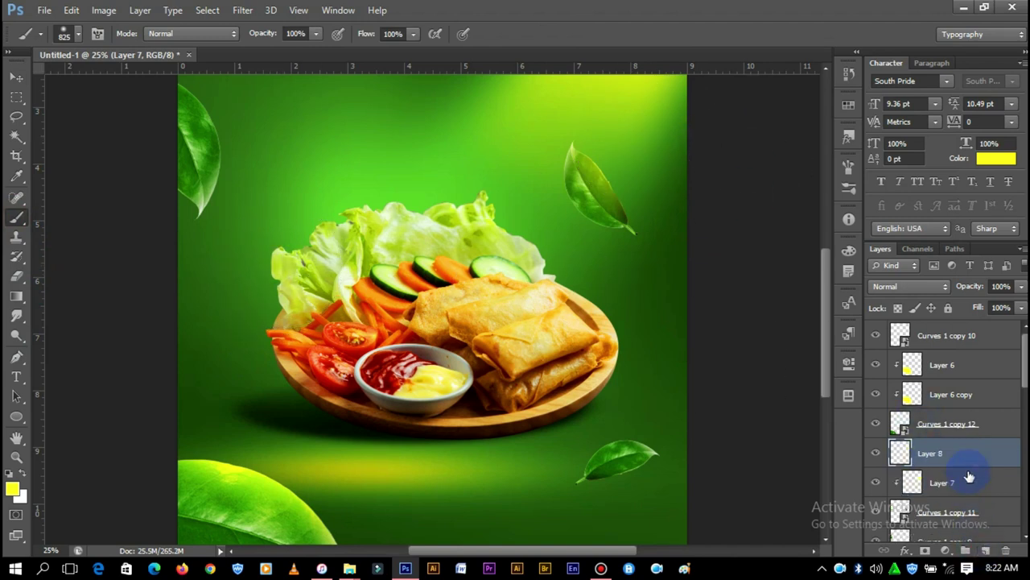
pyautogui.moveTo(942, 453); pyautogui.dragTo(946, 492)
pyautogui.click(915, 286)
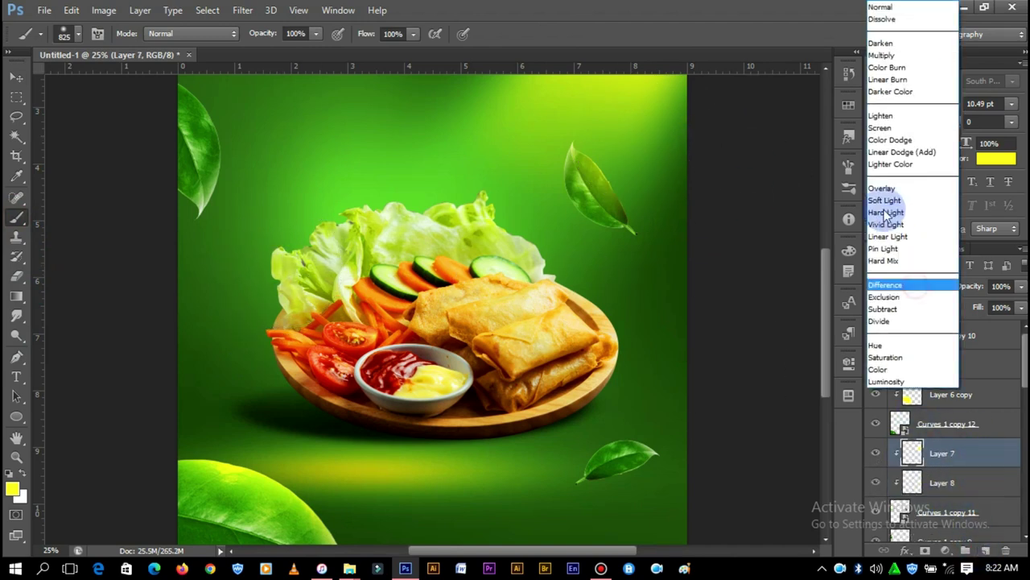
pyautogui.click(893, 195)
# Zoom to 50% on the leaf and shrink the brush to 104 px.
pyautogui.rightClick(596, 227)
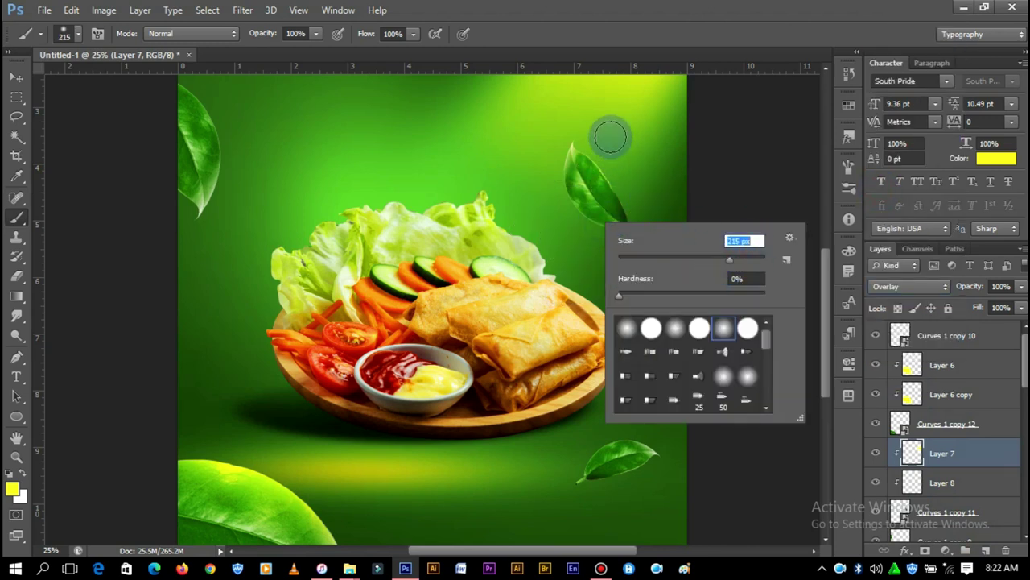
pyautogui.press('Return')
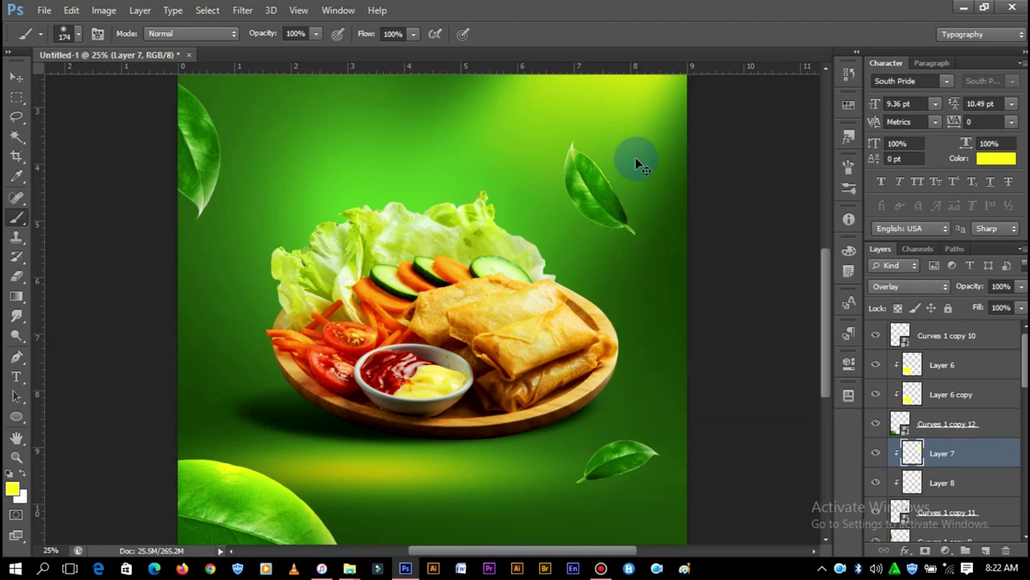
pyautogui.hotkey('ctrl', '+')
pyautogui.hotkey('ctrl', '+')
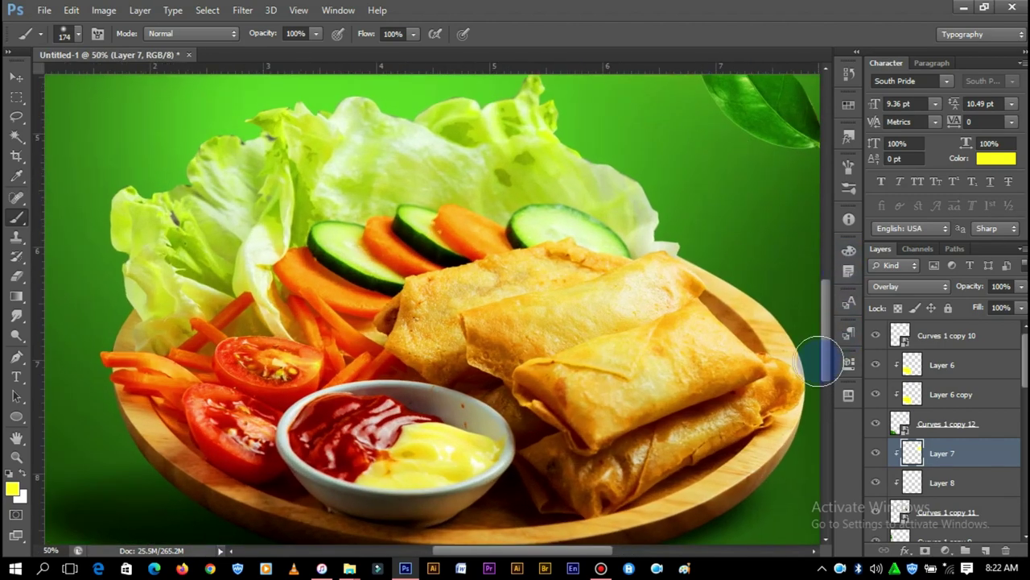
pyautogui.moveTo(829, 338); pyautogui.dragTo(829, 282)
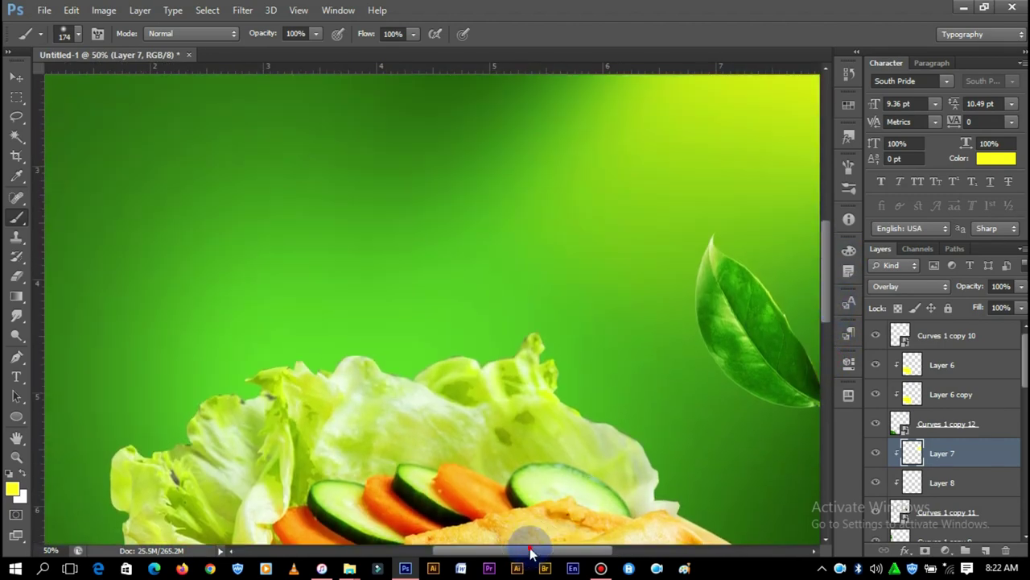
pyautogui.moveTo(532, 552); pyautogui.dragTo(608, 552)
pyautogui.rightClick(538, 260)
pyautogui.moveTo(642, 302); pyautogui.dragTo(654, 294)
pyautogui.press('Return')
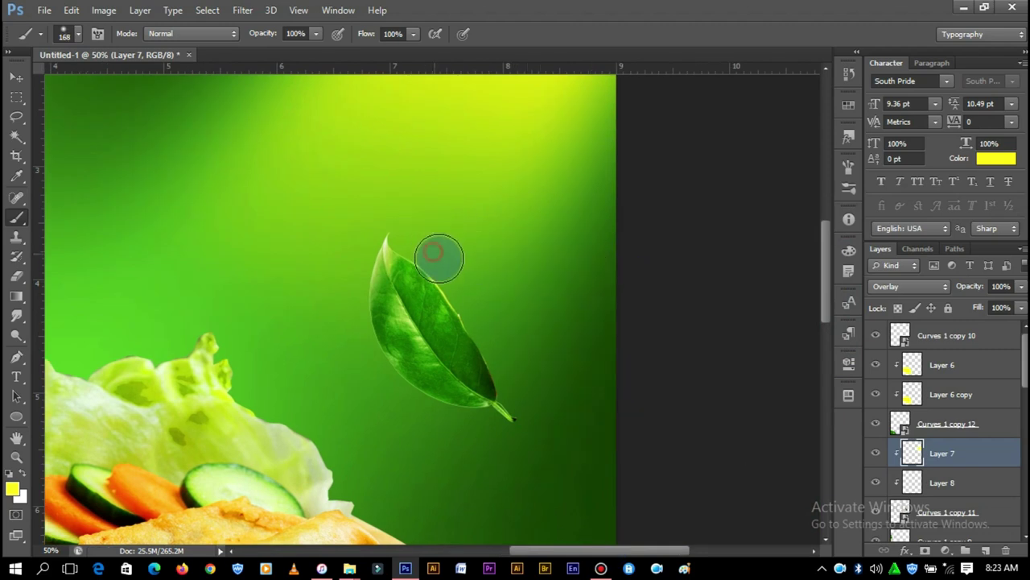
pyautogui.rightClick(482, 261)
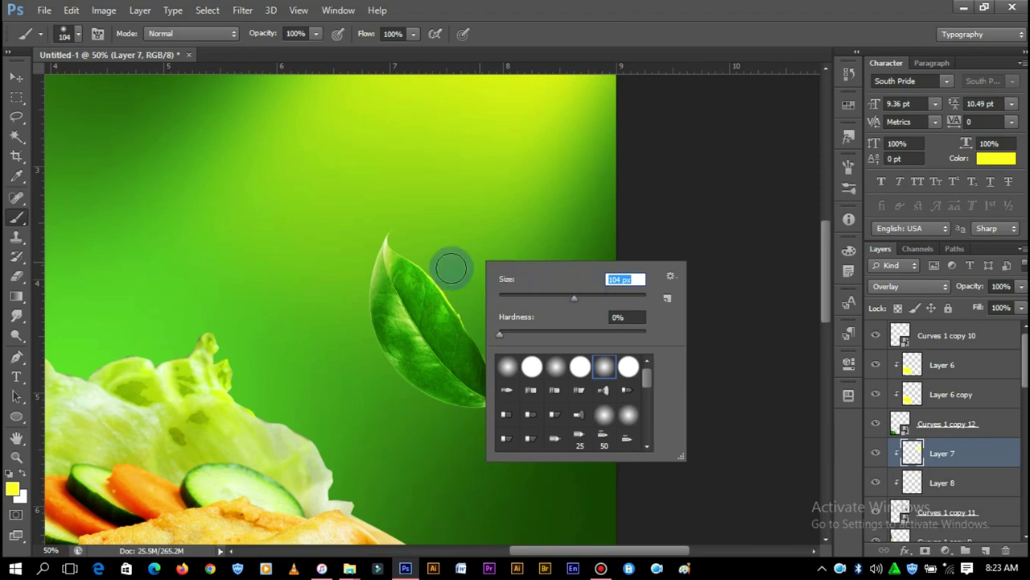
pyautogui.press('Return')
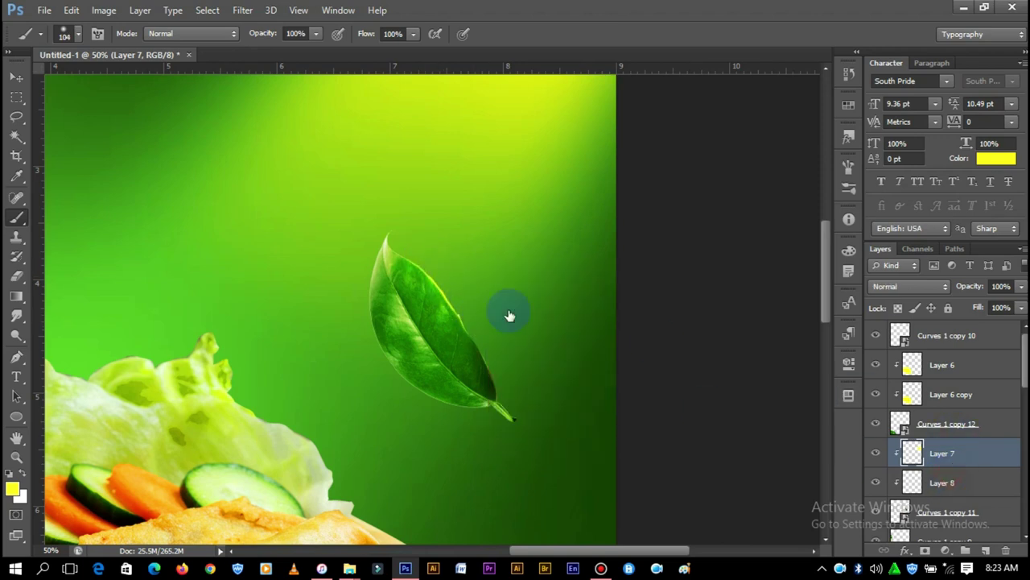
# Paint a yellow highlight on Layer 8 along the leaf's right edge up to its tip.
pyautogui.hotkey('alt', '[')
pyautogui.moveTo(449, 283); pyautogui.dragTo(477, 322)
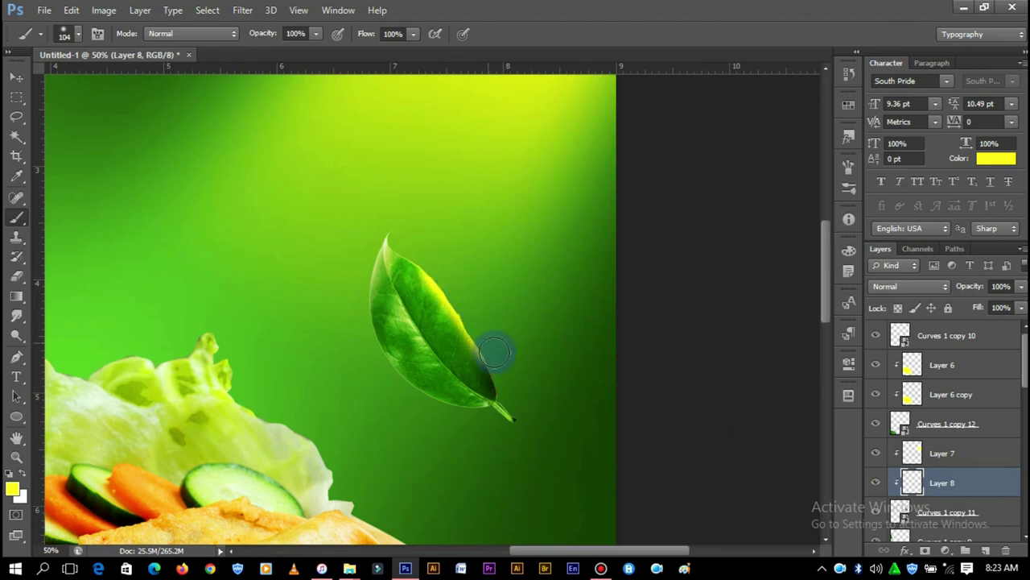
pyautogui.moveTo(464, 280); pyautogui.dragTo(409, 244)
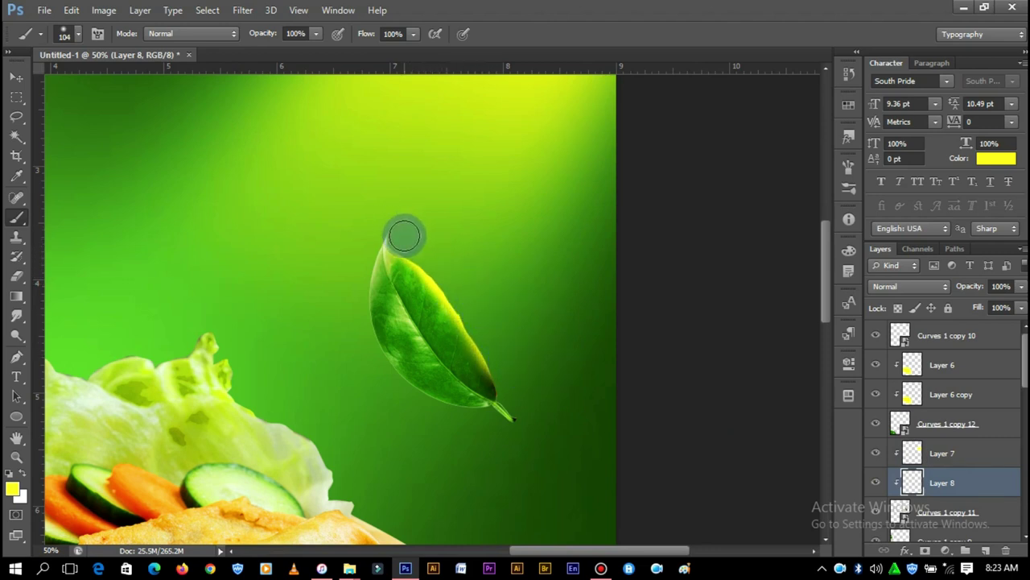
pyautogui.rightClick(464, 244)
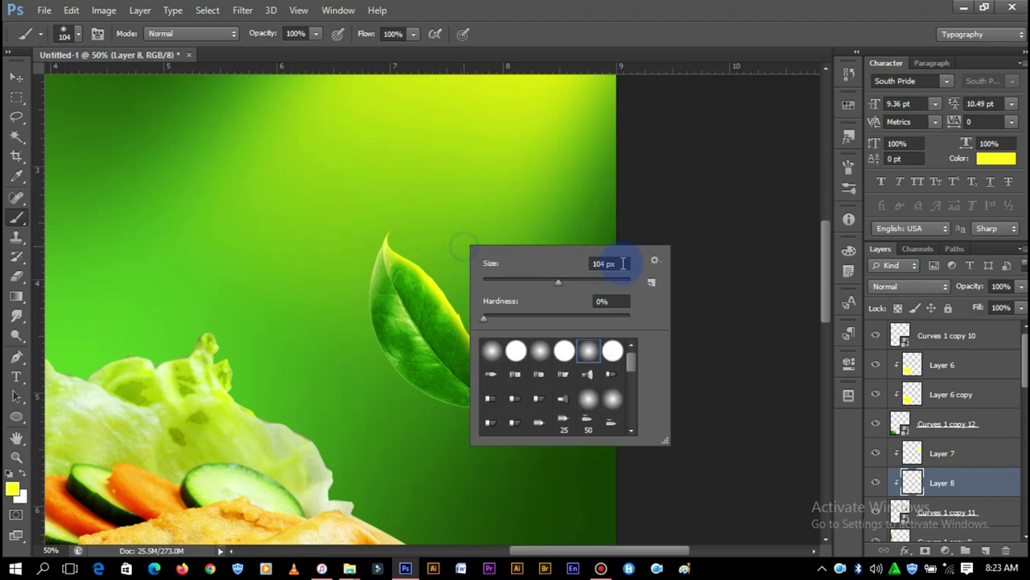
pyautogui.click(457, 246)
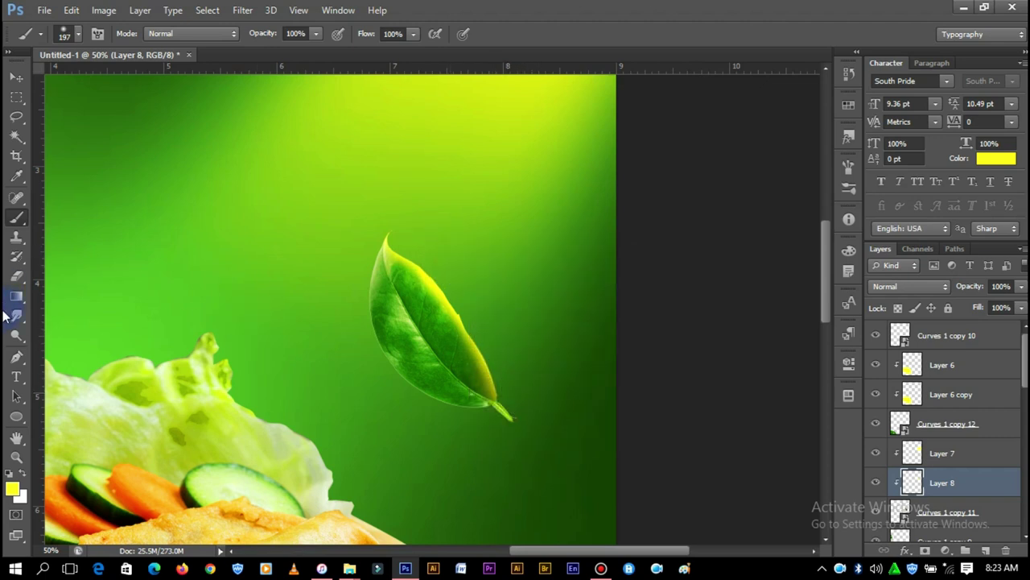
# Erase the highlight from the leaf's lower part with a soft, smaller eraser.
pyautogui.click(22, 277)
pyautogui.rightClick(555, 346)
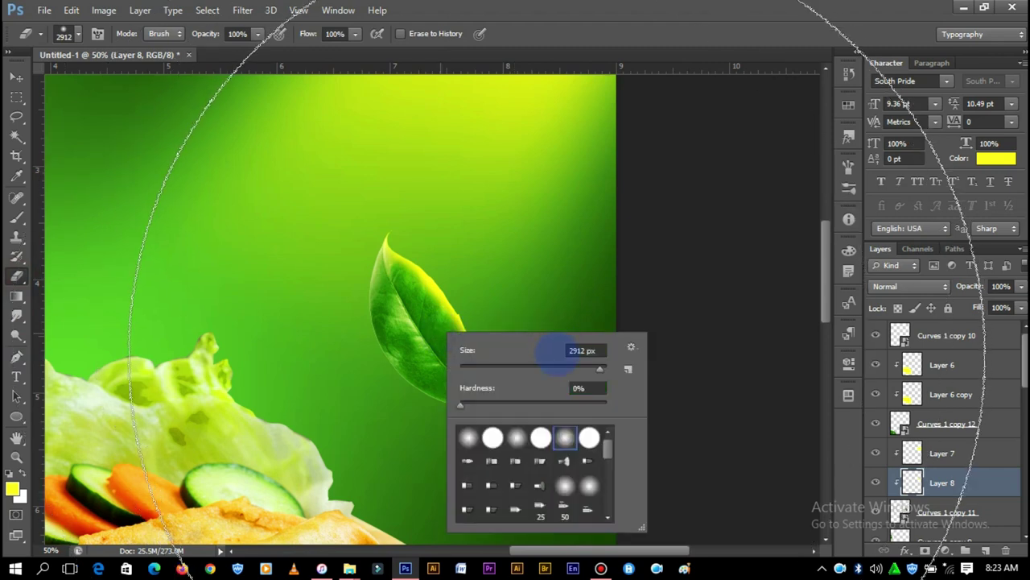
pyautogui.moveTo(587, 372); pyautogui.dragTo(578, 368)
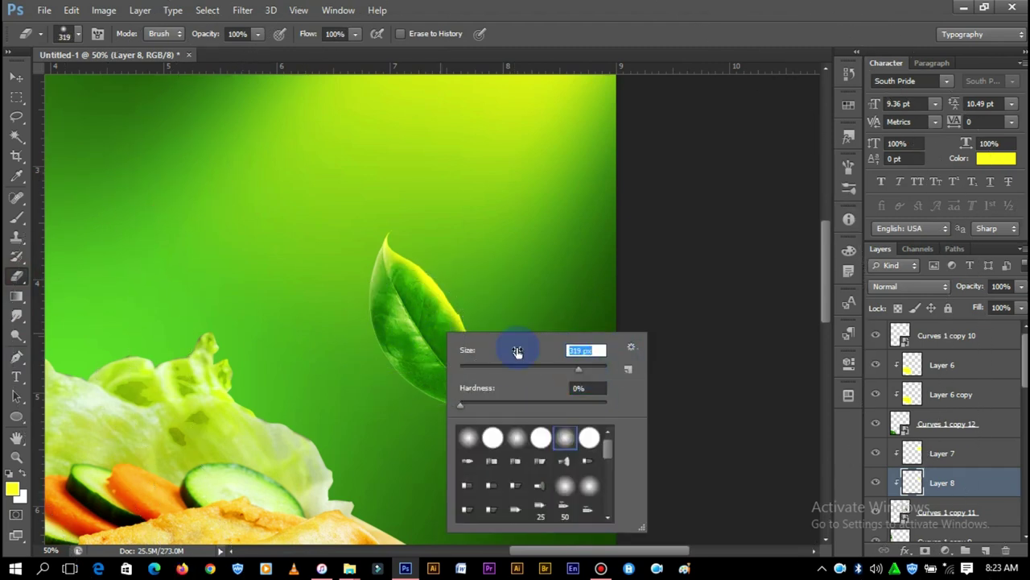
pyautogui.click(417, 322)
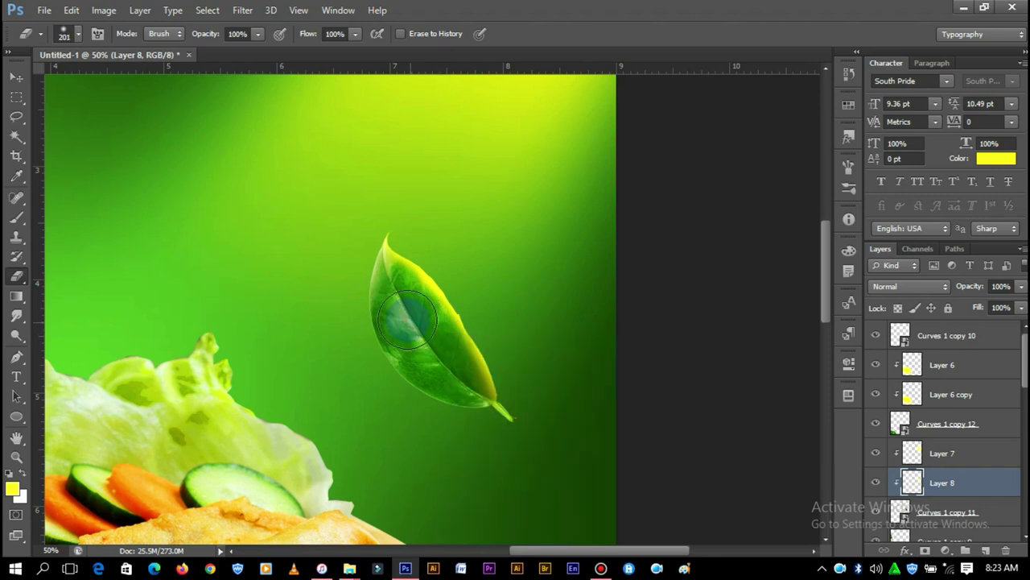
pyautogui.moveTo(404, 301); pyautogui.dragTo(442, 357)
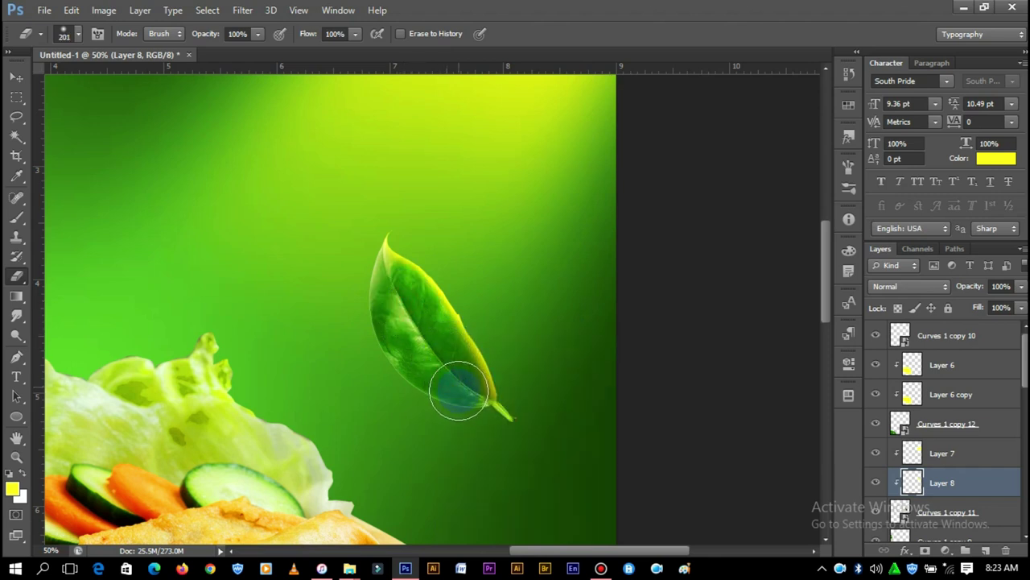
# Zoom out to view the whole poster and deselect the current layer.
pyautogui.hotkey('ctrl', '-')
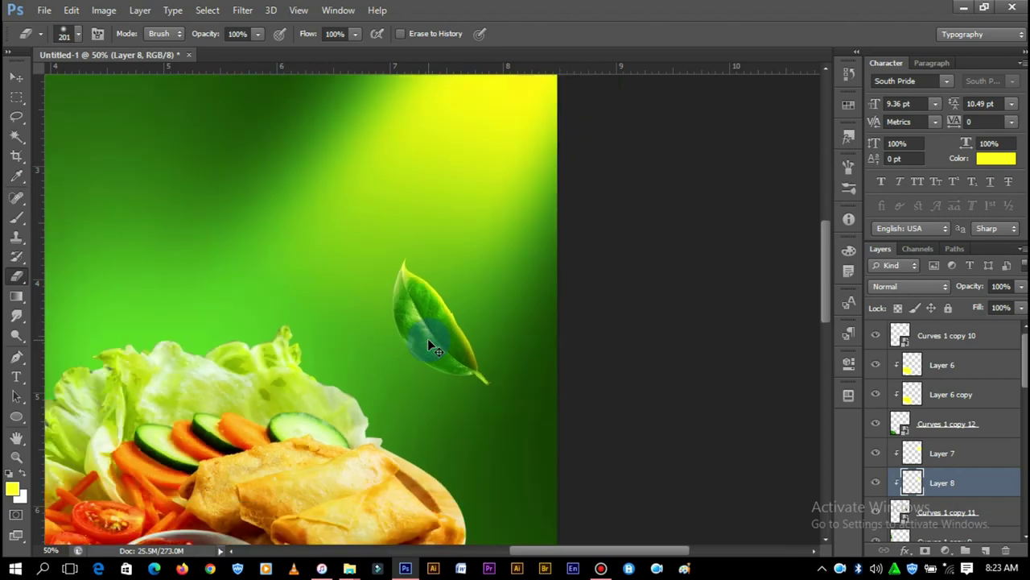
pyautogui.hotkey('ctrl', '-')
pyautogui.hotkey('ctrl', '-')
pyautogui.hotkey('ctrl', '+')
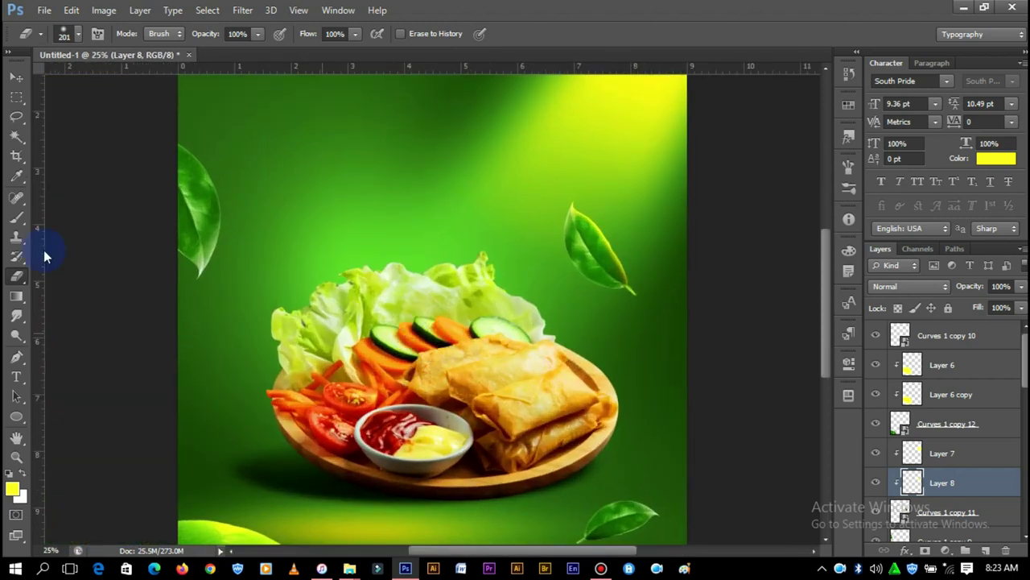
pyautogui.click(15, 78)
pyautogui.click(768, 258)
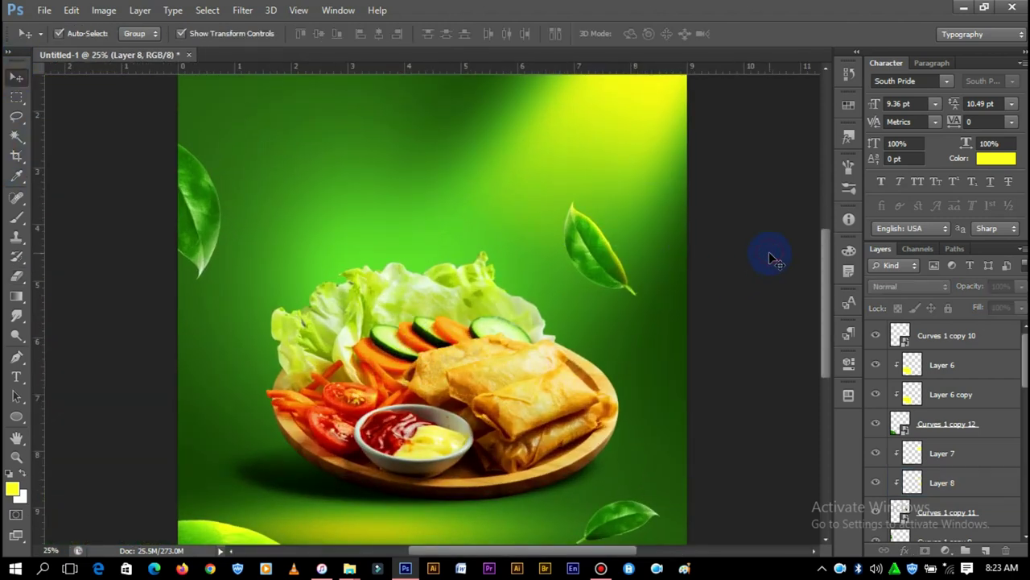
# Save the poster in Photoshop (*.PSD) format as poste168.psd.
pyautogui.hotkey('ctrl', '-')
pyautogui.hotkey('ctrl', 's')
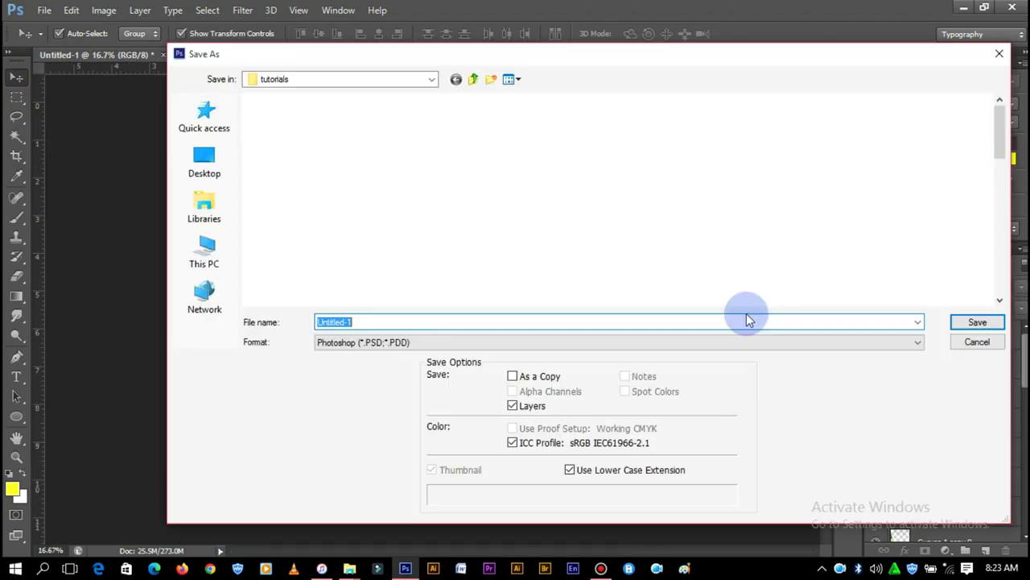
pyautogui.moveTo(1000, 110); pyautogui.dragTo(1001, 269)
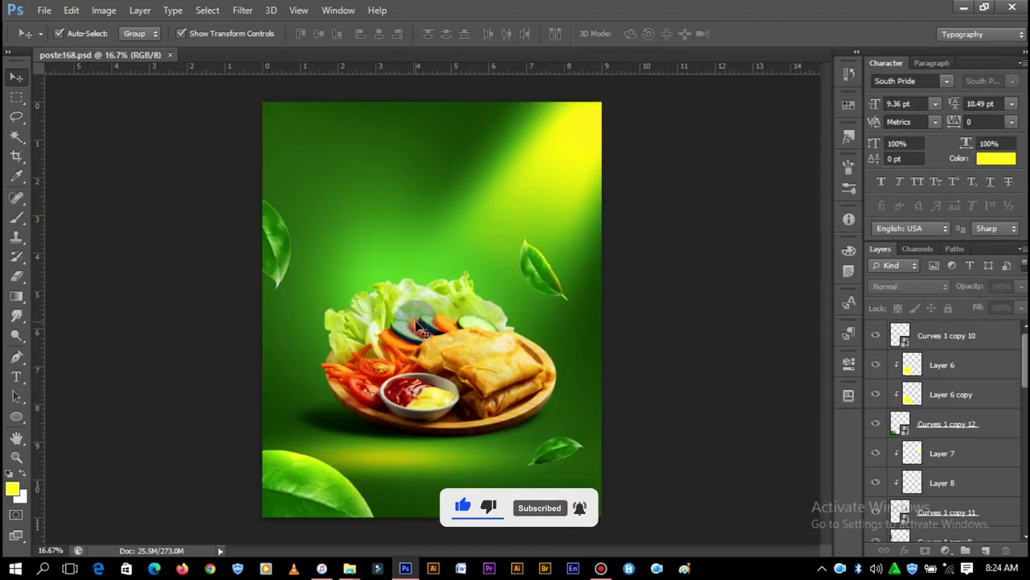
# Clip Layer 9 to the upper-left leaf and paint a yellow edge highlight with the Brush.
pyautogui.scroll(1, 418, 326)
pyautogui.scroll(1, 417, 326)
pyautogui.click(984, 506)
pyautogui.scroll(-1, 966, 483)
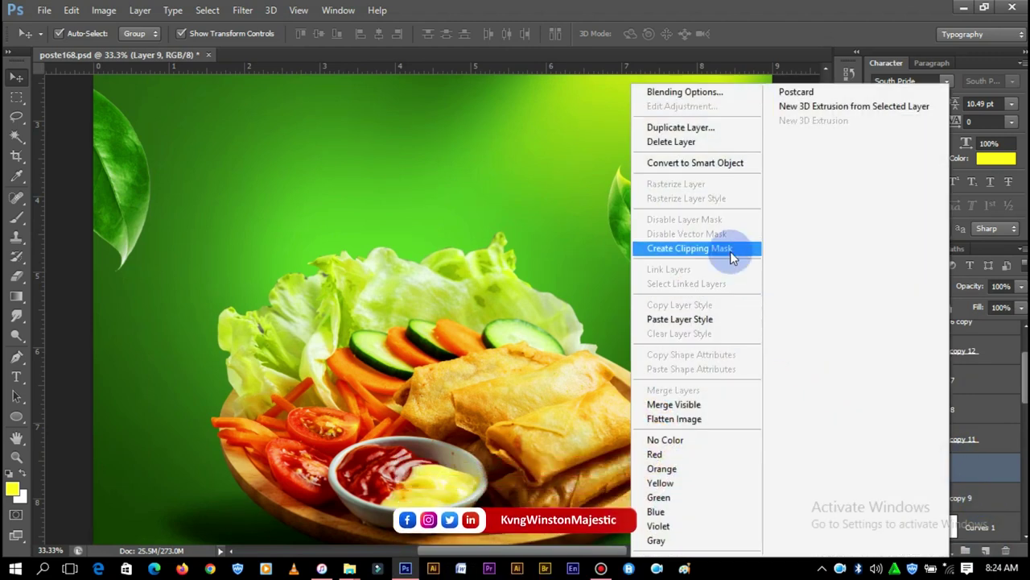
pyautogui.click(725, 248)
pyautogui.click(12, 488)
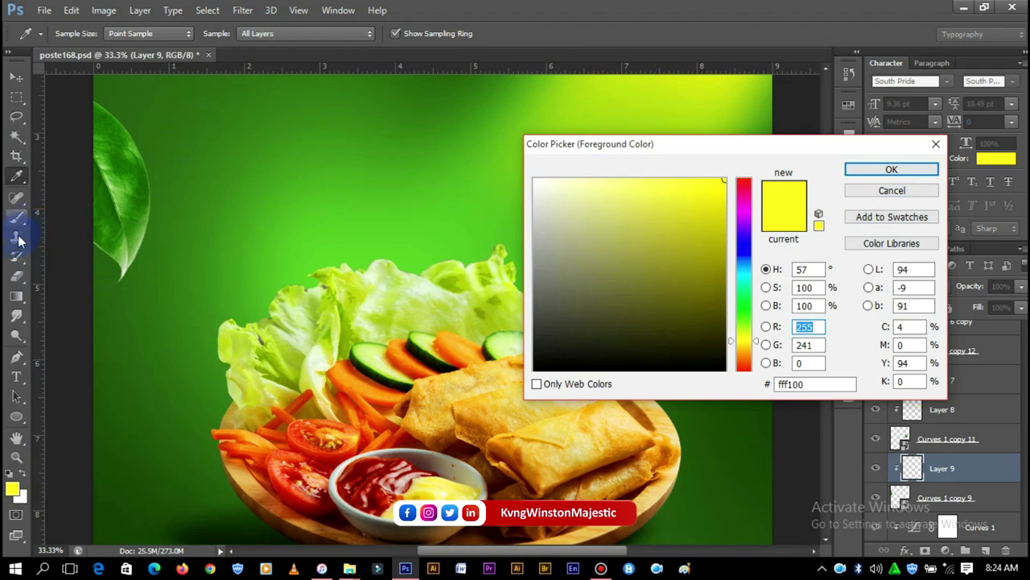
pyautogui.click(891, 169)
pyautogui.press('v')
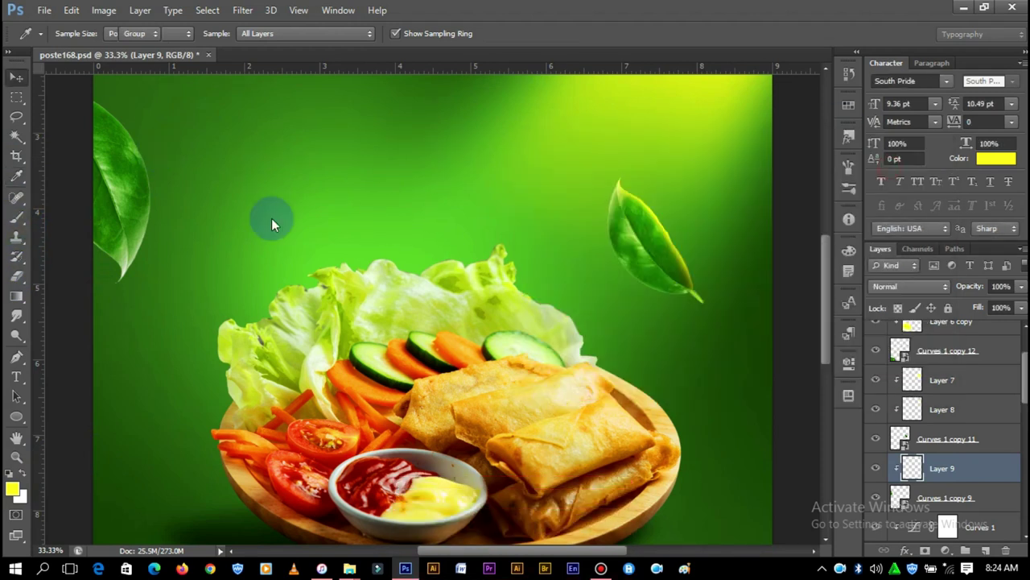
pyautogui.press('v')
pyautogui.click(16, 216)
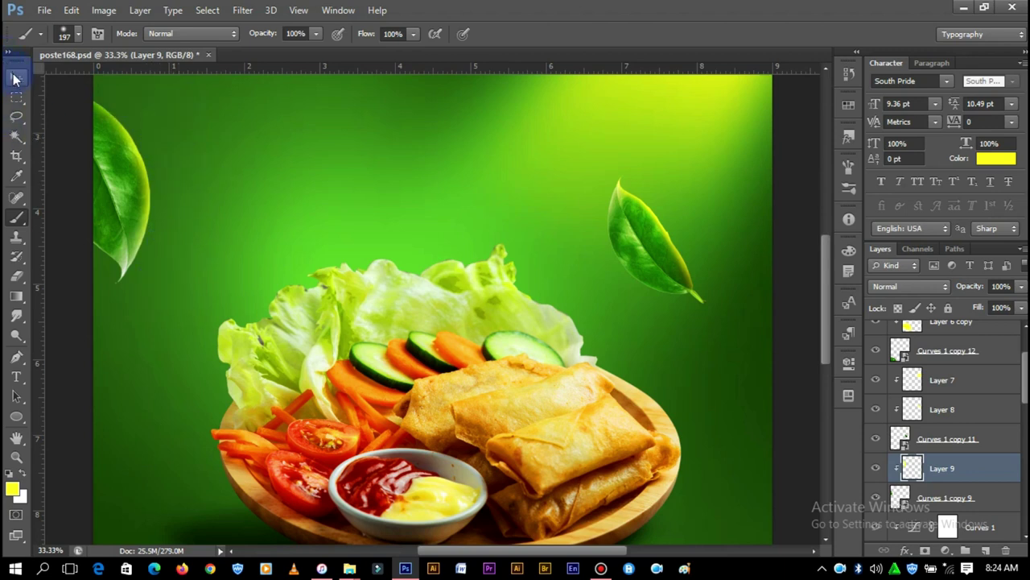
# Duplicate Layer 9, blend it in Overlay, and set the copy's fill to 65%.
pyautogui.click(15, 78)
pyautogui.hotkey('ctrl', 'j')
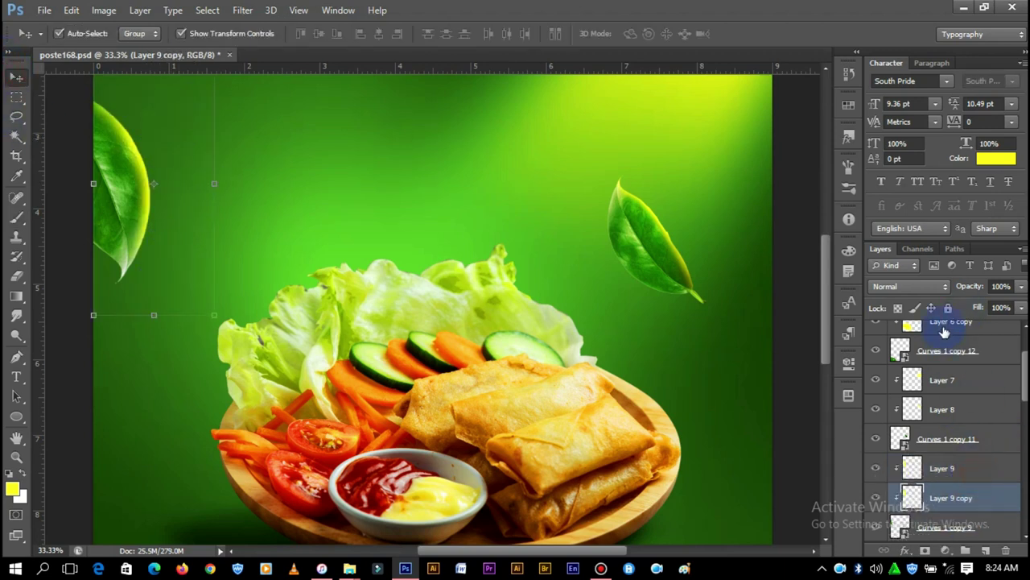
pyautogui.click(910, 286)
pyautogui.click(882, 187)
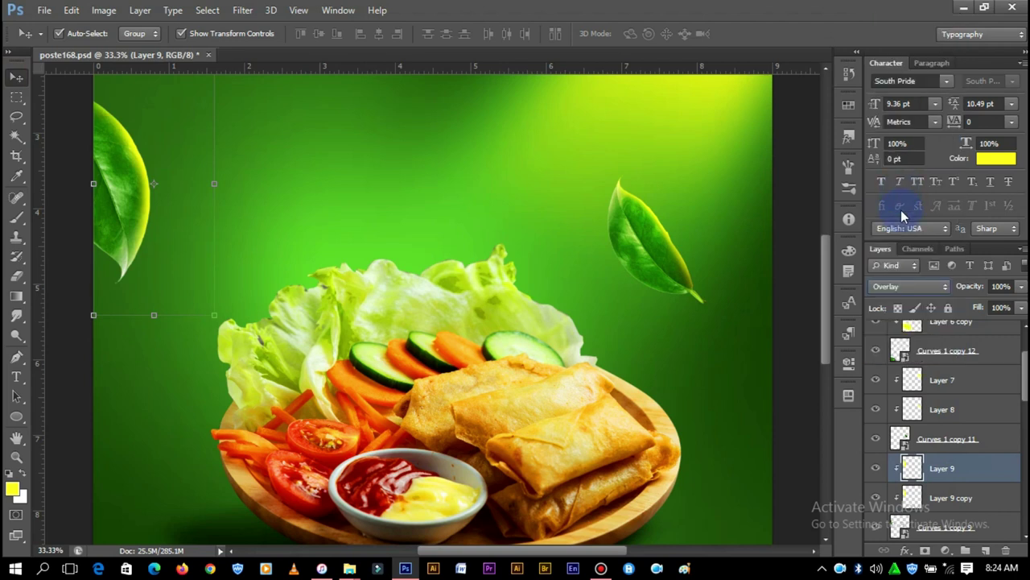
pyautogui.click(966, 497)
pyautogui.click(1022, 308)
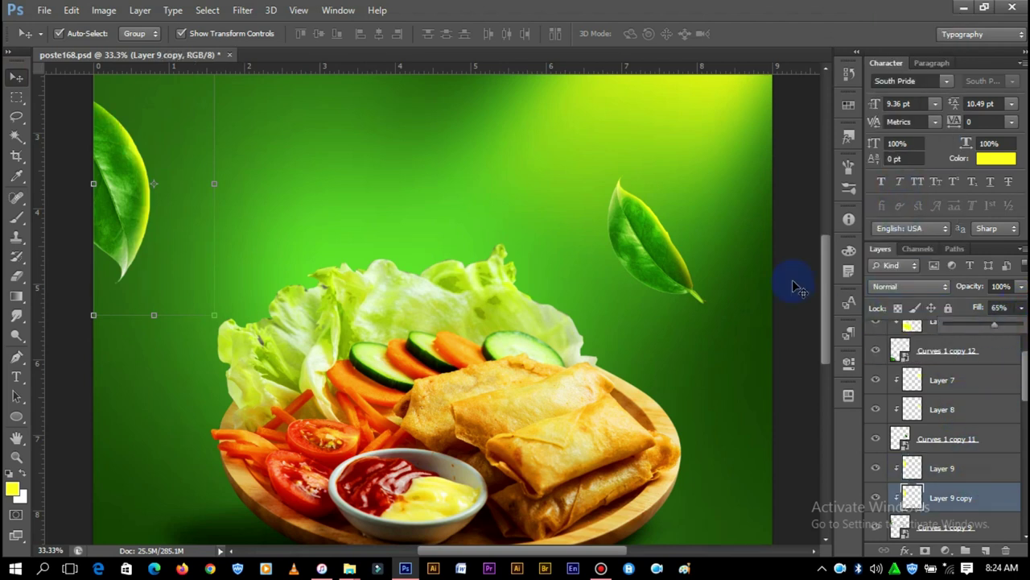
pyautogui.click(795, 209)
pyautogui.hotkey('ctrl', '-')
pyautogui.hotkey('ctrl', '-')
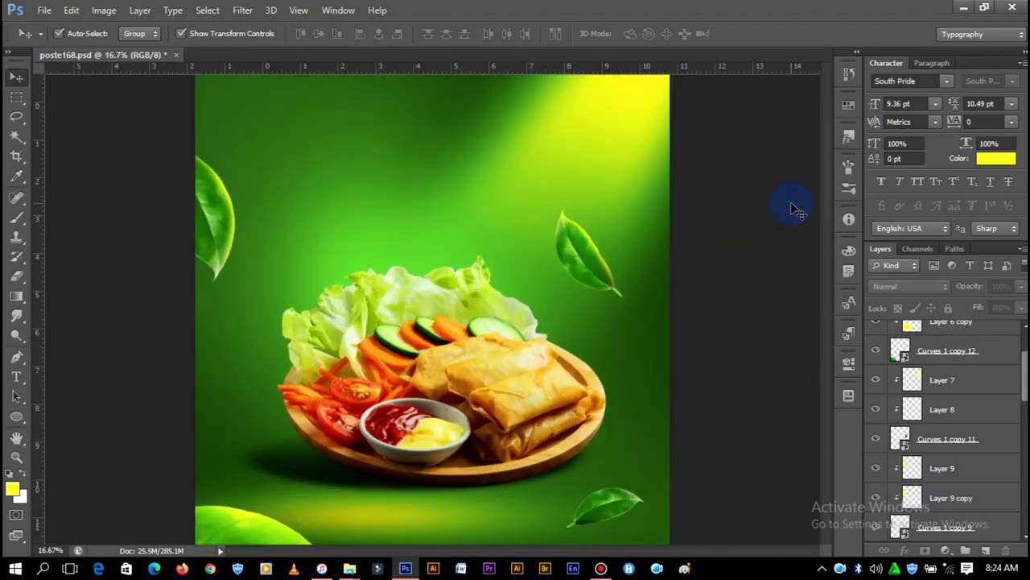
pyautogui.hotkey('ctrl', '+')
# Add Layer 10 clipped to the small lower-right leaf and brush yellow onto it.
pyautogui.scroll(-1, 793, 211)
pyautogui.scroll(-3, 781, 213)
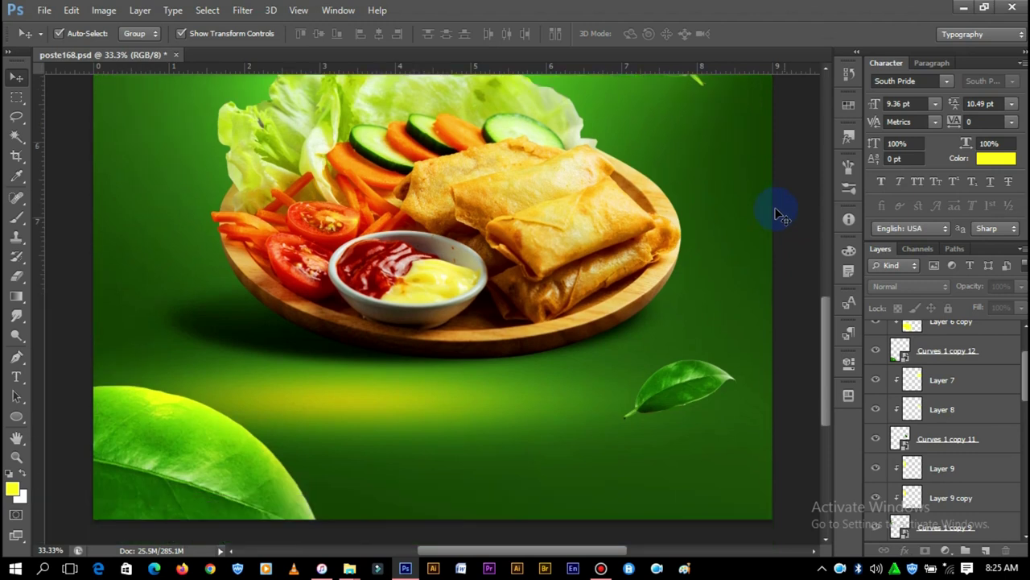
pyautogui.click(692, 382)
pyautogui.click(985, 552)
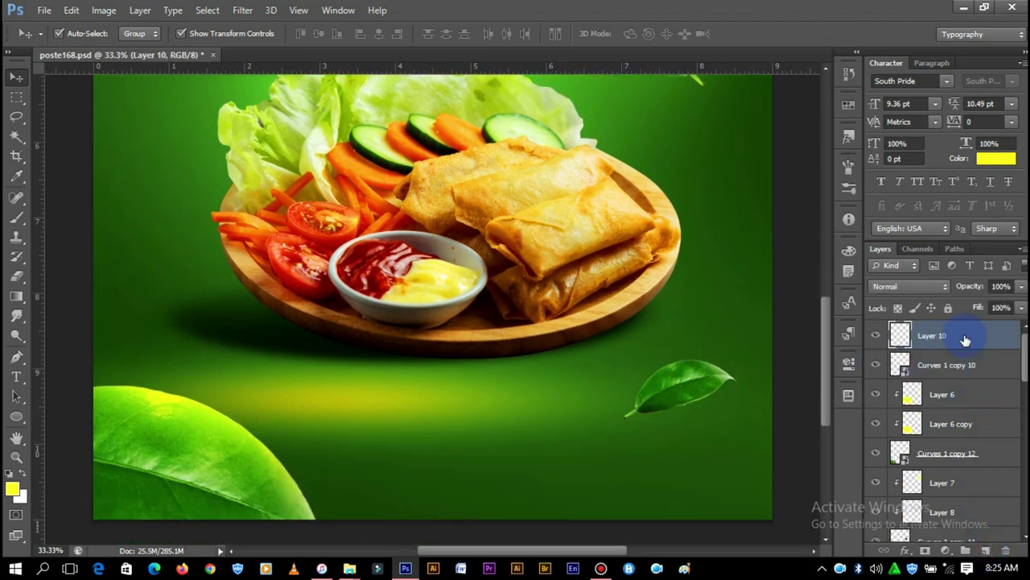
pyautogui.rightClick(945, 334)
pyautogui.click(717, 246)
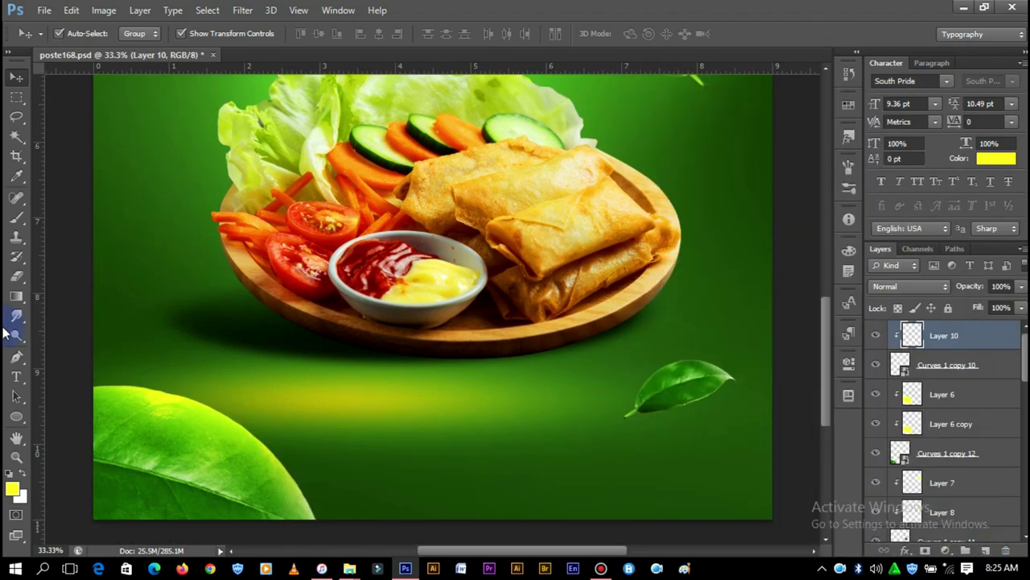
pyautogui.click(13, 217)
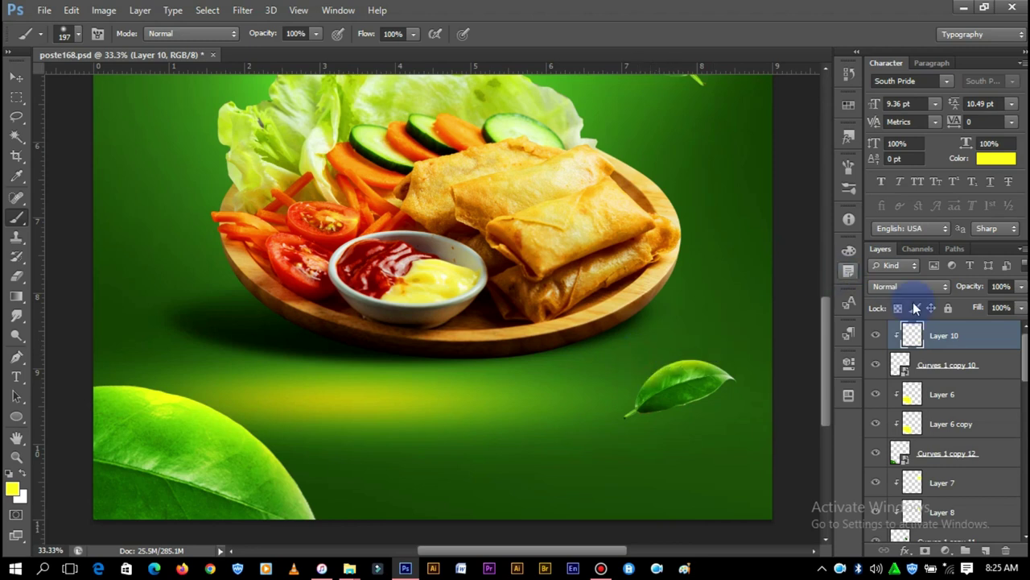
# Duplicate Layer 10, set the copy to Overlay, and move it above Layer 10.
pyautogui.click(962, 364)
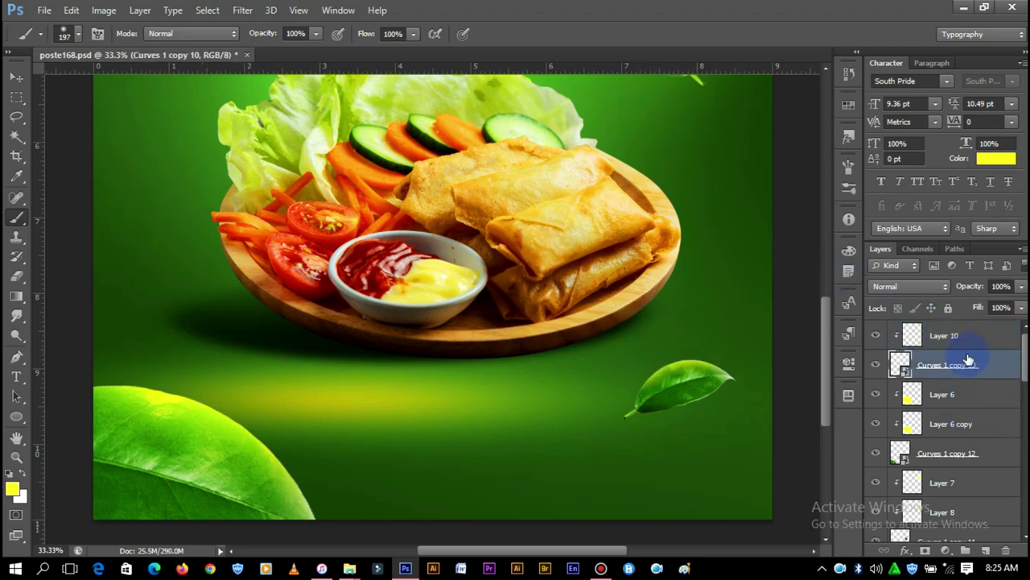
pyautogui.click(946, 331)
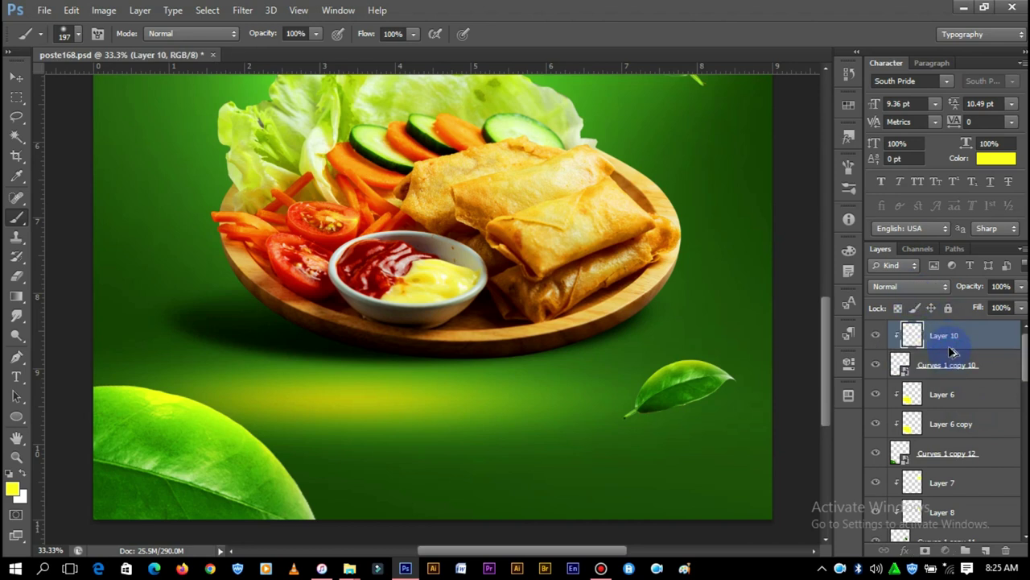
pyautogui.hotkey('ctrl', 'j')
pyautogui.click(917, 287)
pyautogui.click(906, 191)
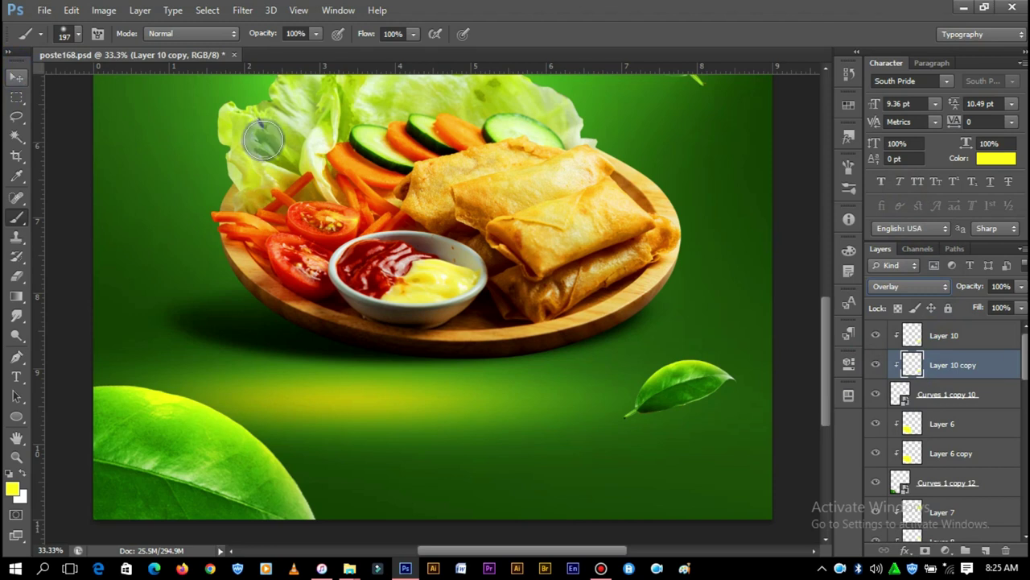
pyautogui.moveTo(931, 330); pyautogui.dragTo(957, 327)
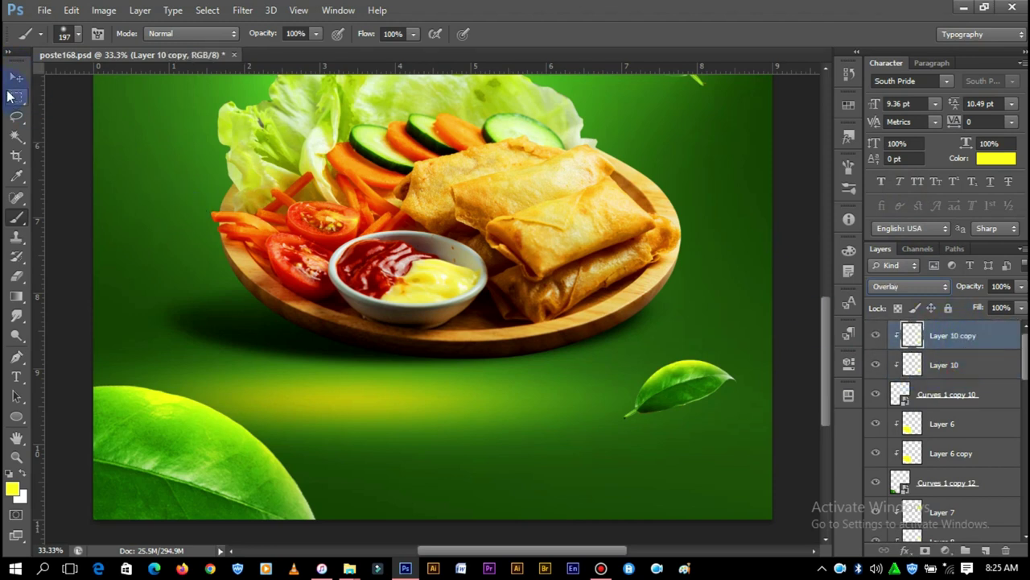
# Erase part of the yellow highlight across the leaf with the Eraser.
pyautogui.click(17, 276)
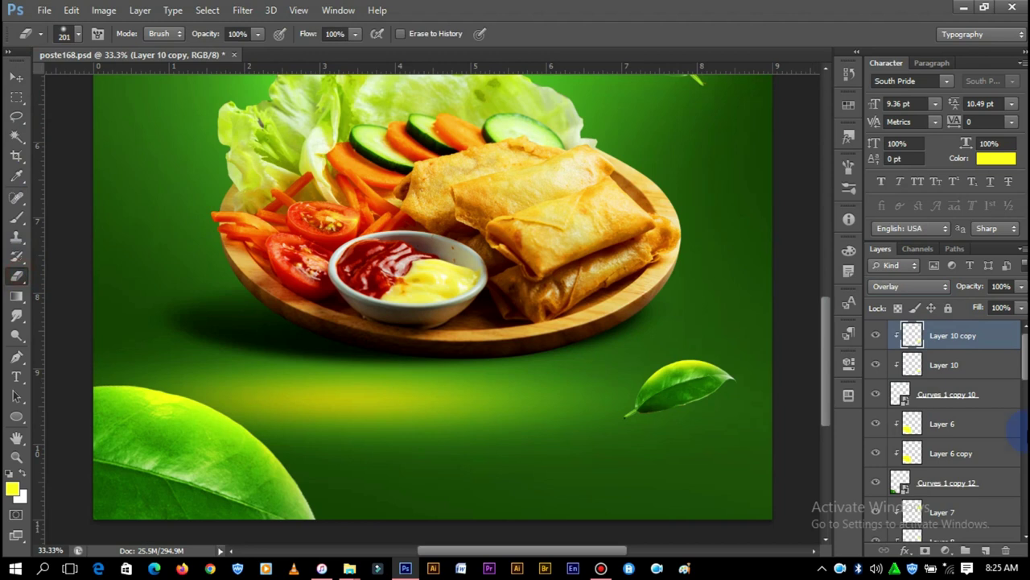
pyautogui.rightClick(685, 374)
pyautogui.press('Return')
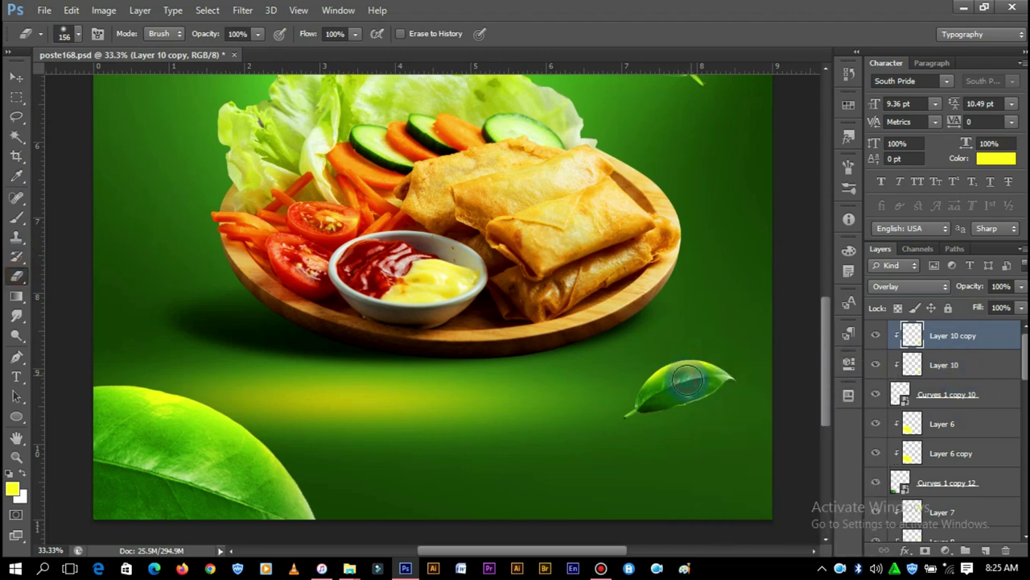
pyautogui.moveTo(709, 380); pyautogui.dragTo(660, 385)
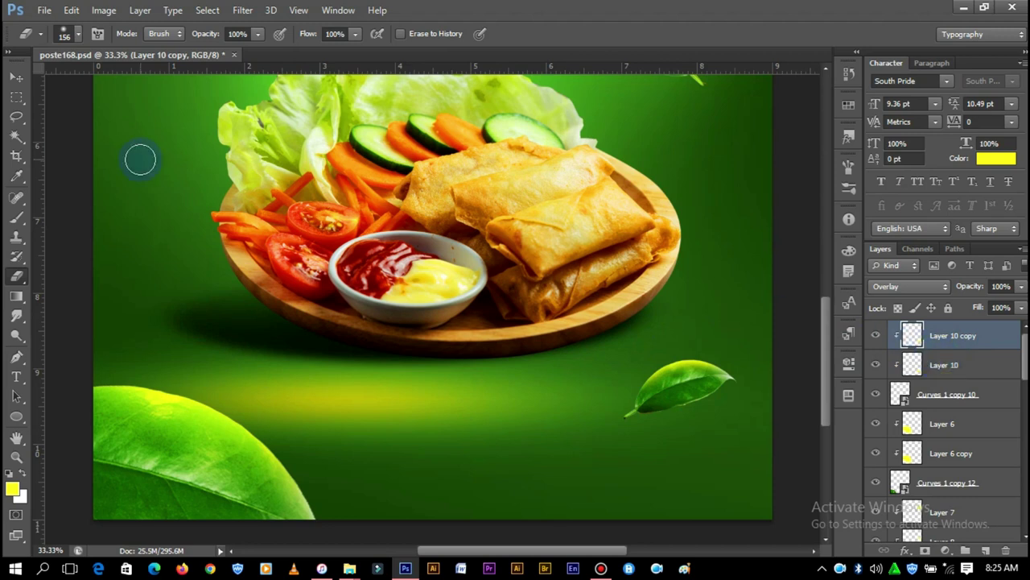
# Undo the last eraser stroke, select Layer 10 with the Move tool, and zoom out to the full poster.
pyautogui.click(79, 9)
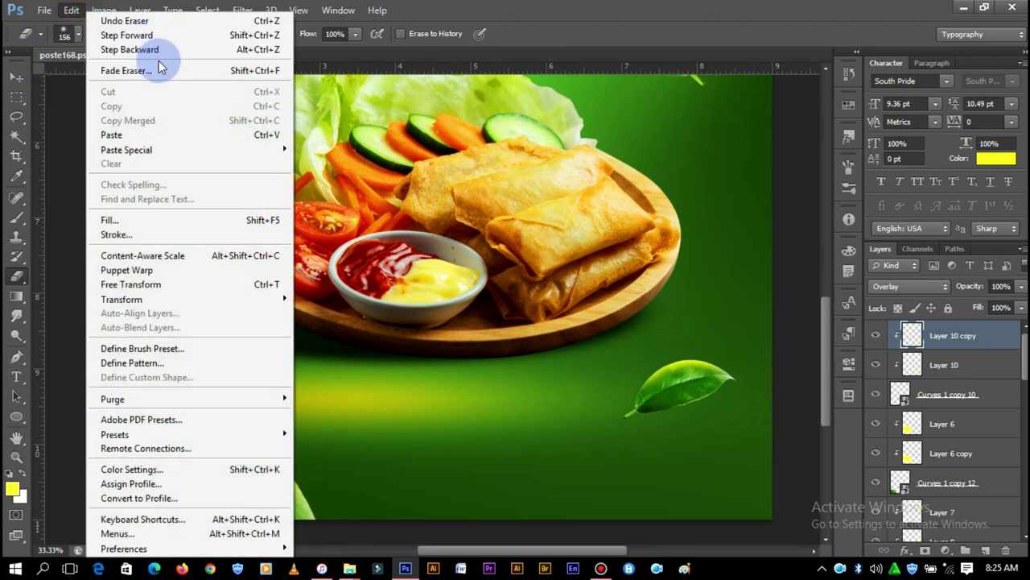
pyautogui.click(160, 49)
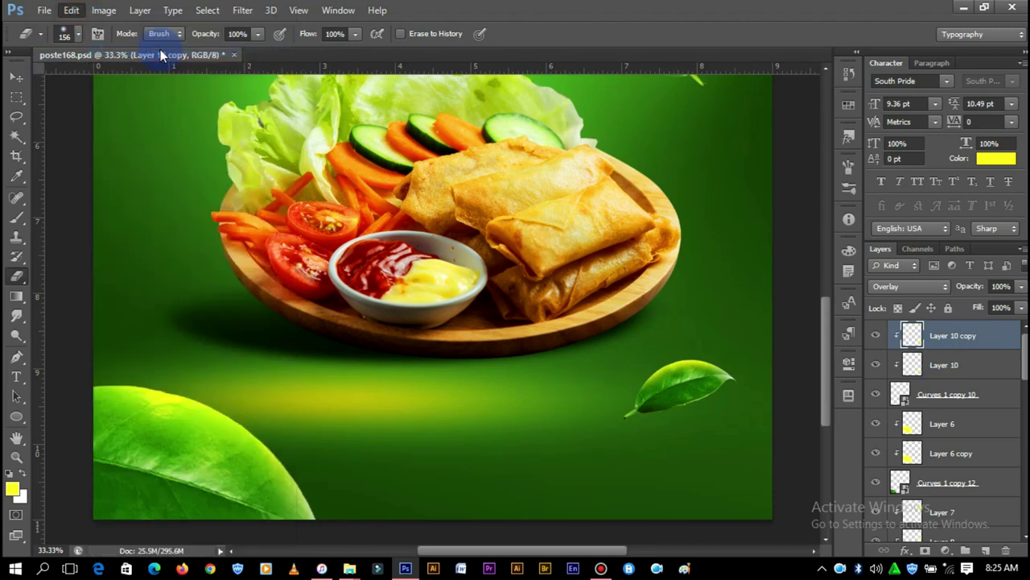
pyautogui.click(888, 364)
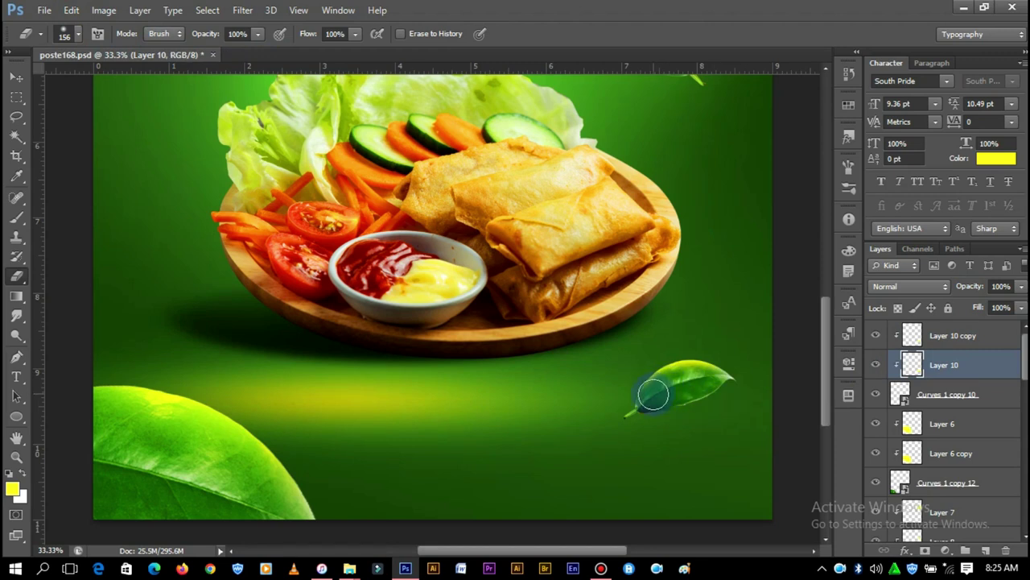
pyautogui.click(15, 81)
pyautogui.scroll(5, 817, 135)
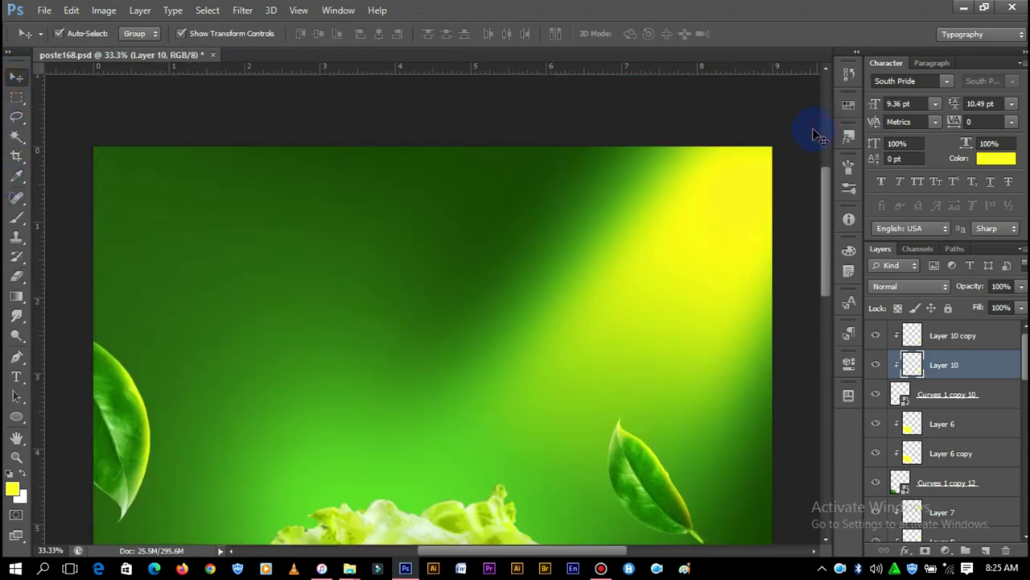
pyautogui.click(793, 143)
pyautogui.hotkey('ctrl', '-')
pyautogui.hotkey('ctrl', '-')
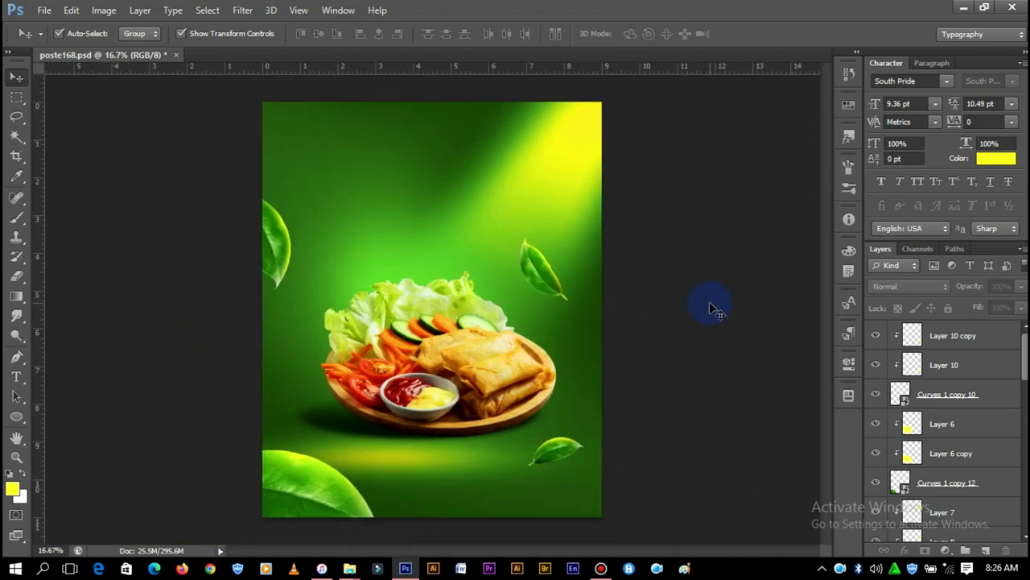
# Duplicate Layer 6, Layer 6 copy and Curves 1 copy 12, shrinking the copy to about 54%.
pyautogui.hotkey('ctrl', '-')
pyautogui.hotkey('ctrl', '+')
pyautogui.hotkey('ctrl', '+')
pyautogui.hotkey('ctrl', '-')
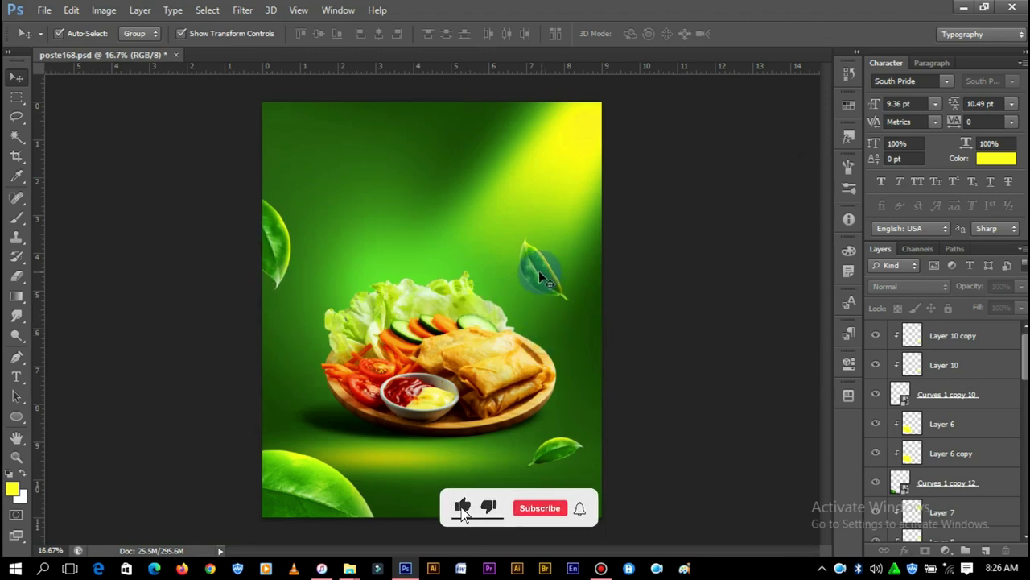
pyautogui.click(315, 472)
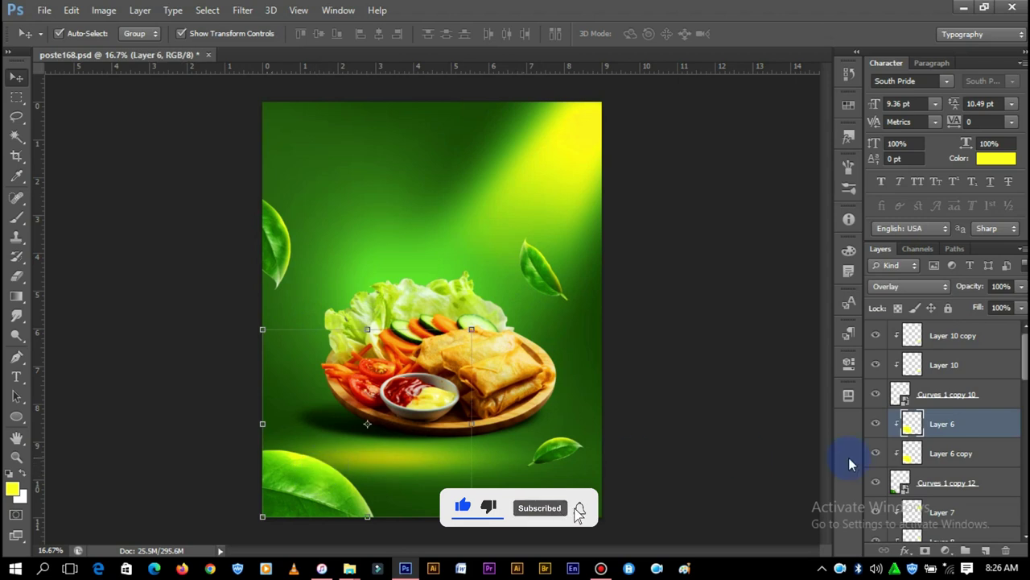
pyautogui.scroll(-1, 960, 425)
pyautogui.keyDown('shift'); pyautogui.click(945, 449); pyautogui.keyUp('shift')
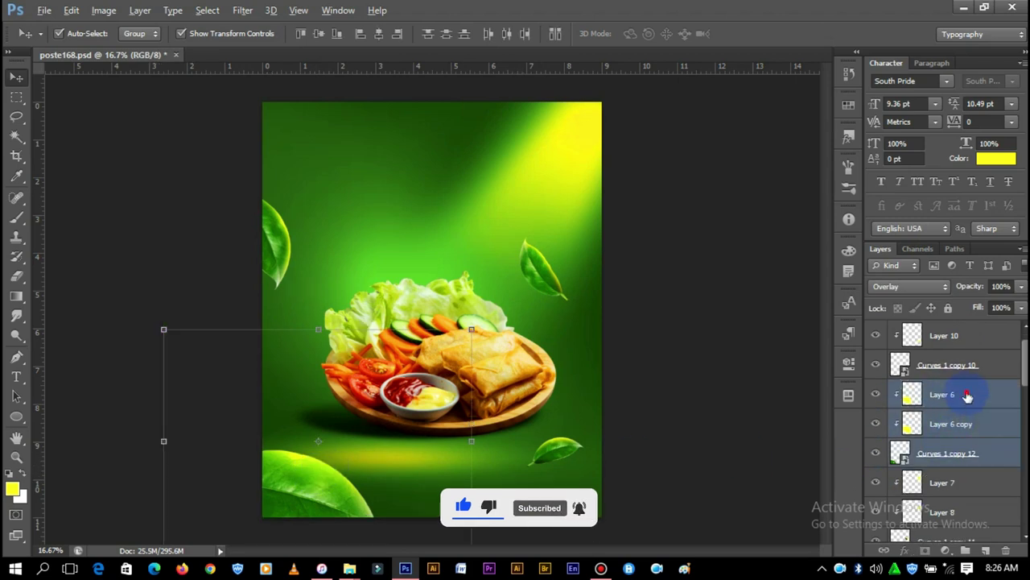
pyautogui.hotkey('ctrl', 'j')
pyautogui.hotkey('ctrl', 't')
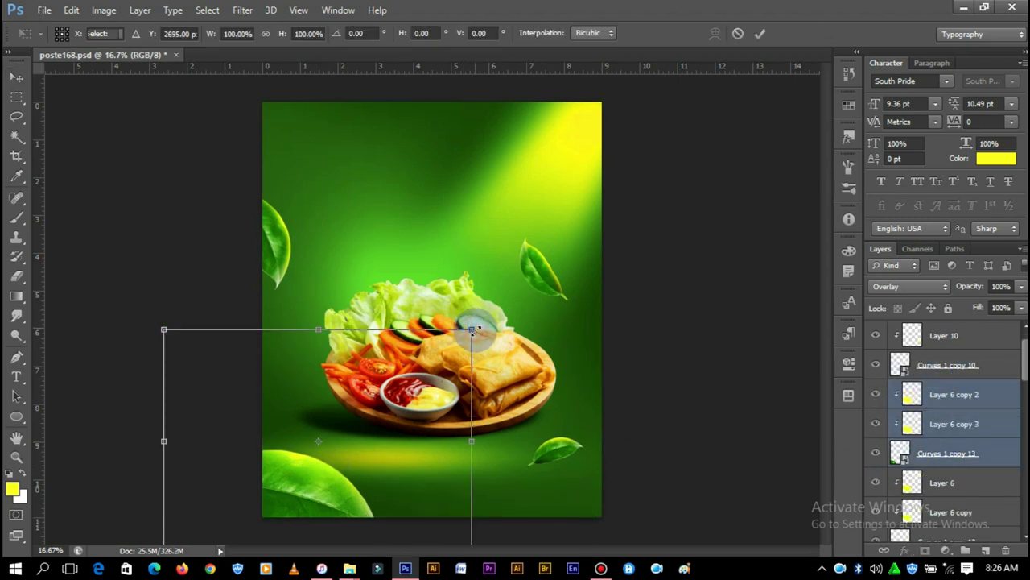
pyautogui.moveTo(471, 329); pyautogui.dragTo(400, 381)
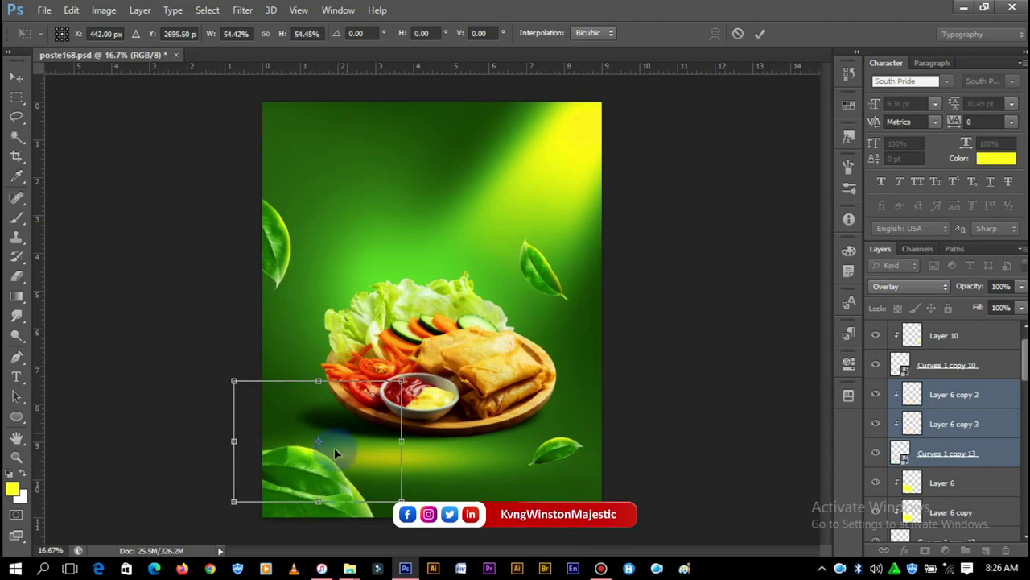
pyautogui.moveTo(336, 453); pyautogui.dragTo(414, 281)
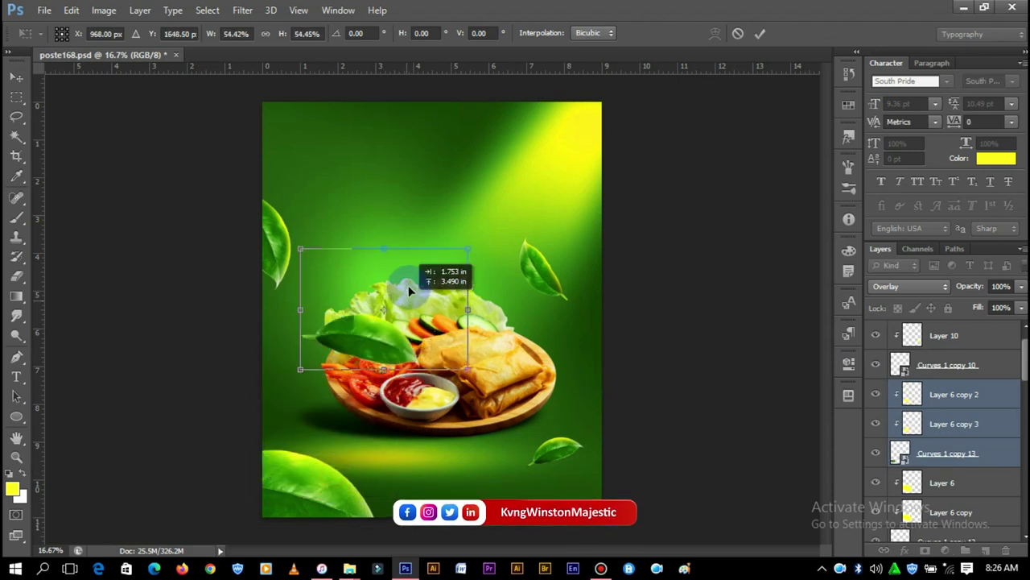
pyautogui.click(767, 41)
# Rotate the small leaf about -18.59° and shrink it to about 53% near the sauce bowl.
pyautogui.scroll(-3, 965, 395)
pyautogui.scroll(-2, 942, 418)
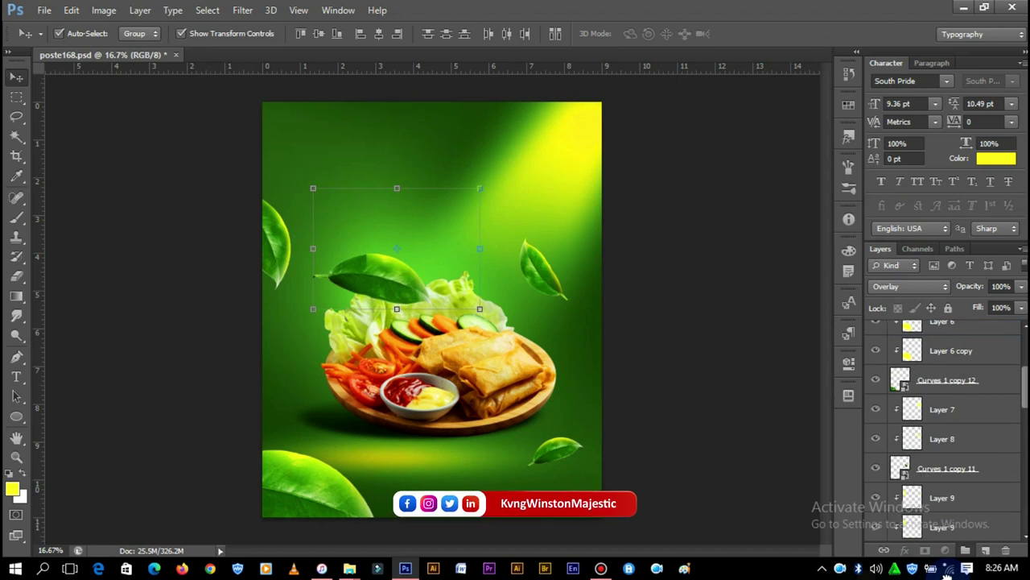
pyautogui.moveTo(965, 338); pyautogui.dragTo(935, 378)
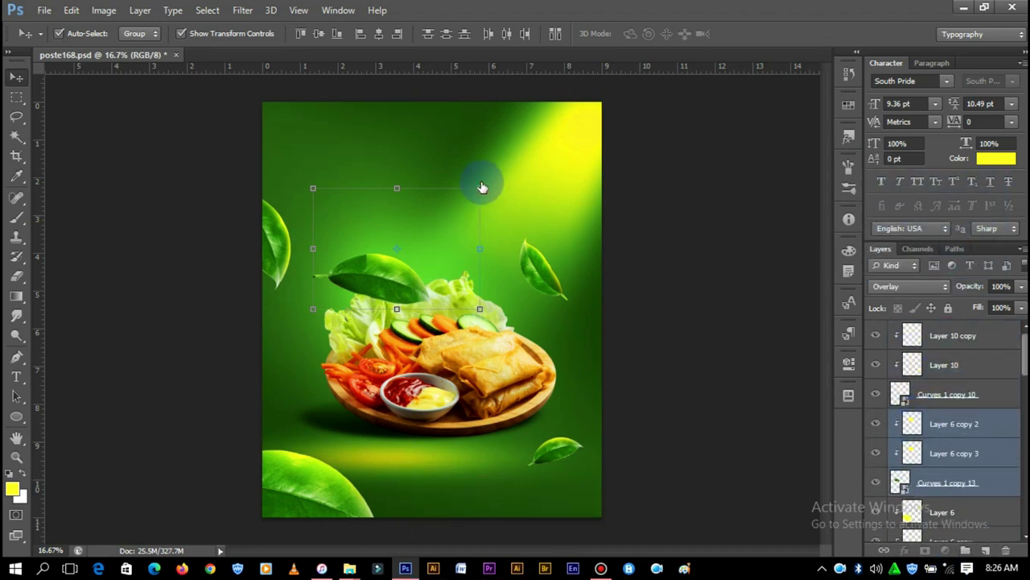
pyautogui.hotkey('ctrl', 't')
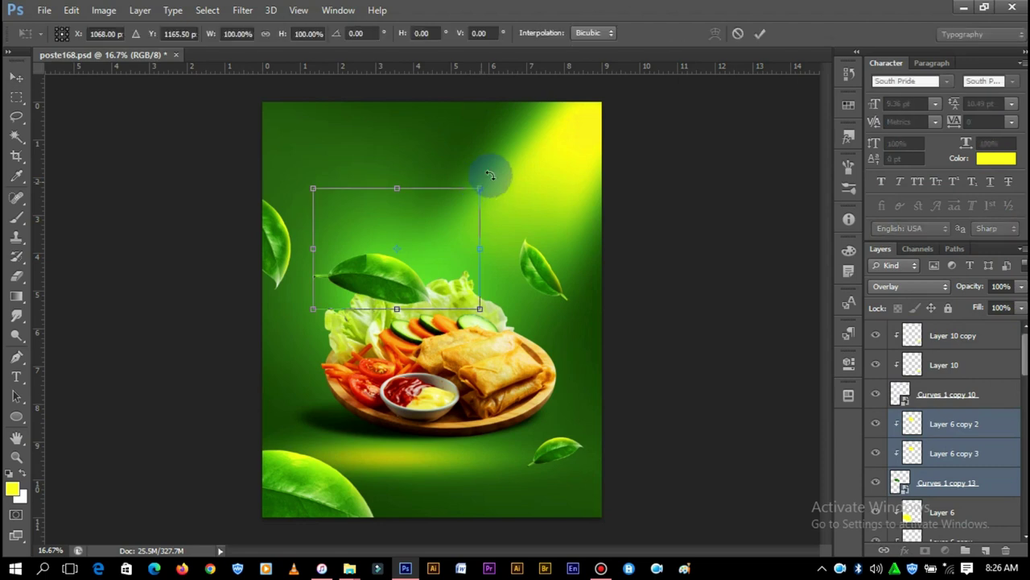
pyautogui.moveTo(494, 173); pyautogui.dragTo(463, 144)
pyautogui.moveTo(433, 243)
pyautogui.mouseDown()
pyautogui.moveTo(396, 377)
pyautogui.moveTo(396, 364)
pyautogui.mouseUp()
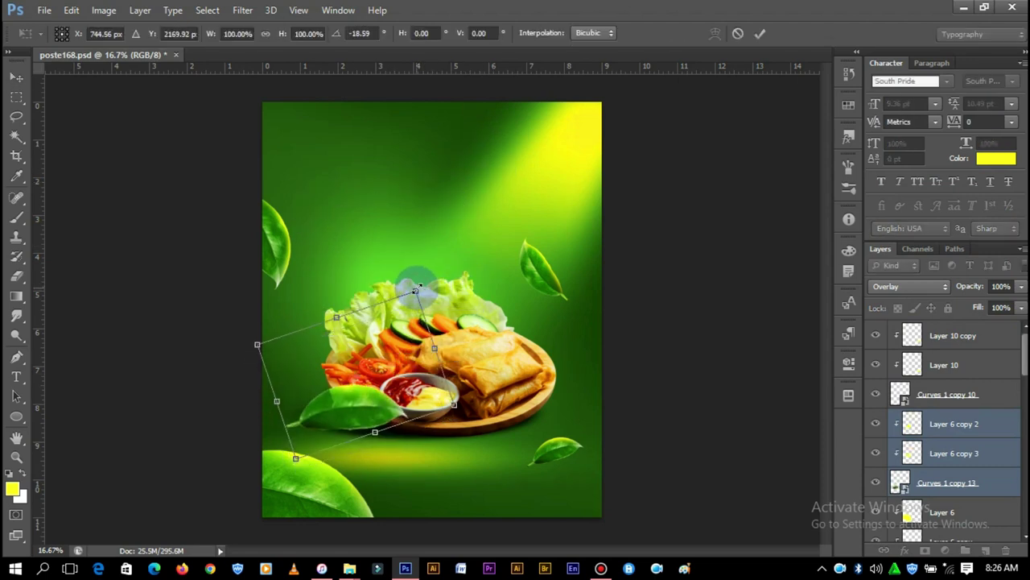
pyautogui.moveTo(419, 286); pyautogui.dragTo(385, 338)
pyautogui.moveTo(379, 378); pyautogui.dragTo(384, 427)
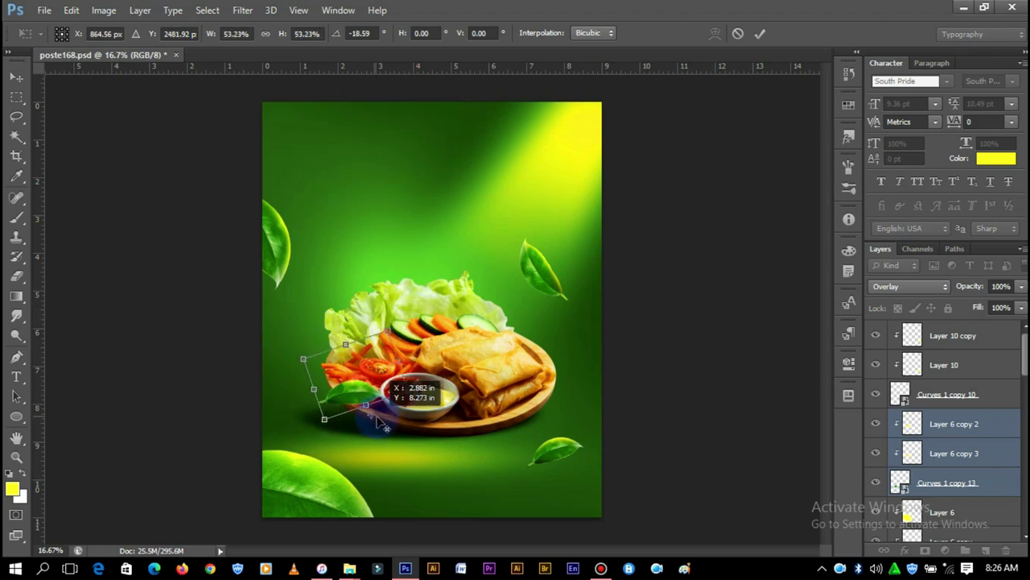
pyautogui.click(761, 40)
# Position the small leaf just below the sauce bowl, keeping its rotation unchanged.
pyautogui.moveTo(368, 386)
pyautogui.mouseDown()
pyautogui.moveTo(392, 424)
pyautogui.moveTo(399, 414)
pyautogui.mouseUp()
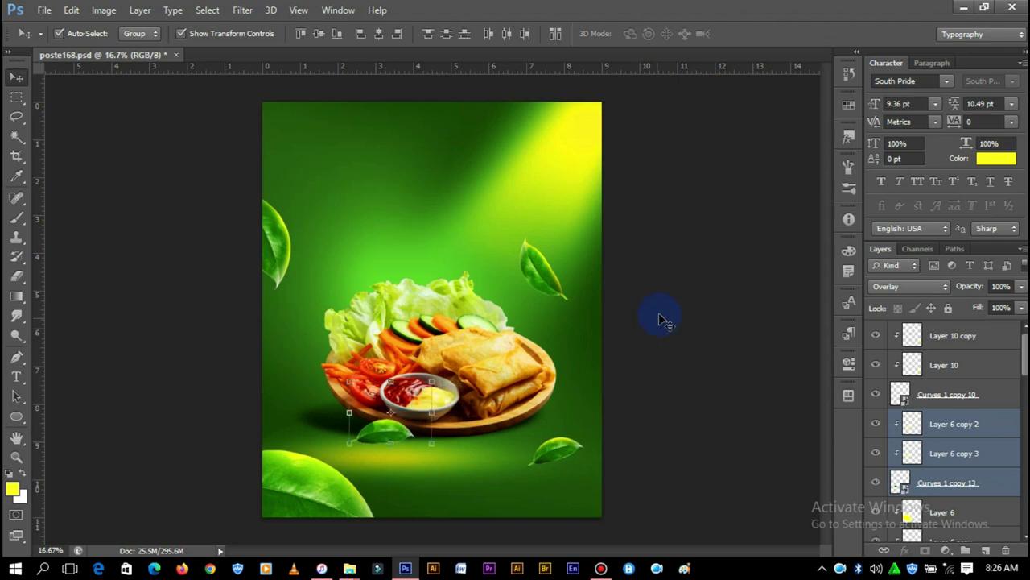
pyautogui.hotkey('ctrl', 't')
pyautogui.moveTo(494, 333)
pyautogui.mouseDown()
pyautogui.moveTo(496, 428)
pyautogui.moveTo(435, 352)
pyautogui.mouseUp()
pyautogui.press('Return')
# Erase the small leaf's stem end on Layer 6 copy 2 so it blends beneath the plate rim.
pyautogui.click(746, 265)
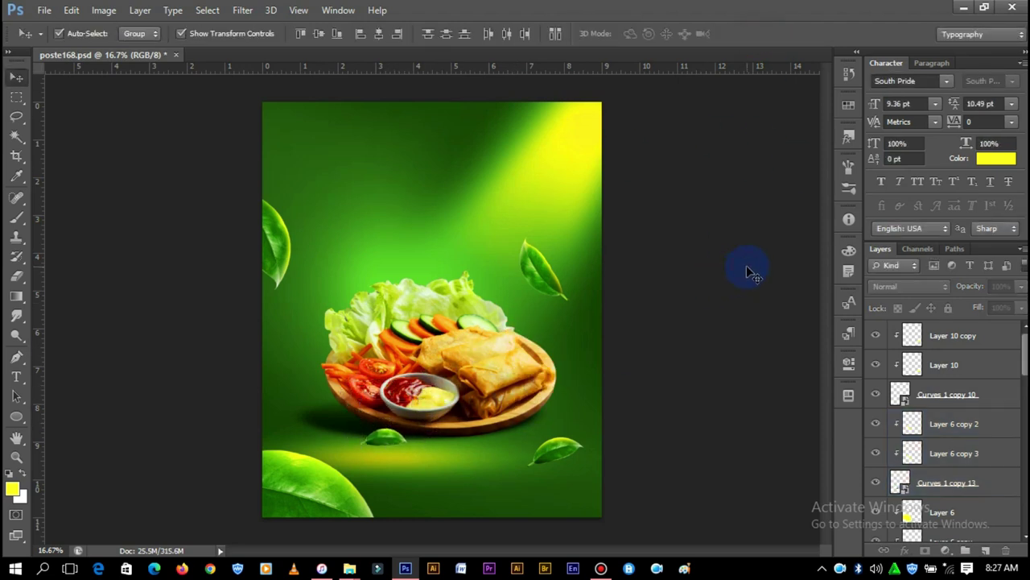
pyautogui.hotkey('ctrl', '+')
pyautogui.hotkey('ctrl', '+')
pyautogui.scroll(-3, 531, 110)
pyautogui.click(920, 420)
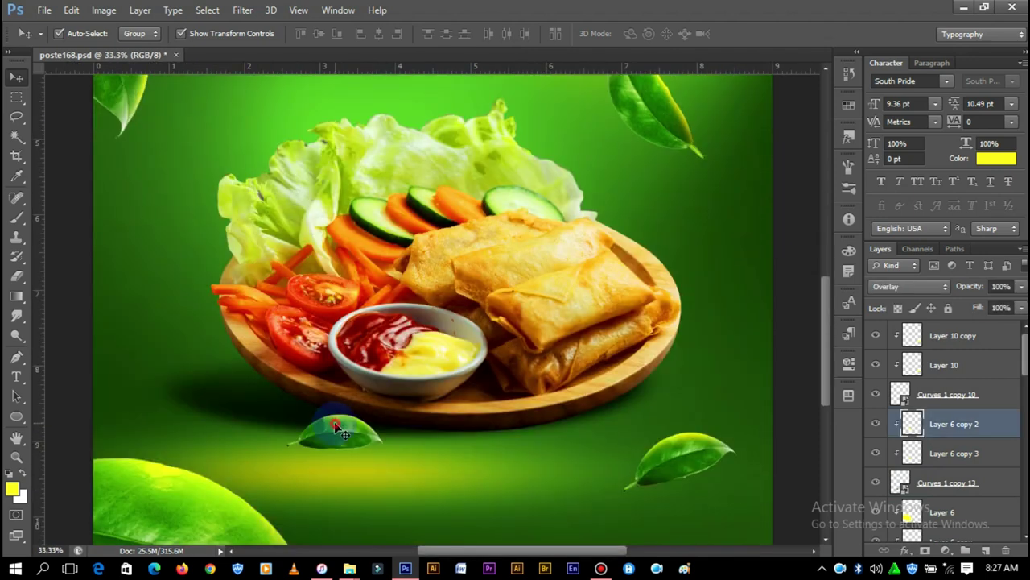
pyautogui.click(918, 446)
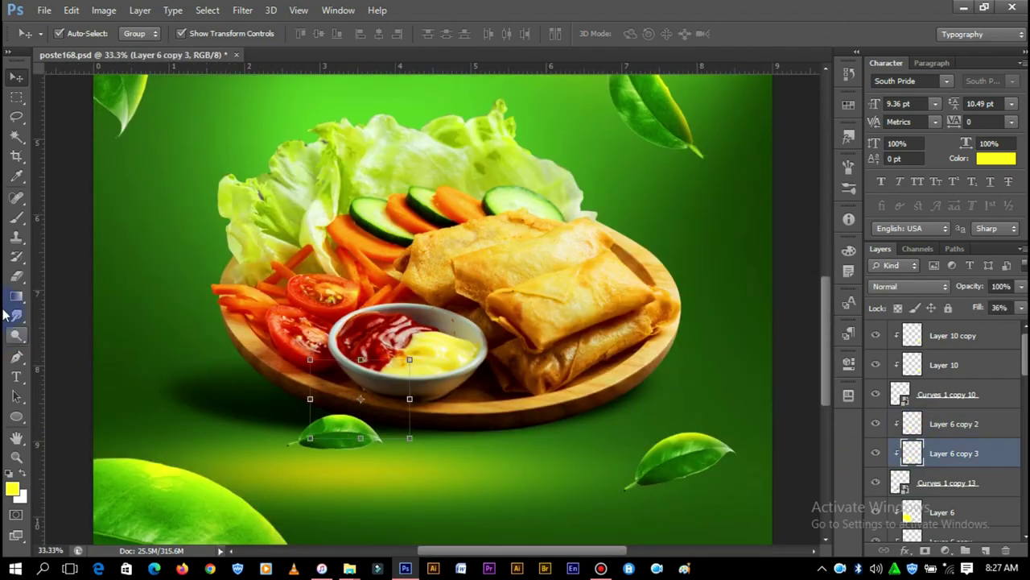
pyautogui.press('e')
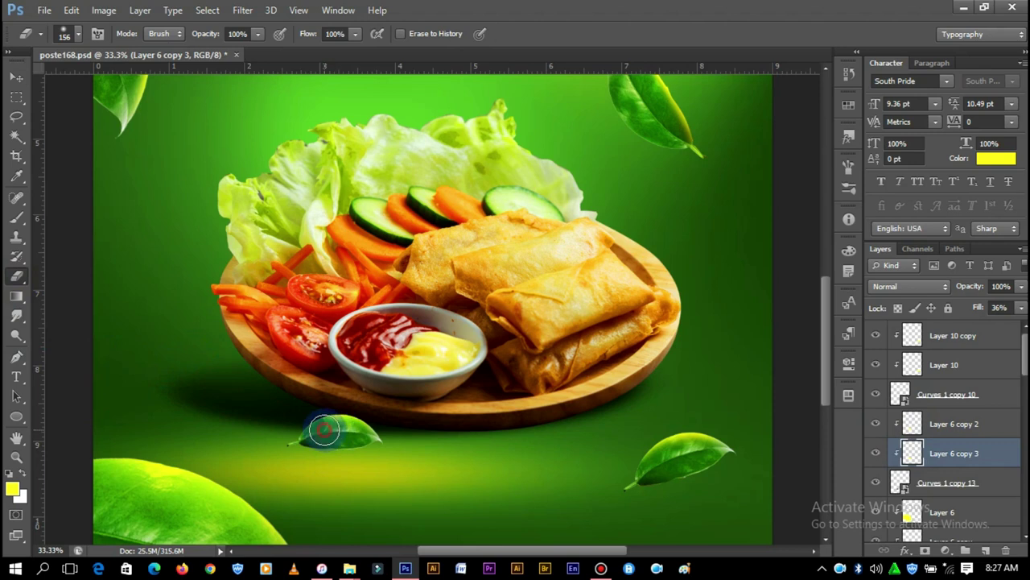
pyautogui.hotkey('alt', ']')
pyautogui.moveTo(315, 433)
pyautogui.mouseDown()
pyautogui.moveTo(328, 456)
pyautogui.moveTo(281, 439)
pyautogui.mouseUp()
pyautogui.click(9, 76)
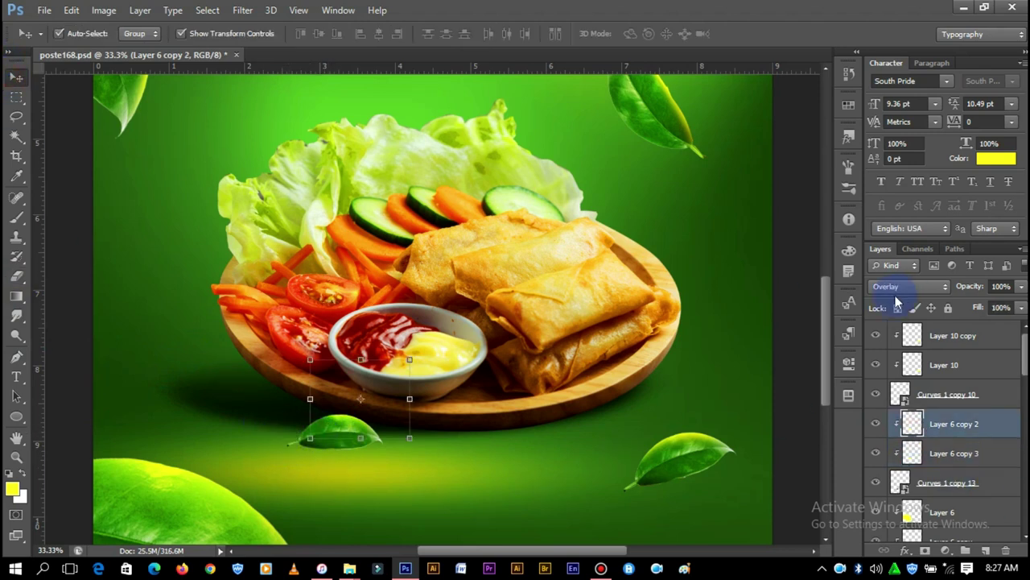
pyautogui.click(814, 205)
pyautogui.scroll(-3, 813, 202)
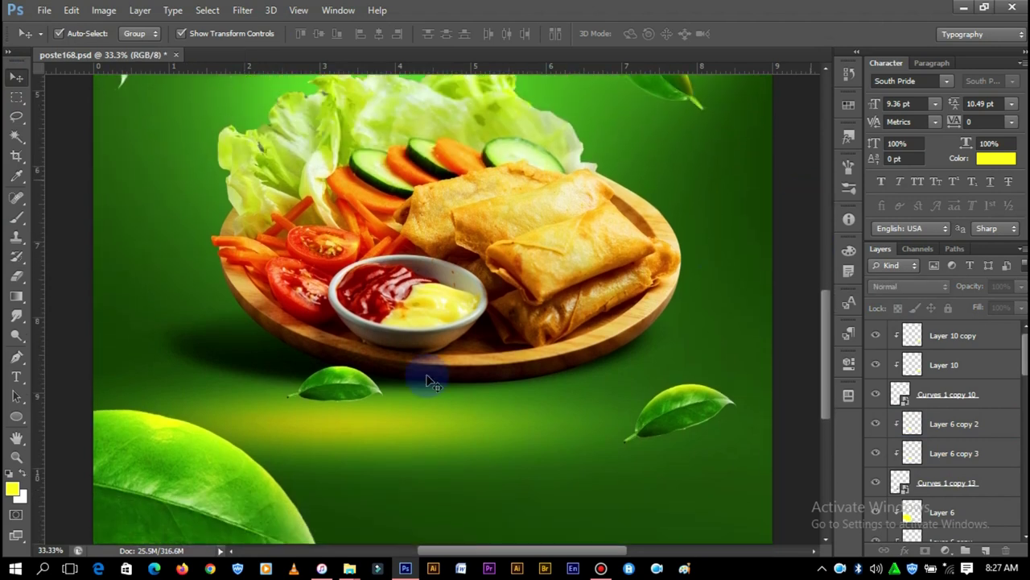
# Set the foreground colour to a near-black dark green (#061300).
pyautogui.click(13, 488)
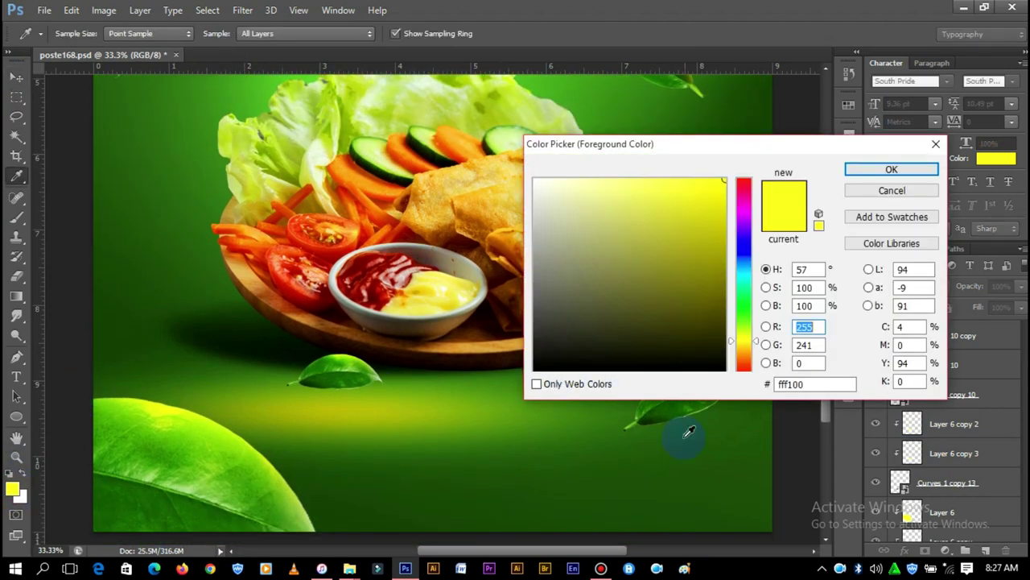
pyautogui.click(686, 492)
pyautogui.moveTo(717, 352); pyautogui.dragTo(724, 357)
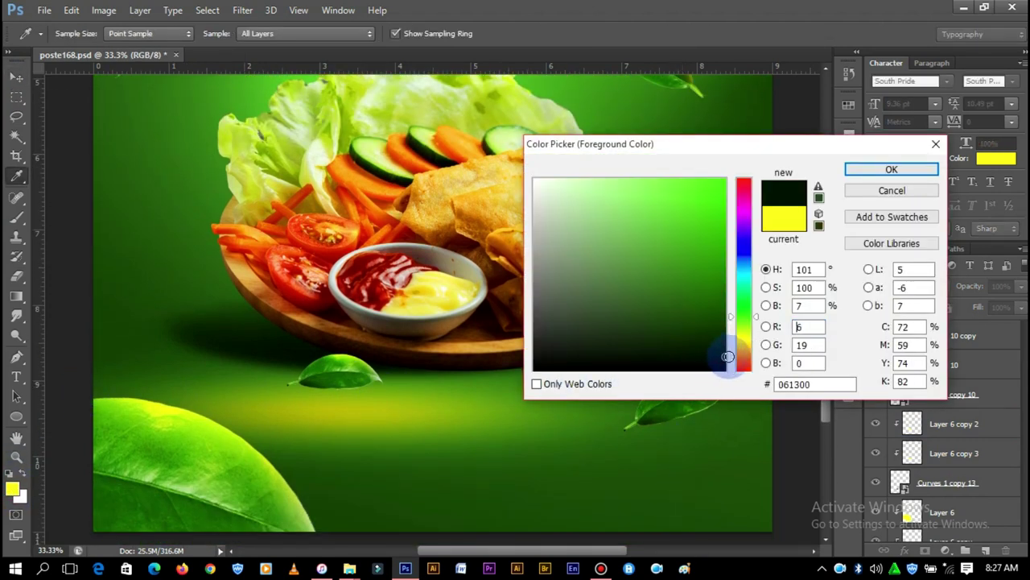
pyautogui.click(890, 171)
# Paint a soft dark green brush dab below the plate on a new Layer 11.
pyautogui.press('v')
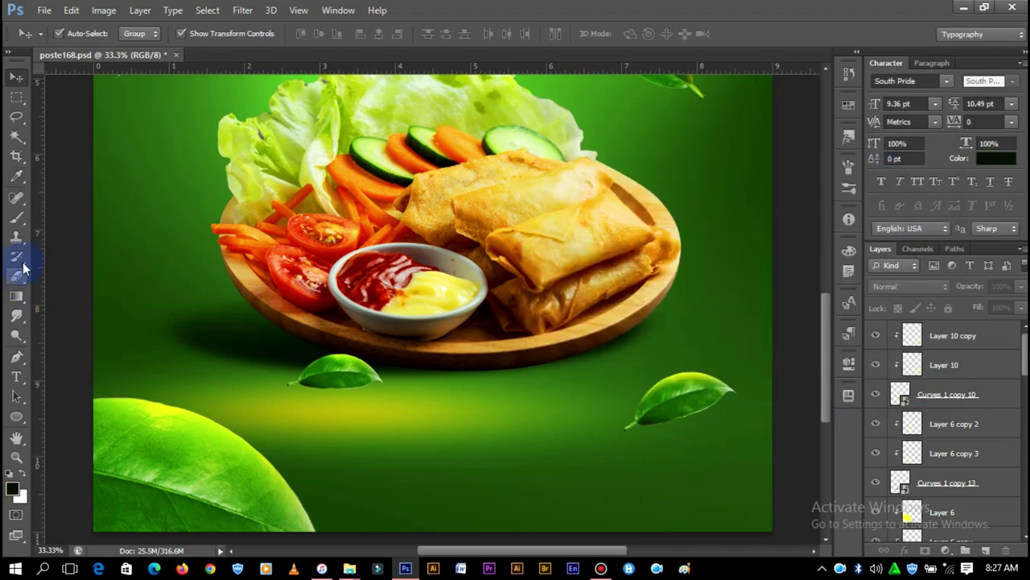
pyautogui.click(22, 222)
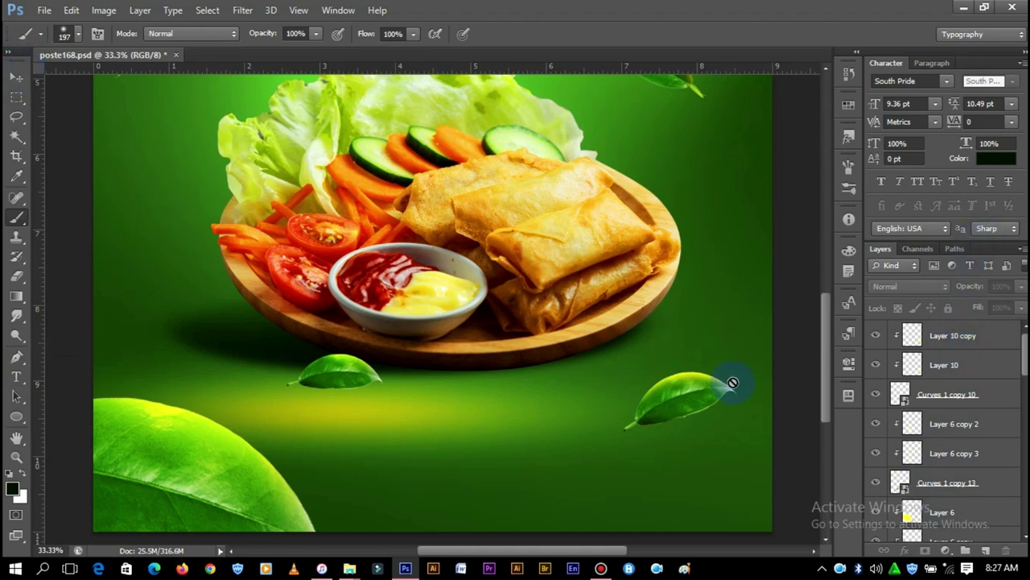
pyautogui.scroll(-3, 975, 483)
pyautogui.scroll(-3, 957, 451)
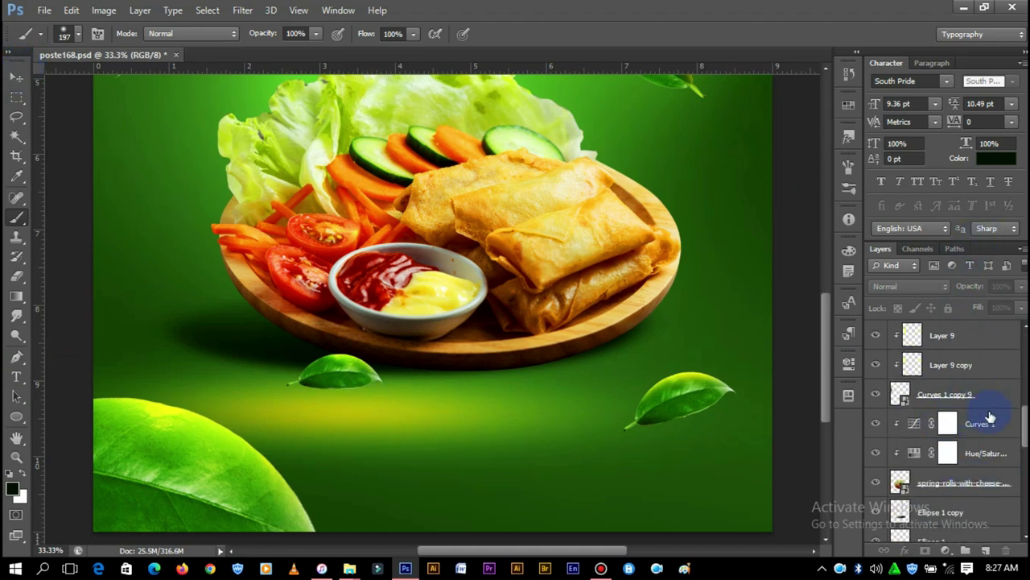
pyautogui.click(985, 550)
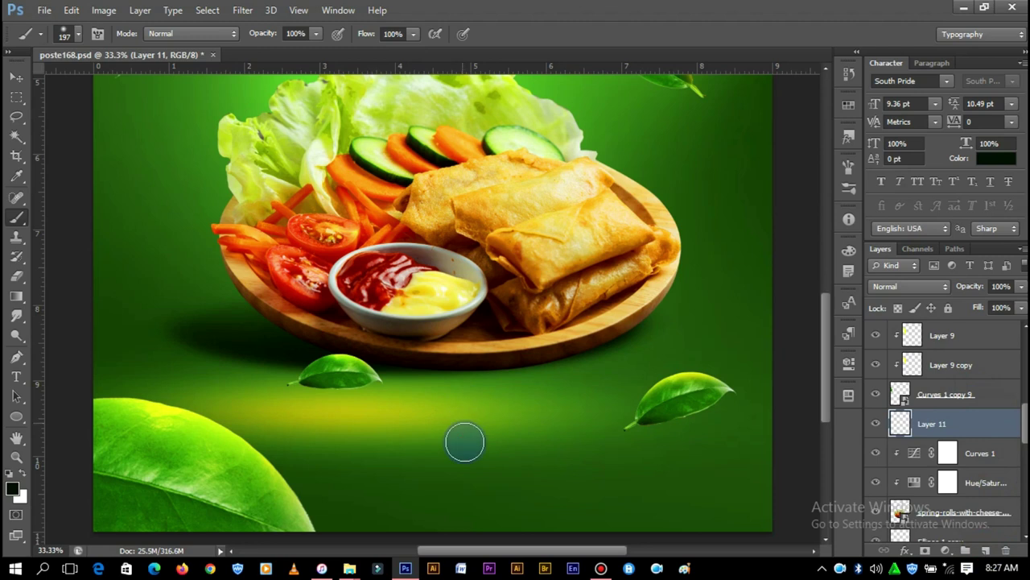
pyautogui.click(463, 441)
pyautogui.click(16, 77)
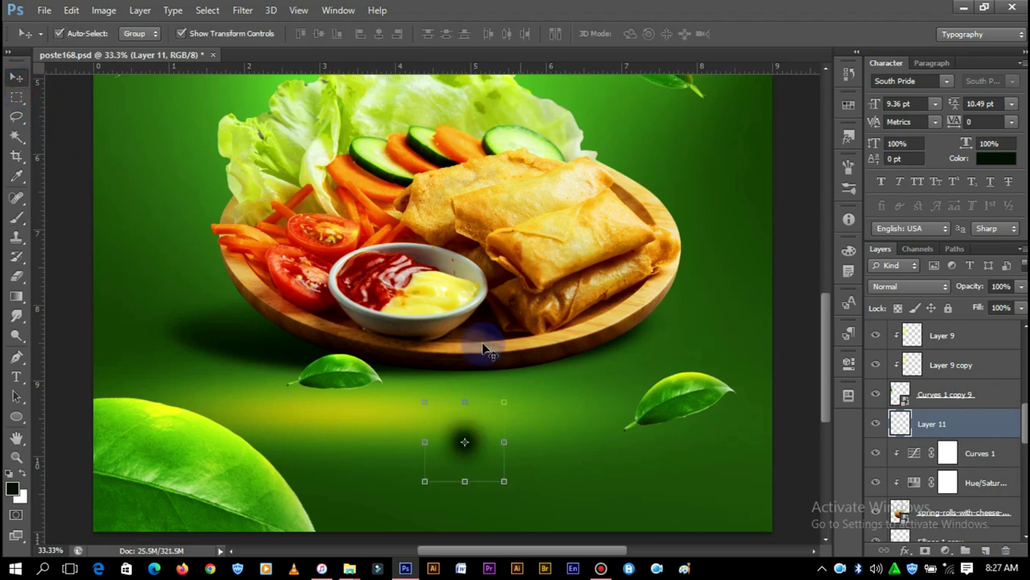
# Squash Layer 11's dark dab into a thin, wide strip under the small leaf.
pyautogui.click(467, 427)
pyautogui.moveTo(470, 400); pyautogui.dragTo(475, 467)
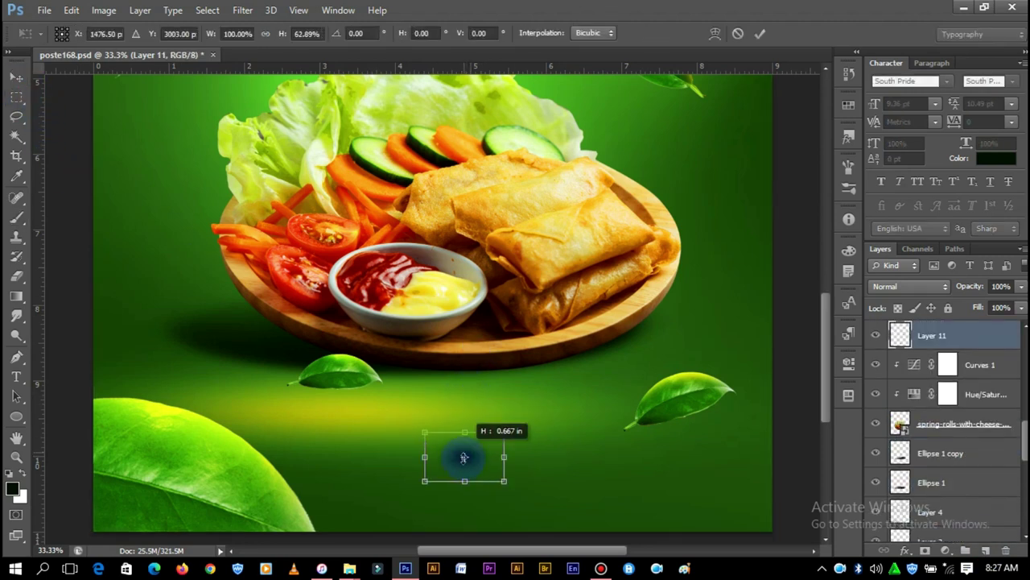
pyautogui.moveTo(386, 424)
pyautogui.mouseDown()
pyautogui.moveTo(337, 394)
pyautogui.moveTo(402, 391)
pyautogui.mouseUp()
pyautogui.moveTo(335, 388); pyautogui.dragTo(336, 388)
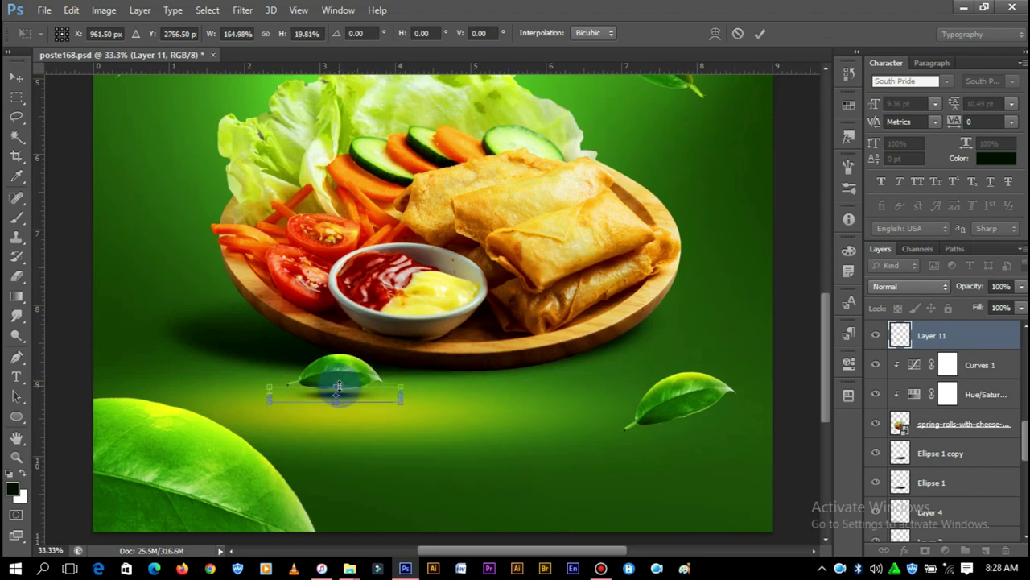
pyautogui.click(761, 34)
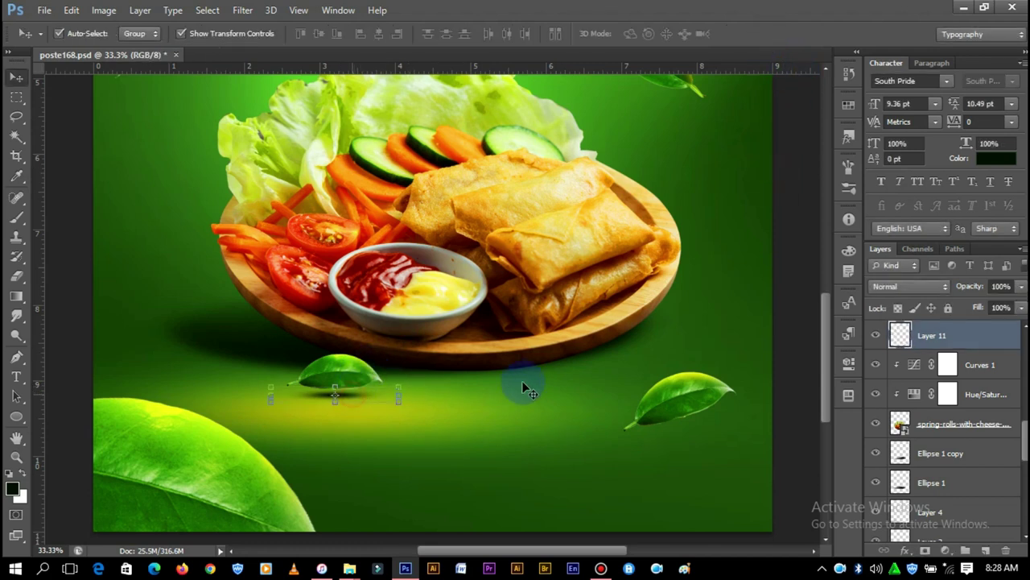
# Stretch the small leaf's shadow slightly taller.
pyautogui.click(807, 221)
pyautogui.click(356, 392)
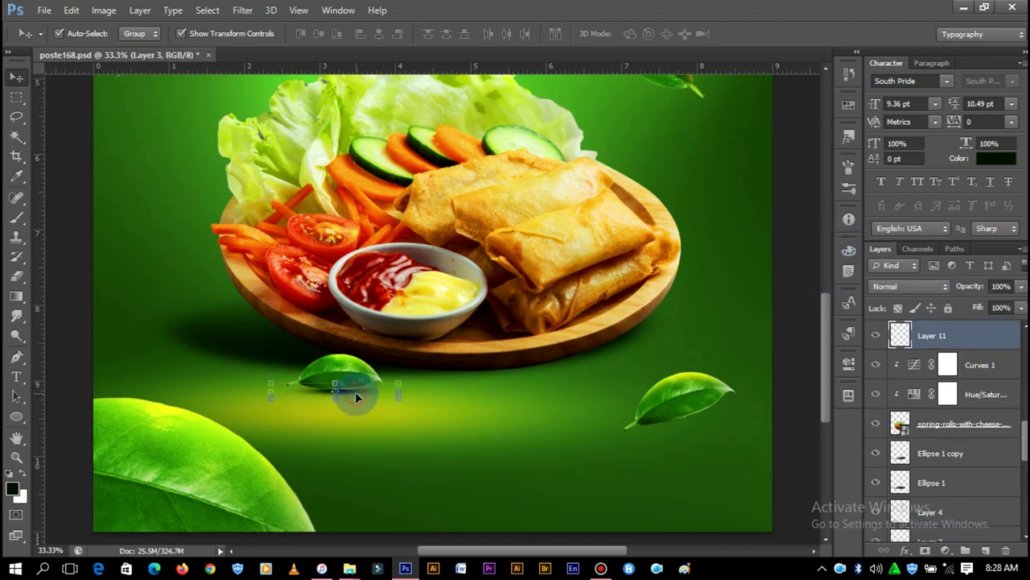
pyautogui.hotkey('ctrl', 't')
pyautogui.moveTo(335, 383); pyautogui.dragTo(335, 376)
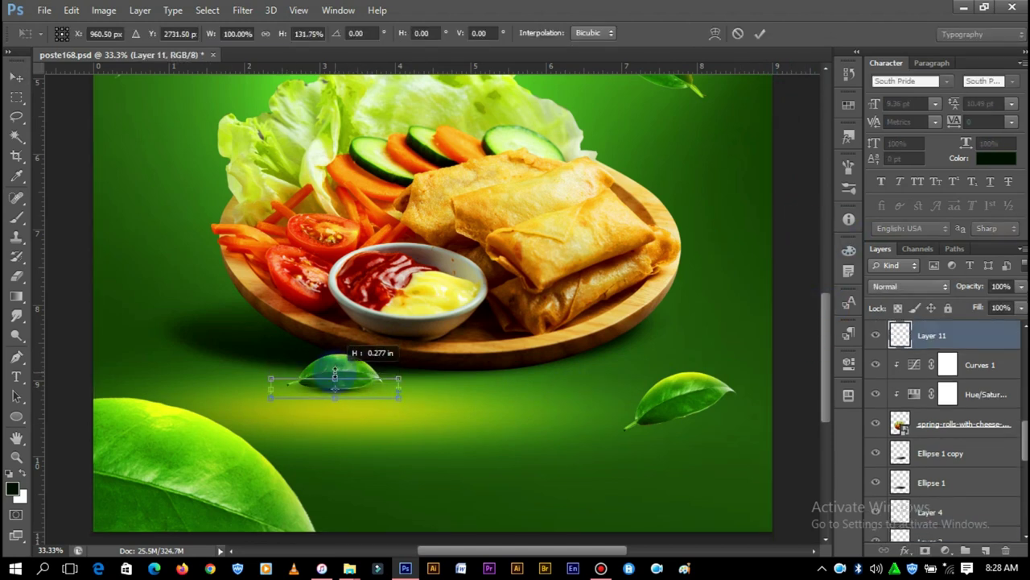
pyautogui.click(759, 36)
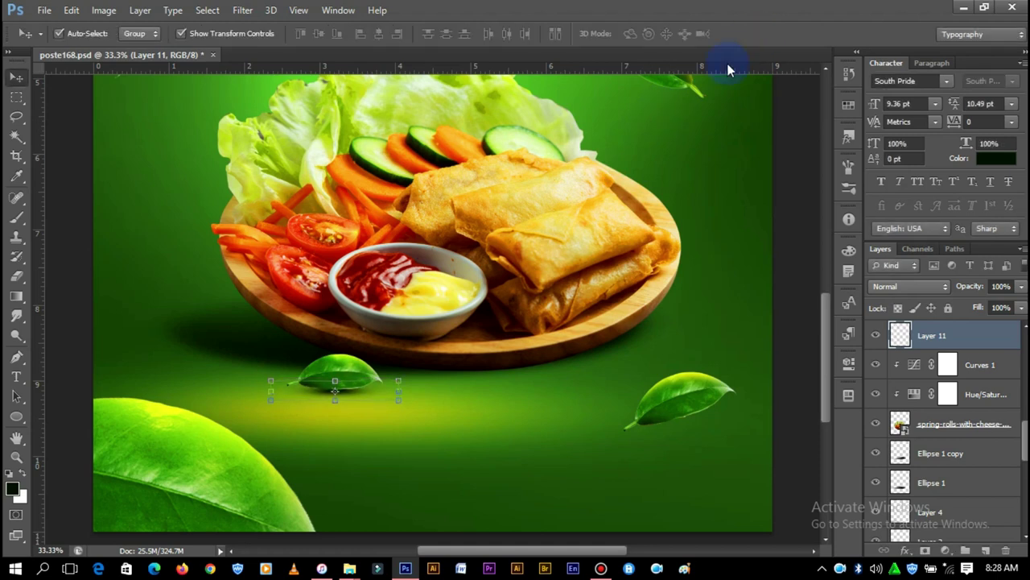
# Copy the shadow under the right-hand leaf and enlarge it to fit.
pyautogui.moveTo(355, 392); pyautogui.dragTo(691, 437)
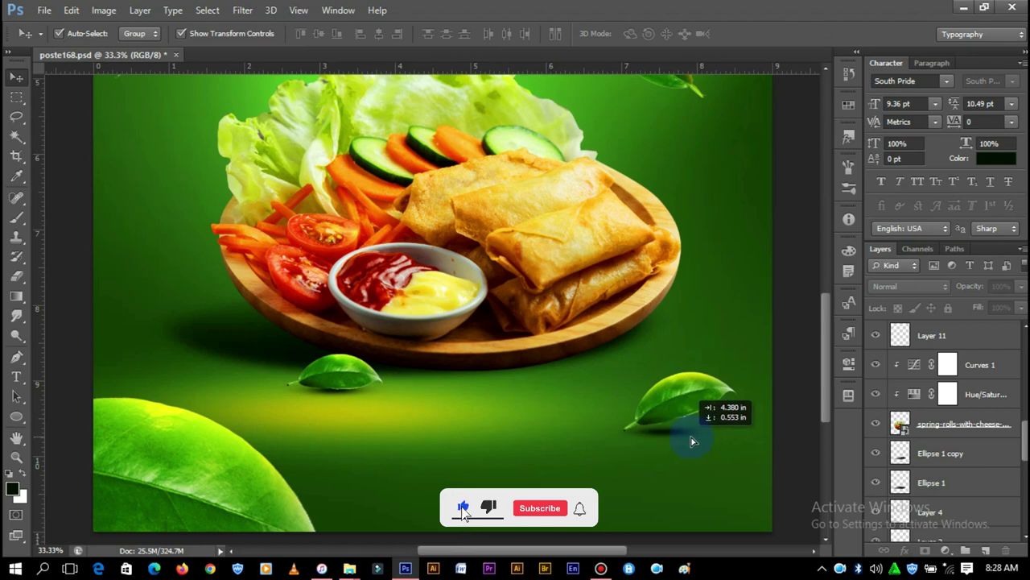
pyautogui.moveTo(690, 436); pyautogui.dragTo(781, 420)
pyautogui.hotkey('ctrl', 't')
pyautogui.moveTo(706, 441)
pyautogui.mouseDown()
pyautogui.moveTo(715, 424)
pyautogui.moveTo(718, 434)
pyautogui.mouseUp()
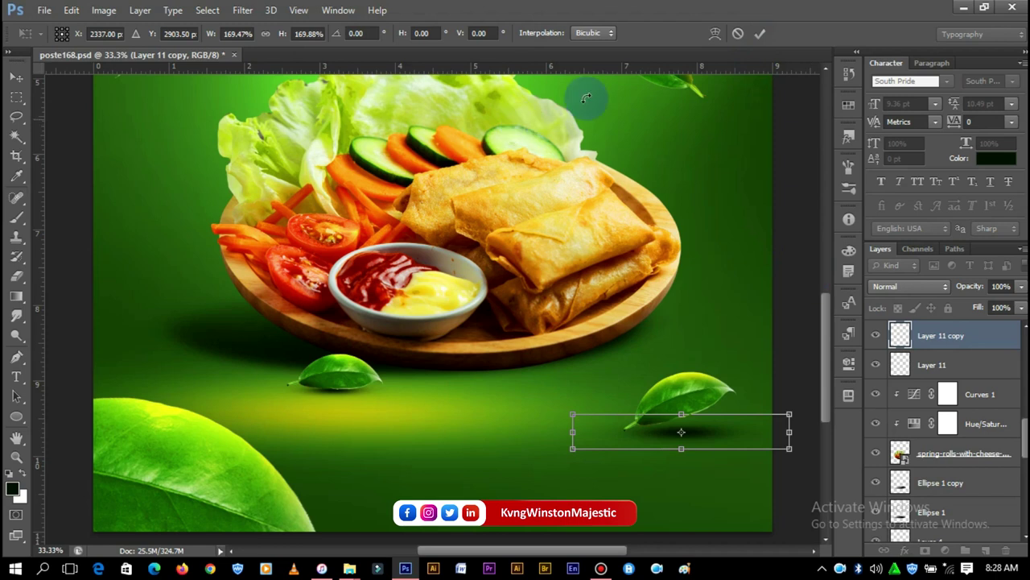
pyautogui.click(760, 33)
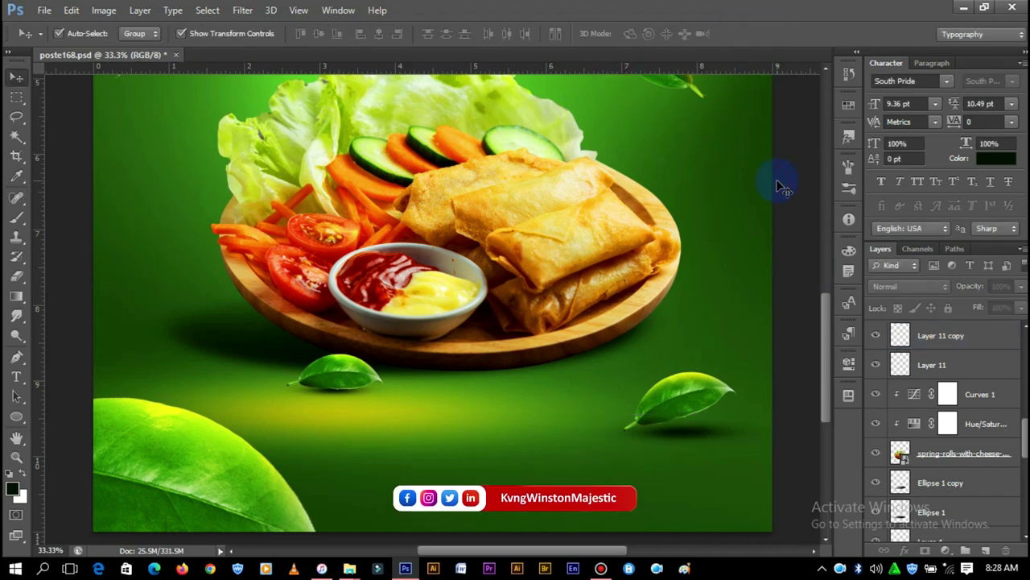
# Make the right leaf's shadow taller.
pyautogui.hotkey('ctrl', '-')
pyautogui.hotkey('ctrl', '-')
pyautogui.hotkey('ctrl', '+')
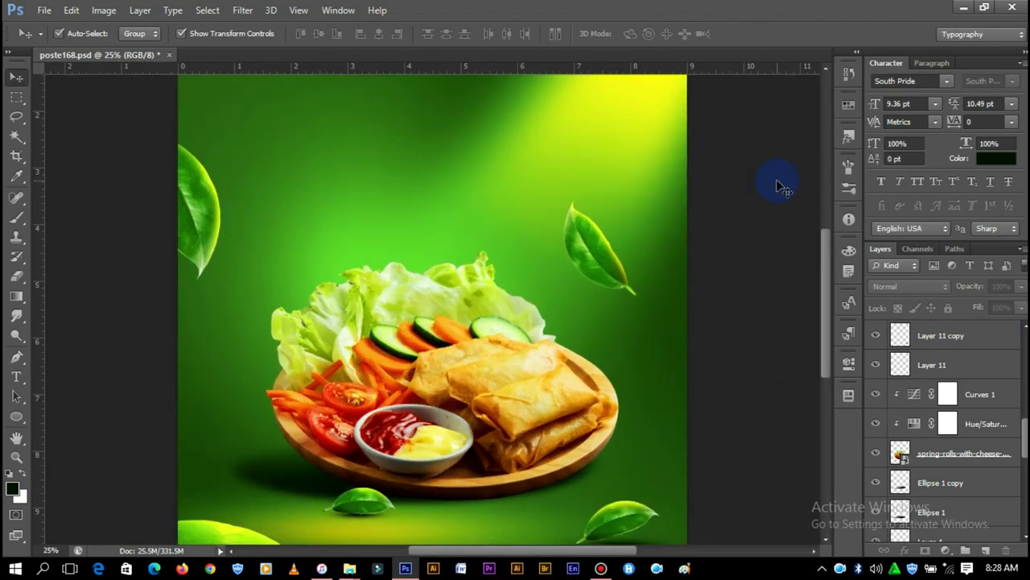
pyautogui.scroll(-3, 740, 210)
pyautogui.scroll(-2, 657, 419)
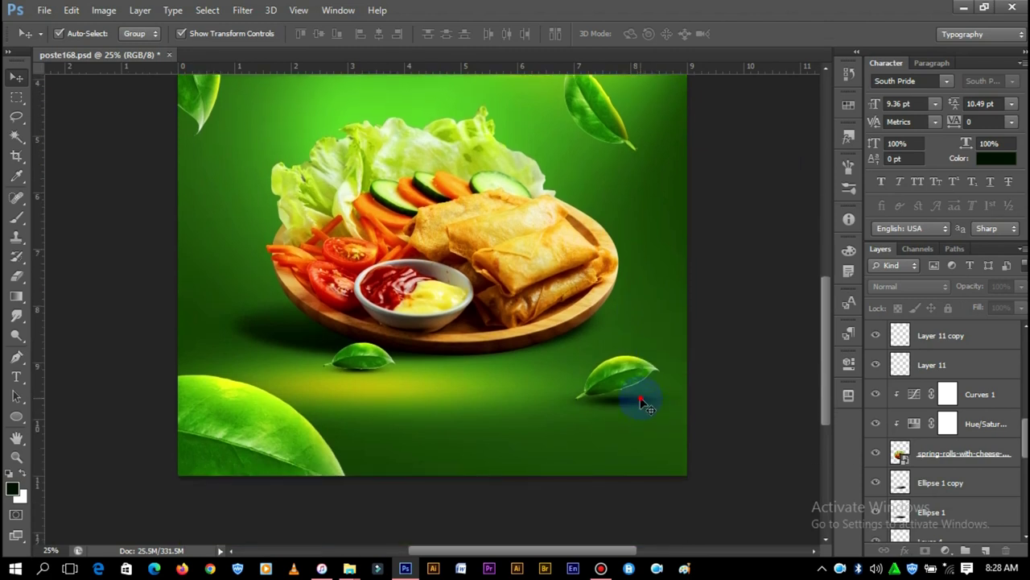
pyautogui.click(629, 392)
pyautogui.moveTo(619, 389); pyautogui.dragTo(644, 378)
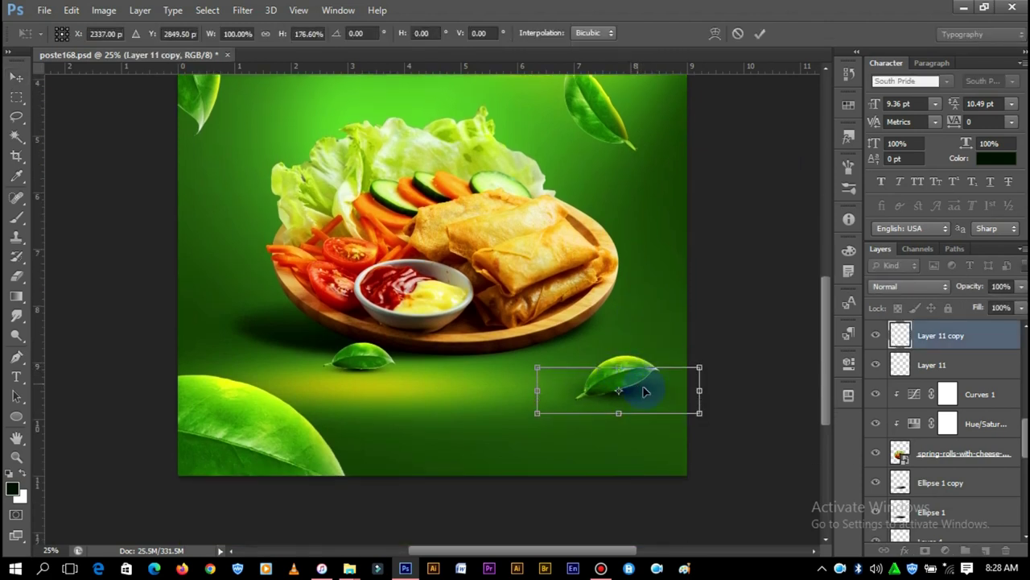
pyautogui.click(757, 34)
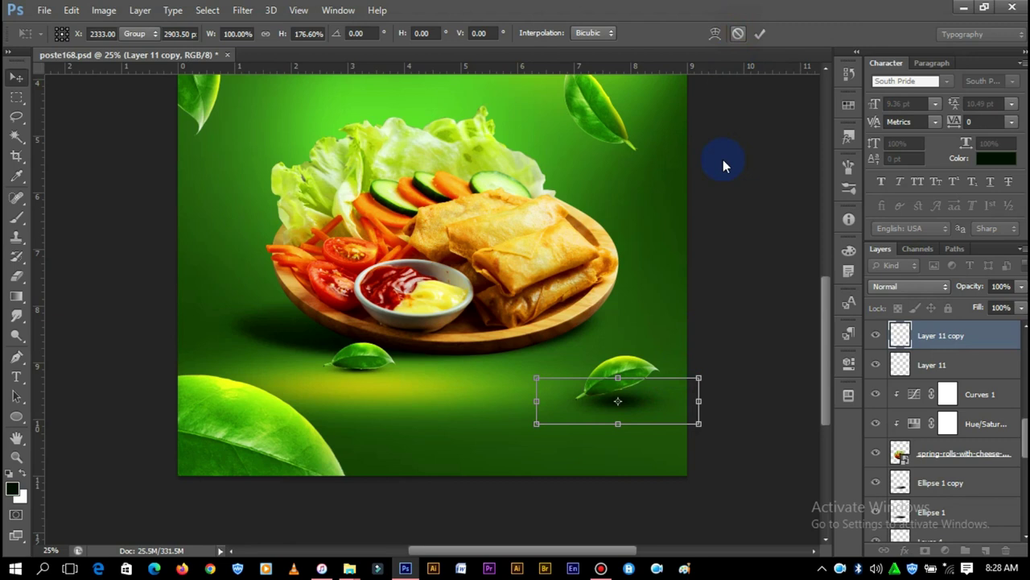
# Reduce the right shadow's height to about 135%.
pyautogui.click(725, 363)
pyautogui.click(628, 406)
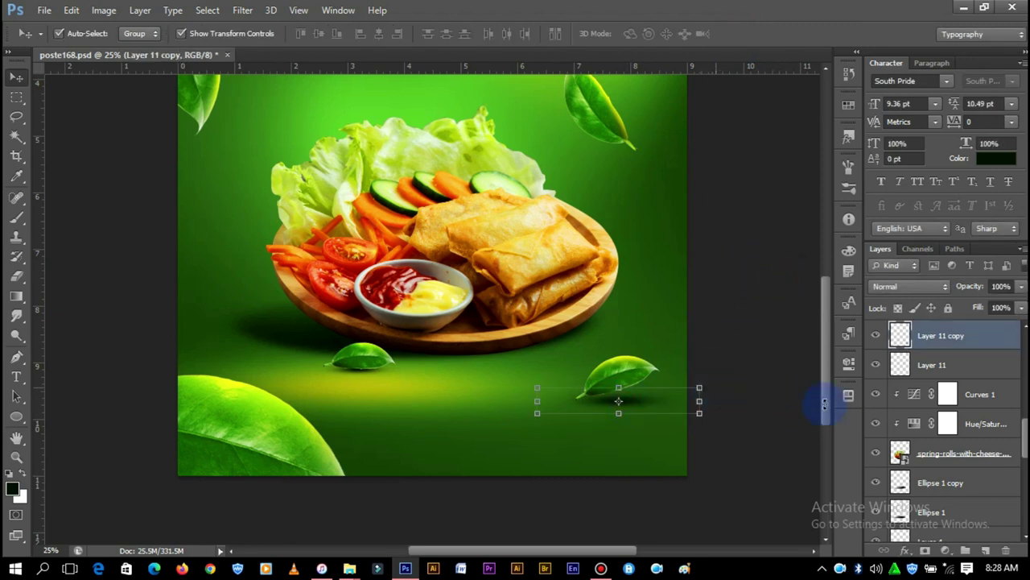
pyautogui.moveTo(619, 388); pyautogui.dragTo(618, 378)
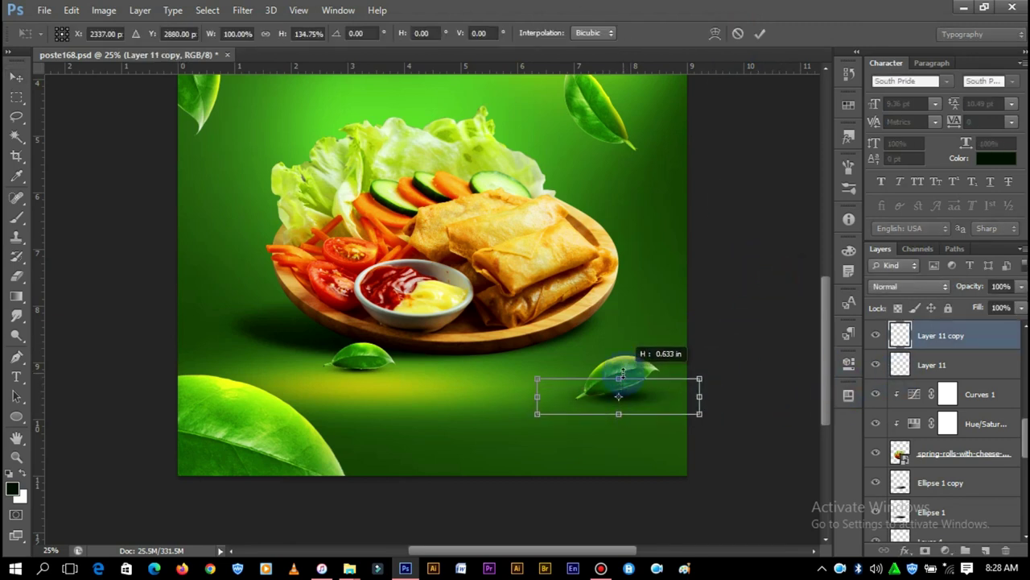
pyautogui.click(770, 38)
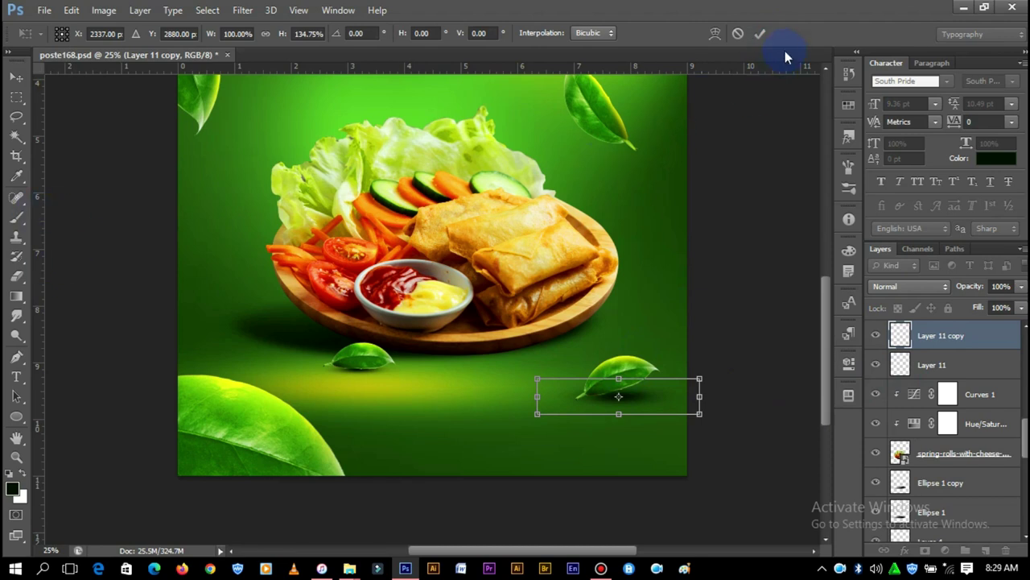
pyautogui.click(760, 33)
# Set the Eraser brush size to 298 px.
pyautogui.click(17, 276)
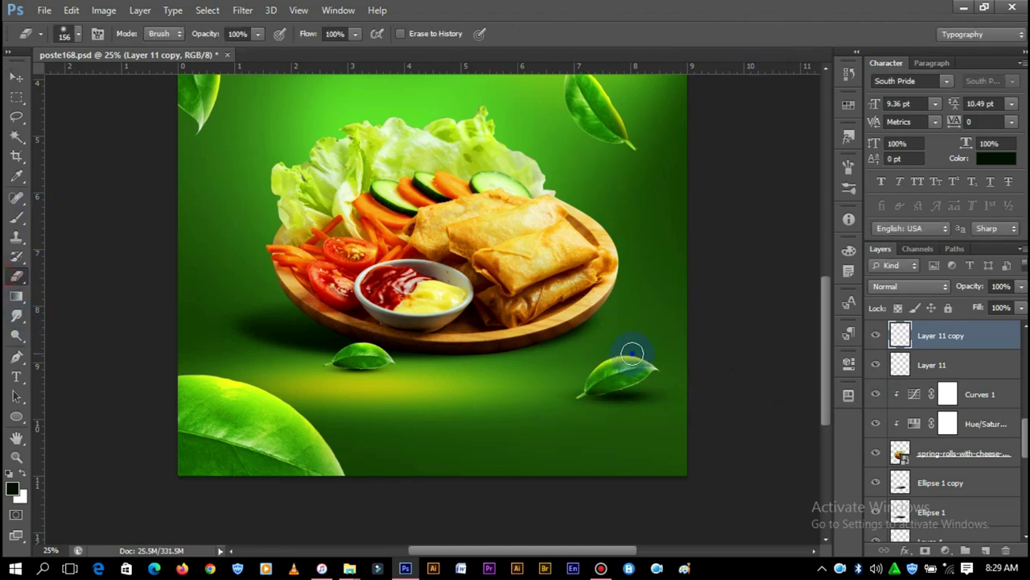
pyautogui.rightClick(632, 352)
pyautogui.press('Return')
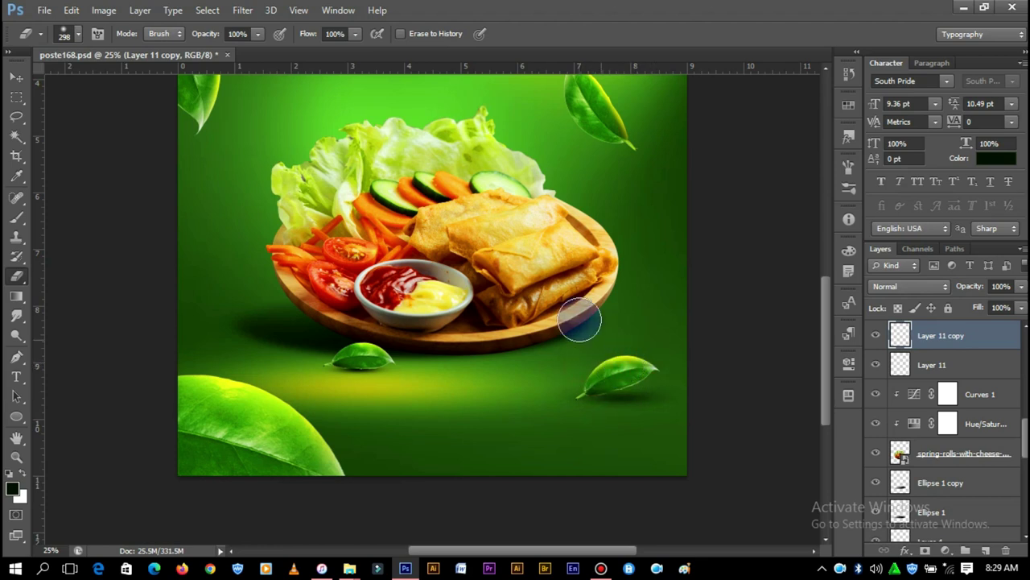
pyautogui.click(16, 78)
pyautogui.click(668, 414)
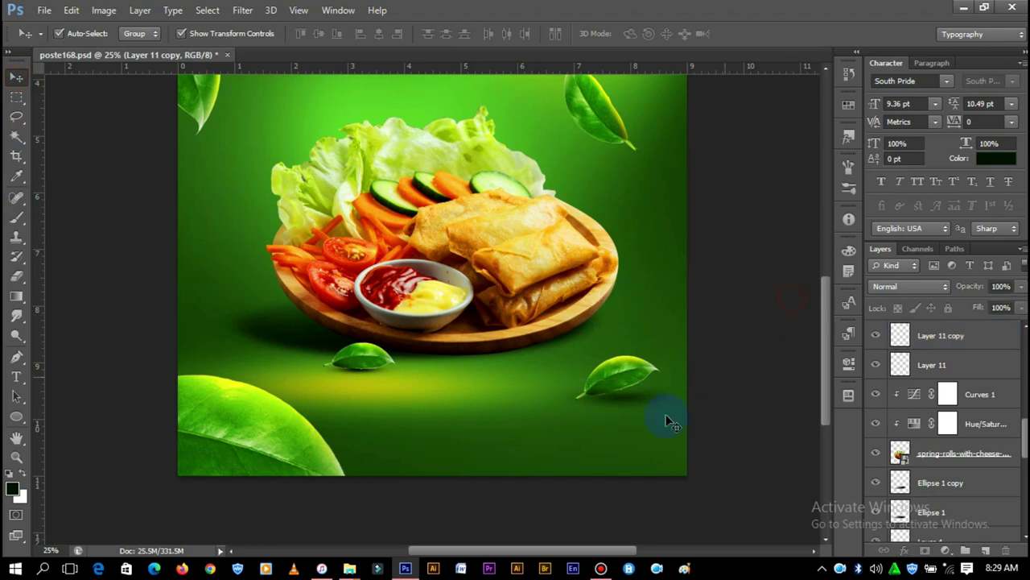
pyautogui.click(782, 287)
# Duplicate the small leaf's Layer 11 shadow and set the copy to Overlay blending.
pyautogui.click(380, 368)
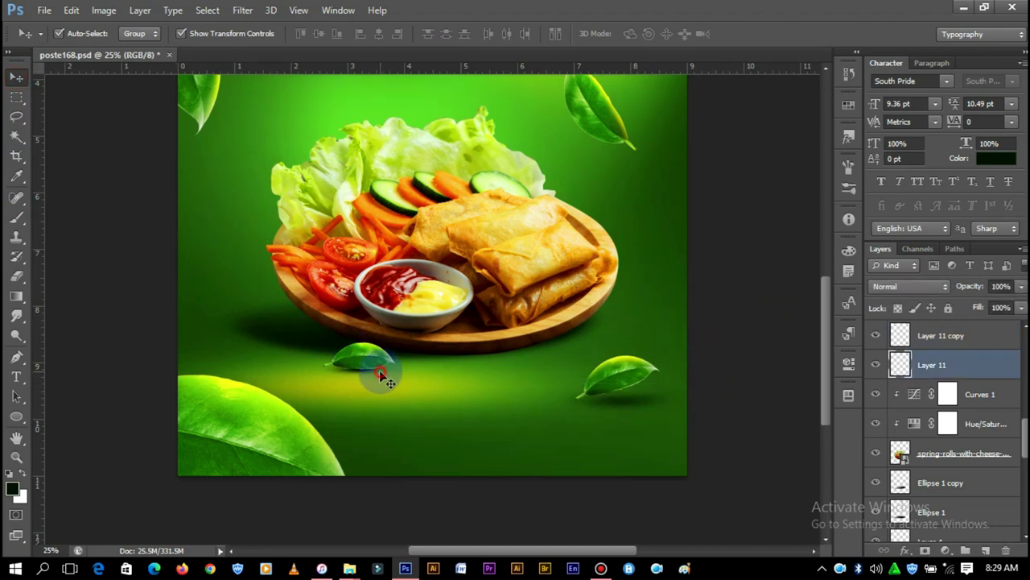
pyautogui.hotkey('ctrl', 'j')
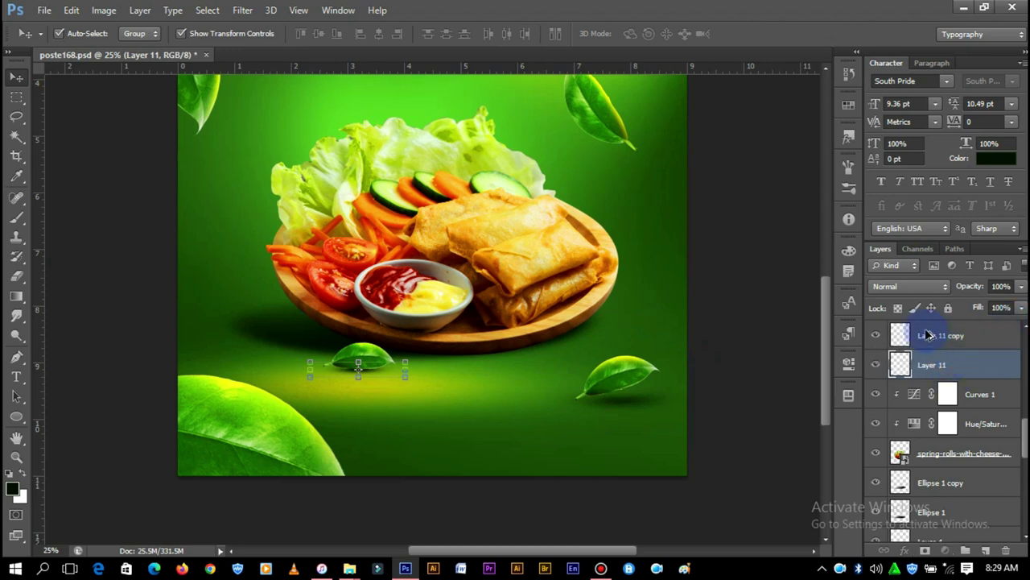
pyautogui.click(926, 287)
pyautogui.click(885, 190)
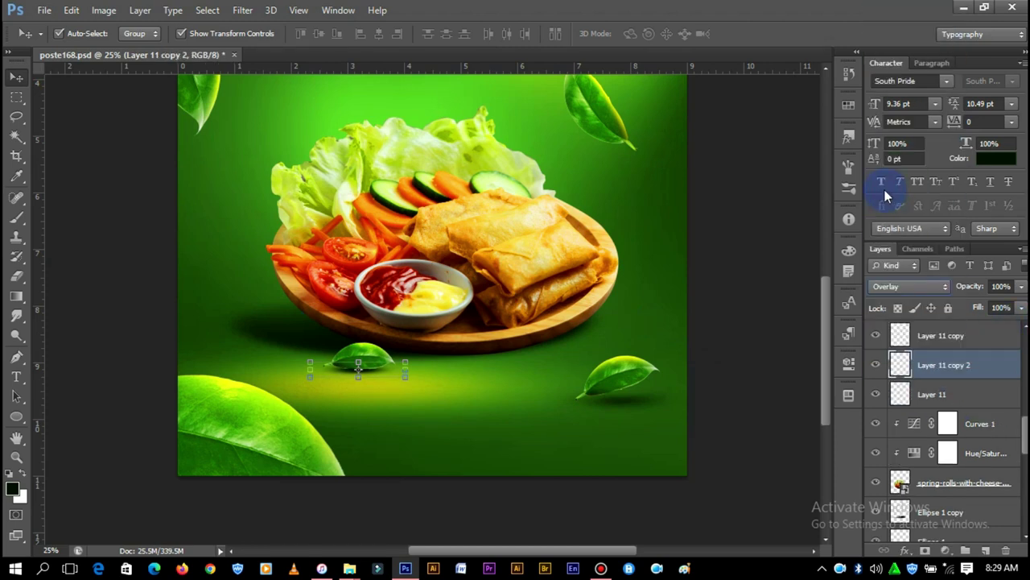
pyautogui.click(359, 367)
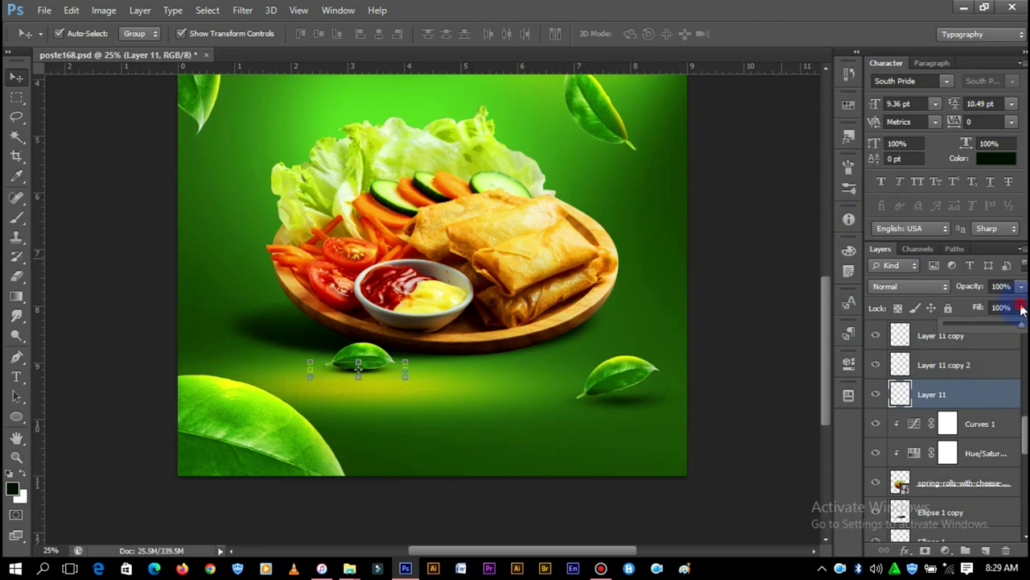
# Set the Ellipse 1 copy layer's blend mode to Overlay.
pyautogui.click(741, 301)
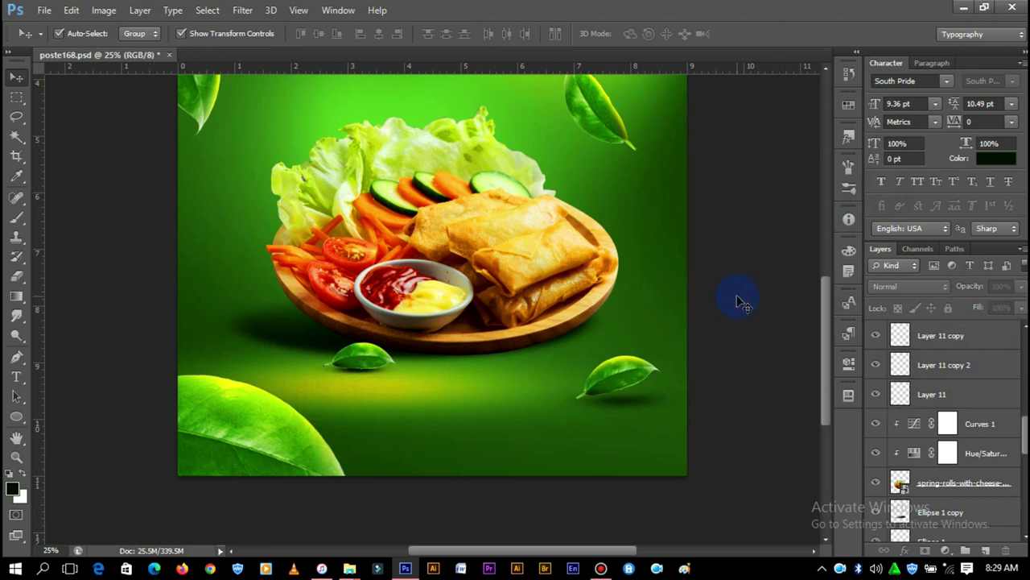
pyautogui.hotkey('ctrl', '+')
pyautogui.hotkey('ctrl', '-')
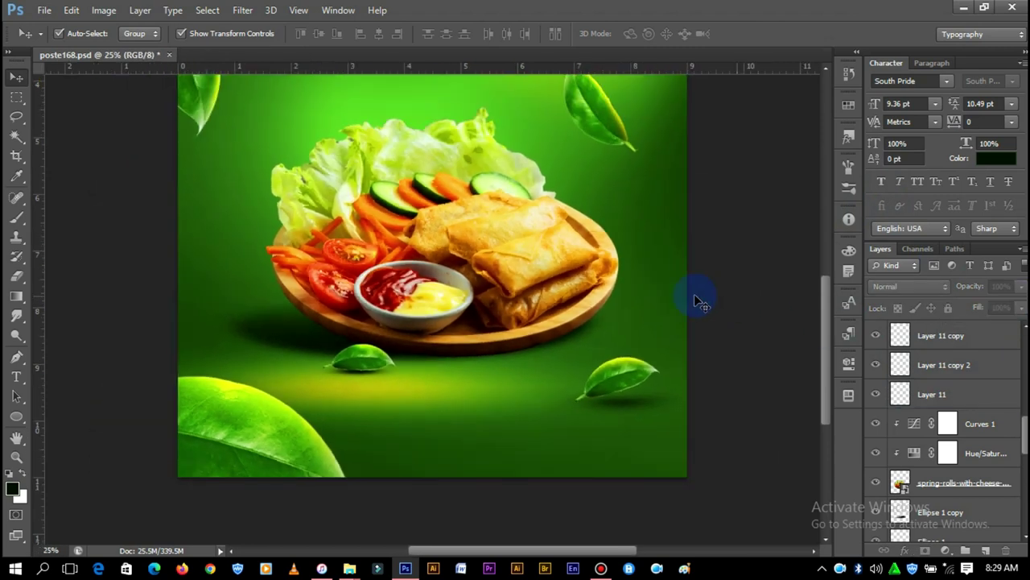
pyautogui.click(272, 332)
pyautogui.click(907, 287)
pyautogui.click(892, 195)
# Add a new Layer 12 clipped to the spring-rolls photo.
pyautogui.scroll(-2, 953, 355)
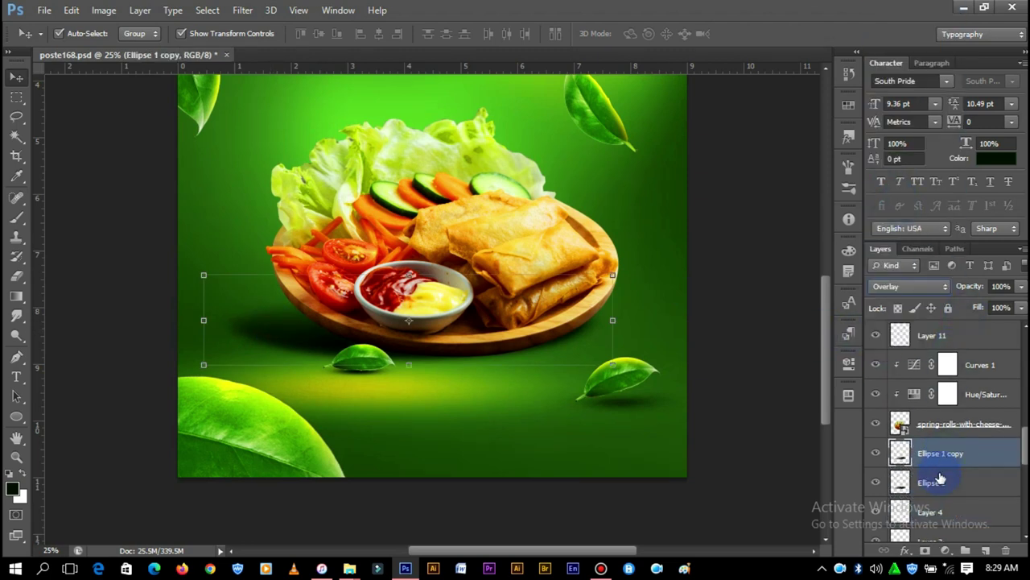
pyautogui.click(940, 480)
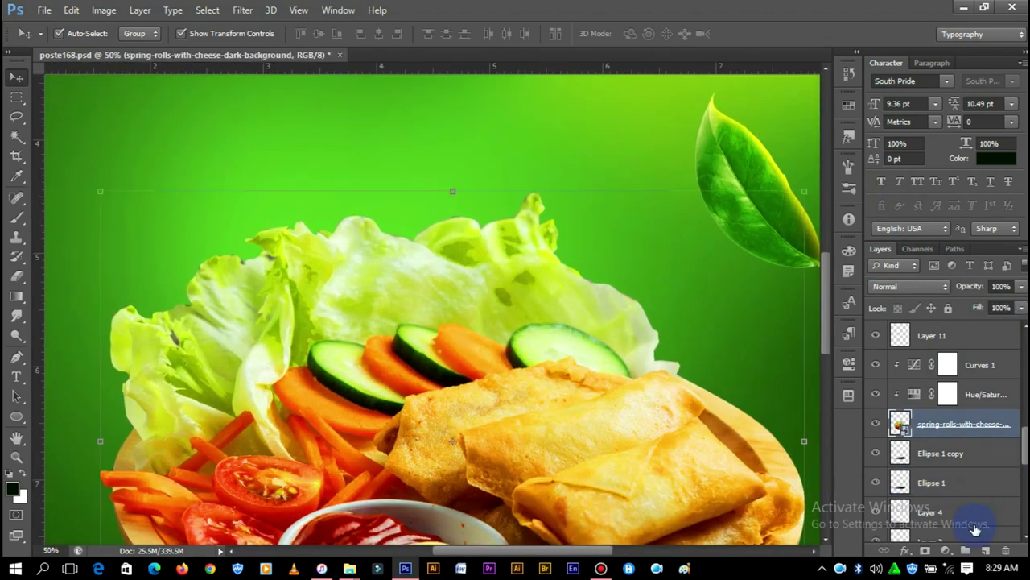
pyautogui.click(987, 550)
# Set the foreground colour to bright, fully saturated yellow #fff600.
pyautogui.click(16, 485)
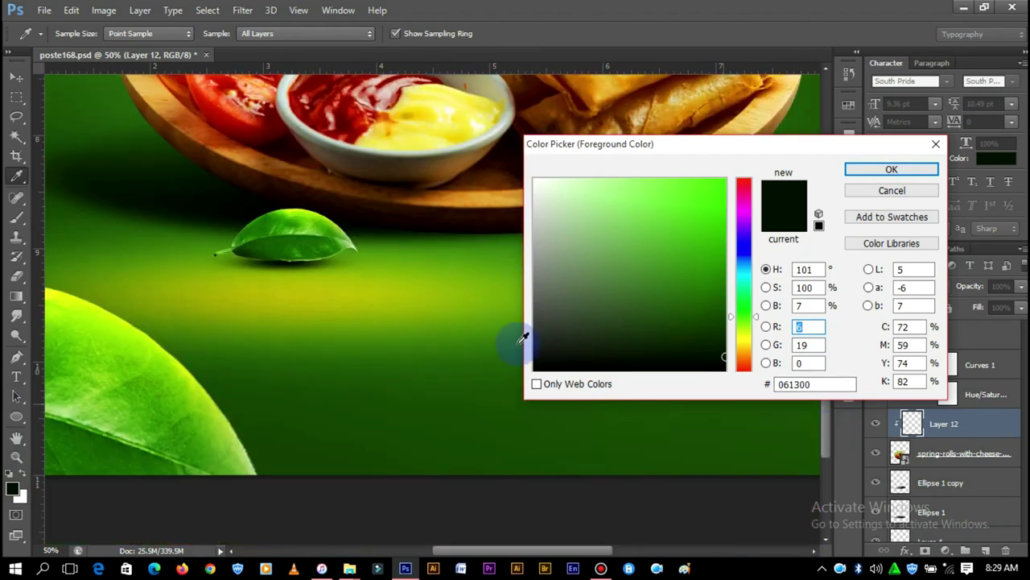
pyautogui.click(80, 296)
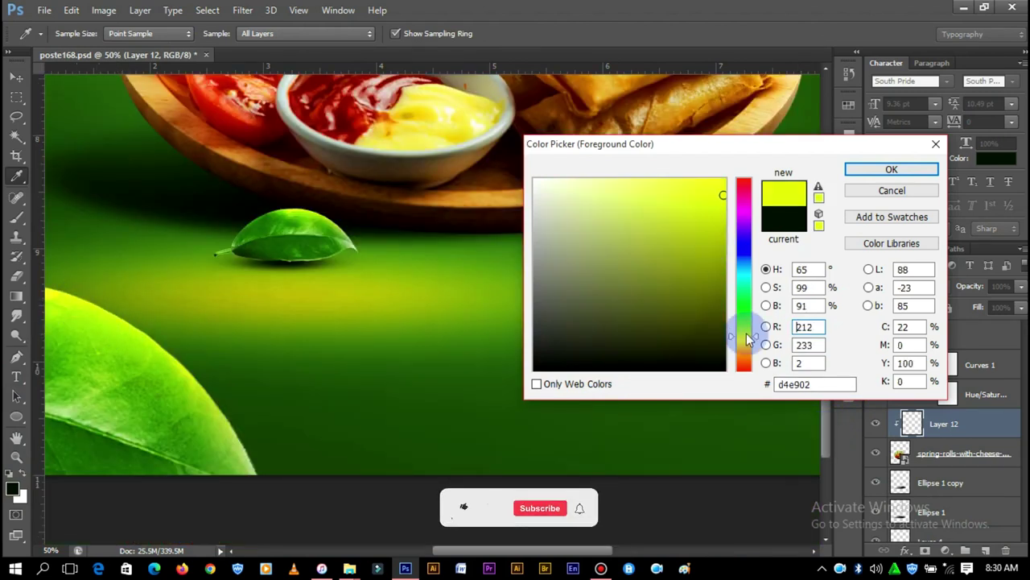
pyautogui.moveTo(720, 197); pyautogui.dragTo(722, 147)
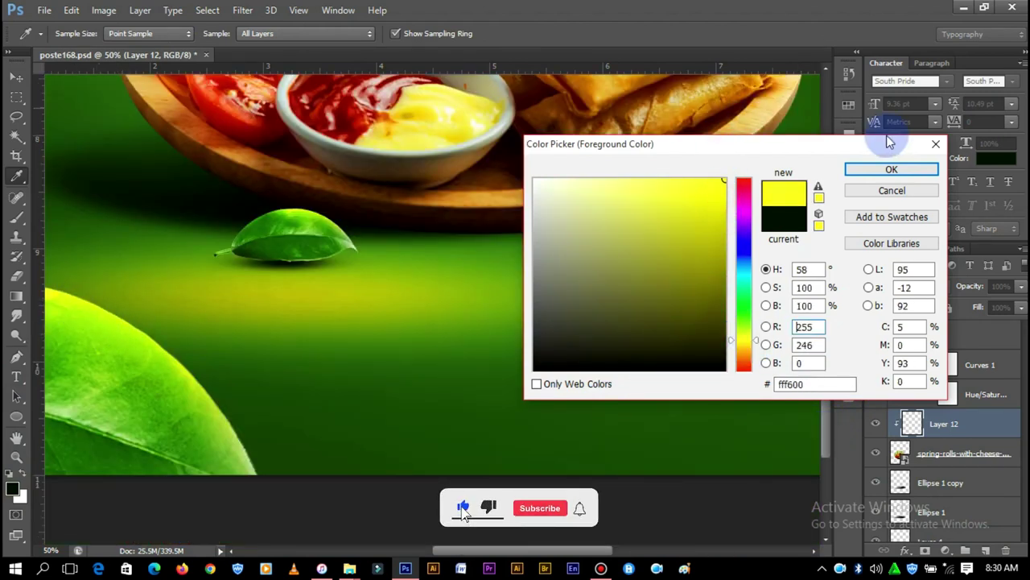
pyautogui.click(892, 168)
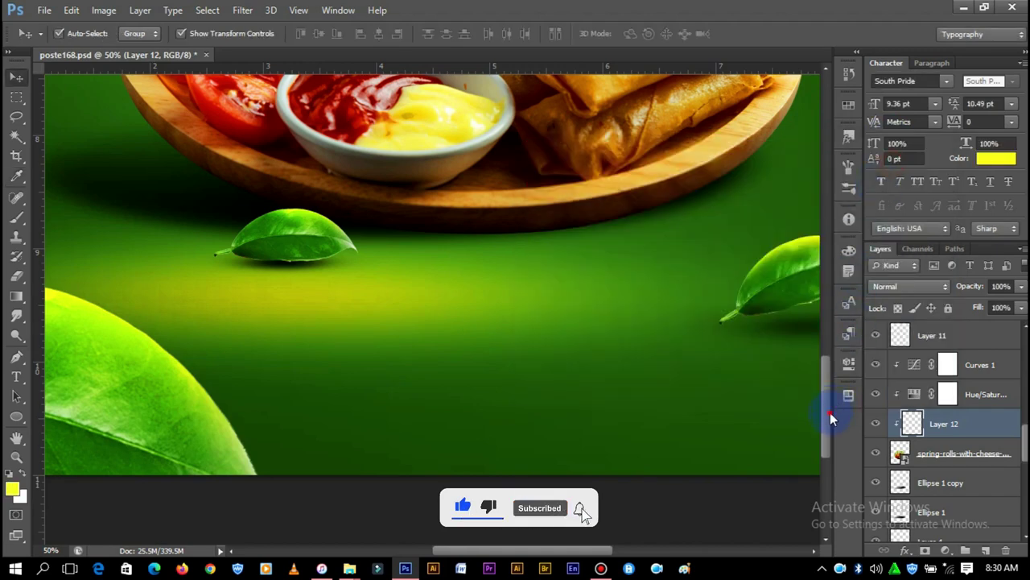
pyautogui.moveTo(832, 418); pyautogui.dragTo(840, 298)
# Brush a soft yellow glow along the plate's edge and onto the background on Layer 12.
pyautogui.click(14, 218)
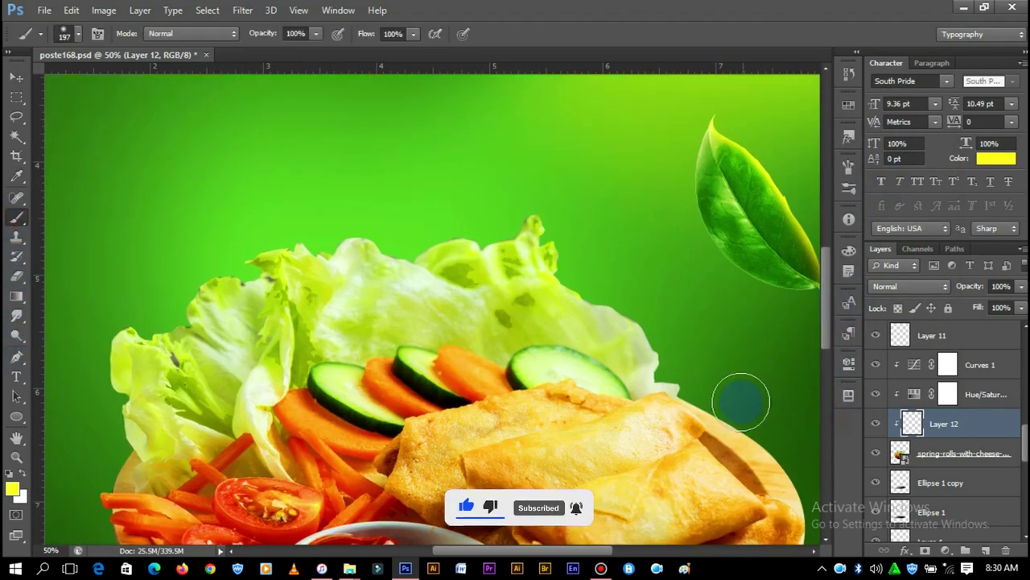
pyautogui.scroll(-1, 818, 479)
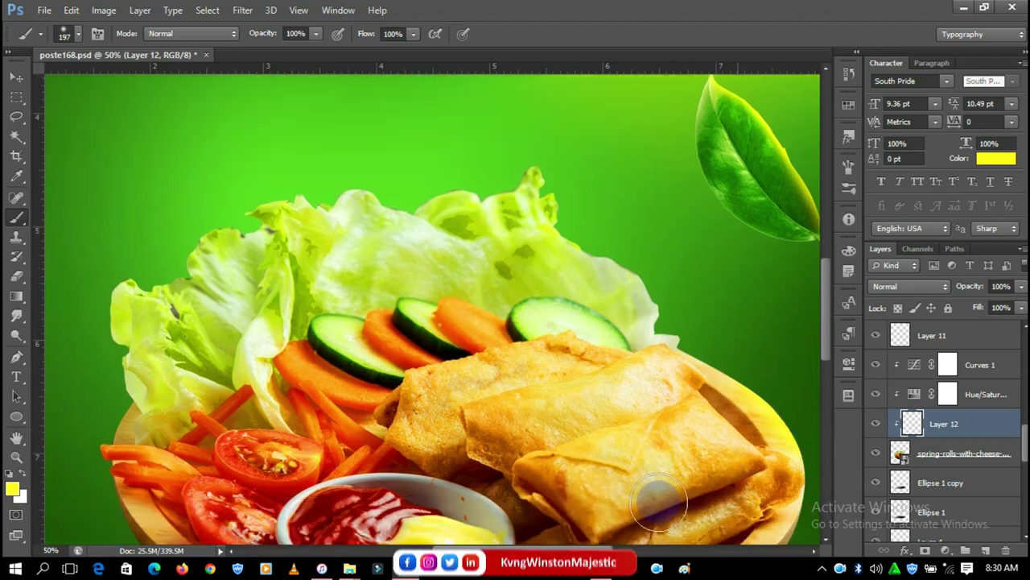
pyautogui.hscroll(5, 563, 403)
pyautogui.moveTo(410, 475); pyautogui.dragTo(403, 356)
pyautogui.moveTo(296, 274)
pyautogui.mouseDown()
pyautogui.moveTo(262, 259)
pyautogui.moveTo(143, 127)
pyautogui.mouseUp()
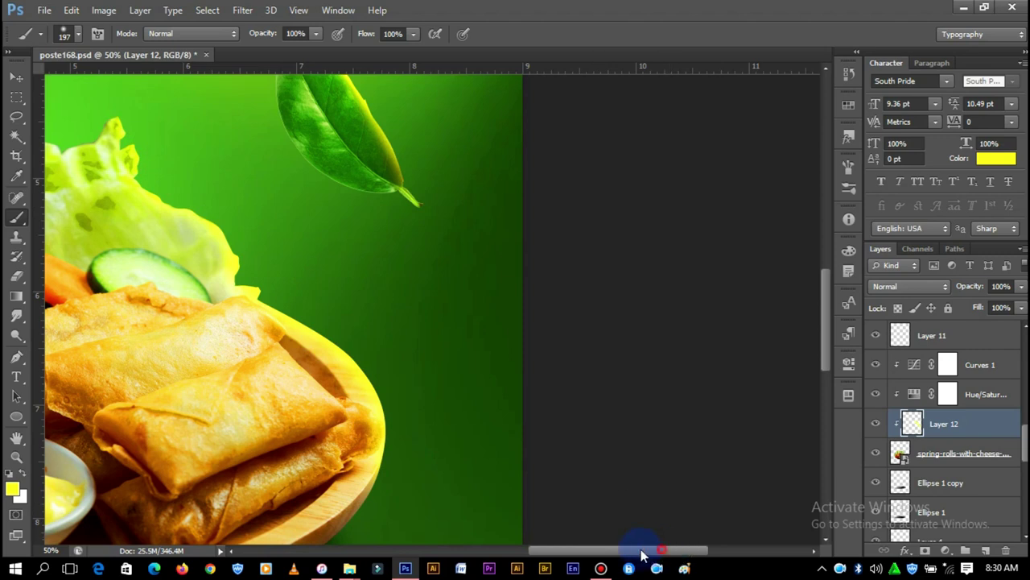
pyautogui.moveTo(641, 553); pyautogui.dragTo(568, 554)
pyautogui.scroll(1, 403, 143)
pyautogui.moveTo(366, 151)
pyautogui.mouseDown()
pyautogui.moveTo(140, 165)
pyautogui.moveTo(70, 230)
pyautogui.moveTo(145, 179)
pyautogui.mouseUp()
pyautogui.hotkey('ctrl', '-')
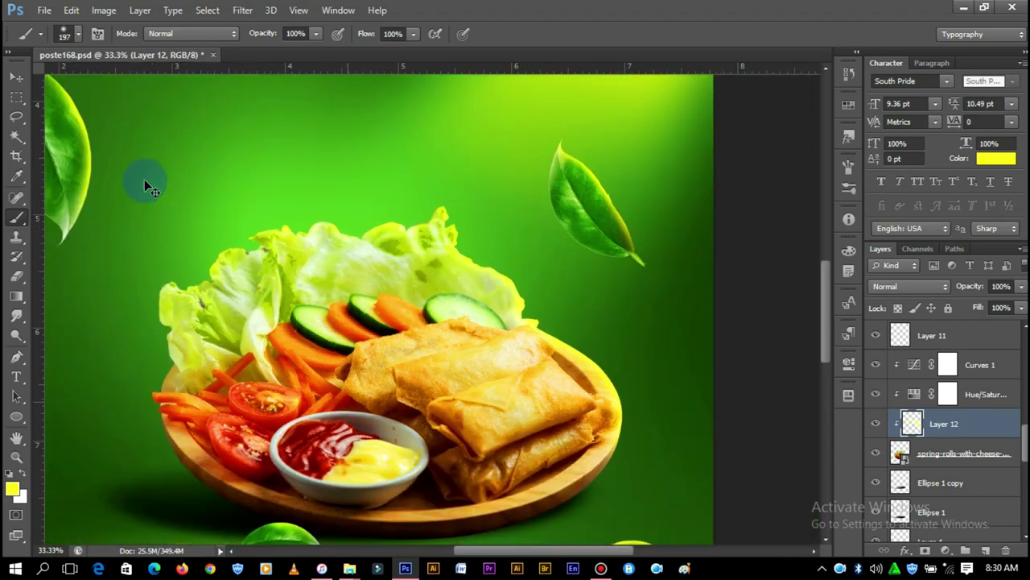
pyautogui.hotkey('ctrl', '-')
pyautogui.hotkey('ctrl', '+')
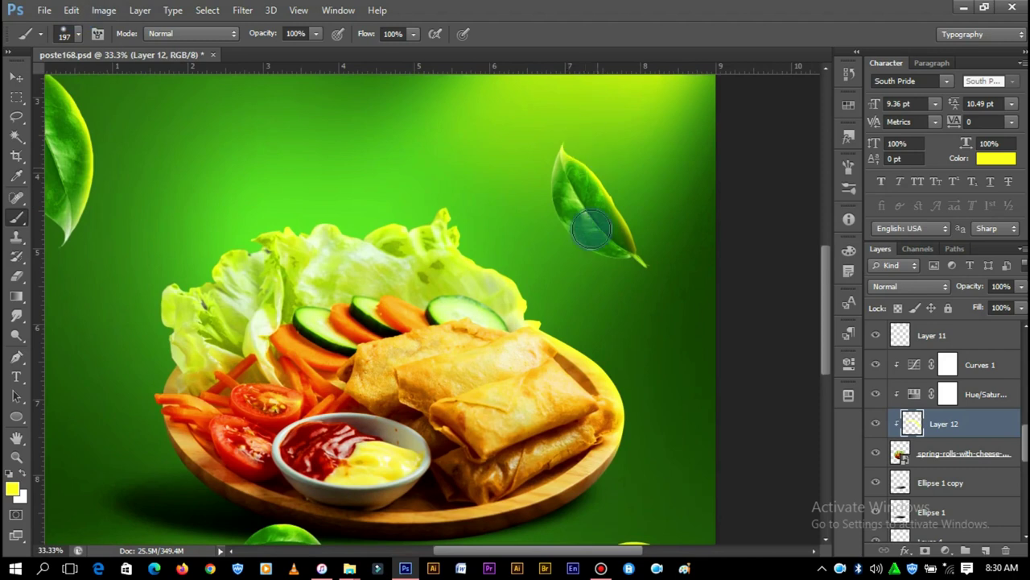
pyautogui.click(13, 277)
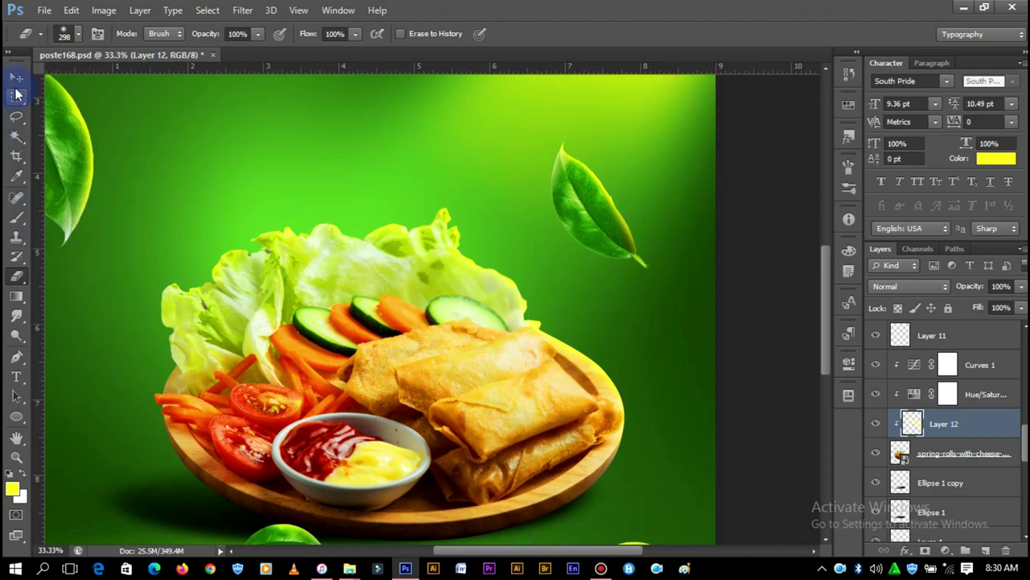
# Duplicate Layer 12 as Layer 12 copy and set Layer 12 to Overlay blending.
pyautogui.click(16, 76)
pyautogui.moveTo(968, 436); pyautogui.dragTo(966, 439)
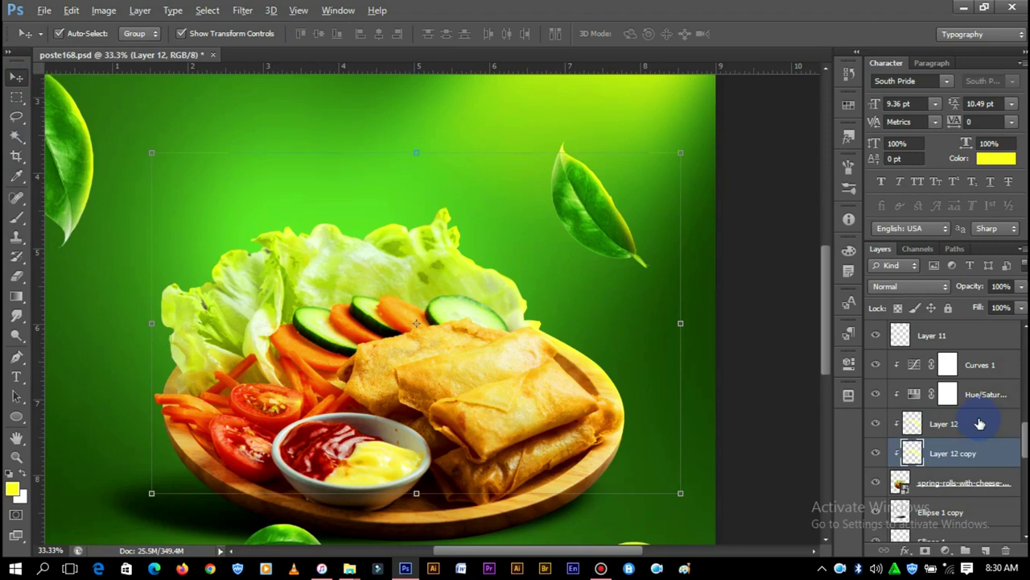
pyautogui.click(906, 286)
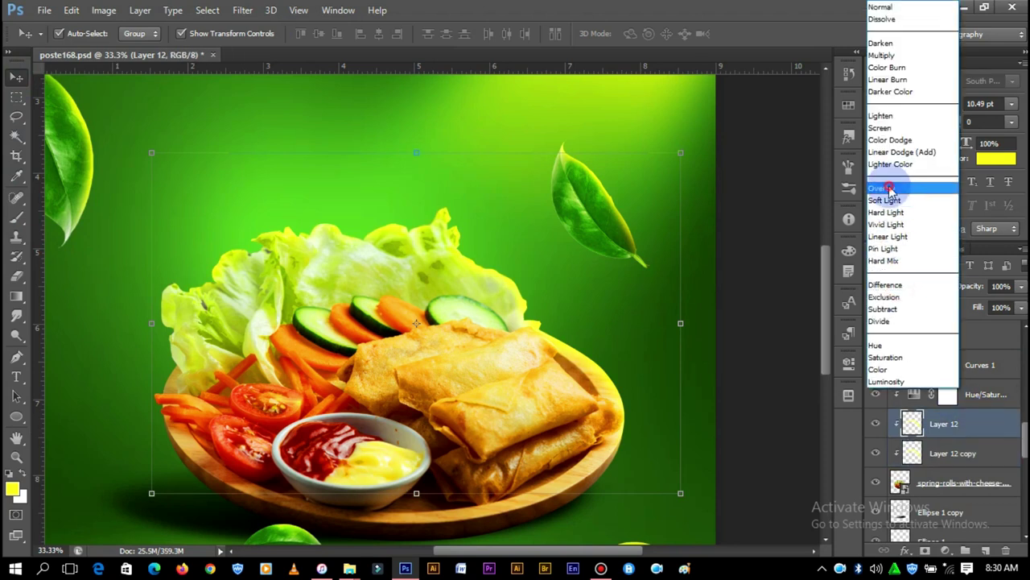
pyautogui.click(892, 187)
pyautogui.click(939, 442)
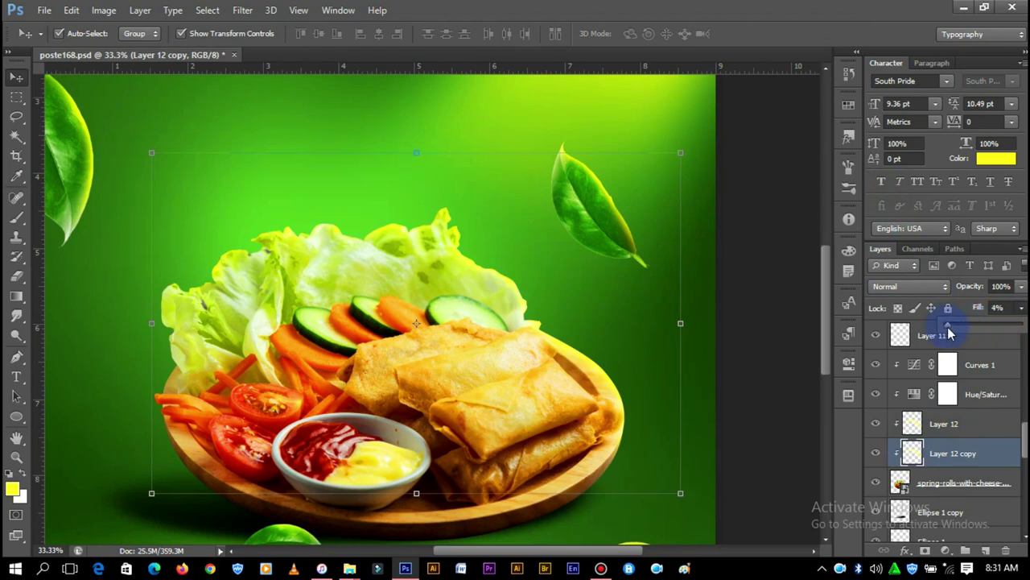
pyautogui.click(947, 435)
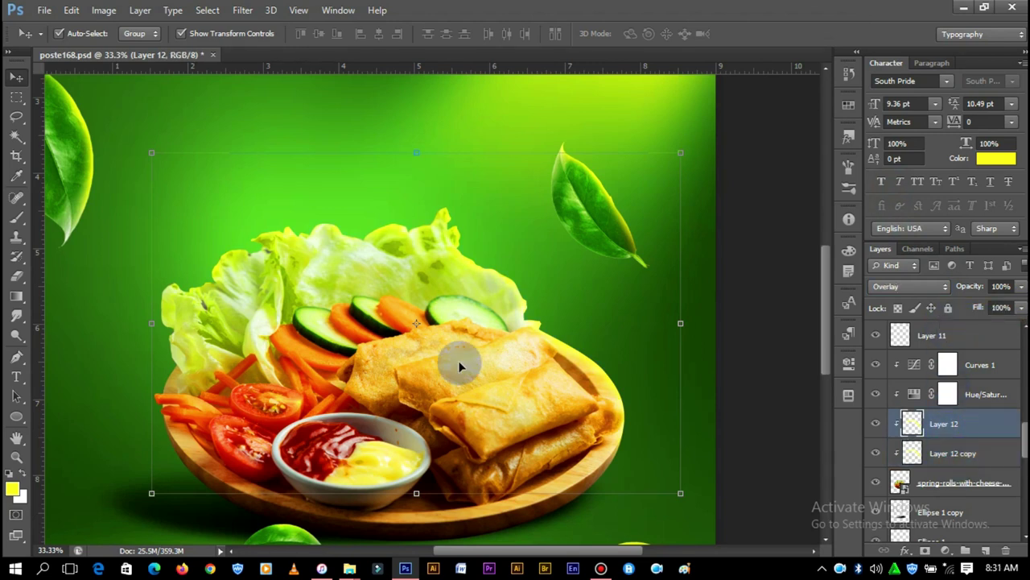
# Try a large yellow brush tint over the food, then undo it.
pyautogui.click(18, 219)
pyautogui.rightClick(513, 232)
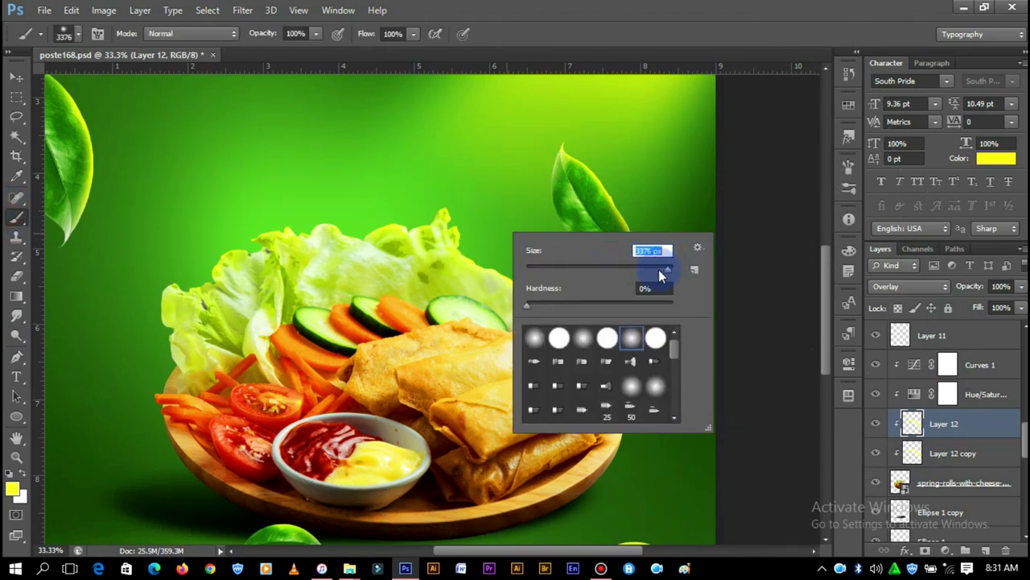
pyautogui.press('Return')
pyautogui.click(554, 150)
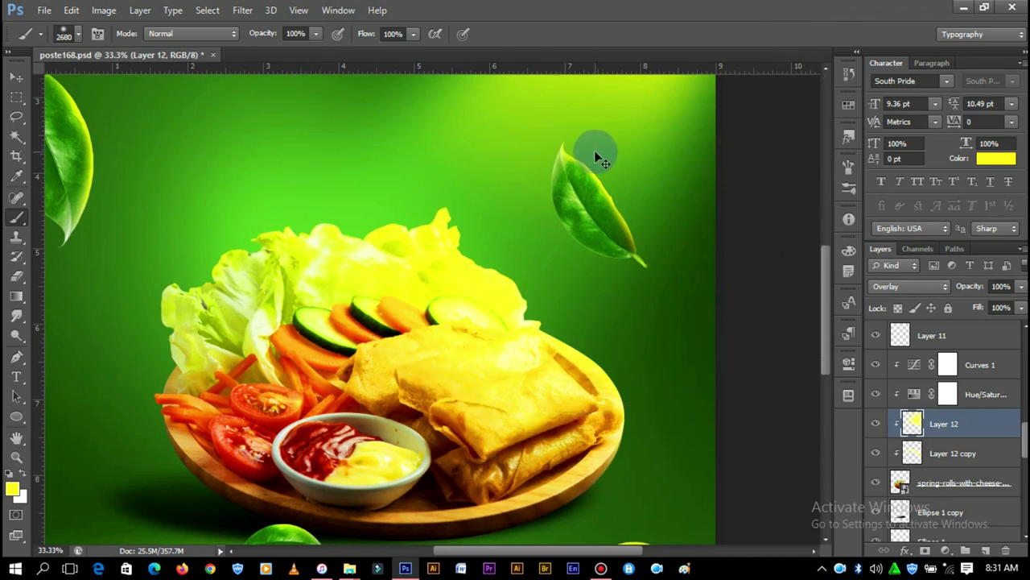
pyautogui.hotkey('ctrl', 'z')
pyautogui.rightClick(578, 187)
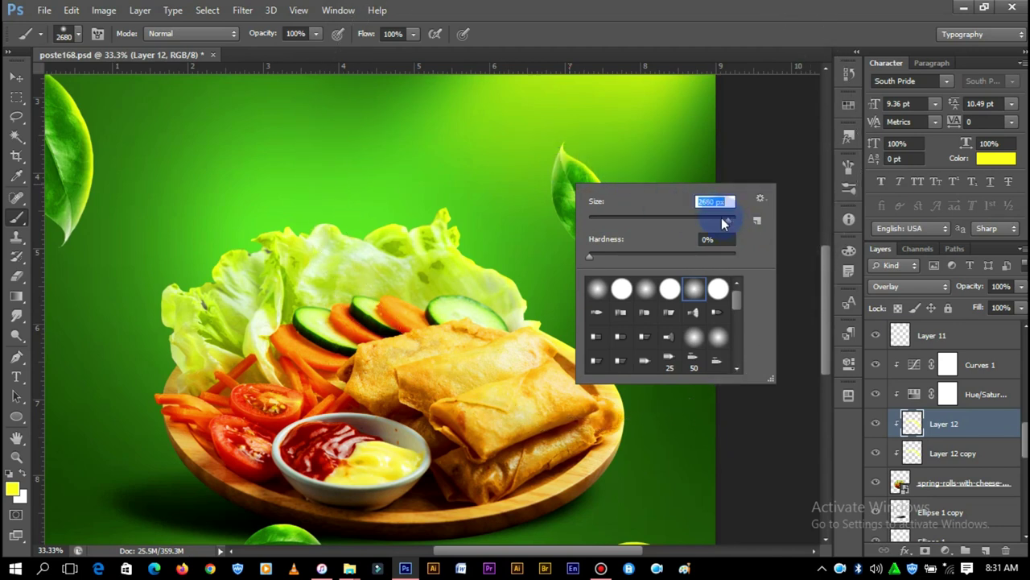
pyautogui.press('Return')
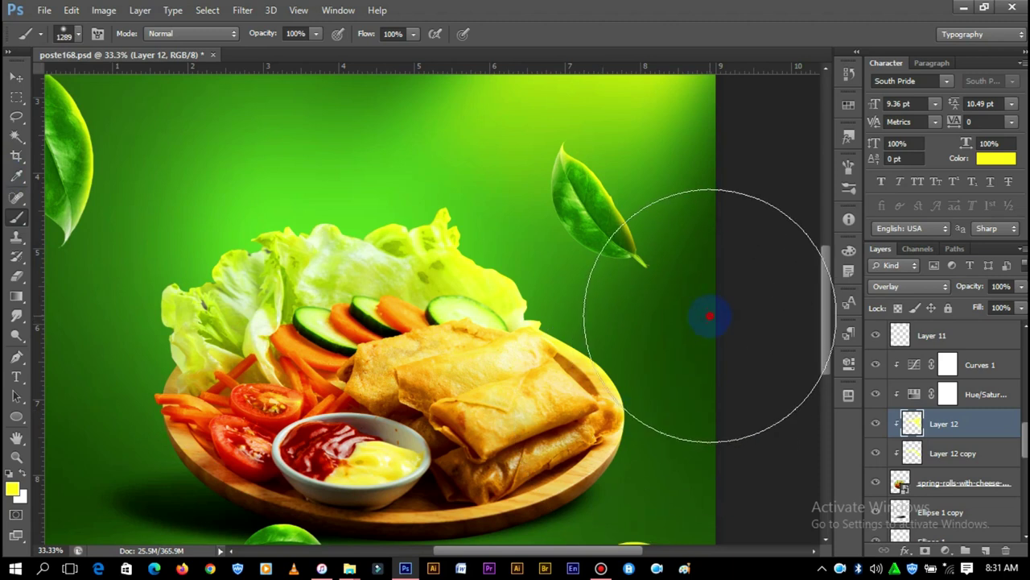
# Erase Layer 12's yellow tint from the spring rolls.
pyautogui.click(16, 277)
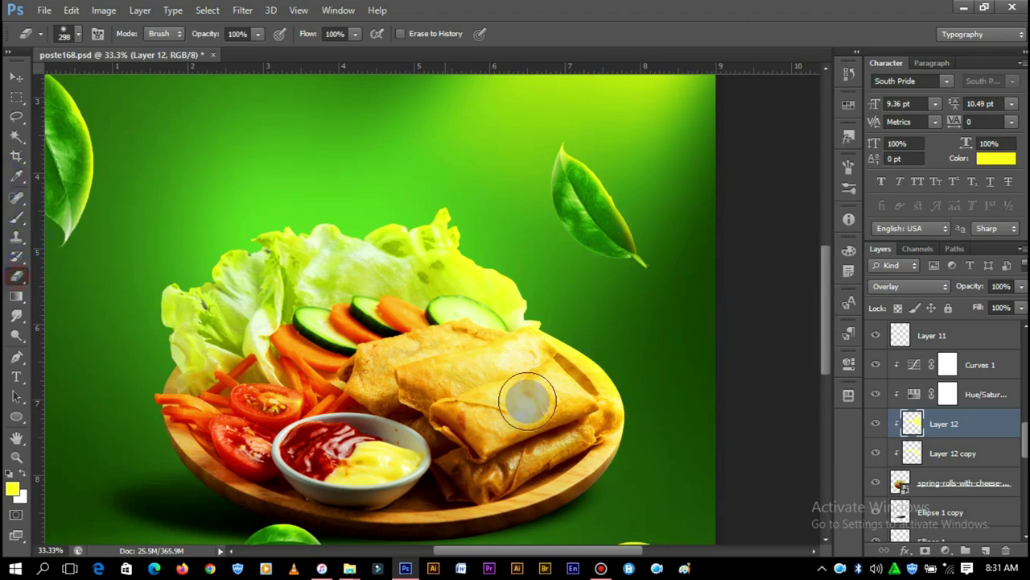
pyautogui.rightClick(560, 360)
pyautogui.click(503, 443)
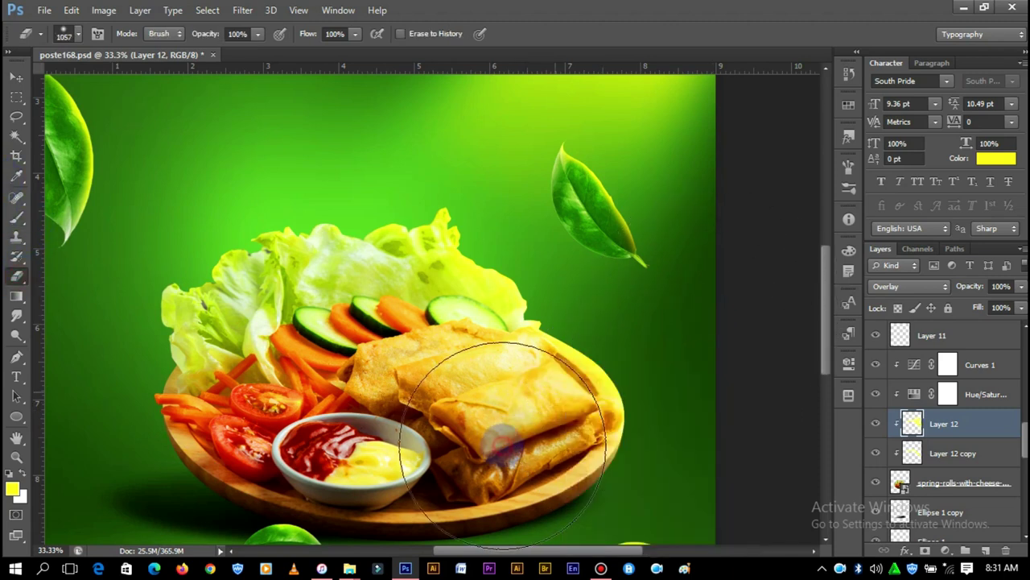
pyautogui.moveTo(503, 442); pyautogui.dragTo(439, 378)
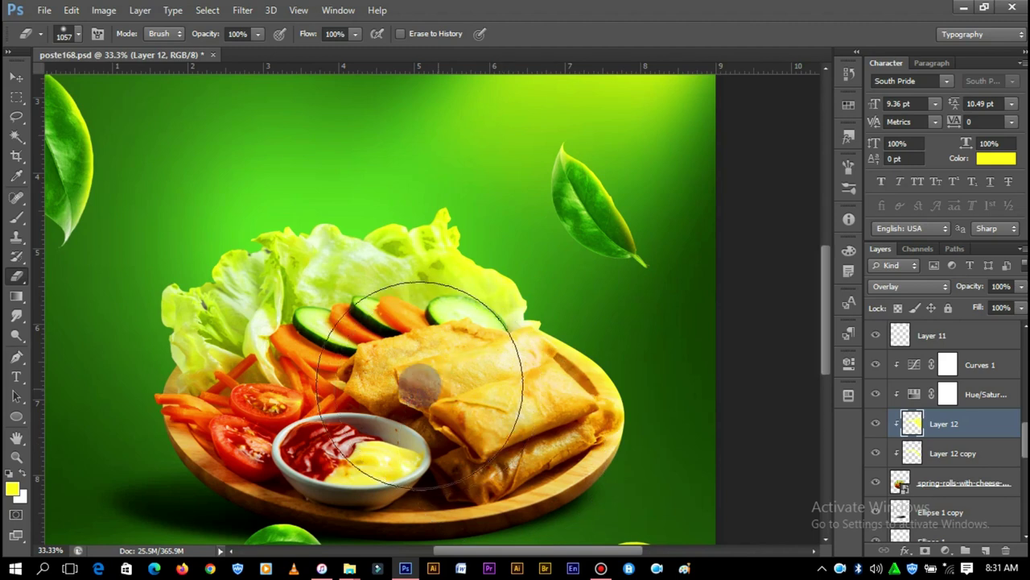
pyautogui.hotkey('ctrl', '-')
pyautogui.hotkey('ctrl', '-')
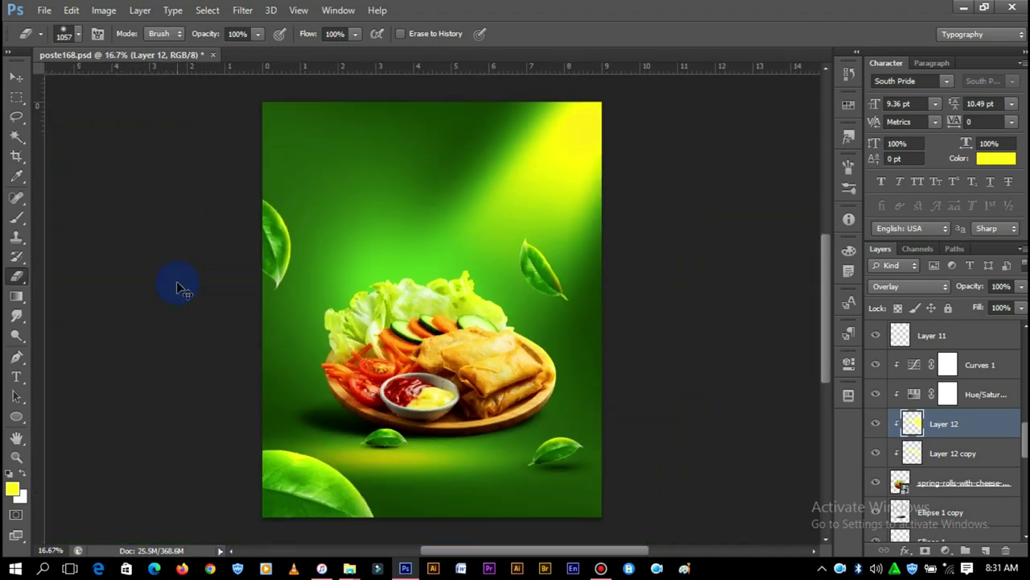
# Copy the two-line credit text layer from 4.psd into the spring-roll poster.
pyautogui.press('Escape')
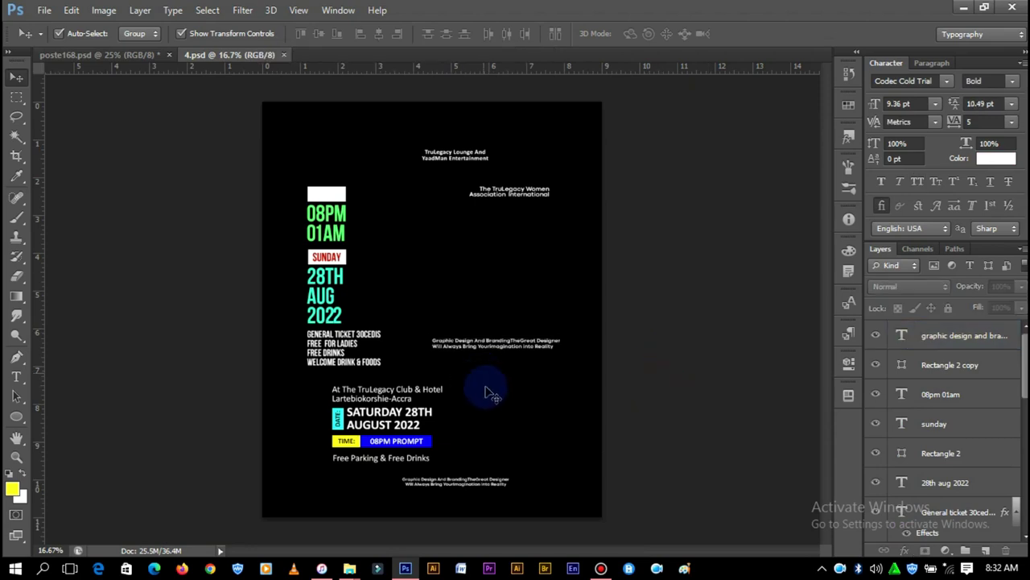
pyautogui.moveTo(455, 481); pyautogui.dragTo(379, 155)
pyautogui.click(119, 58)
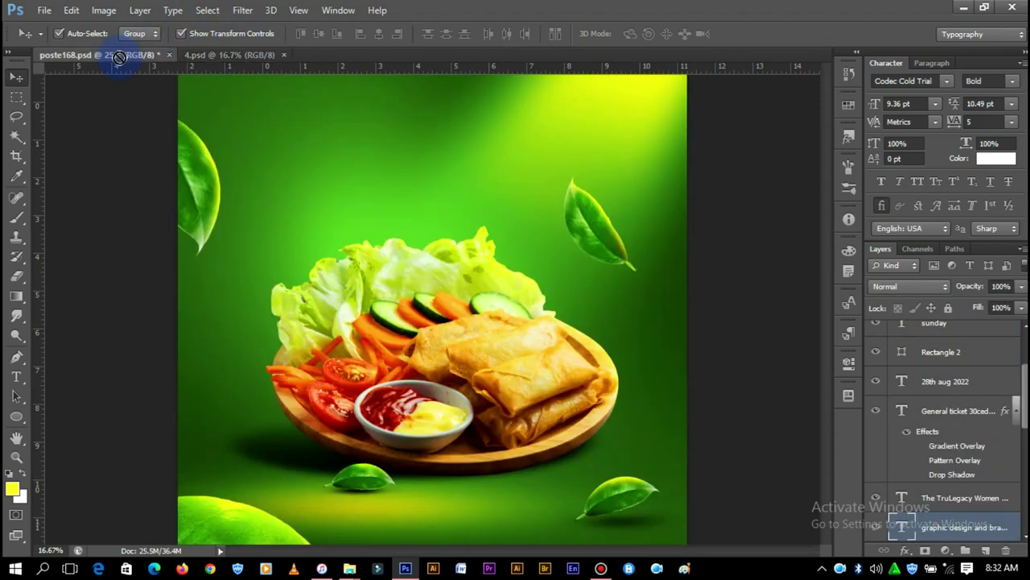
pyautogui.moveTo(509, 506); pyautogui.dragTo(508, 500)
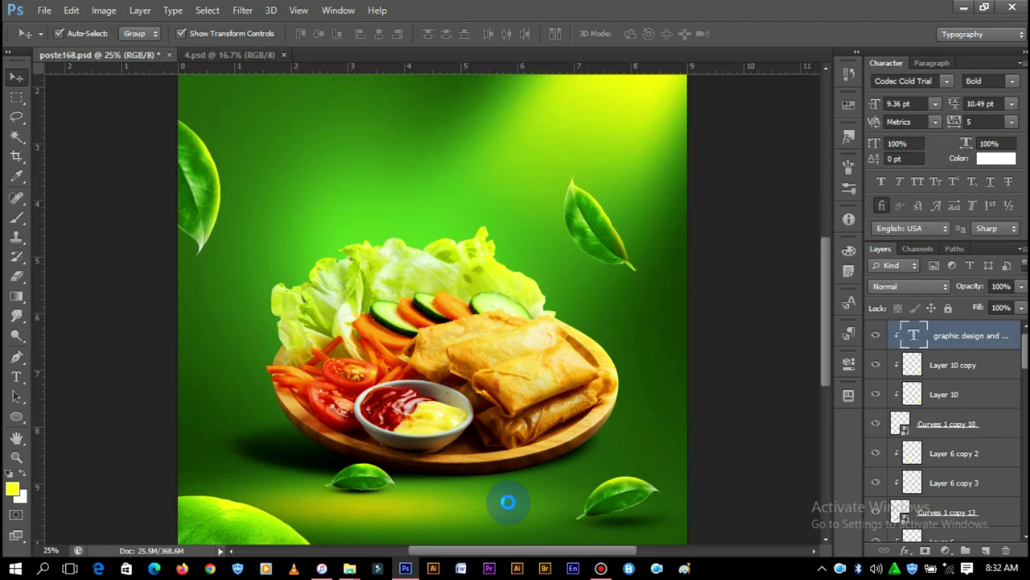
pyautogui.scroll(-2, 515, 483)
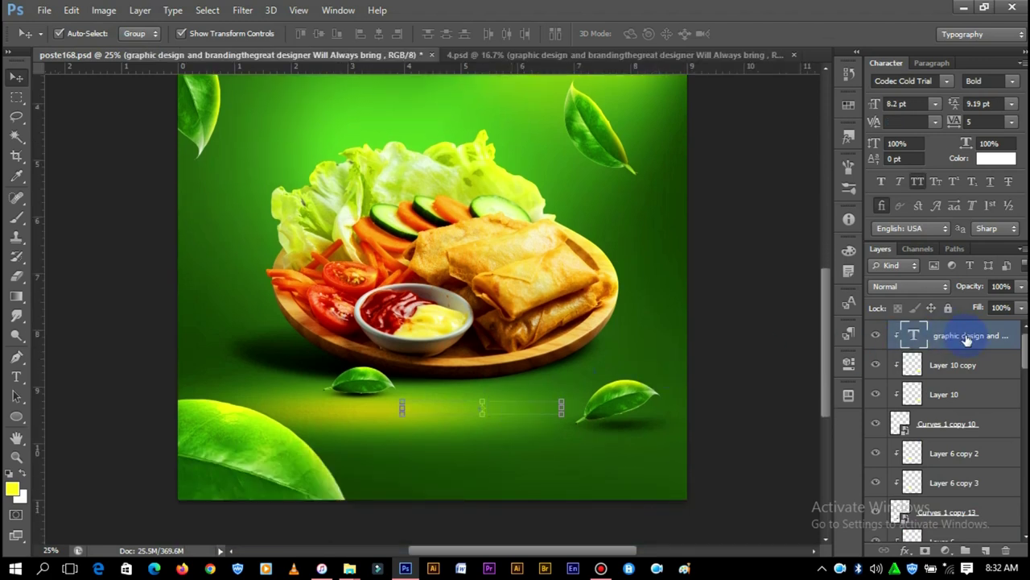
# Position the credit text below the plate and start a new type layer on the canvas.
pyautogui.moveTo(966, 340)
pyautogui.mouseDown()
pyautogui.moveTo(948, 438)
pyautogui.moveTo(942, 334)
pyautogui.mouseUp()
pyautogui.moveTo(493, 422); pyautogui.dragTo(485, 437)
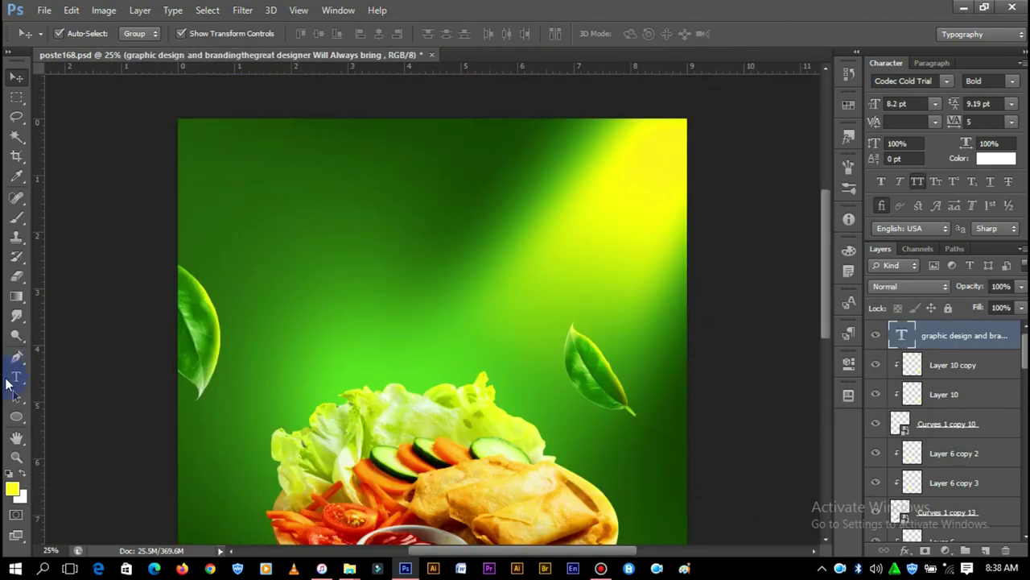
pyautogui.click(15, 377)
pyautogui.click(396, 270)
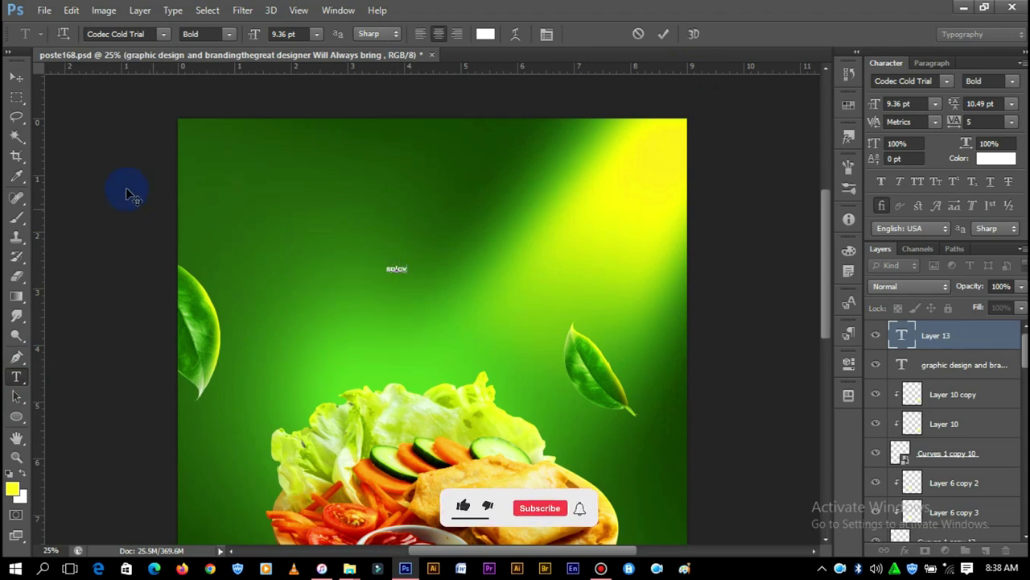
# Commit the spicy text and Free Transform it into a large SPICY title.
pyautogui.click(17, 77)
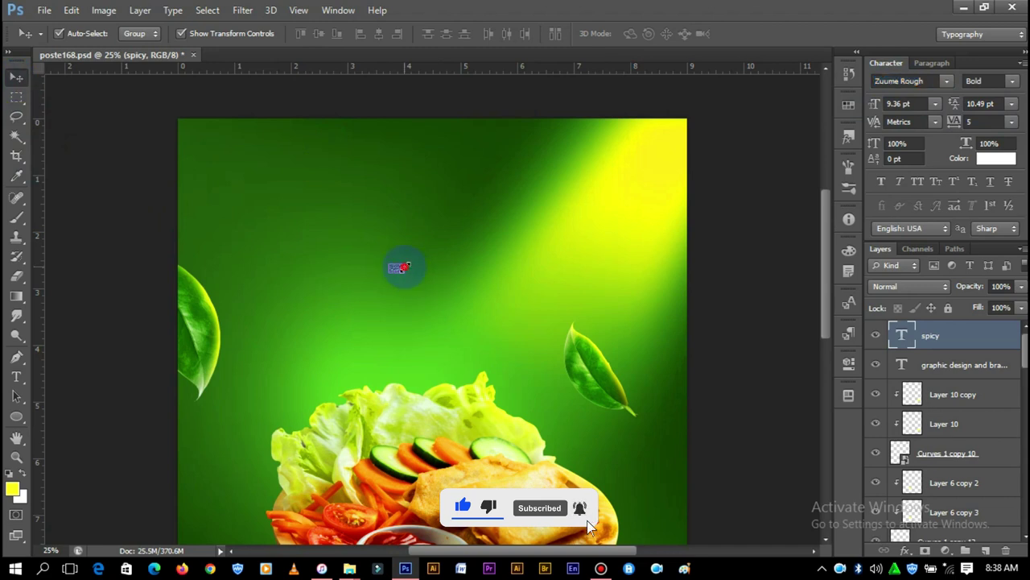
pyautogui.hotkey('ctrl', 't')
pyautogui.moveTo(406, 263); pyautogui.dragTo(510, 172)
pyautogui.press('Return')
# Apply an Arc warp to SPICY with a slightly adjusted bend.
pyautogui.press('t')
pyautogui.rightClick(424, 272)
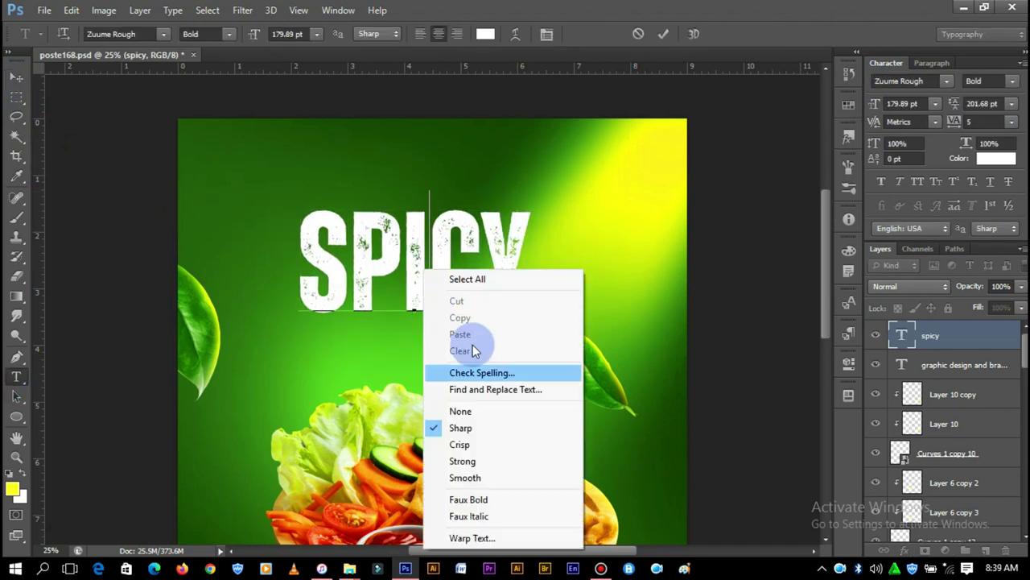
pyautogui.click(475, 538)
pyautogui.click(809, 165)
pyautogui.click(759, 210)
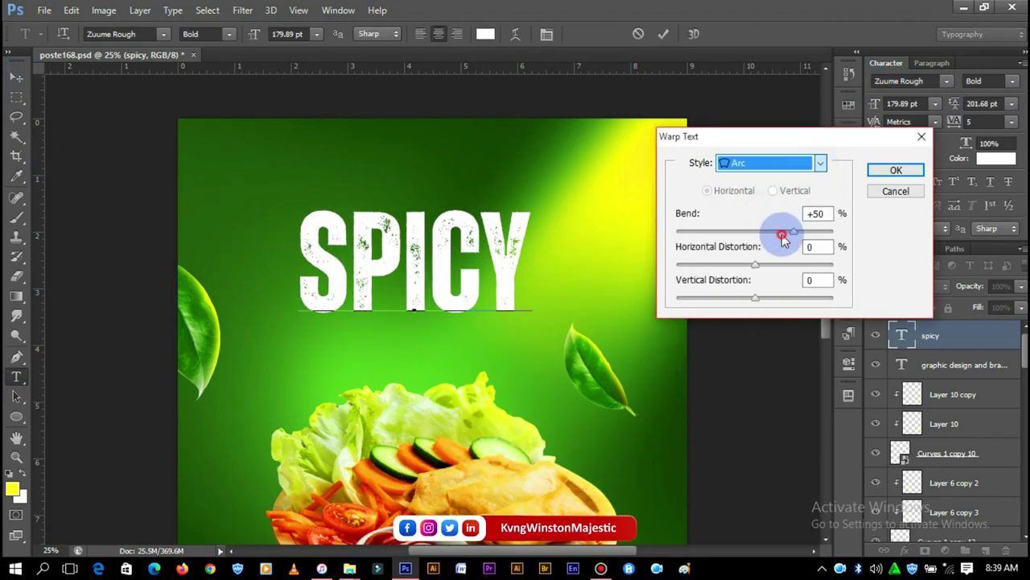
pyautogui.moveTo(783, 240); pyautogui.dragTo(778, 232)
pyautogui.press('Return')
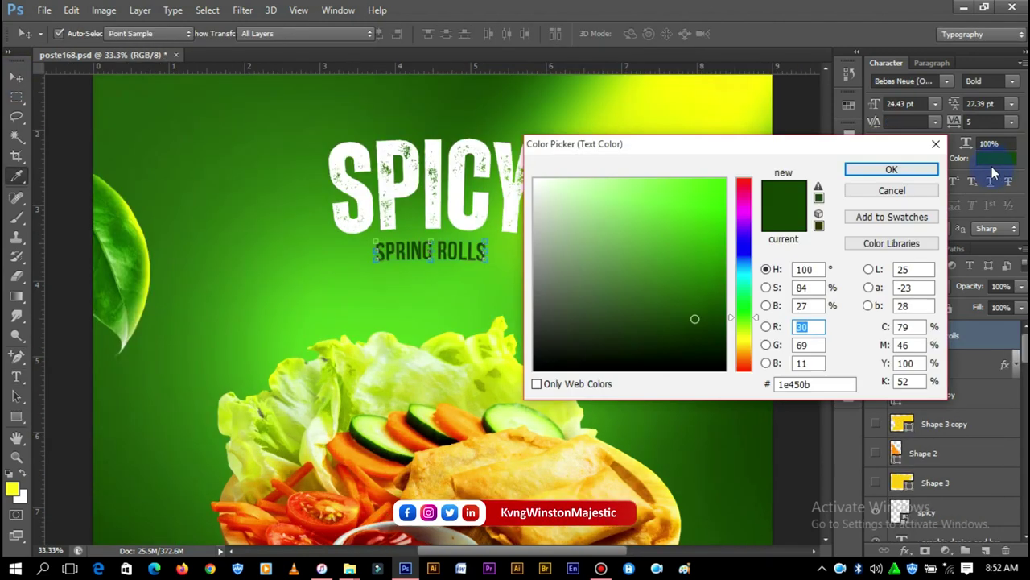
# Make the SPRING ROLLS subtitle white and scale it up to span the title.
pyautogui.click(536, 179)
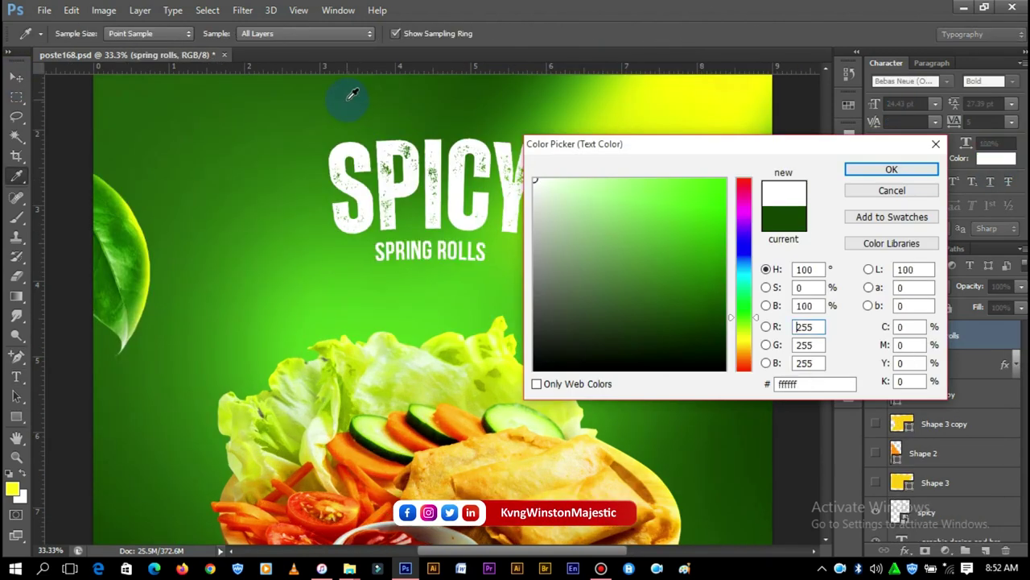
pyautogui.click(892, 169)
pyautogui.hotkey('ctrl', 't')
pyautogui.moveTo(487, 238); pyautogui.dragTo(515, 227)
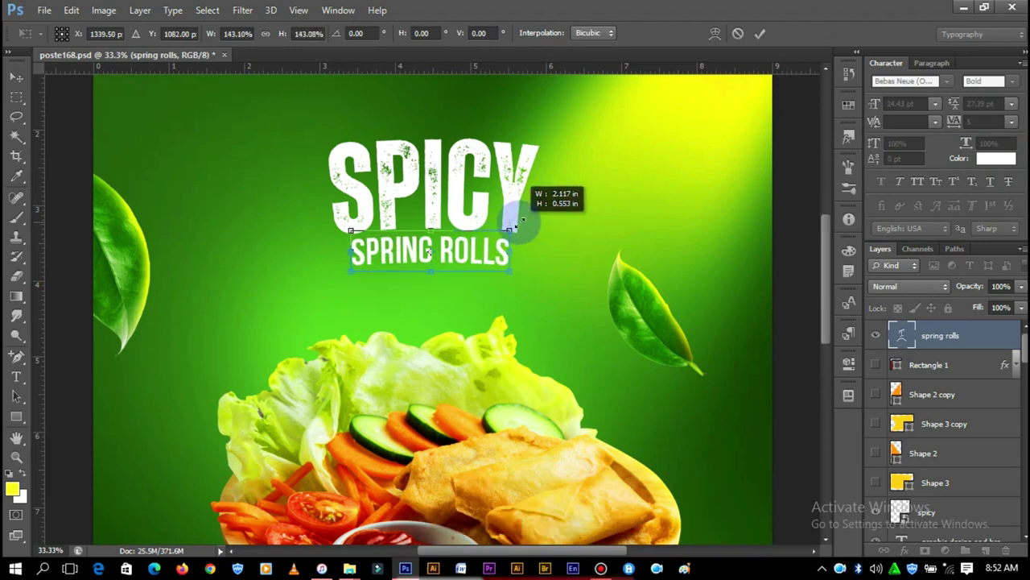
pyautogui.click(760, 33)
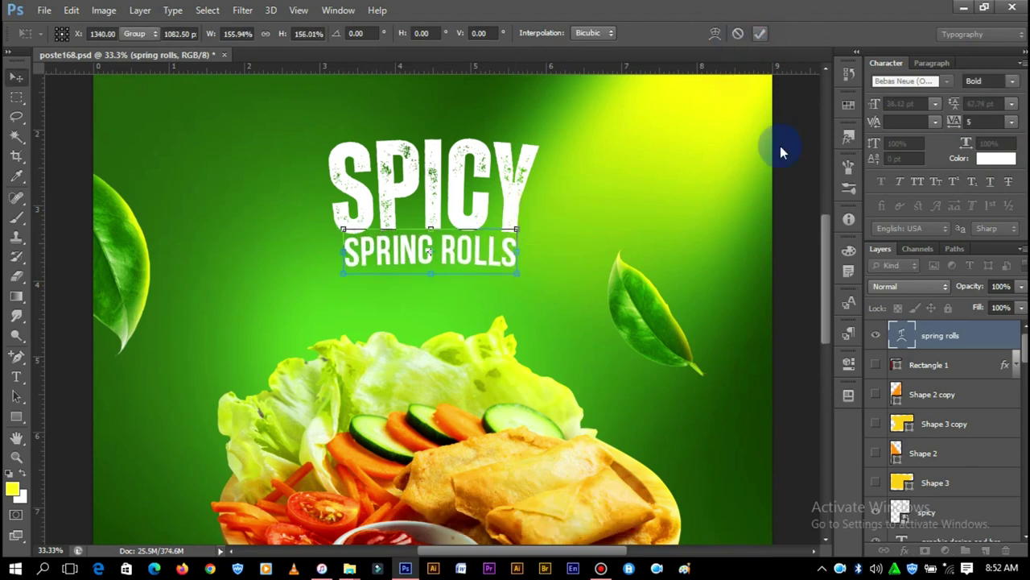
pyautogui.click(793, 330)
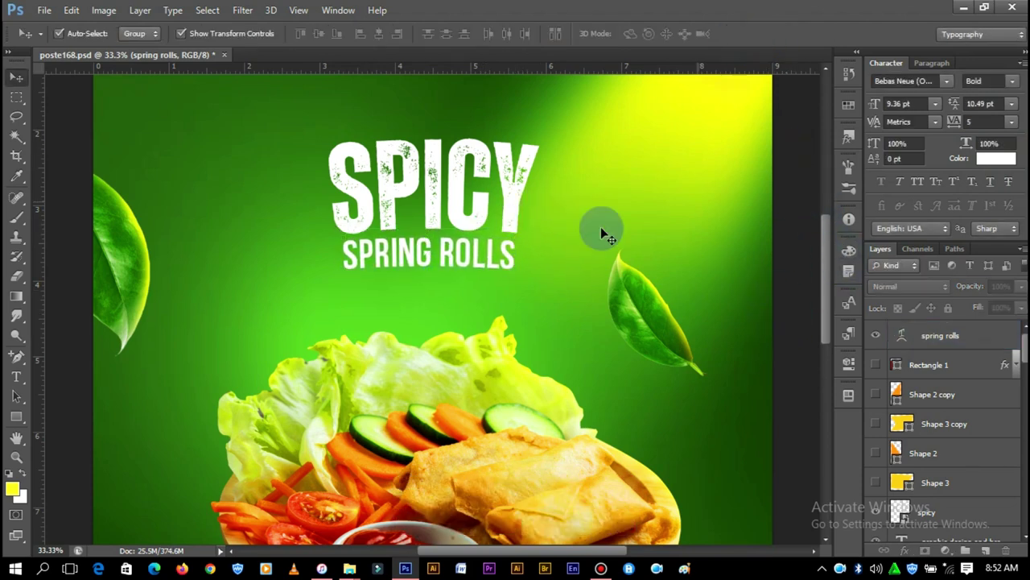
# Resize the SPICY title to fit above the enlarged SPRING ROLLS subtitle.
pyautogui.click(515, 256)
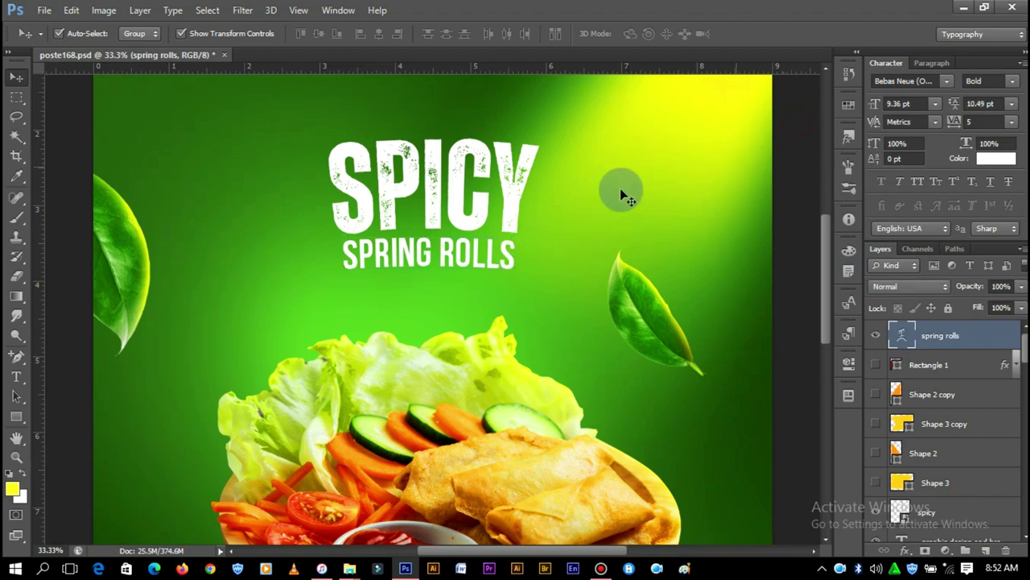
pyautogui.click(525, 195)
pyautogui.moveTo(566, 125); pyautogui.dragTo(587, 102)
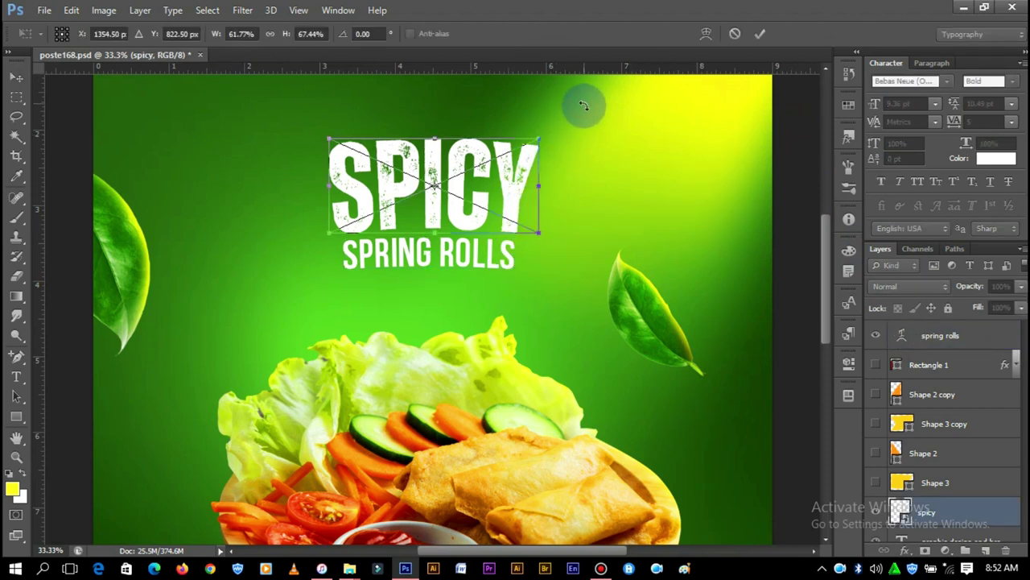
pyautogui.click(757, 28)
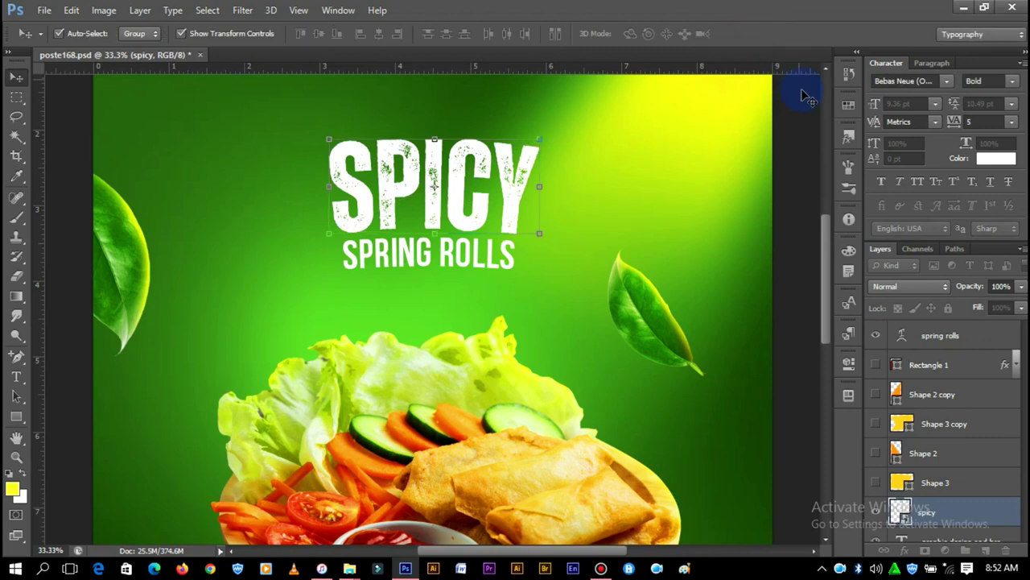
pyautogui.click(477, 256)
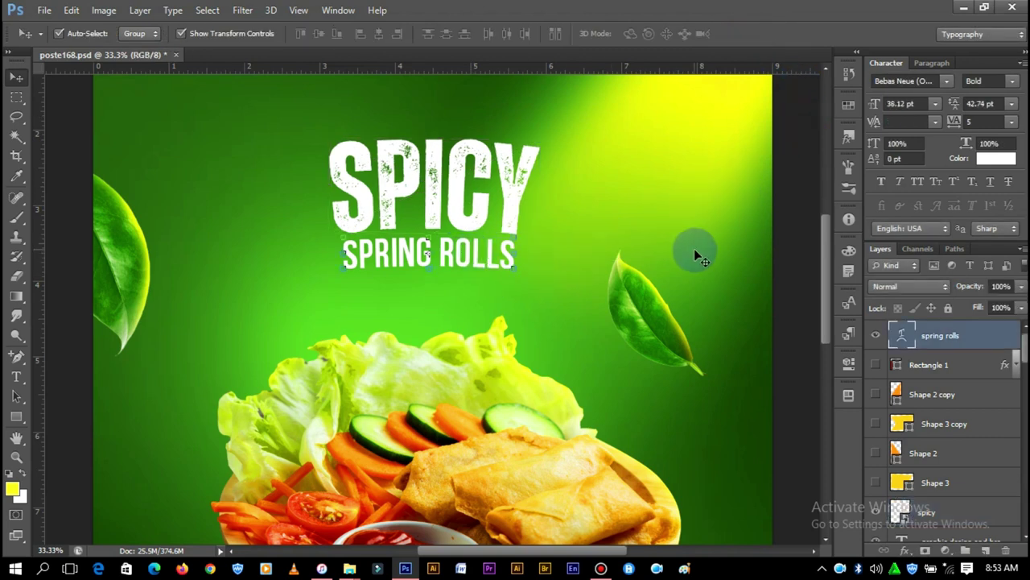
pyautogui.hotkey('ctrl', '-')
pyautogui.click(740, 233)
pyautogui.scroll(-2, 792, 288)
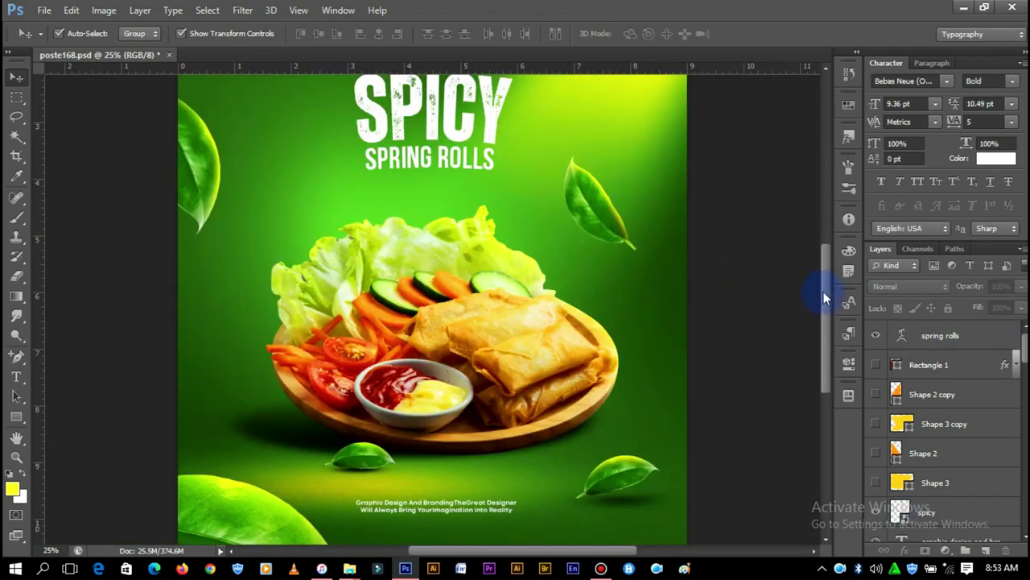
pyautogui.moveTo(825, 278); pyautogui.dragTo(834, 257)
# Nudge SPRING ROLLS down and move both titles toward the poster's upper left.
pyautogui.click(435, 274)
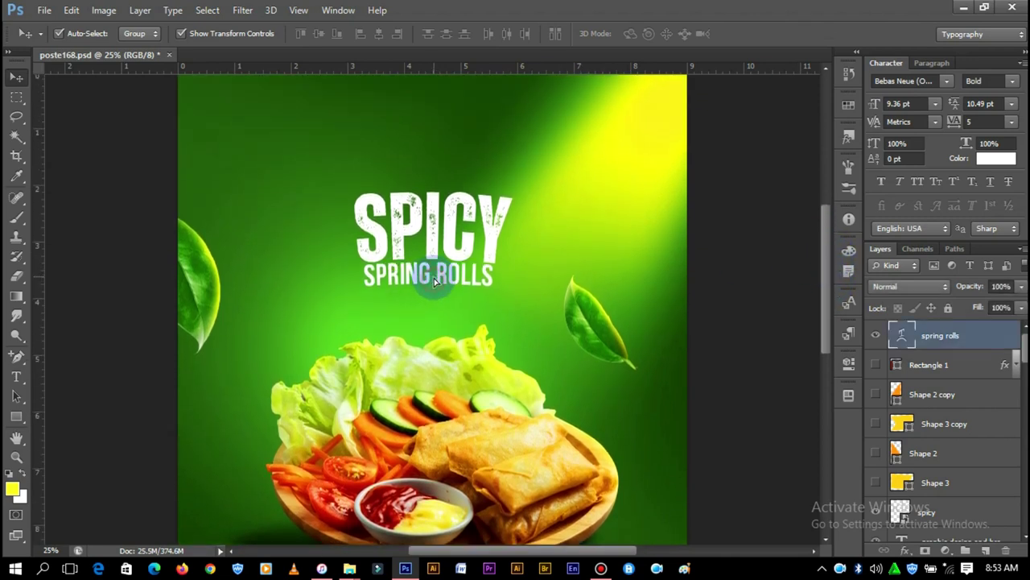
pyautogui.press('Down')
pyautogui.press('Down')
pyautogui.press('Down')
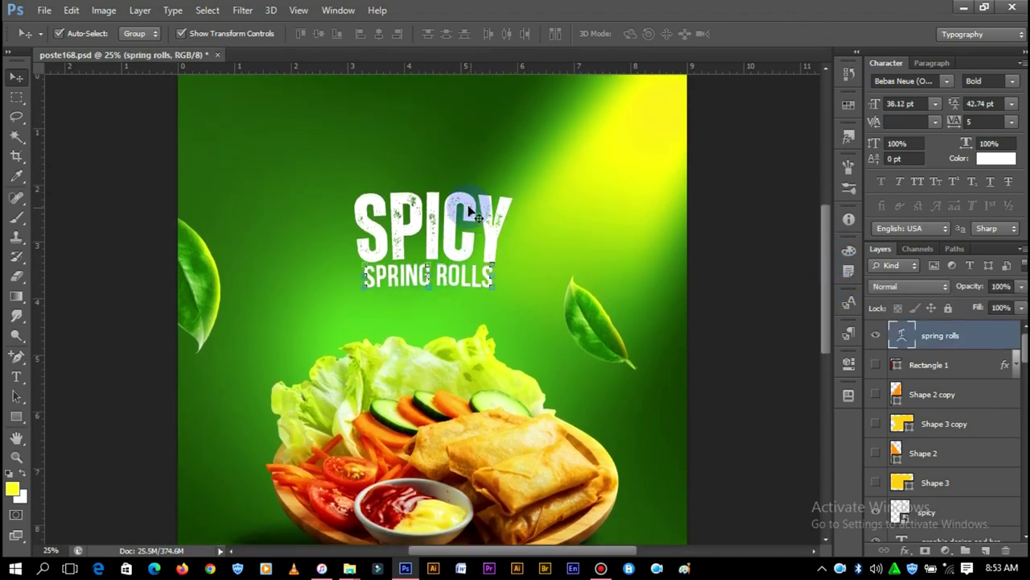
pyautogui.moveTo(470, 207)
pyautogui.mouseDown()
pyautogui.moveTo(372, 142)
pyautogui.moveTo(387, 196)
pyautogui.mouseUp()
pyautogui.hotkey('ctrl', '-')
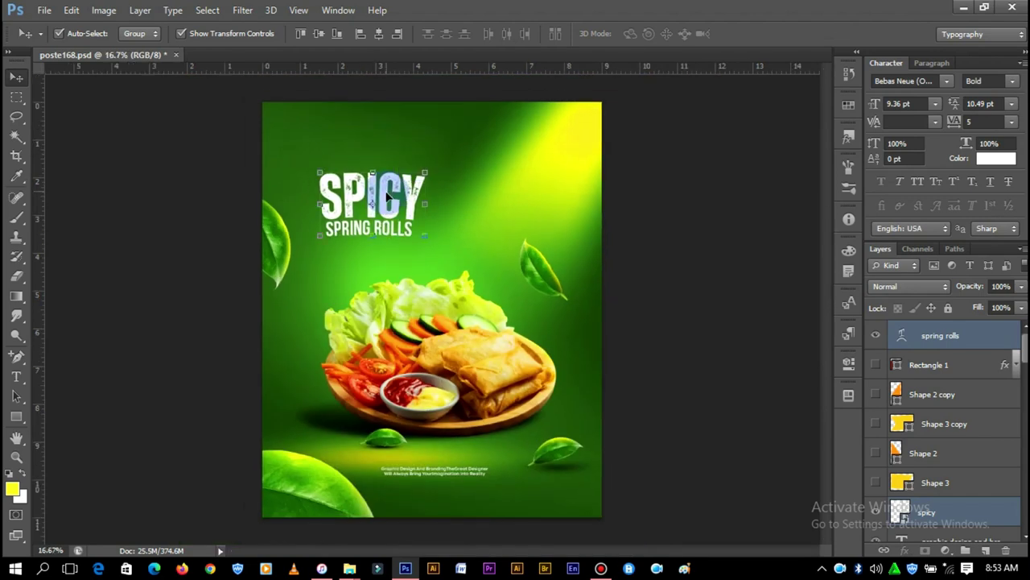
pyautogui.click(367, 229)
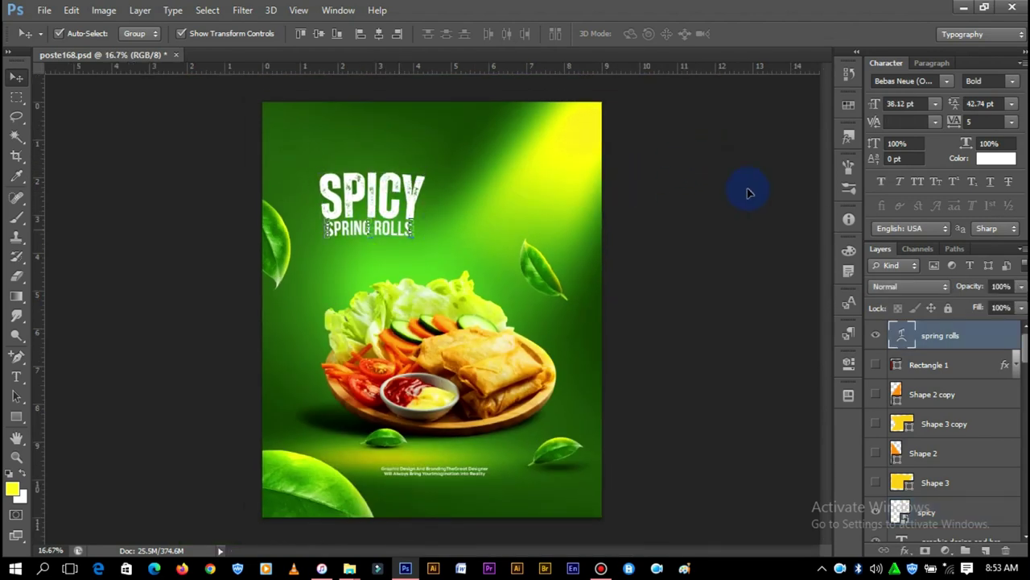
pyautogui.hotkey('ctrl', '+')
pyautogui.scroll(1, 416, 279)
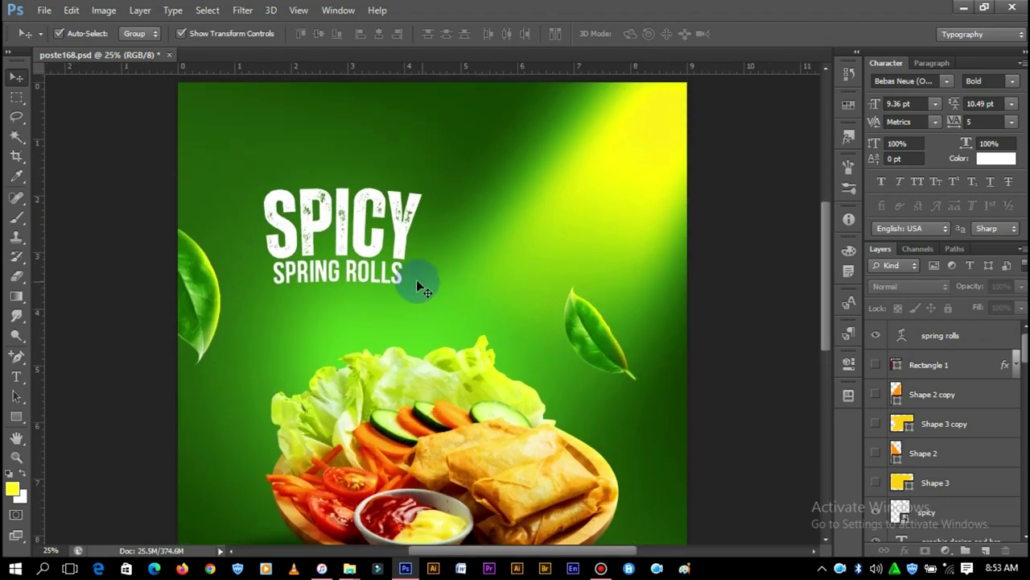
pyautogui.click(995, 161)
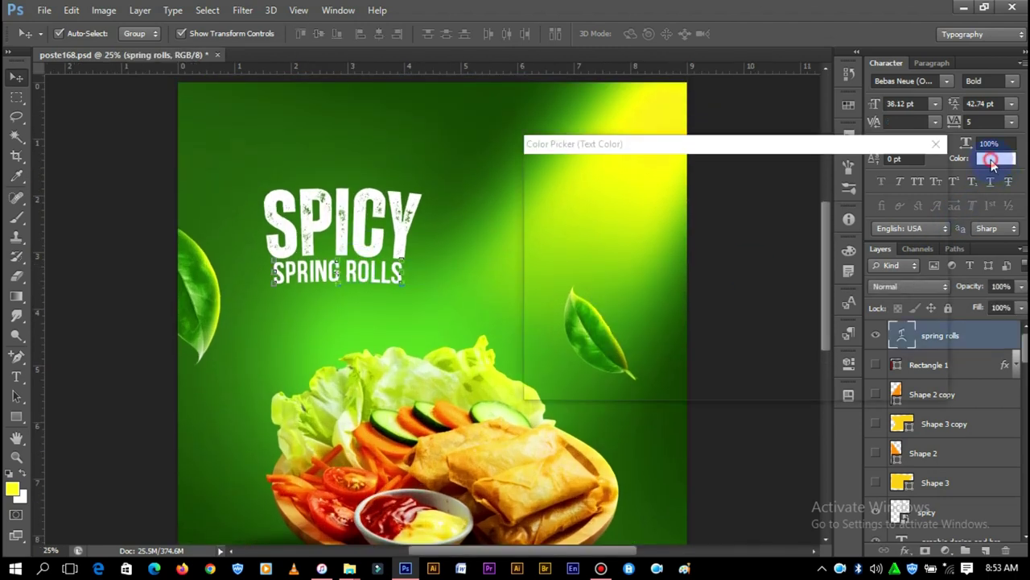
pyautogui.click(668, 108)
pyautogui.click(745, 339)
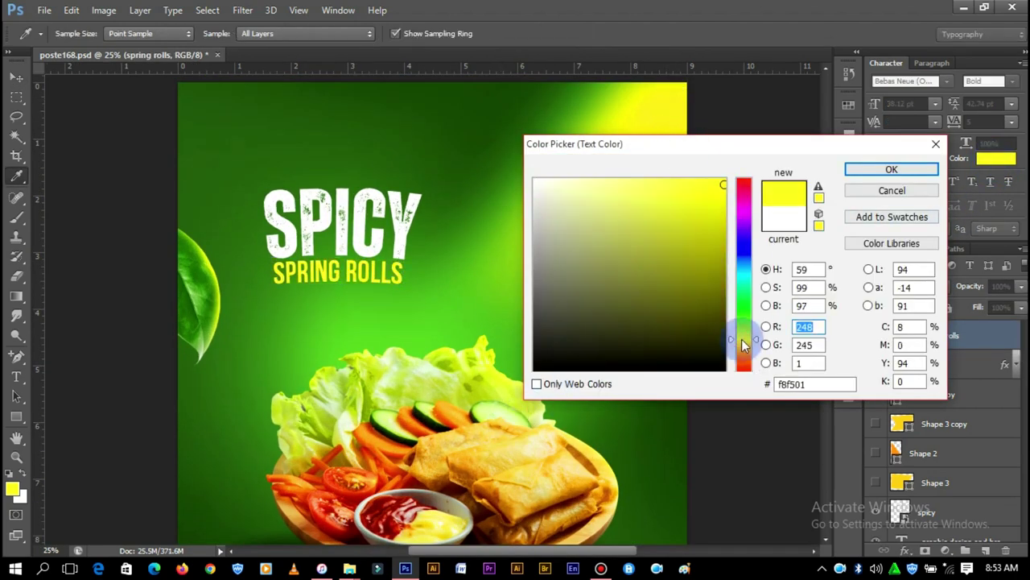
pyautogui.click(719, 186)
pyautogui.click(864, 169)
pyautogui.press('v')
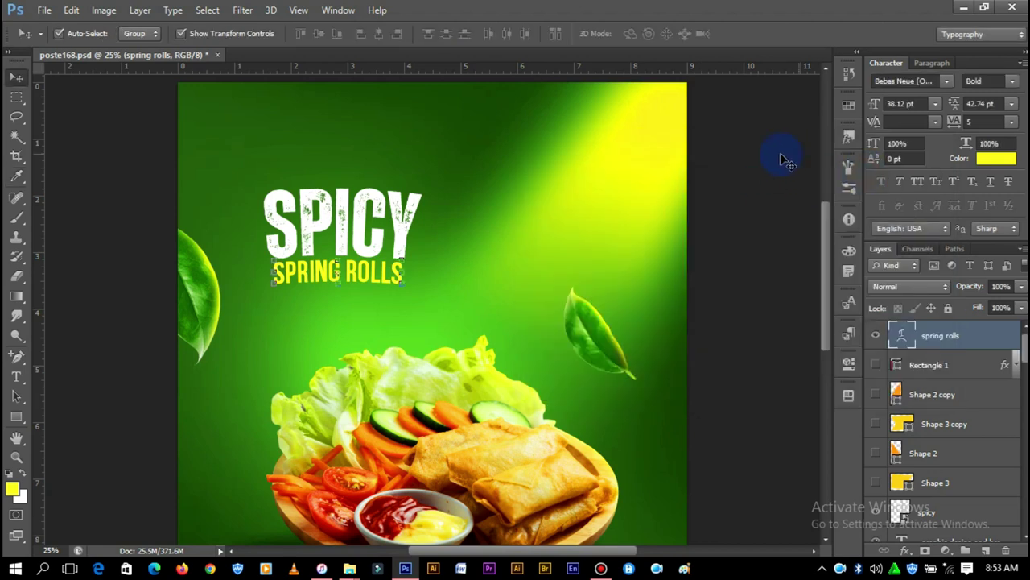
pyautogui.hotkey('ctrl', '-')
pyautogui.hotkey('ctrl', '+')
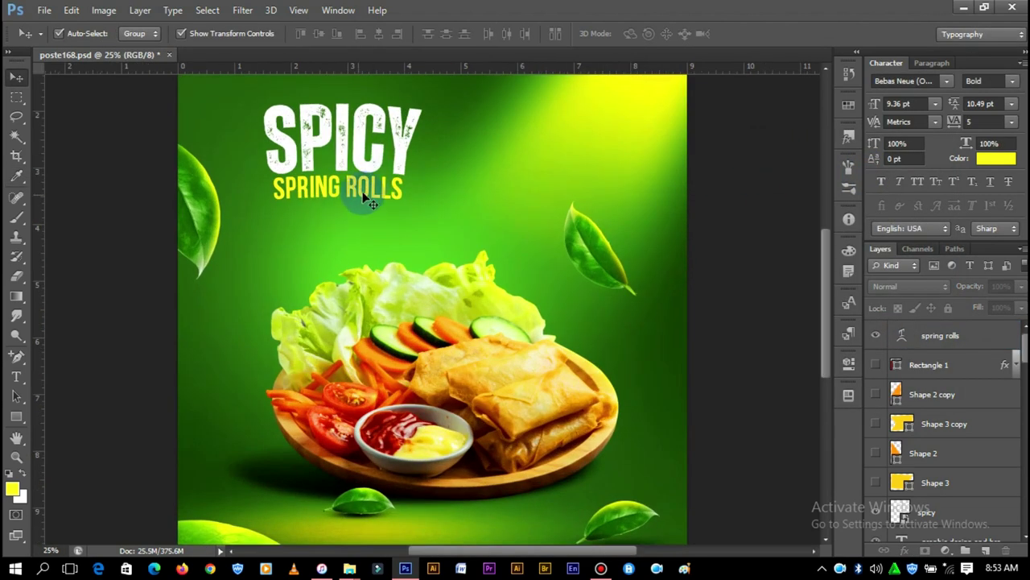
pyautogui.click(363, 189)
pyautogui.click(990, 161)
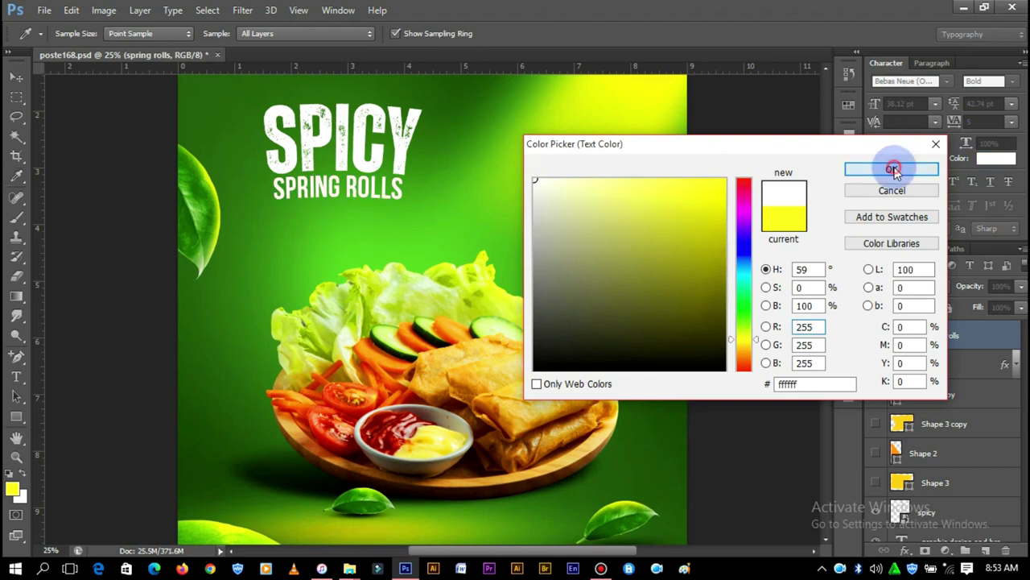
pyautogui.click(892, 169)
pyautogui.hotkey('ctrl', '-')
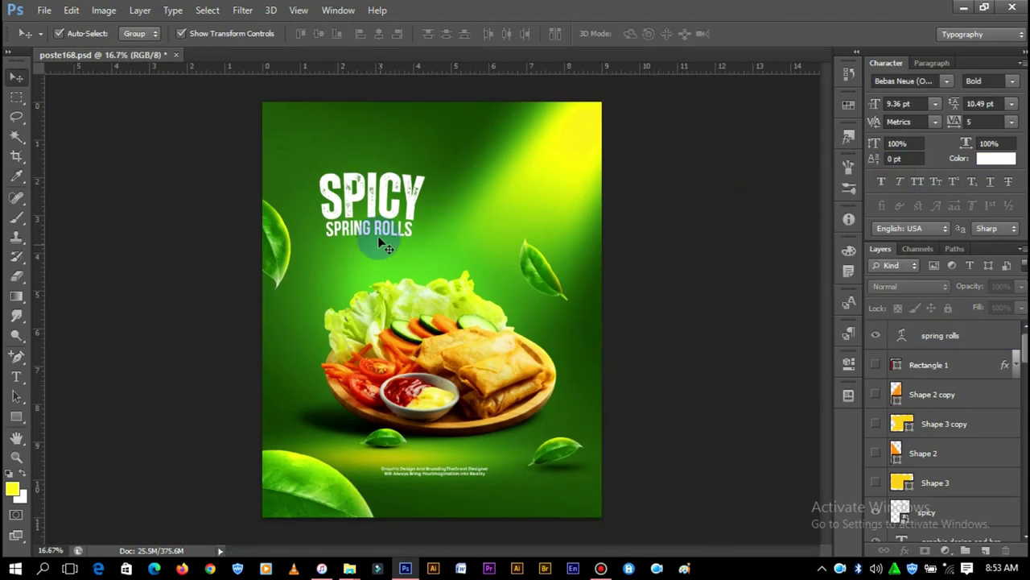
# Duplicate the SPICY title and greatly enlarge the copy.
pyautogui.click(384, 194)
pyautogui.keyDown('alt'); pyautogui.moveTo(394, 196); pyautogui.dragTo(547, 206); pyautogui.keyUp('alt')
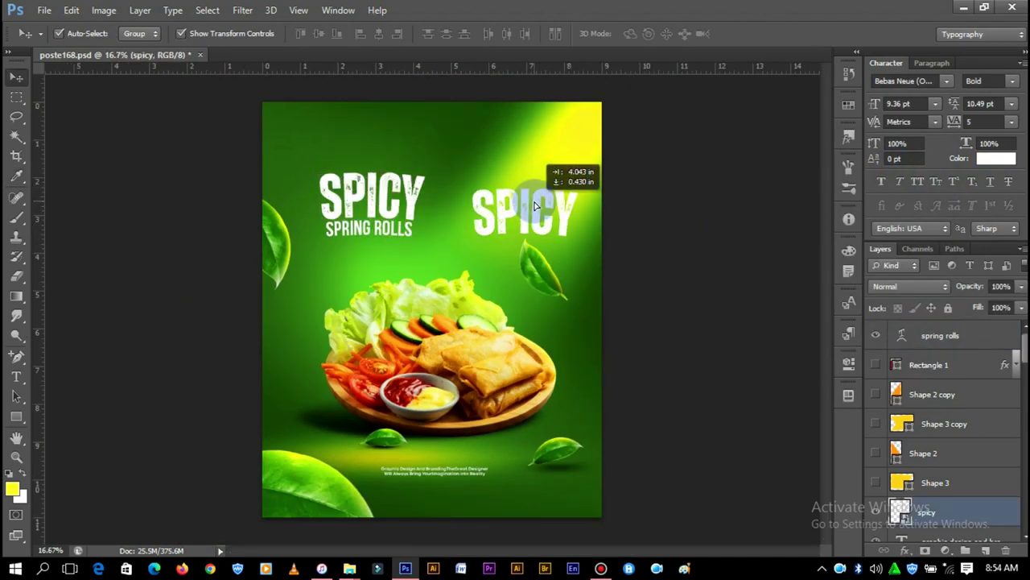
pyautogui.hotkey('ctrl', 't')
pyautogui.moveTo(611, 153)
pyautogui.mouseDown()
pyautogui.moveTo(710, 133)
pyautogui.moveTo(660, 234)
pyautogui.mouseUp()
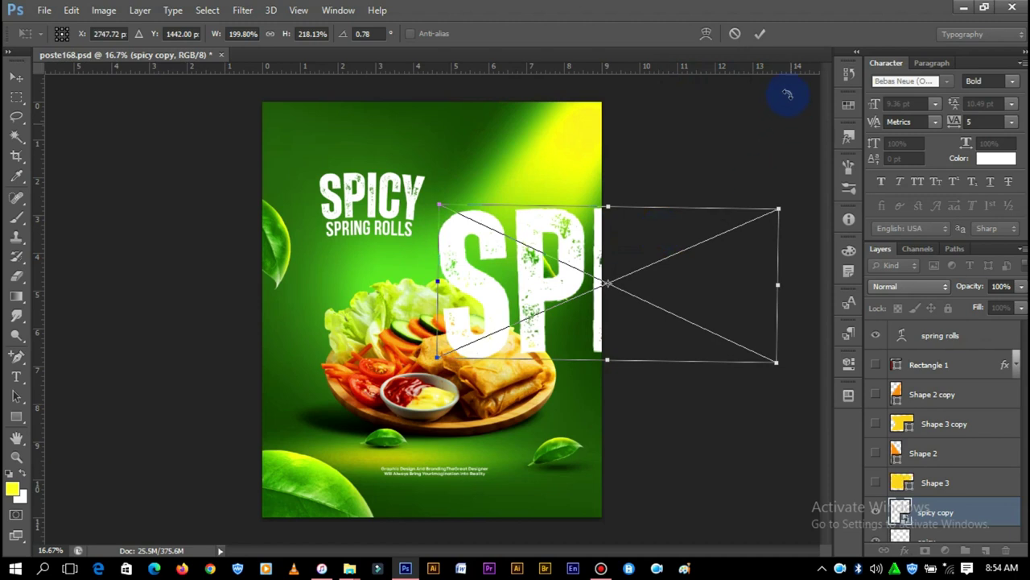
pyautogui.press('Return')
# Move the SPICY copy behind the food photo and set its blending mode to Overlay.
pyautogui.scroll(-2, 902, 435)
pyautogui.scroll(-3, 903, 395)
pyautogui.scroll(-4, 906, 379)
pyautogui.scroll(3, 925, 450)
pyautogui.moveTo(920, 459)
pyautogui.mouseDown()
pyautogui.moveTo(929, 268)
pyautogui.moveTo(925, 383)
pyautogui.moveTo(903, 424)
pyautogui.mouseUp()
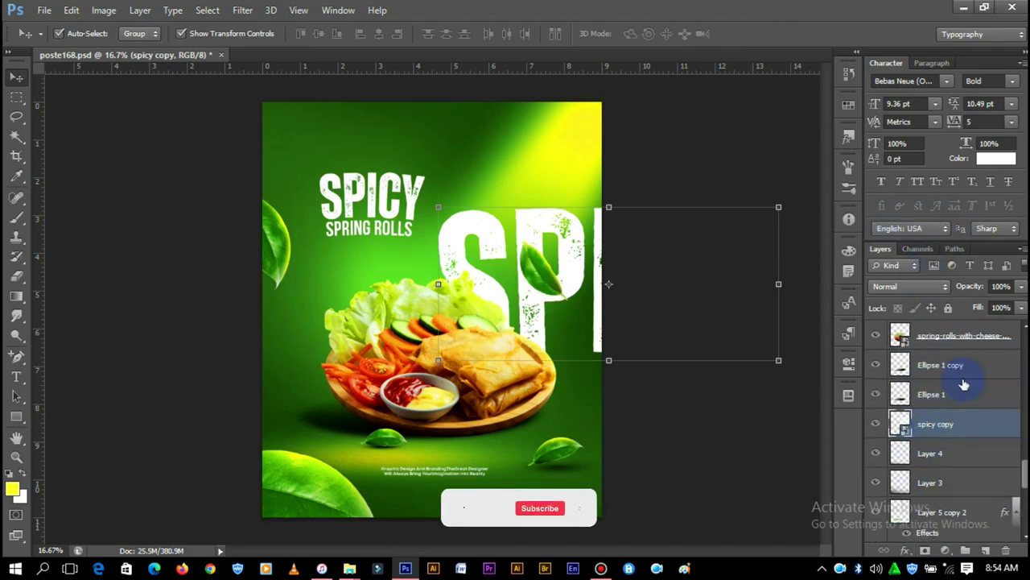
pyautogui.click(921, 290)
pyautogui.click(896, 191)
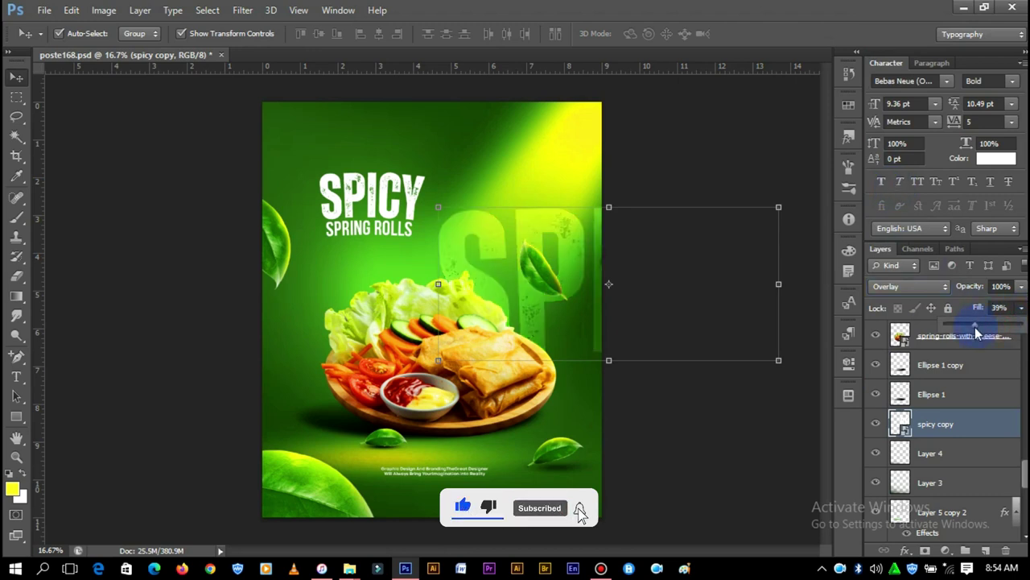
# Centre the faded SPICY overlay across the poster, enlarge it, and shift it up-left.
pyautogui.click(695, 418)
pyautogui.moveTo(538, 320); pyautogui.dragTo(542, 328)
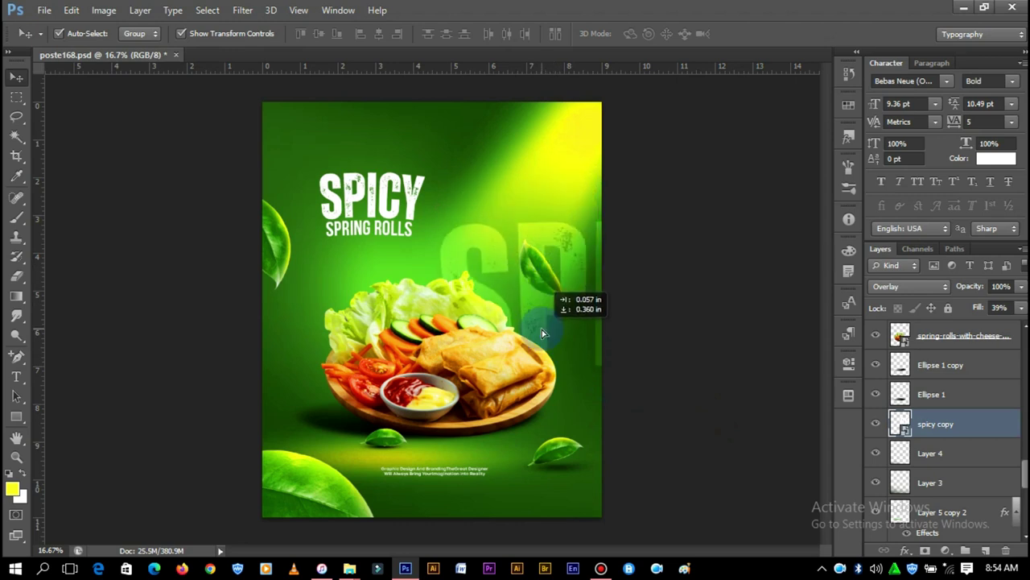
pyautogui.moveTo(542, 329); pyautogui.dragTo(378, 354)
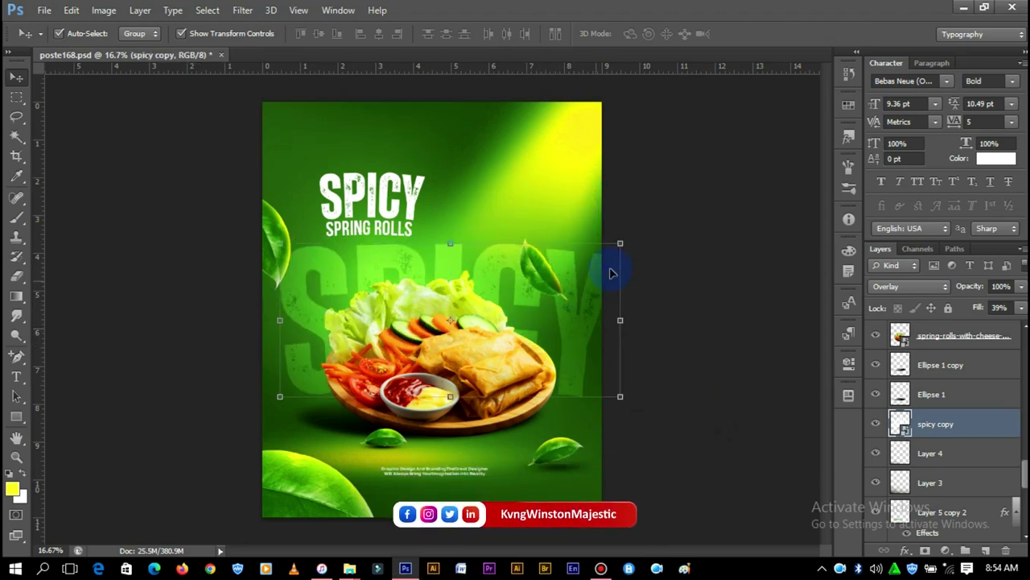
pyautogui.moveTo(625, 244); pyautogui.dragTo(663, 213)
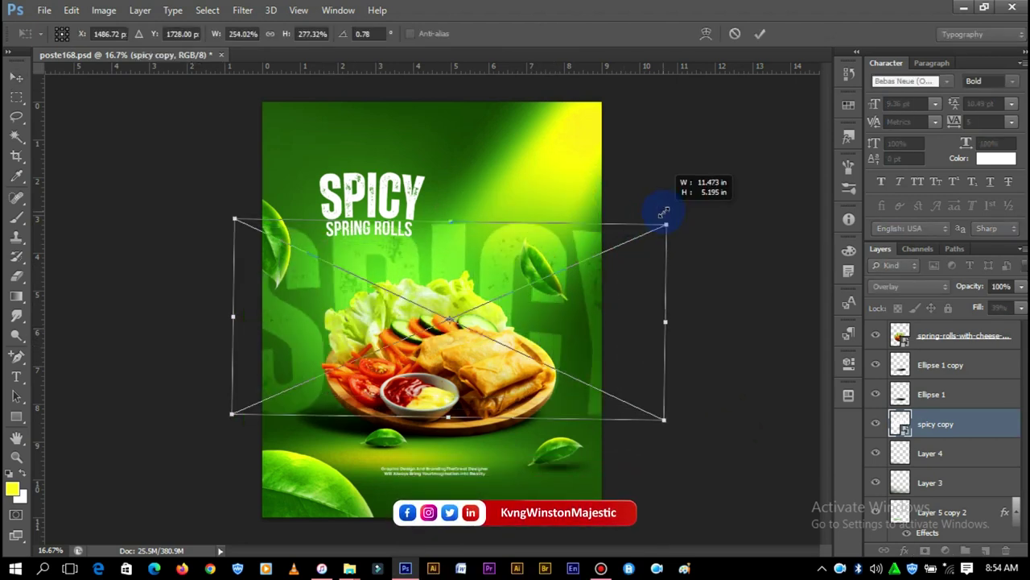
pyautogui.moveTo(593, 270); pyautogui.dragTo(583, 256)
pyautogui.click(760, 34)
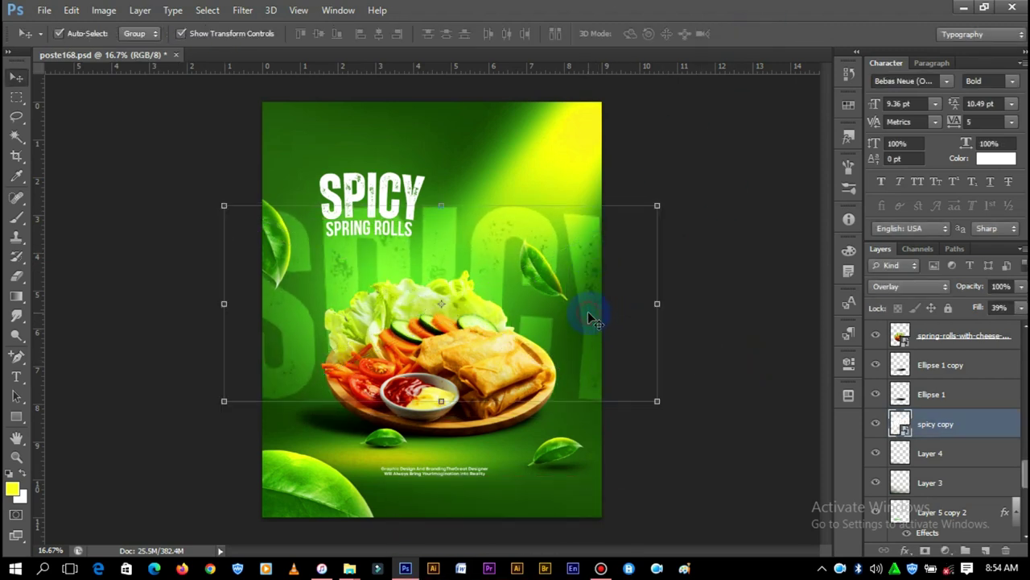
# Switch to the Eraser with a large soft brush for fading the overlay mask.
pyautogui.click(24, 280)
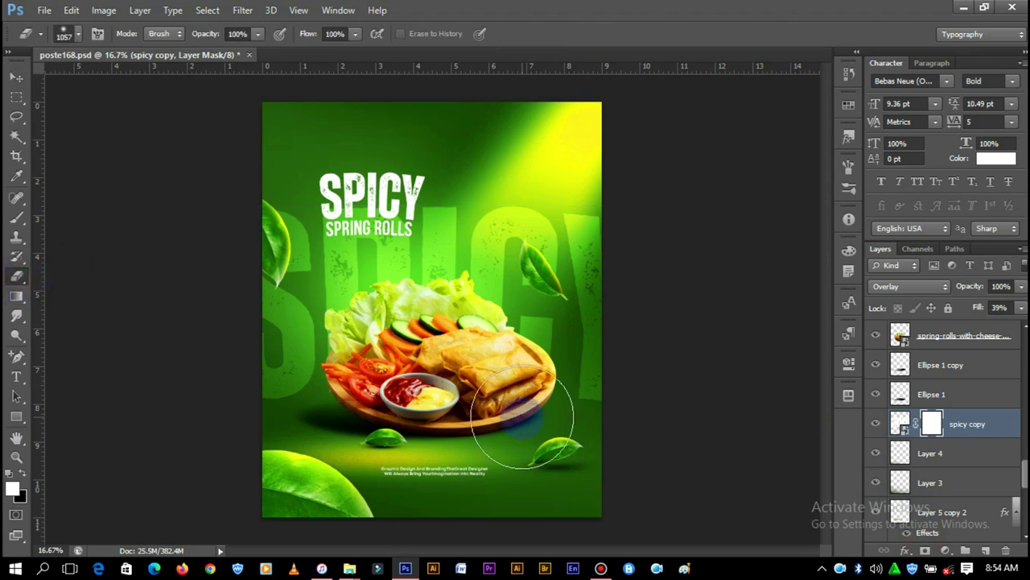
pyautogui.rightClick(593, 412)
pyautogui.click(259, 400)
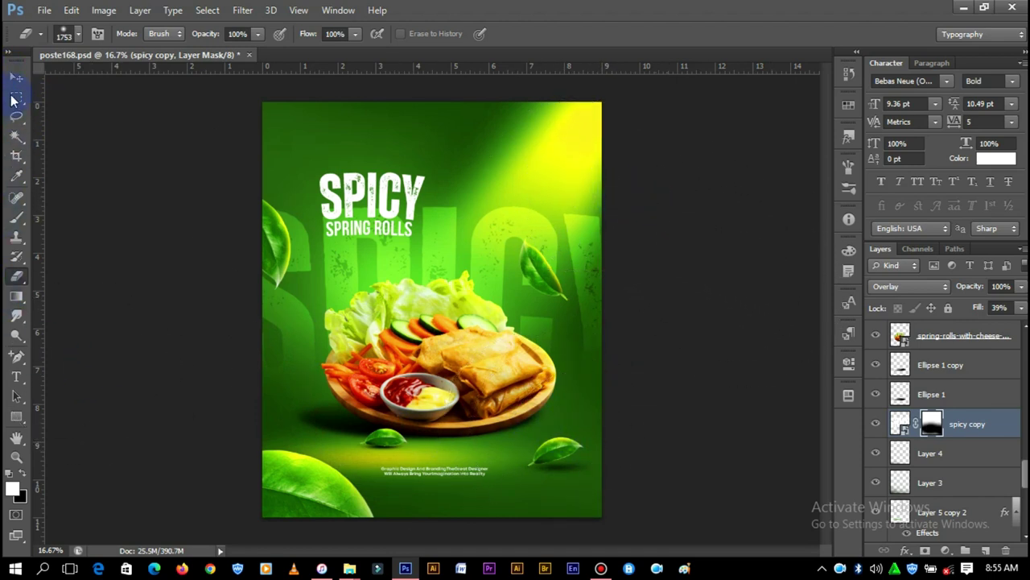
# Move the SPRING ROLLS title text slightly higher on the poster.
pyautogui.press('v')
pyautogui.click(748, 223)
pyautogui.hotkey('ctrl', '+')
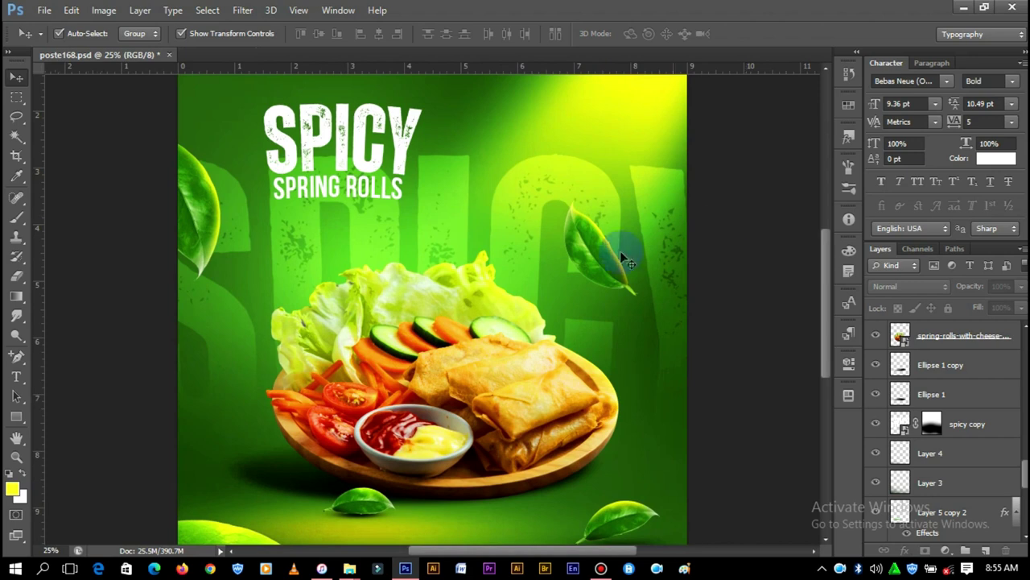
pyautogui.scroll(3, 627, 261)
pyautogui.scroll(2, 475, 342)
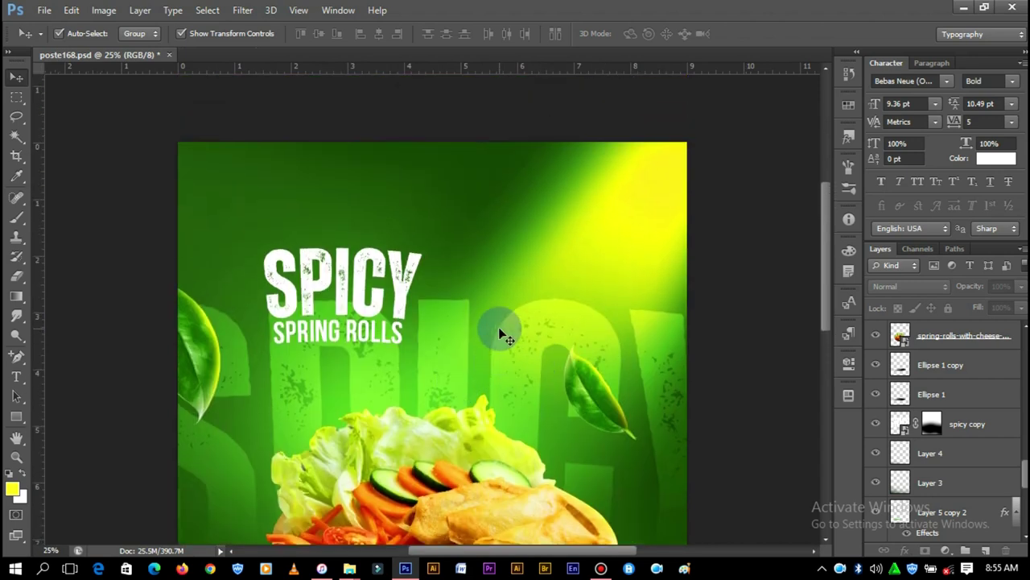
pyautogui.hotkey('ctrl', '-')
pyautogui.hotkey('ctrl', '+')
pyautogui.scroll(4, 466, 314)
pyautogui.scroll(3, 402, 296)
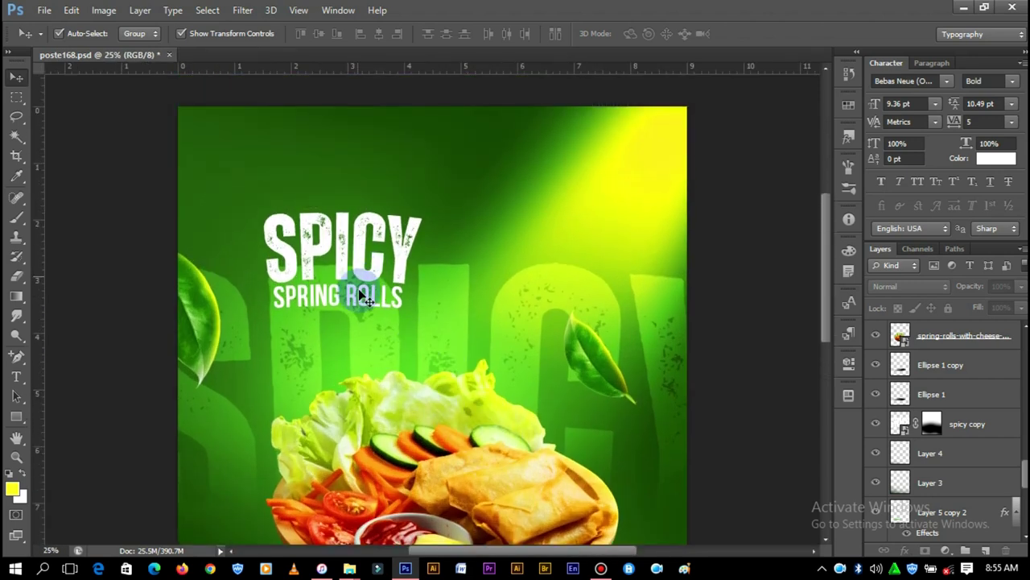
pyautogui.click(359, 290)
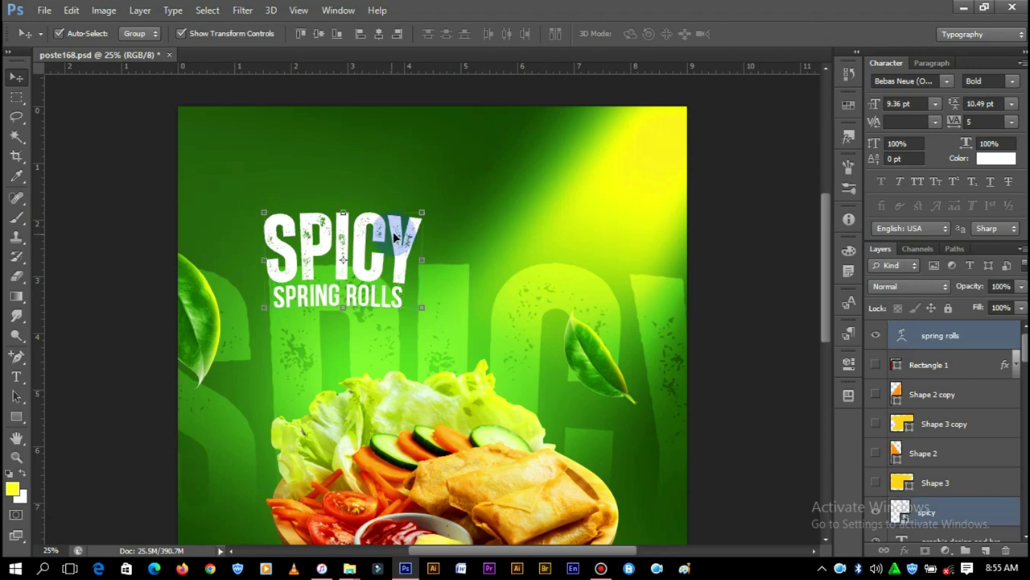
pyautogui.moveTo(394, 230)
pyautogui.mouseDown()
pyautogui.moveTo(394, 211)
pyautogui.moveTo(394, 224)
pyautogui.mouseUp()
pyautogui.click(772, 186)
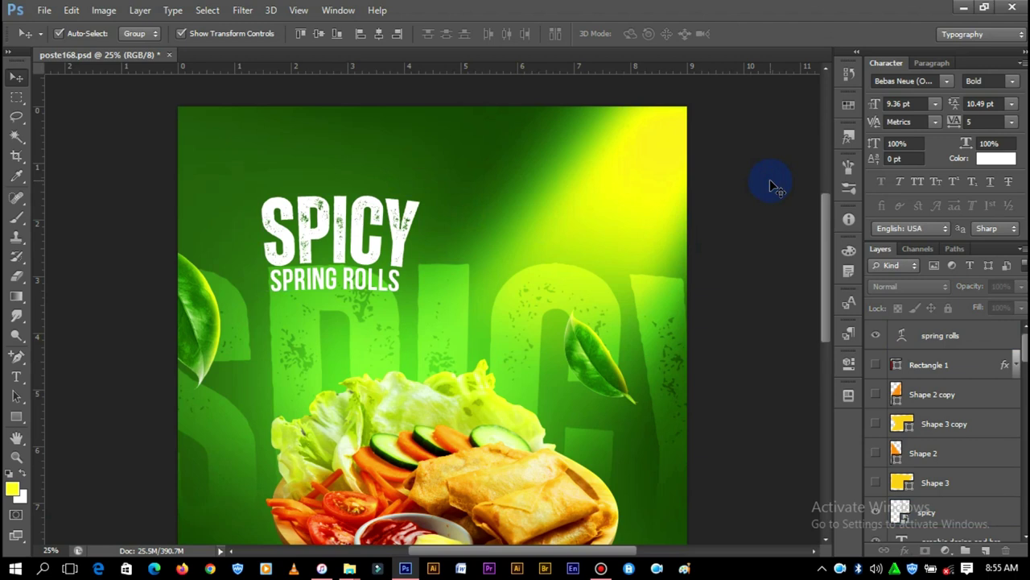
# Reselect the SPICY word and nudge the SPICY SPRING ROLLS title up and left.
pyautogui.hotkey('ctrl', '-')
pyautogui.hotkey('ctrl', '+')
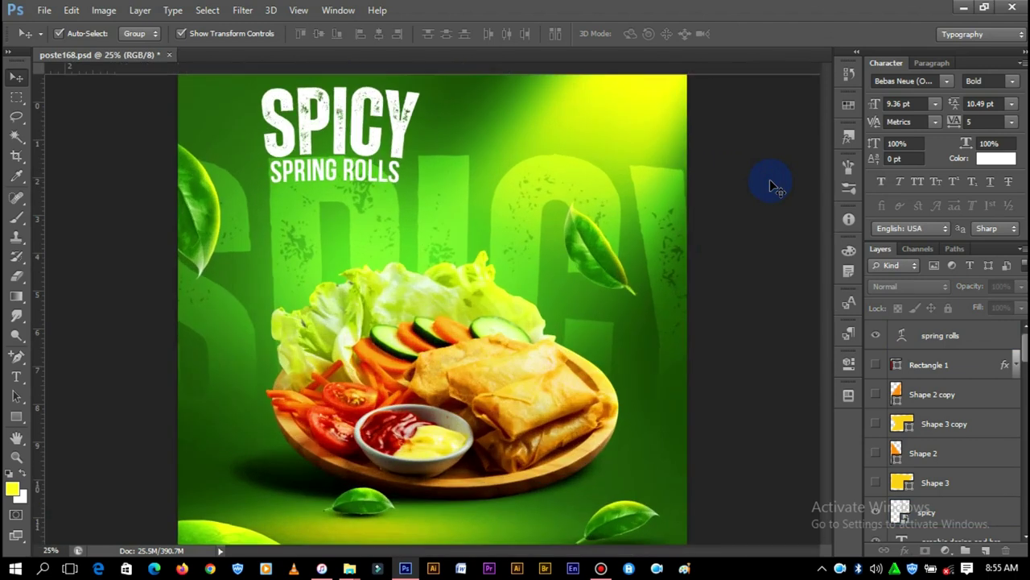
pyautogui.scroll(5, 467, 244)
pyautogui.click(373, 282)
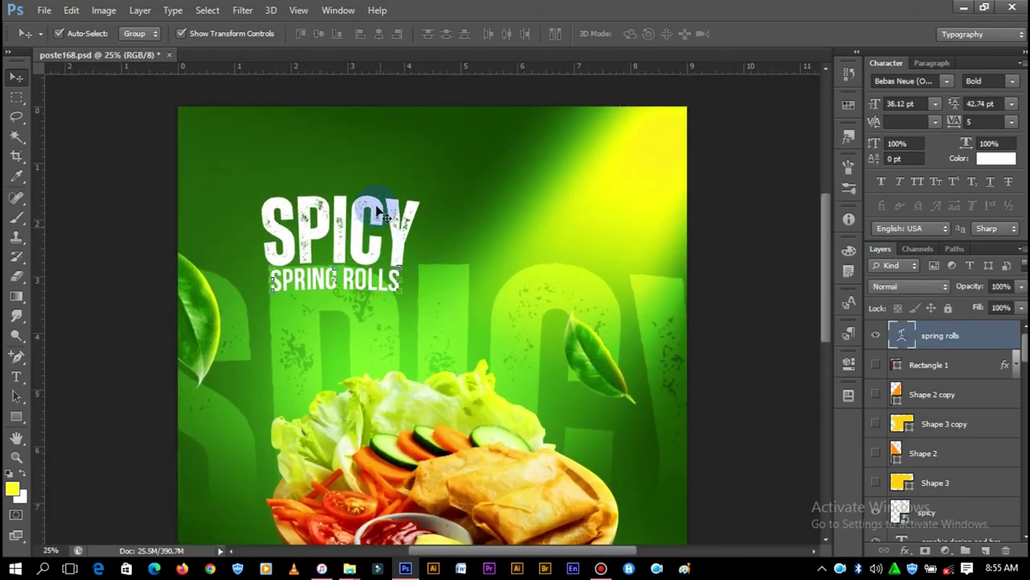
pyautogui.click(377, 211)
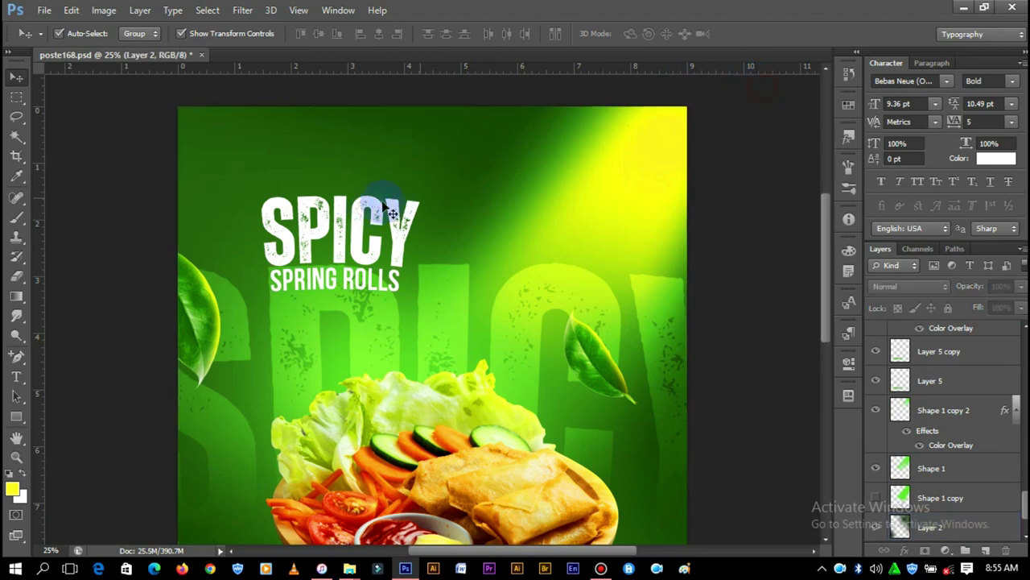
pyautogui.click(380, 208)
pyautogui.hotkey('ctrl', 't')
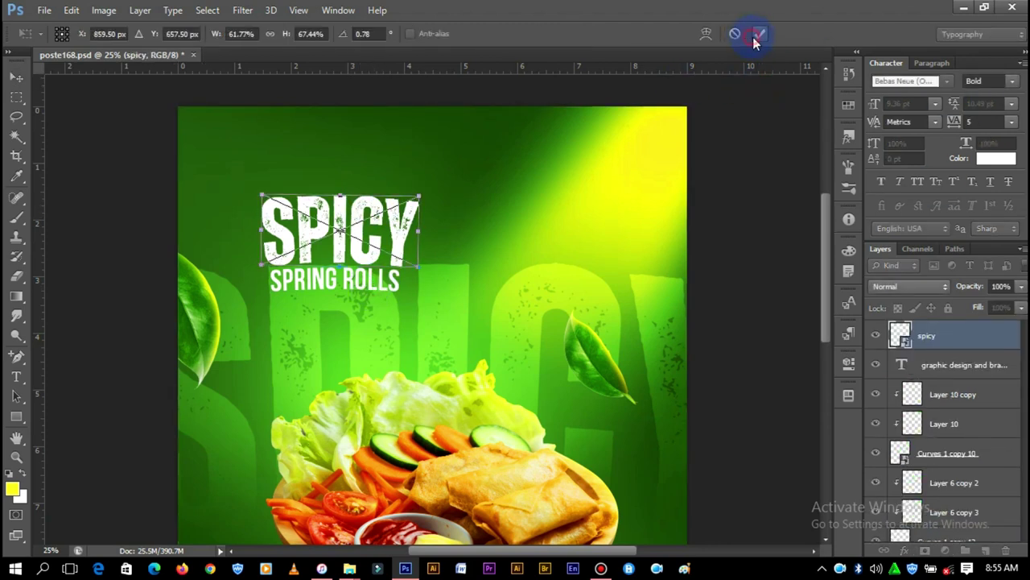
pyautogui.click(755, 42)
pyautogui.keyDown('shift'); pyautogui.click(958, 364); pyautogui.keyUp('shift')
pyautogui.click(905, 335)
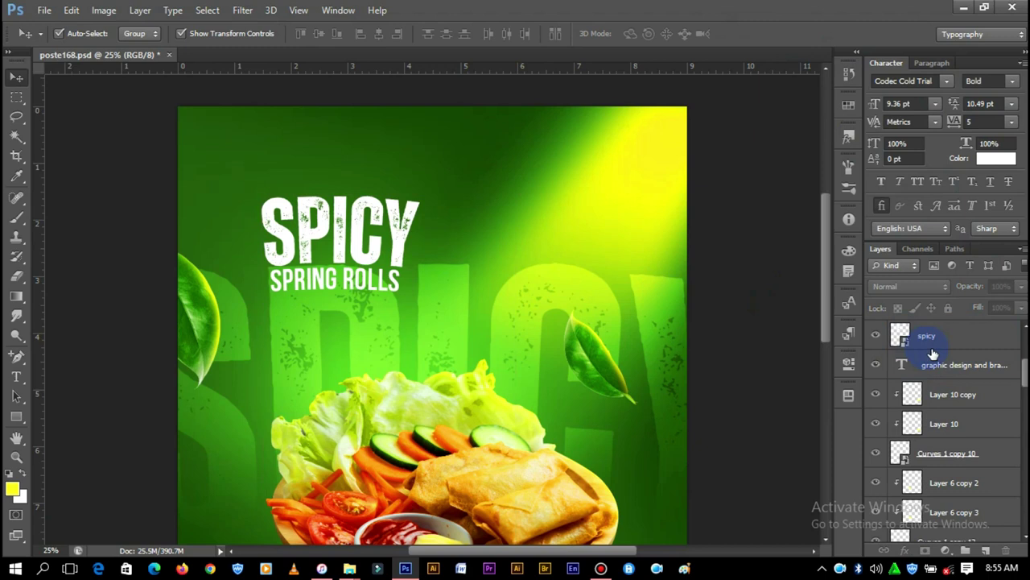
pyautogui.scroll(3, 893, 338)
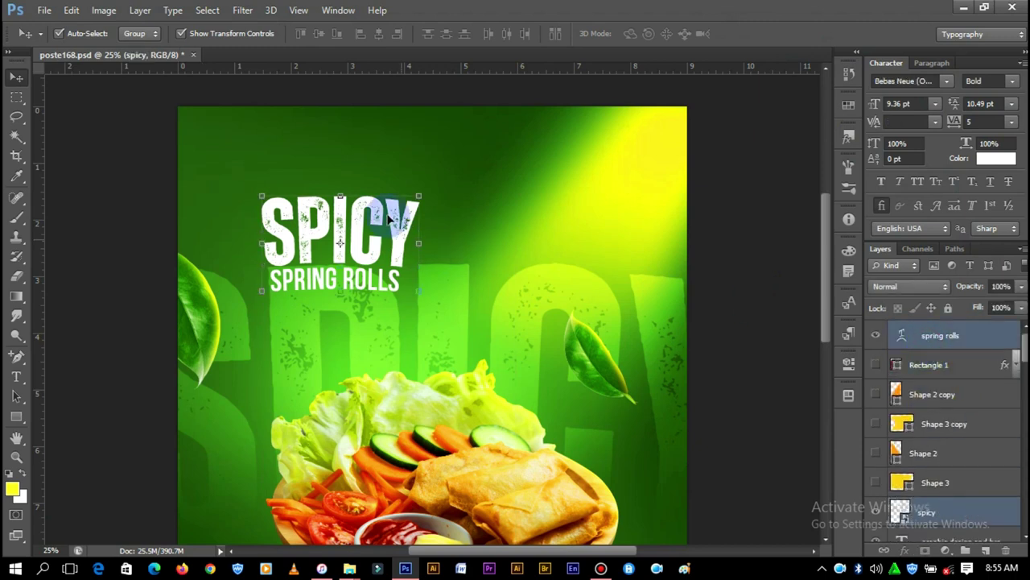
pyautogui.moveTo(387, 217); pyautogui.dragTo(385, 213)
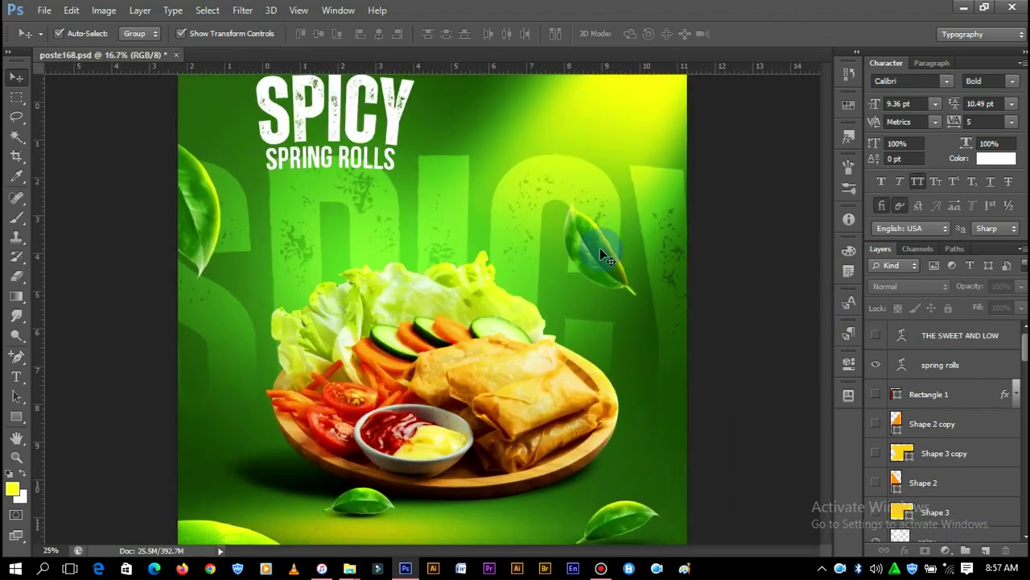
pyautogui.hotkey('ctrl', '+')
pyautogui.hotkey('ctrl', '+')
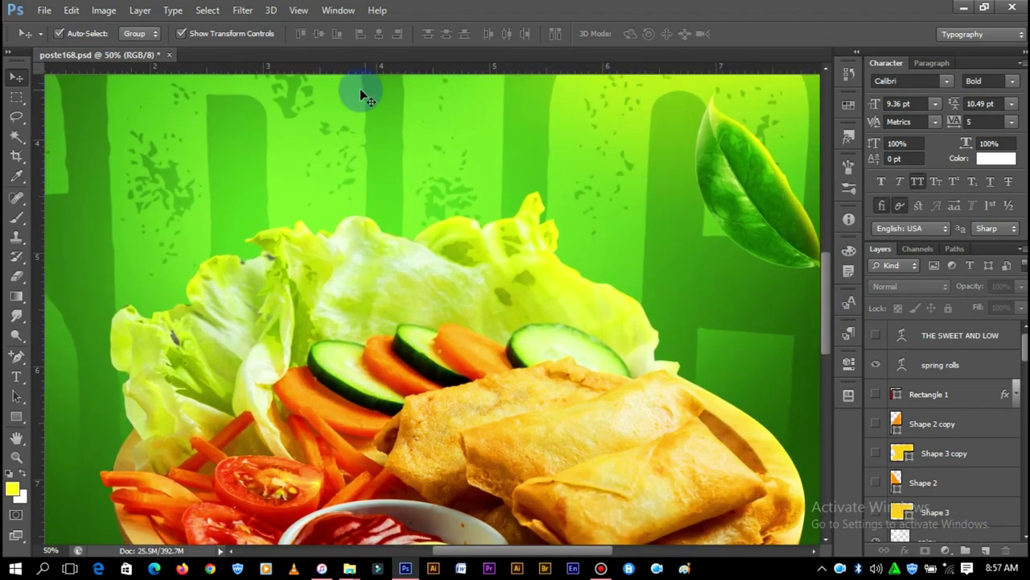
pyautogui.scroll(3, 827, 278)
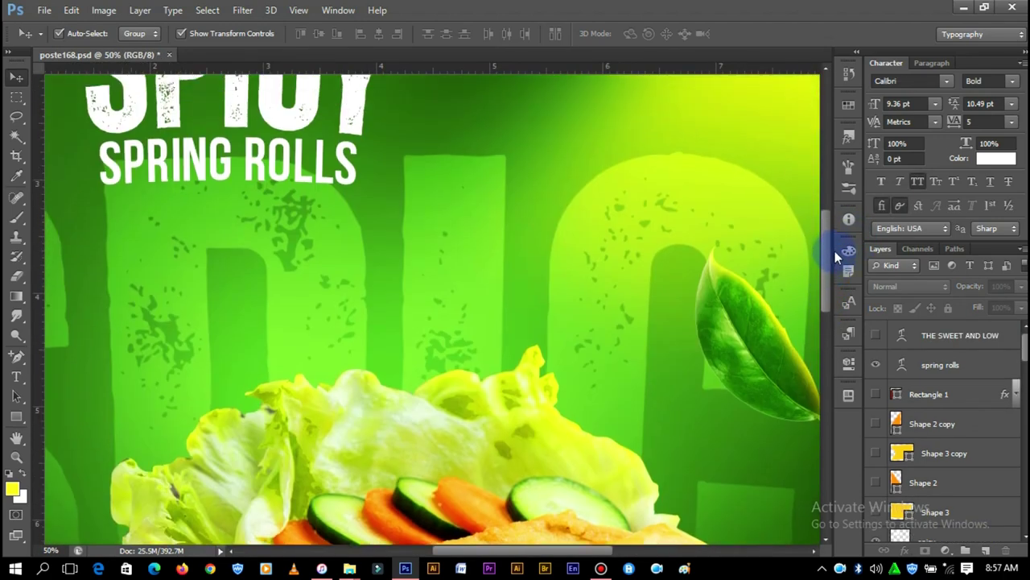
pyautogui.scroll(5, 834, 253)
pyautogui.scroll(-2, 842, 233)
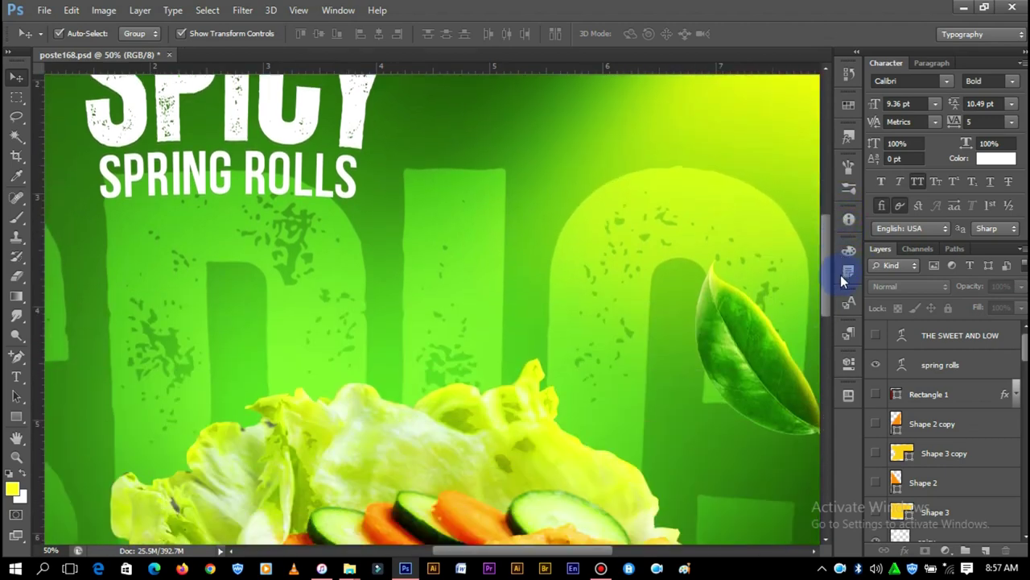
pyautogui.scroll(-3, 836, 311)
pyautogui.scroll(-2, 830, 346)
pyautogui.scroll(-3, 829, 383)
pyautogui.scroll(-2, 830, 392)
pyautogui.scroll(1, 837, 364)
pyautogui.scroll(4, 846, 334)
pyautogui.scroll(3, 847, 310)
pyautogui.scroll(2, 847, 310)
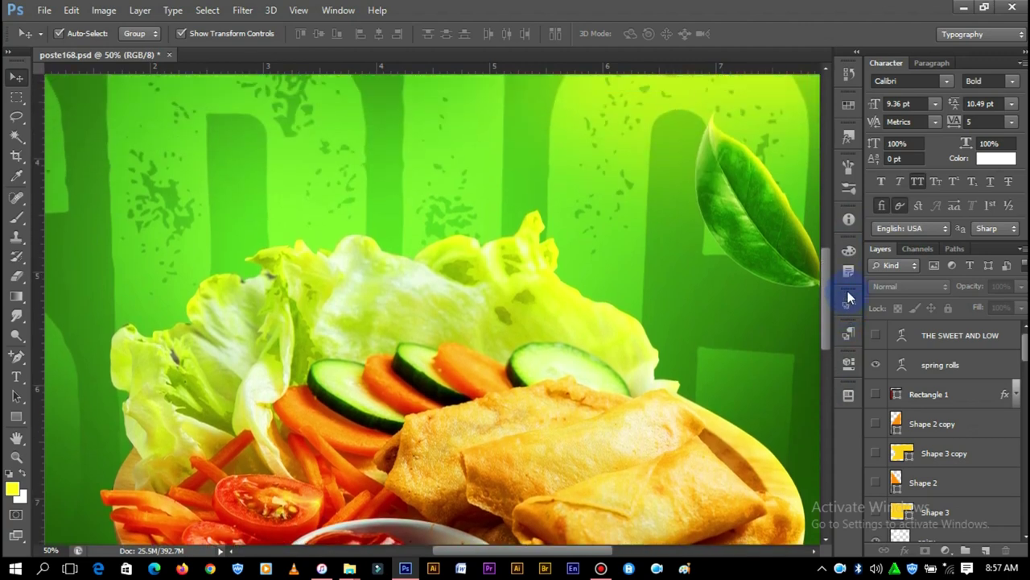
pyautogui.scroll(3, 844, 294)
pyautogui.scroll(3, 854, 265)
pyautogui.scroll(2, 858, 241)
pyautogui.scroll(1, 862, 220)
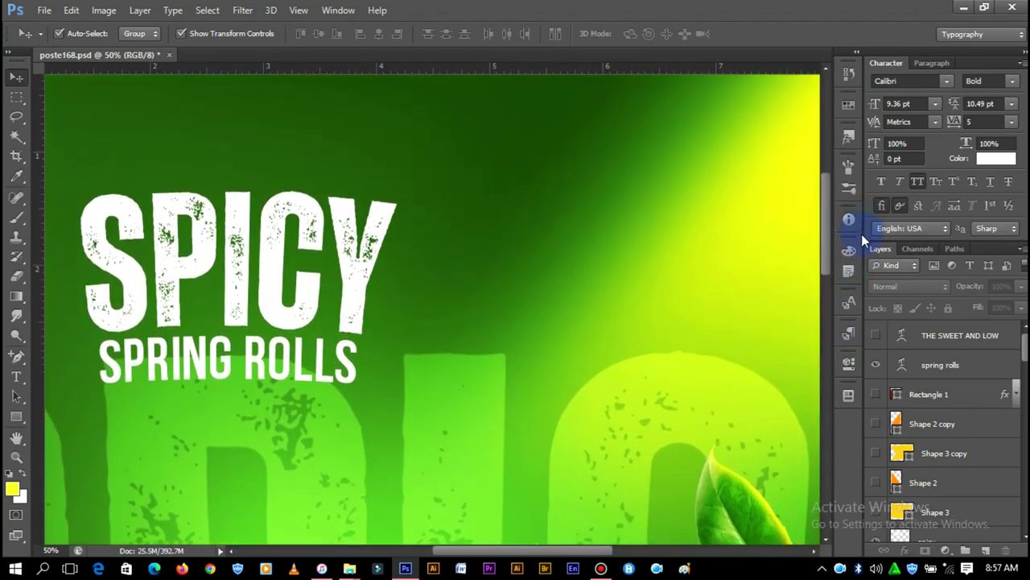
pyautogui.scroll(-3, 861, 234)
pyautogui.scroll(-2, 863, 278)
pyautogui.scroll(-2, 857, 322)
pyautogui.scroll(-5, 857, 364)
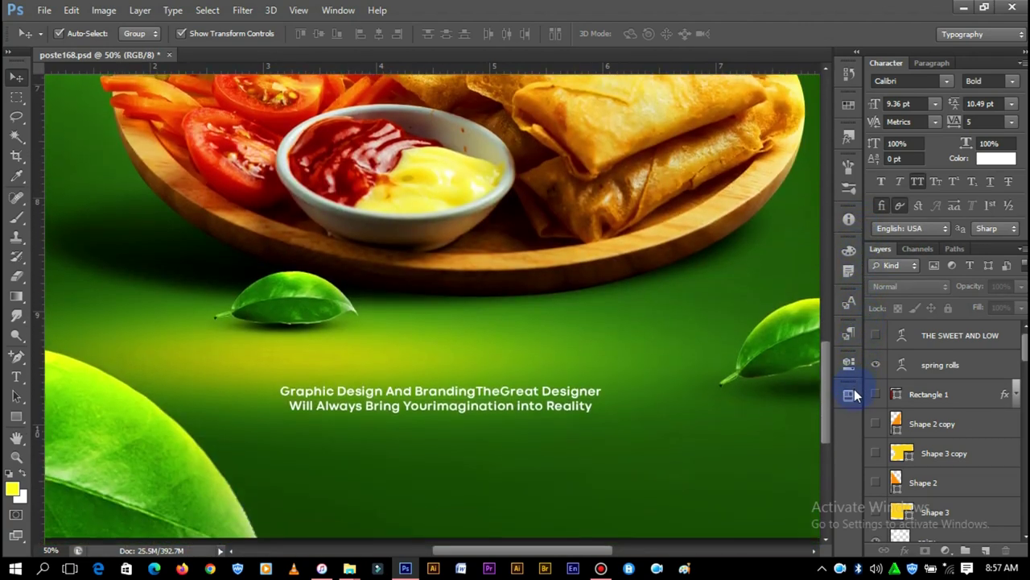
pyautogui.hotkey('ctrl', '-')
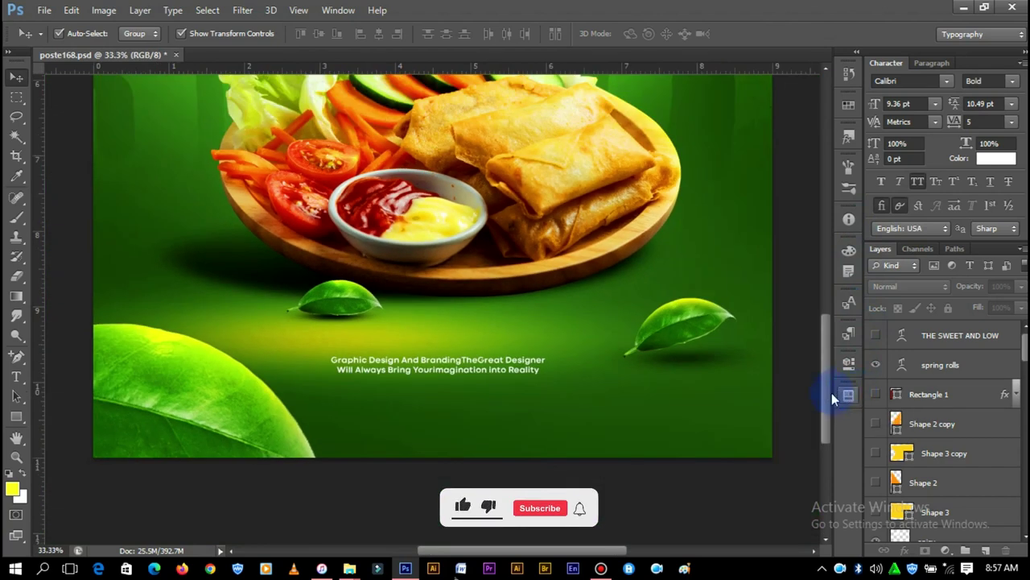
pyautogui.moveTo(829, 416)
pyautogui.mouseDown()
pyautogui.moveTo(846, 266)
pyautogui.moveTo(854, 418)
pyautogui.moveTo(854, 287)
pyautogui.mouseUp()
pyautogui.hotkey('ctrl', '-')
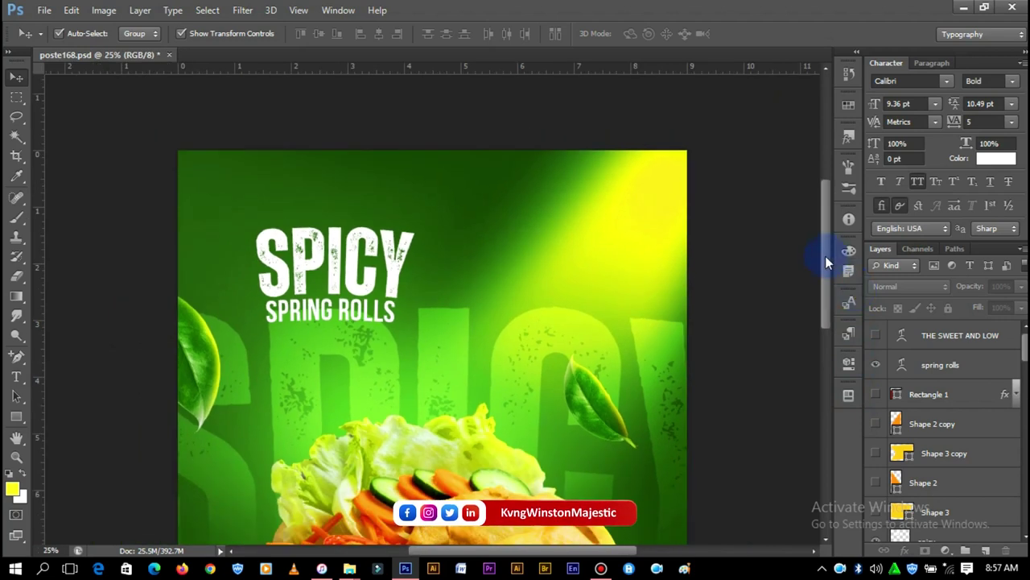
pyautogui.moveTo(825, 256)
pyautogui.mouseDown()
pyautogui.moveTo(824, 328)
pyautogui.moveTo(823, 277)
pyautogui.mouseUp()
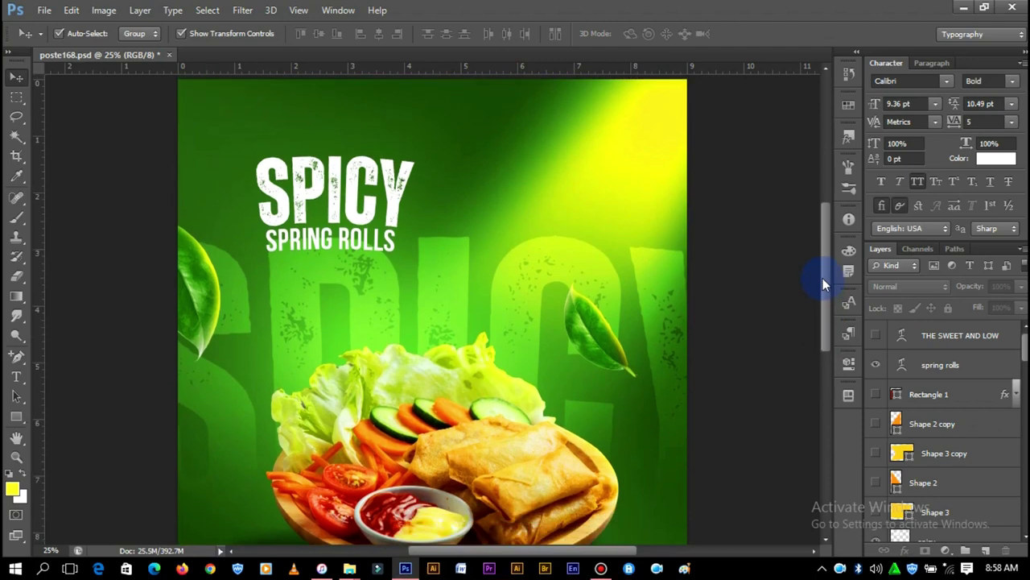